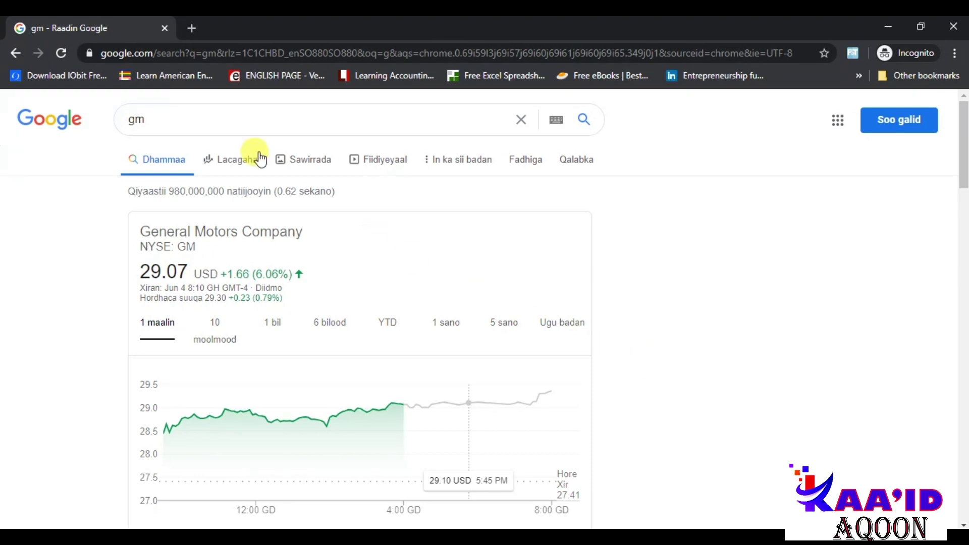
Change the Google search query to 'gmail' and run it
{"action": "left_click", "coordinate": [176, 119]}
{"action": "key", "text": "BackSpace"}
{"action": "key", "text": "BackSpace"}
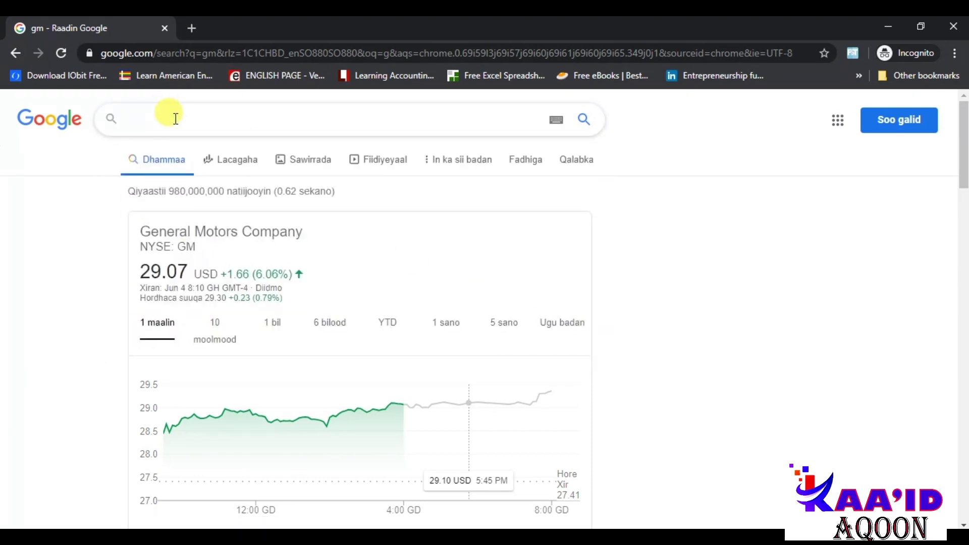
{"action": "type", "text": "gmail"}
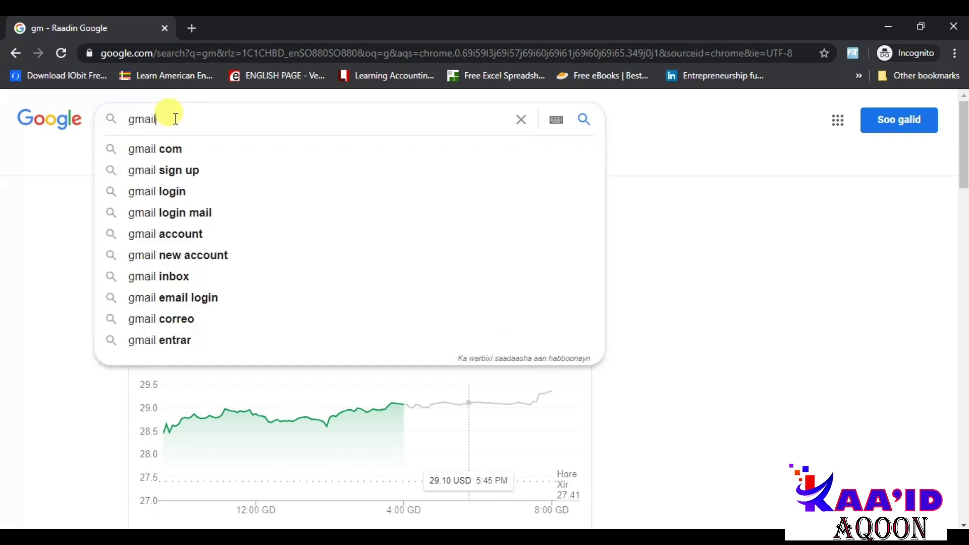
{"action": "key", "text": "Return"}
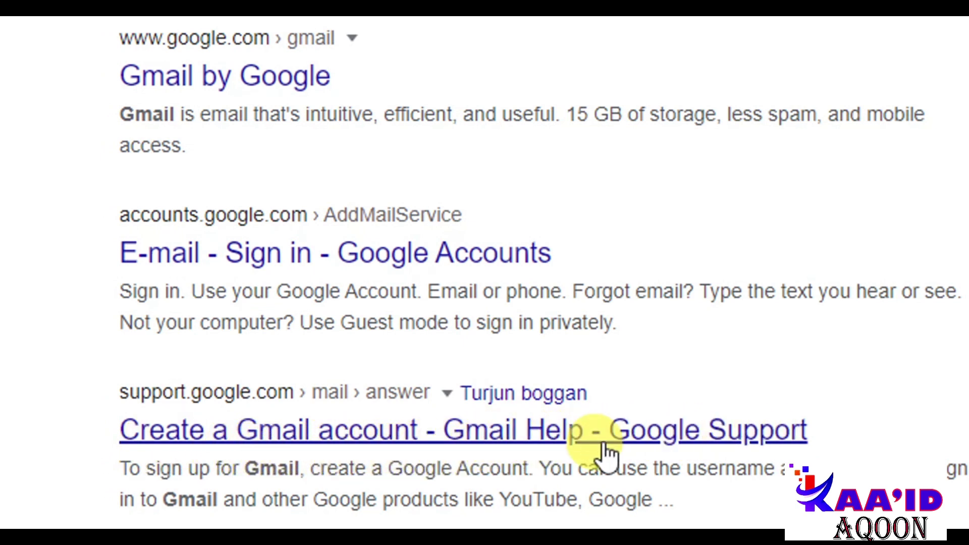
Open the 'Create a Gmail account' help article and choose Create an account
{"action": "left_click", "coordinate": [370, 435]}
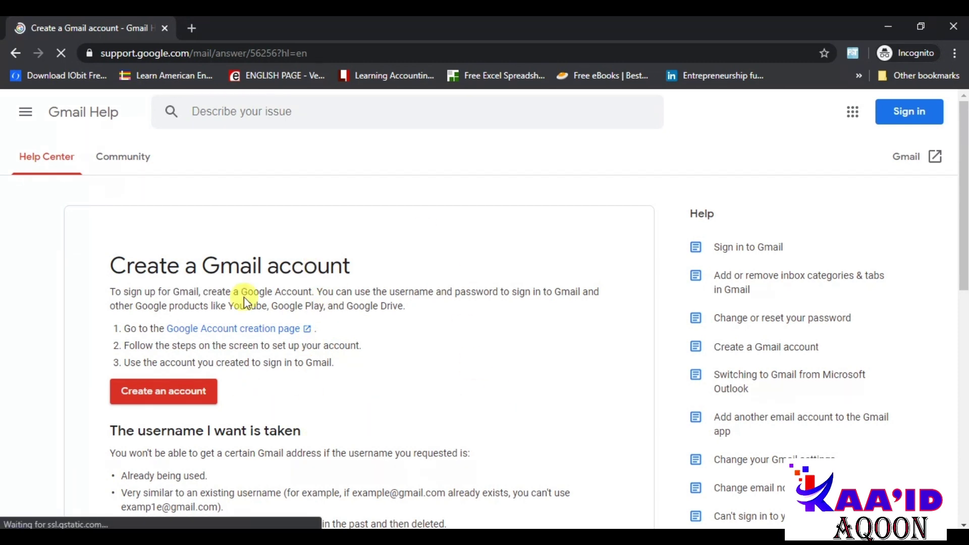
{"action": "scroll", "coordinate": [437, 361], "scroll_direction": "down", "scroll_amount": 1}
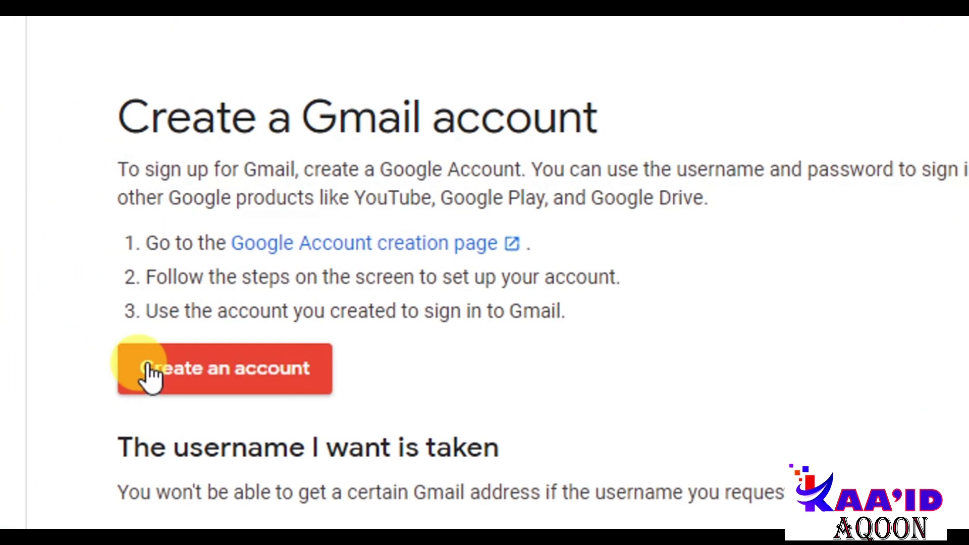
{"action": "left_click", "coordinate": [212, 368]}
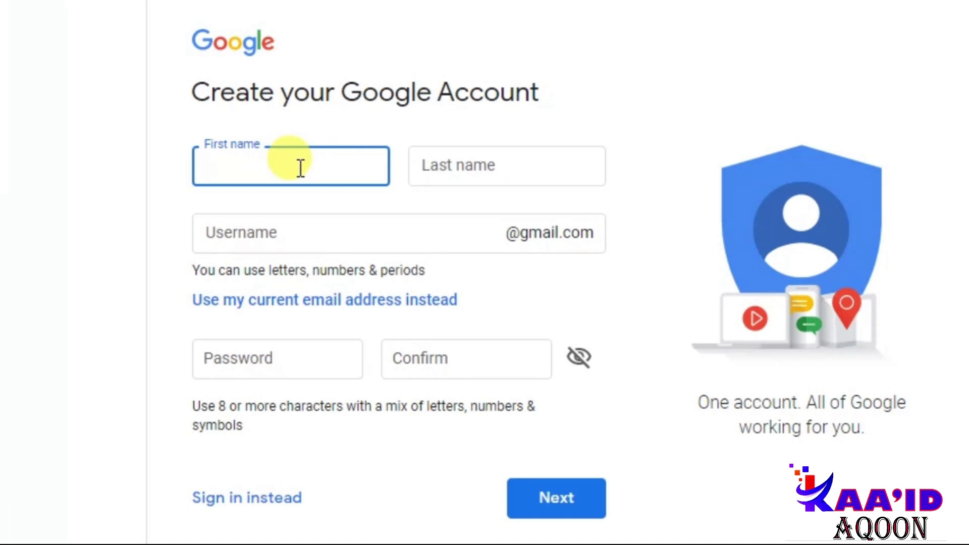
Enter the first and last name on the sign-up form, then select the suggested username
{"action": "type", "text": "som"}
{"action": "left_click", "coordinate": [484, 172]}
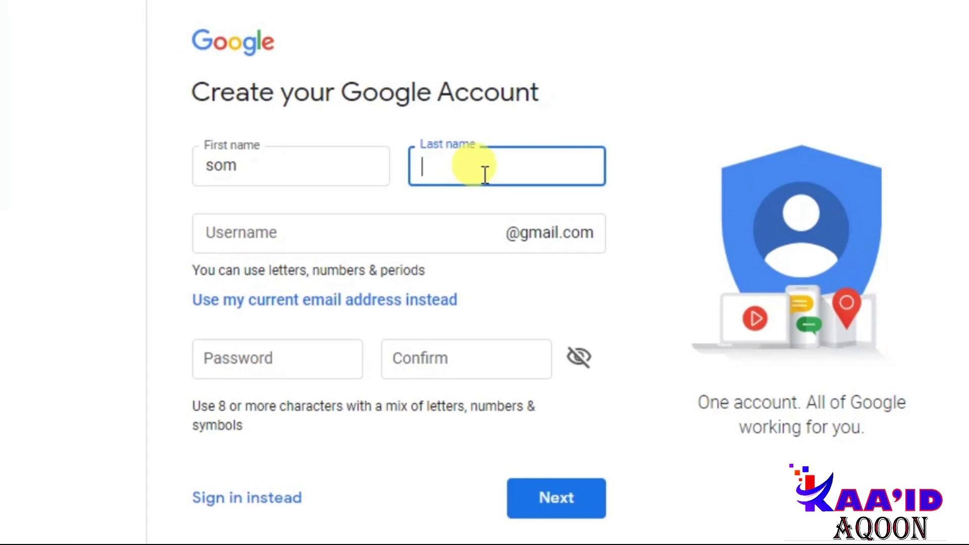
{"action": "type", "text": "vidoes"}
{"action": "left_click", "coordinate": [385, 238]}
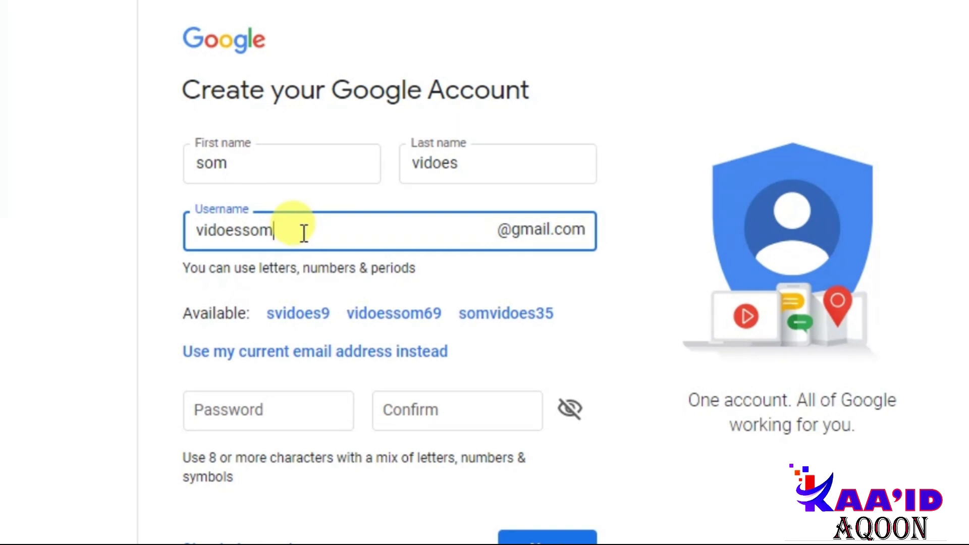
Replace the suggested username with a custom one, fixing typos along the way
{"action": "key", "text": "BackSpace"}
{"action": "key", "text": "BackSpace"}
{"action": "key", "text": "BackSpace"}
{"action": "key", "text": "BackSpace"}
{"action": "key", "text": "BackSpace"}
{"action": "key", "text": "BackSpace"}
{"action": "key", "text": "BackSpace"}
{"action": "key", "text": "BackSpace"}
{"action": "key", "text": "BackSpace"}
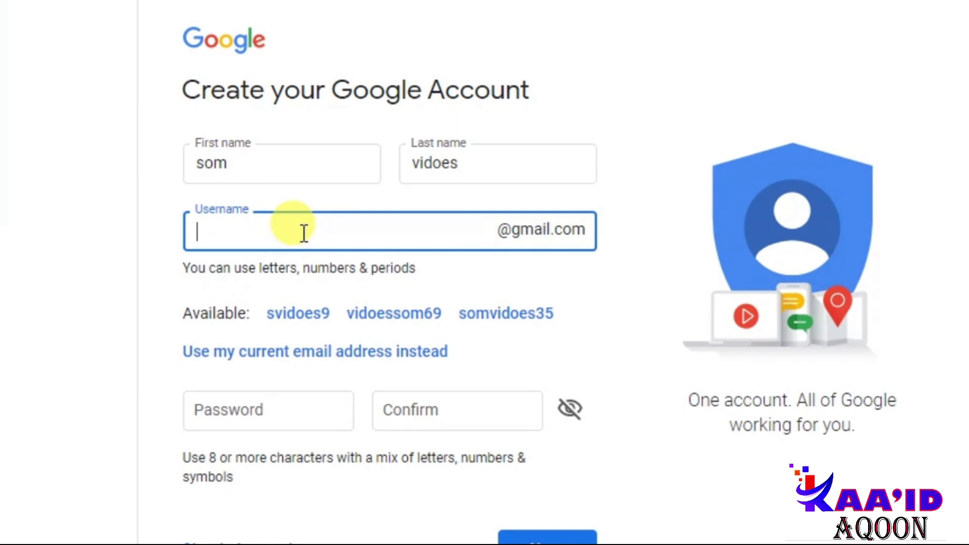
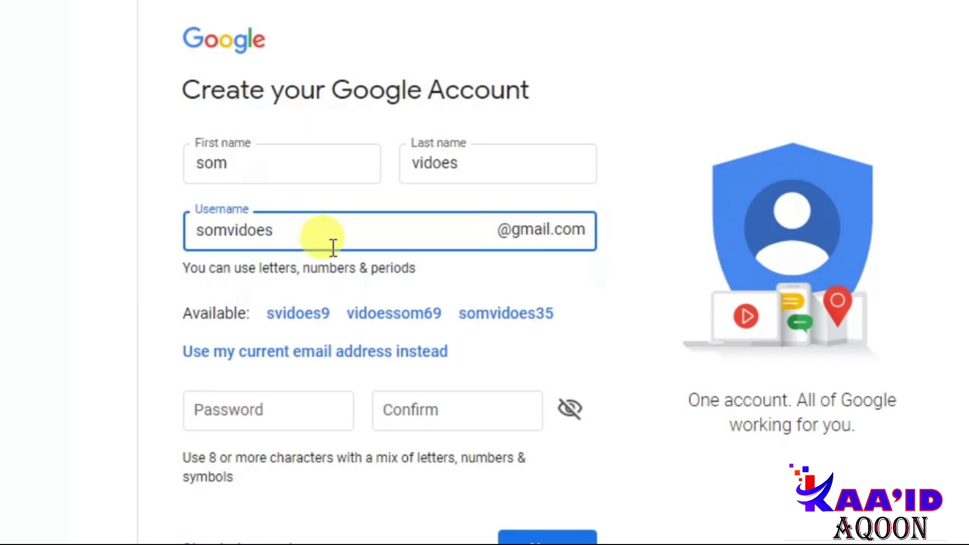
{"action": "left_click", "coordinate": [454, 286]}
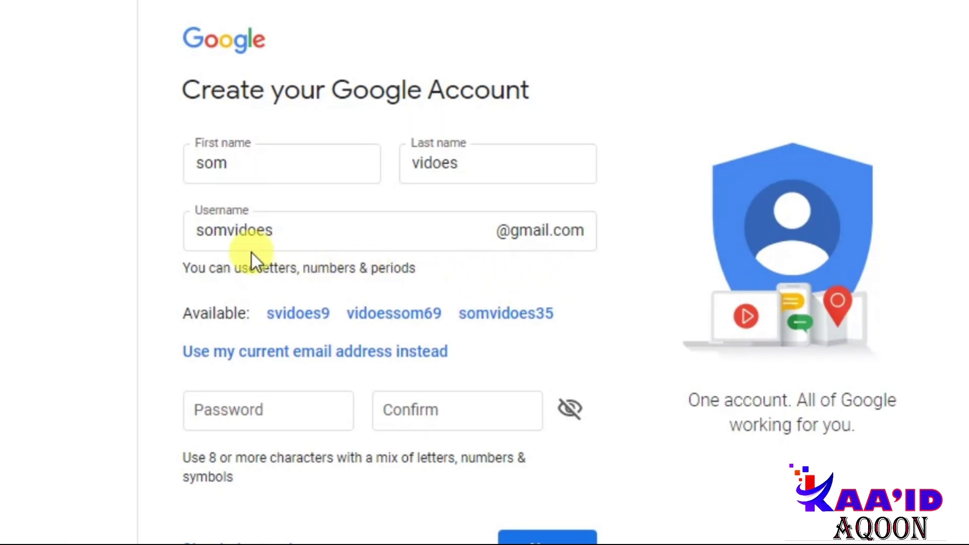
Retype the username once more, finishing it with '2020'
{"action": "left_click", "coordinate": [327, 232]}
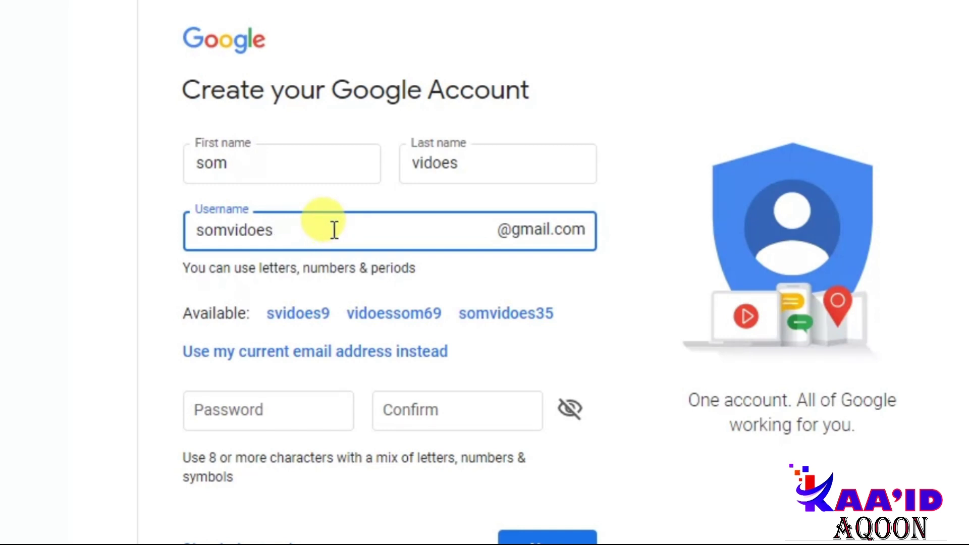
{"action": "key", "text": "BackSpace"}
{"action": "key", "text": "BackSpace"}
{"action": "key", "text": "BackSpace"}
{"action": "key", "text": "BackSpace"}
{"action": "key", "text": "BackSpace"}
{"action": "key", "text": "BackSpace"}
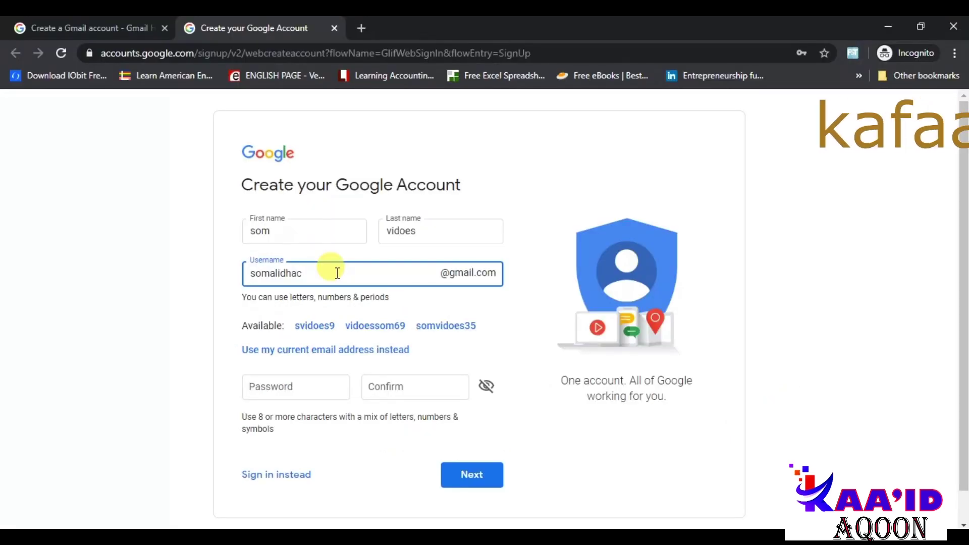
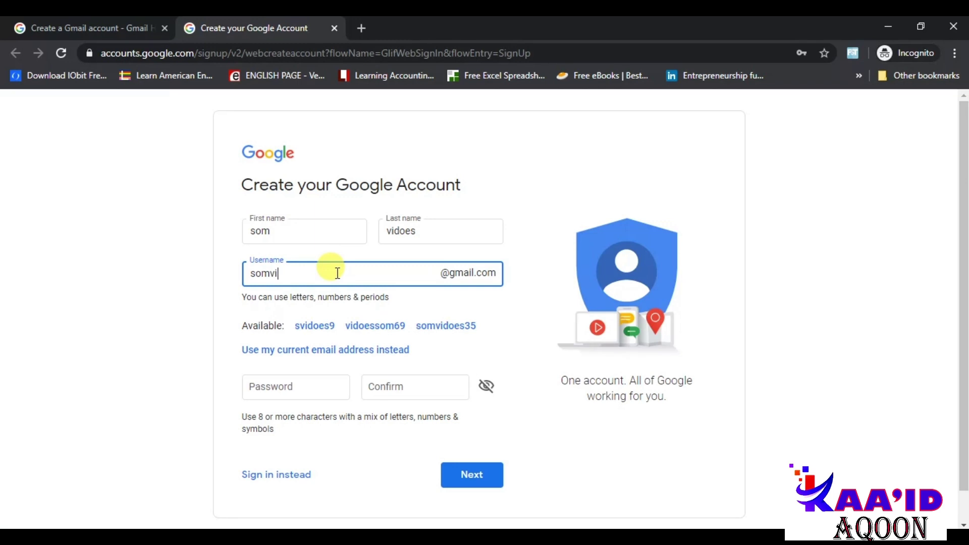
Enter the account password after dismissing the saved-password suggestions
{"action": "left_click", "coordinate": [423, 312]}
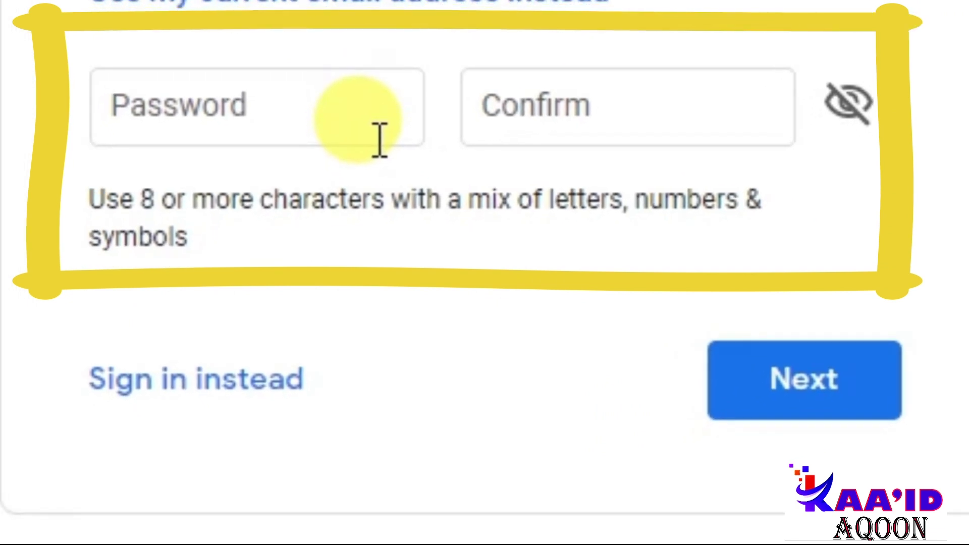
{"action": "left_click", "coordinate": [310, 101]}
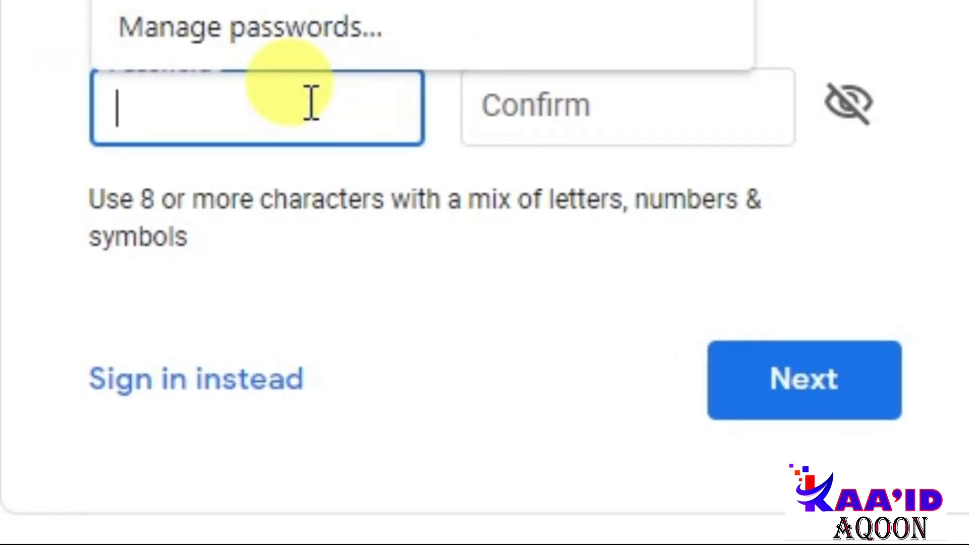
{"action": "left_click", "coordinate": [33, 82]}
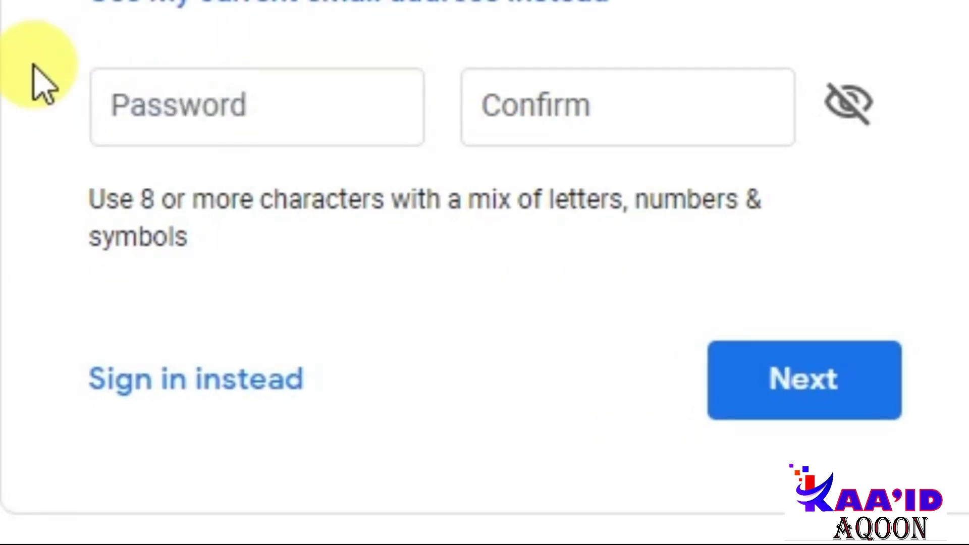
{"action": "left_click", "coordinate": [245, 117]}
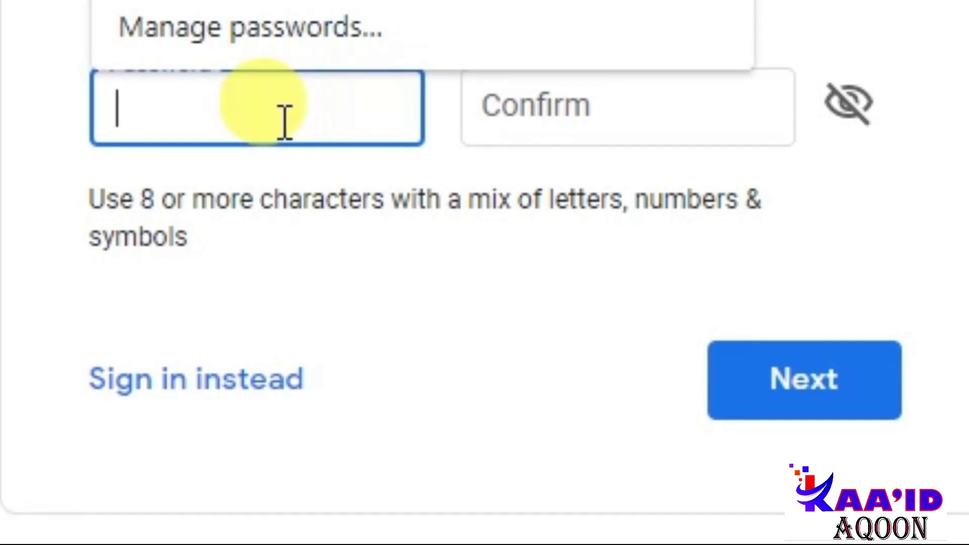
{"action": "type", "text": "•••••"}
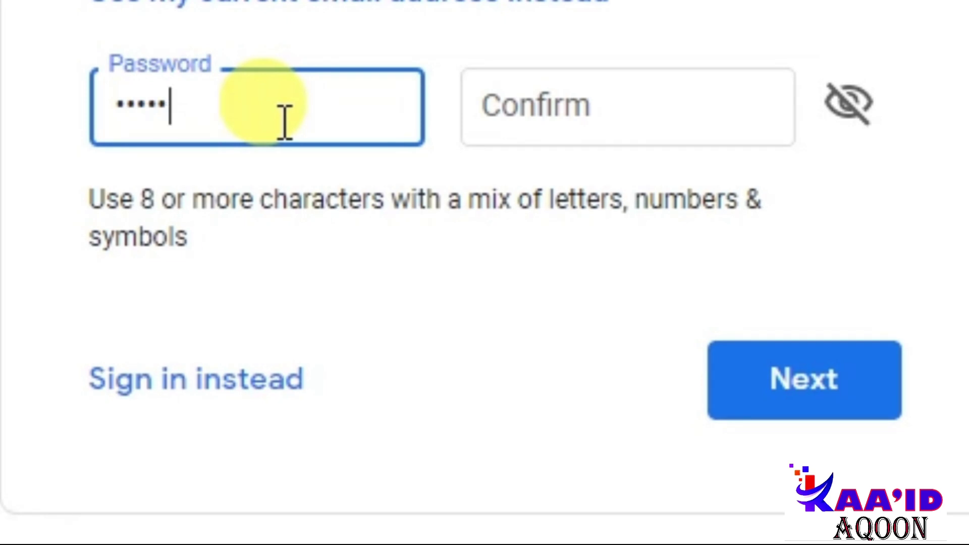
{"action": "type", "text": "••••••"}
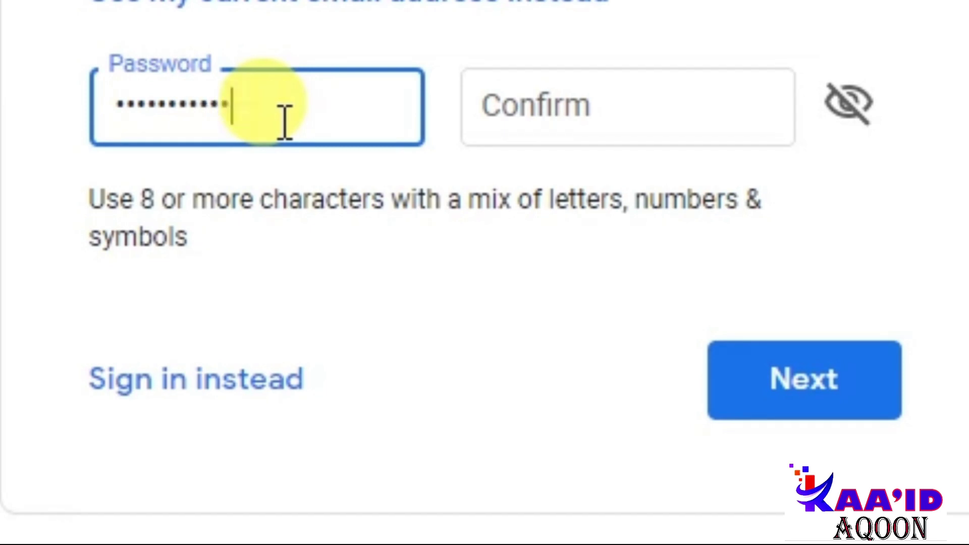
Confirm the password and briefly reveal both entries to check they match
{"action": "left_click", "coordinate": [614, 126]}
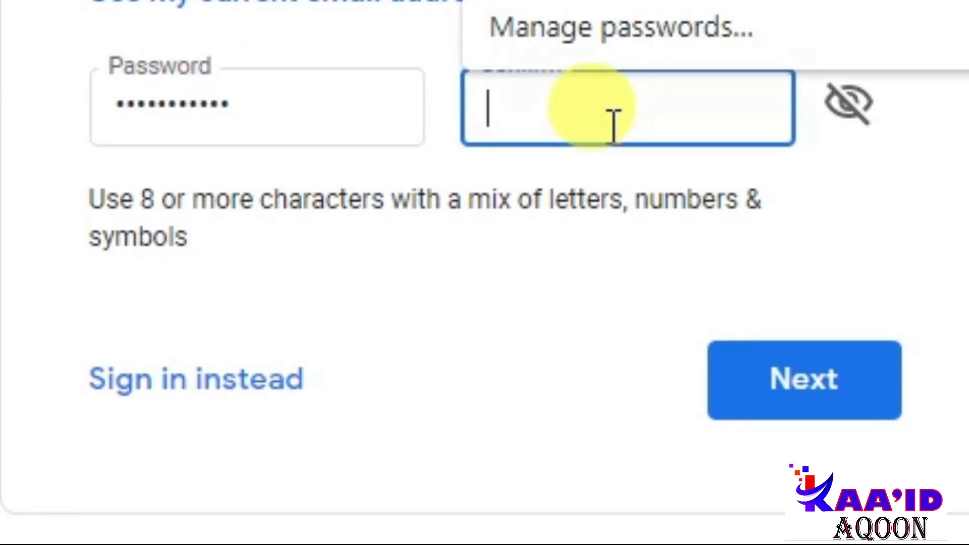
{"action": "type", "text": "•••••"}
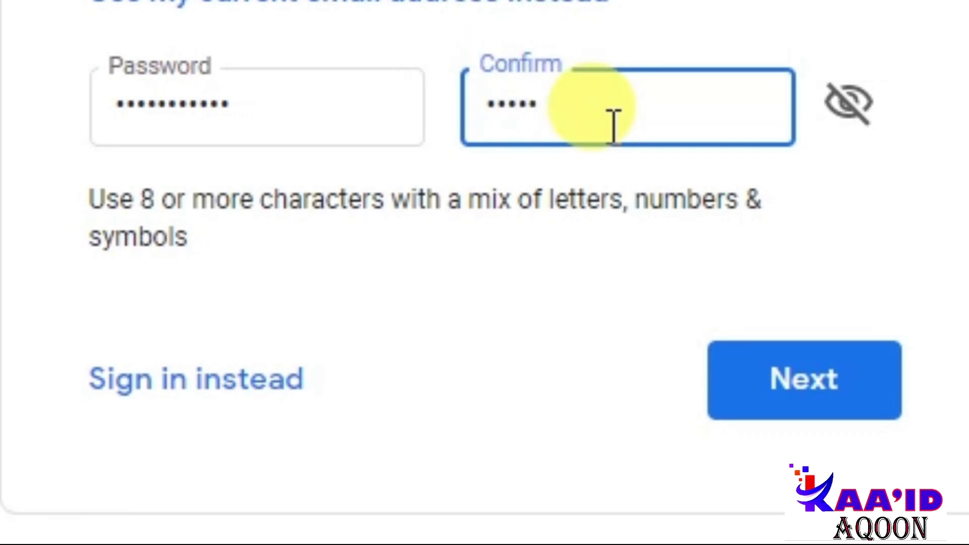
{"action": "type", "text": "•••••••"}
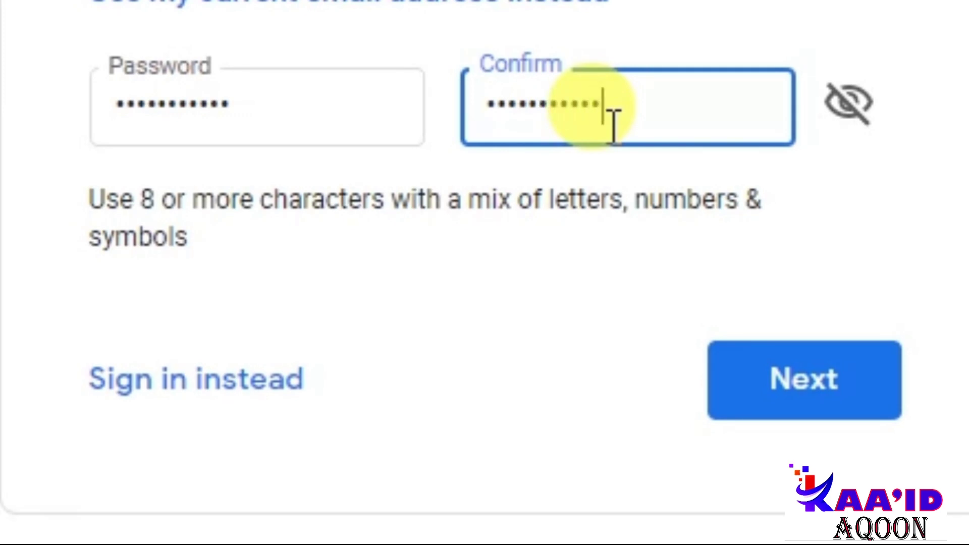
{"action": "left_click", "coordinate": [850, 106]}
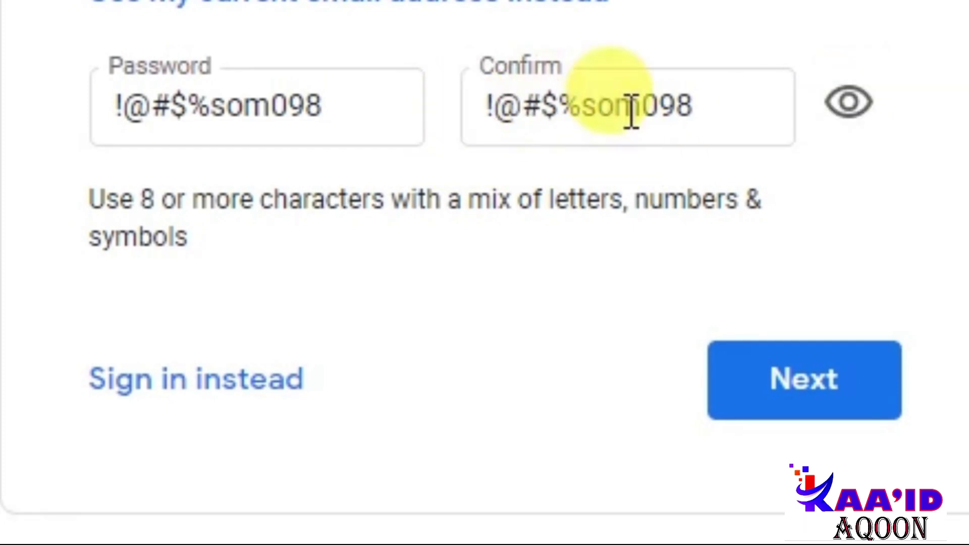
{"action": "left_click", "coordinate": [858, 115]}
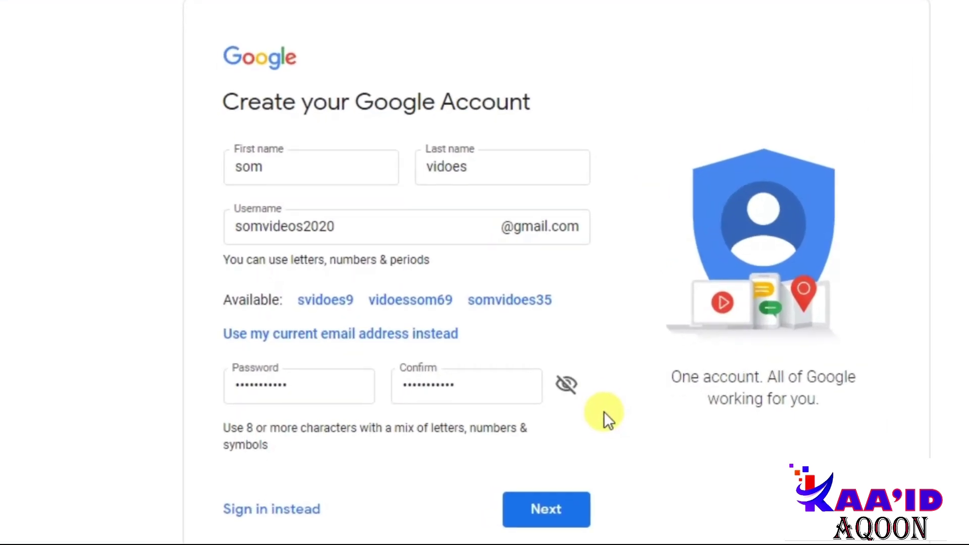
Continue to personal details and set the phone country code to Australia (+61)
{"action": "left_click", "coordinate": [548, 508]}
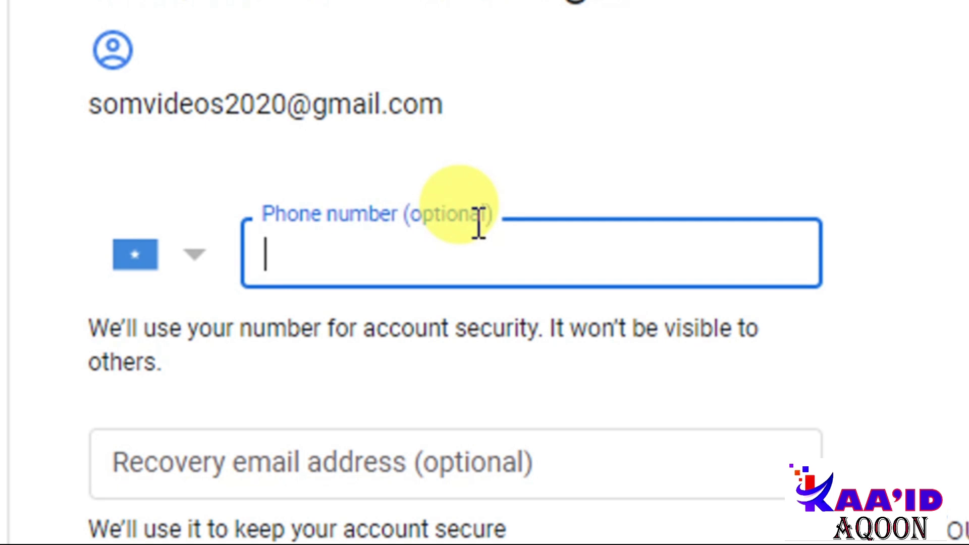
{"action": "left_click", "coordinate": [200, 252]}
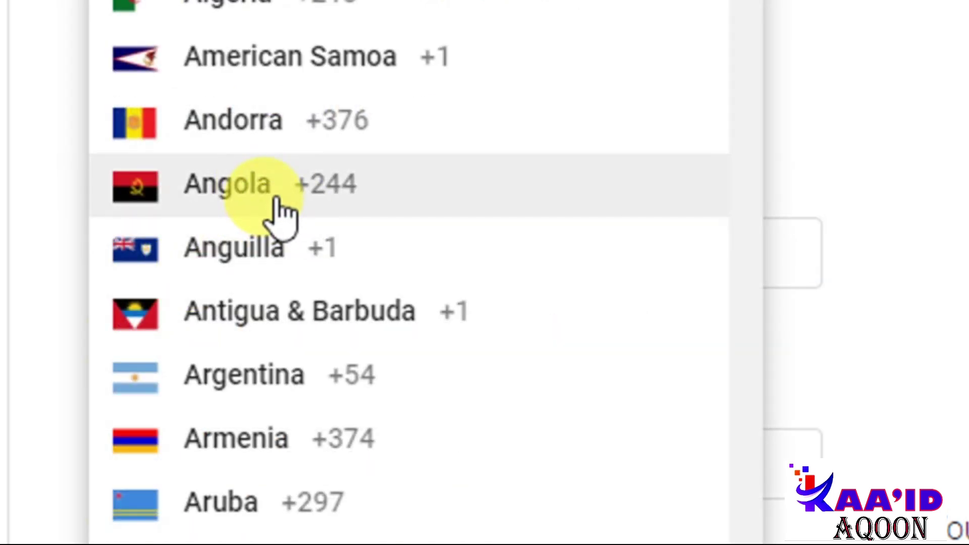
{"action": "scroll", "coordinate": [343, 429], "scroll_direction": "down", "scroll_amount": 2}
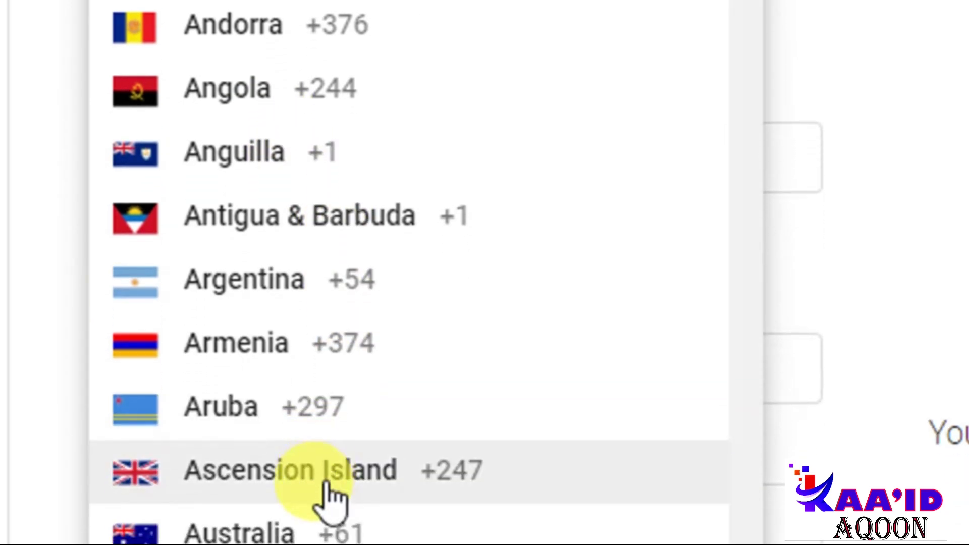
{"action": "scroll", "coordinate": [303, 484], "scroll_direction": "down", "scroll_amount": 1}
{"action": "left_click", "coordinate": [244, 480]}
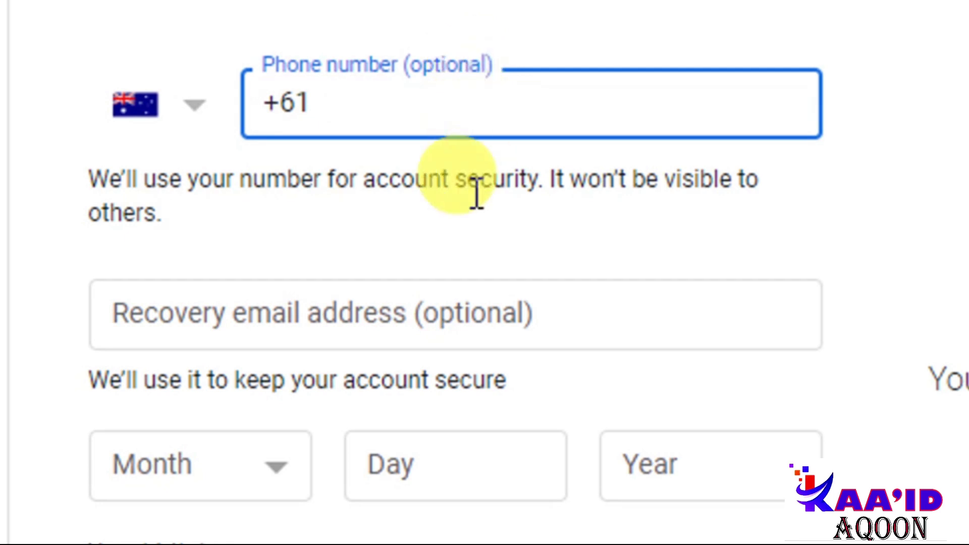
{"action": "left_click", "coordinate": [333, 323]}
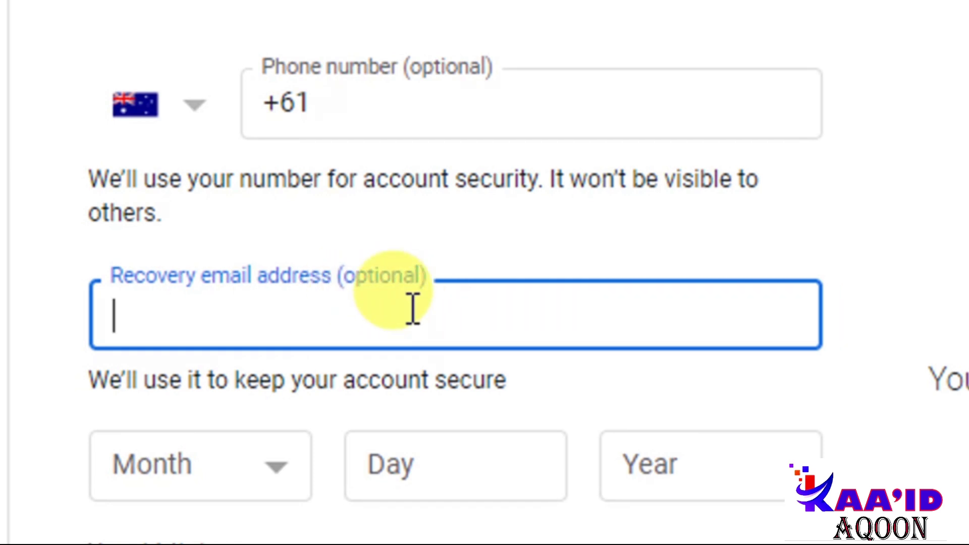
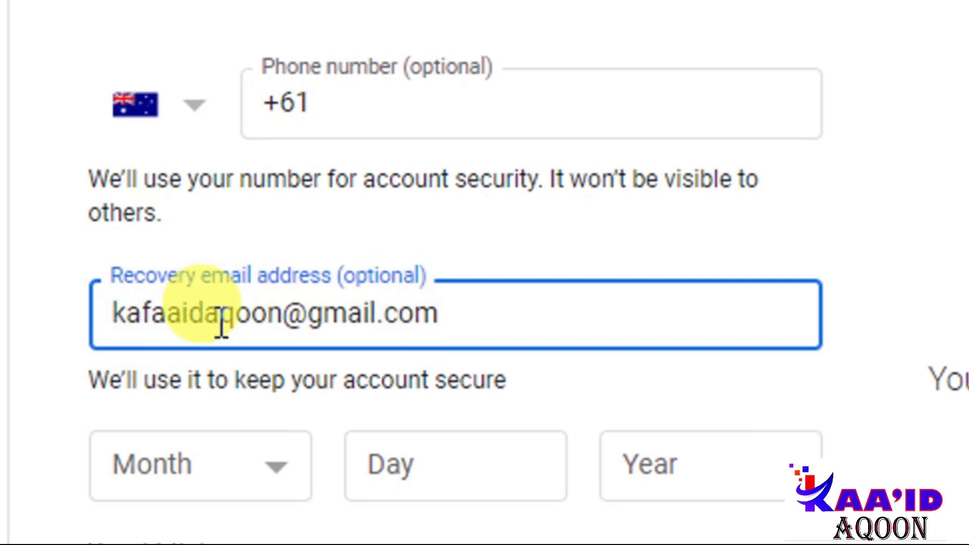
Enter the recovery Gmail address, correcting a typo
{"action": "left_click", "coordinate": [235, 482]}
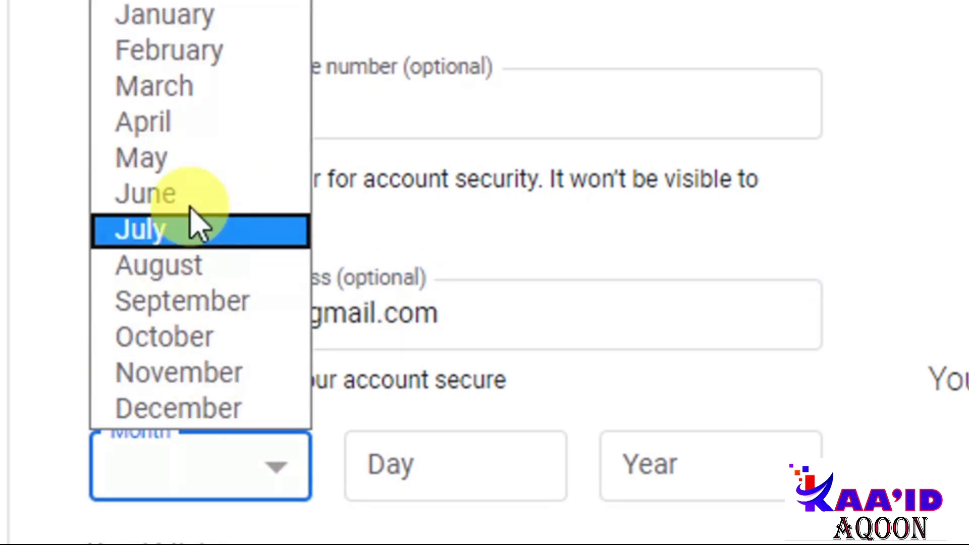
Set the birthday to January 1, 1988
{"action": "left_click", "coordinate": [174, 20]}
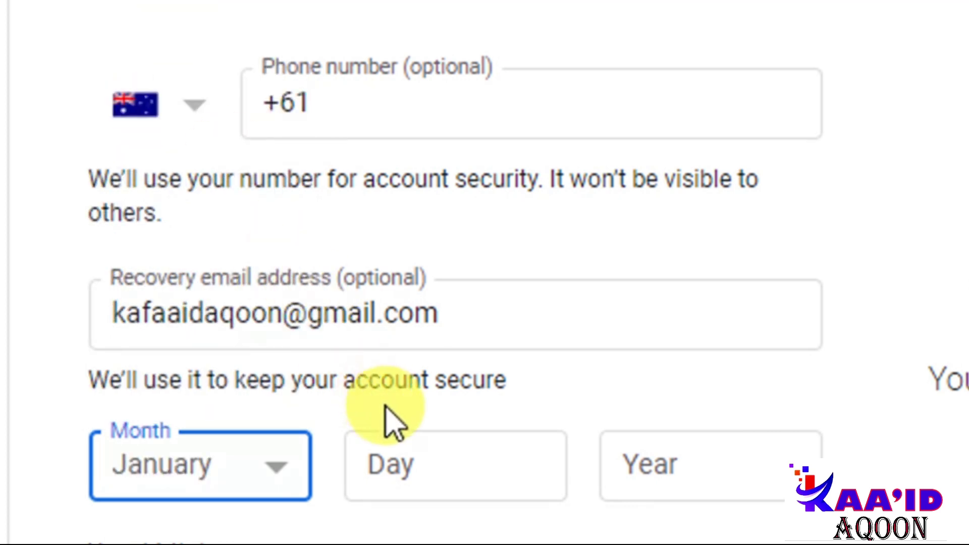
{"action": "left_click", "coordinate": [435, 446]}
{"action": "type", "text": "1"}
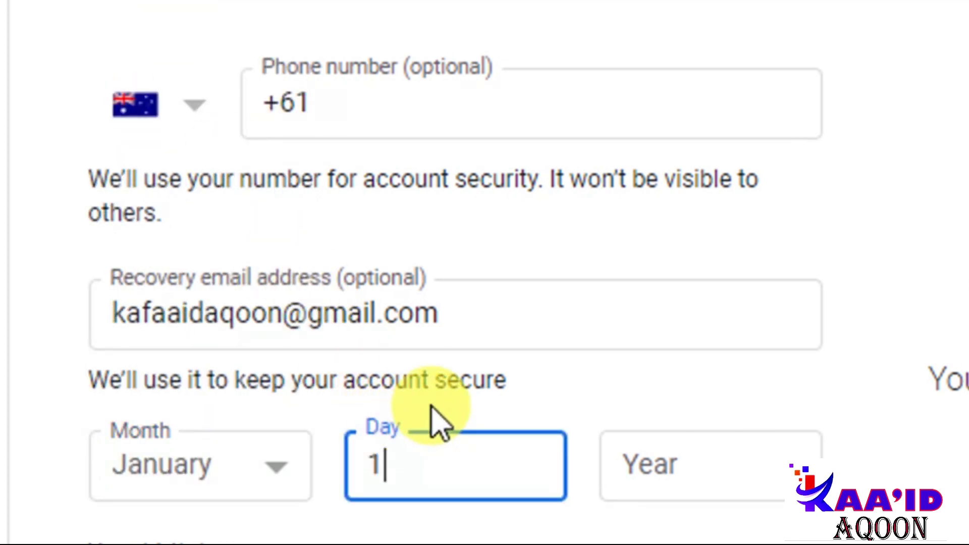
{"action": "left_click", "coordinate": [612, 460]}
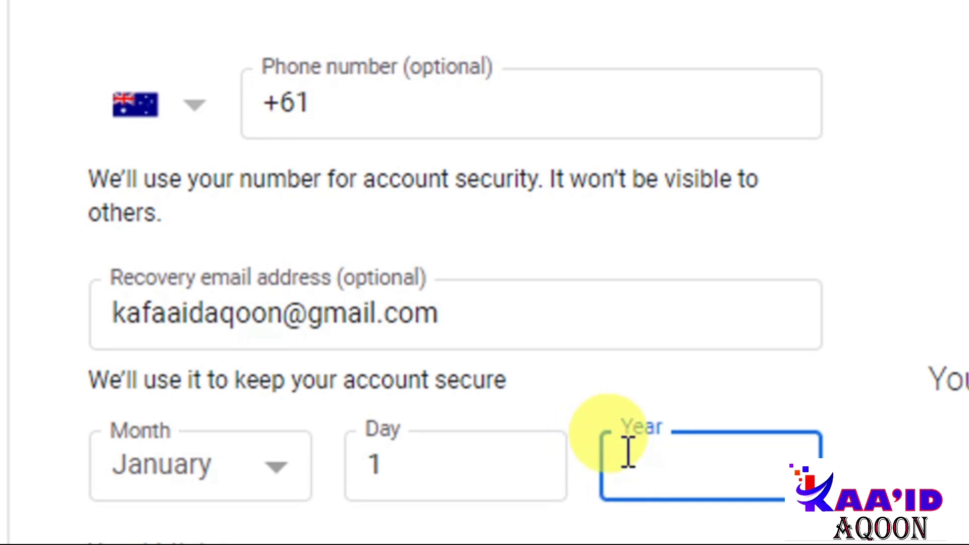
{"action": "type", "text": "19"}
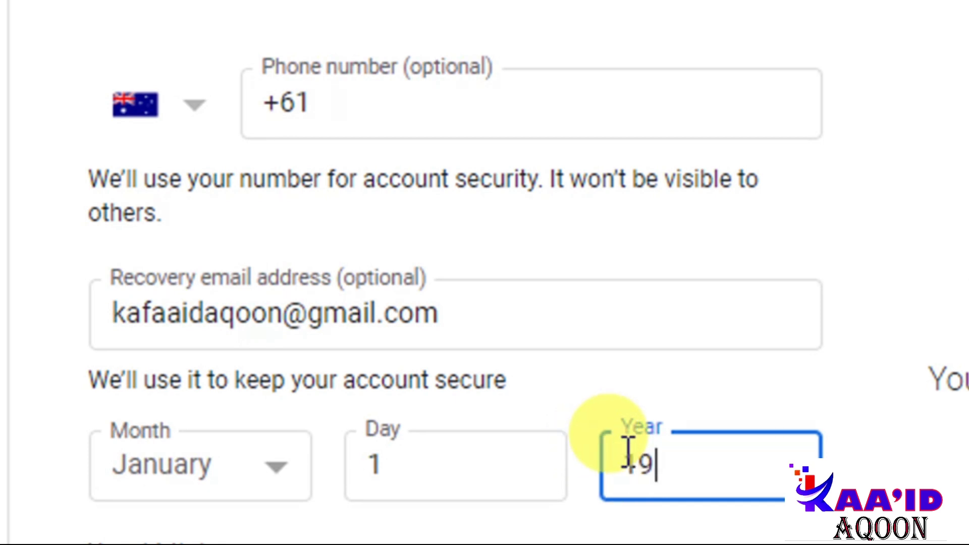
{"action": "type", "text": "88"}
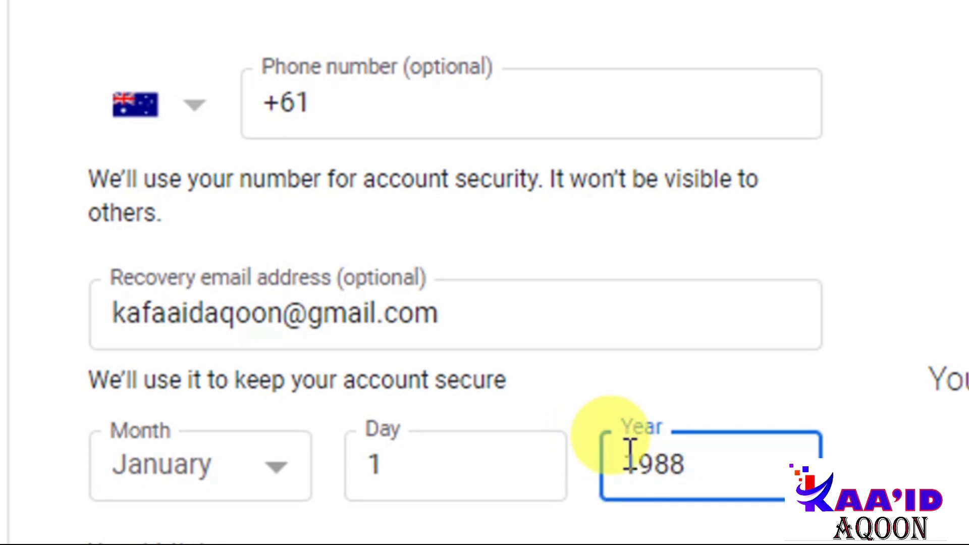
Set the gender to Male
{"action": "scroll", "coordinate": [580, 486], "scroll_direction": "down", "scroll_amount": 2}
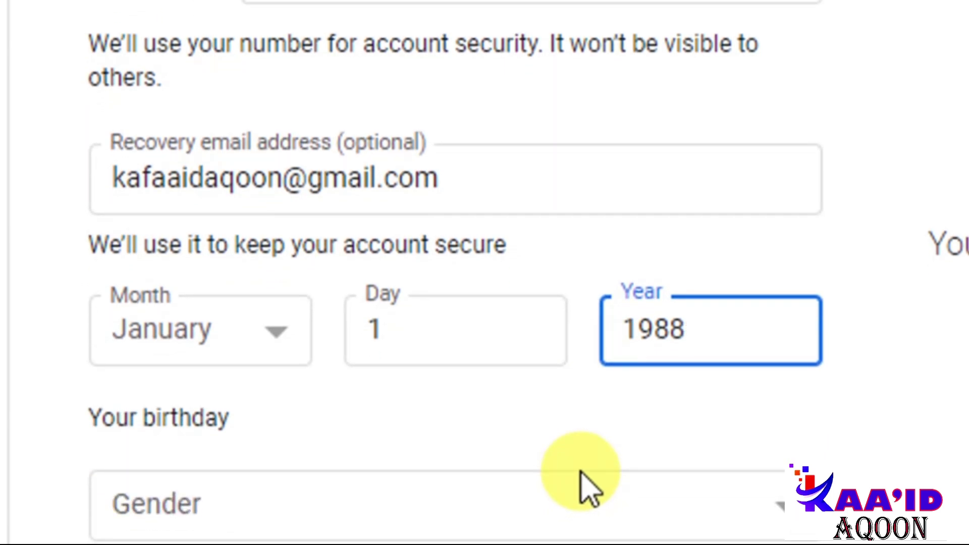
{"action": "scroll", "coordinate": [580, 487], "scroll_direction": "down", "scroll_amount": 1}
{"action": "scroll", "coordinate": [480, 484], "scroll_direction": "down", "scroll_amount": 1}
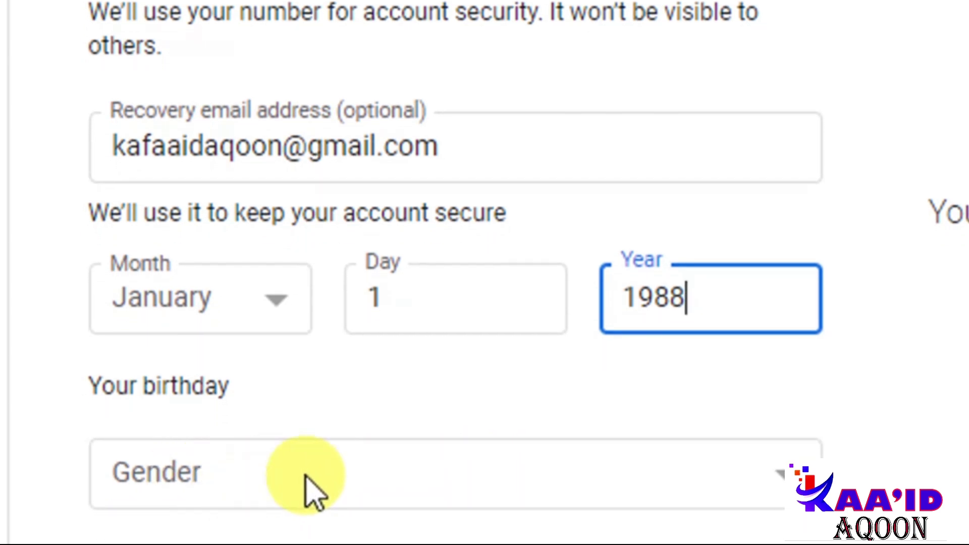
{"action": "left_click", "coordinate": [499, 487]}
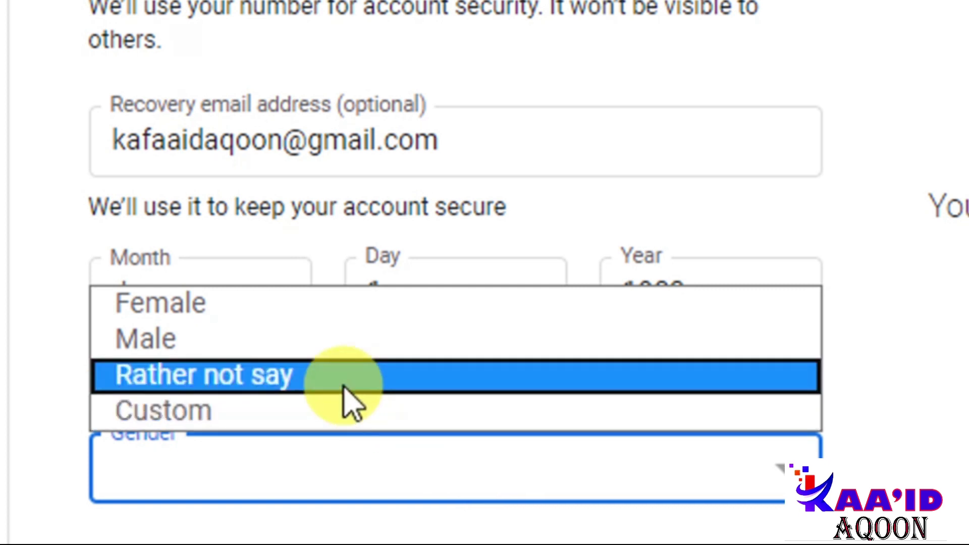
{"action": "left_click", "coordinate": [333, 353]}
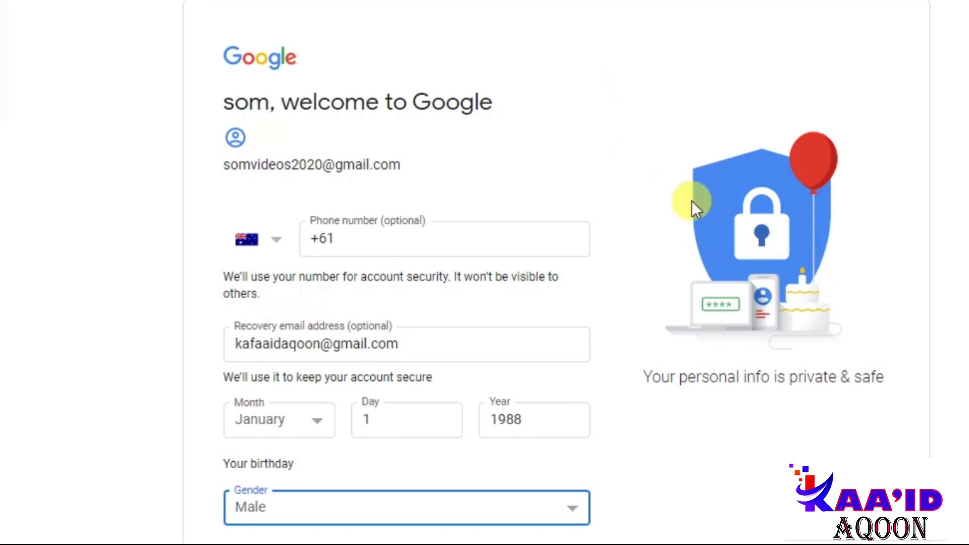
Clear the rejected +61 phone entry and submit the personal details without a phone number
{"action": "scroll", "coordinate": [767, 348], "scroll_direction": "down", "scroll_amount": 4}
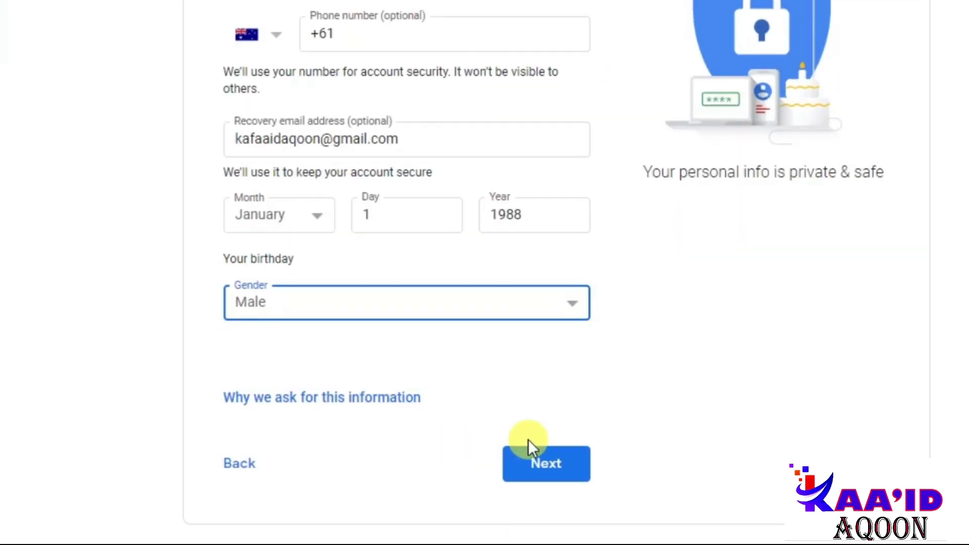
{"action": "left_click", "coordinate": [540, 468]}
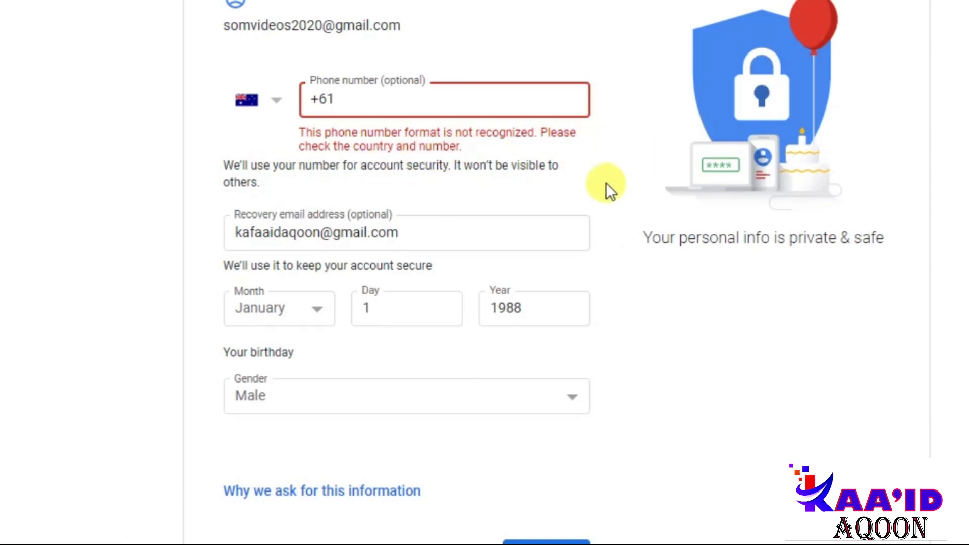
{"action": "scroll", "coordinate": [597, 311], "scroll_direction": "down", "scroll_amount": 2}
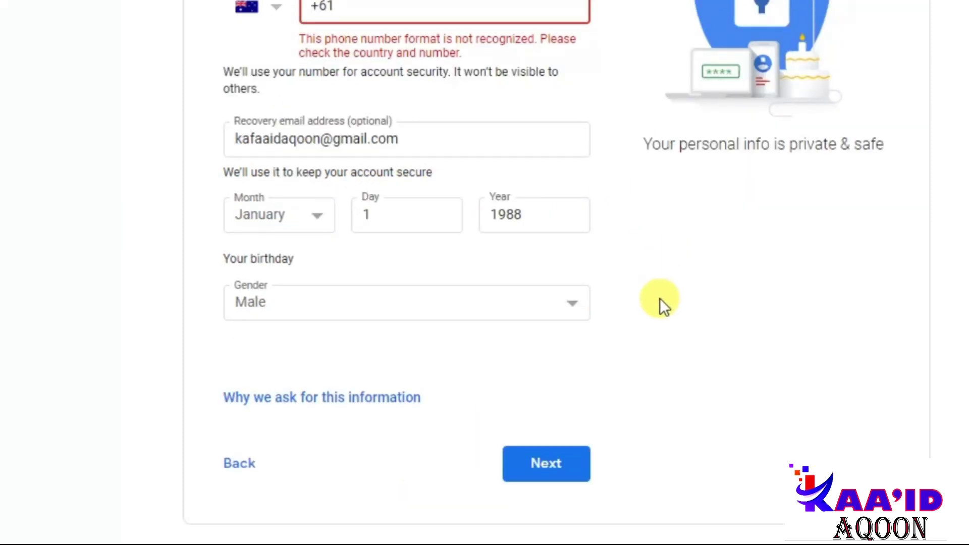
{"action": "left_click", "coordinate": [545, 477]}
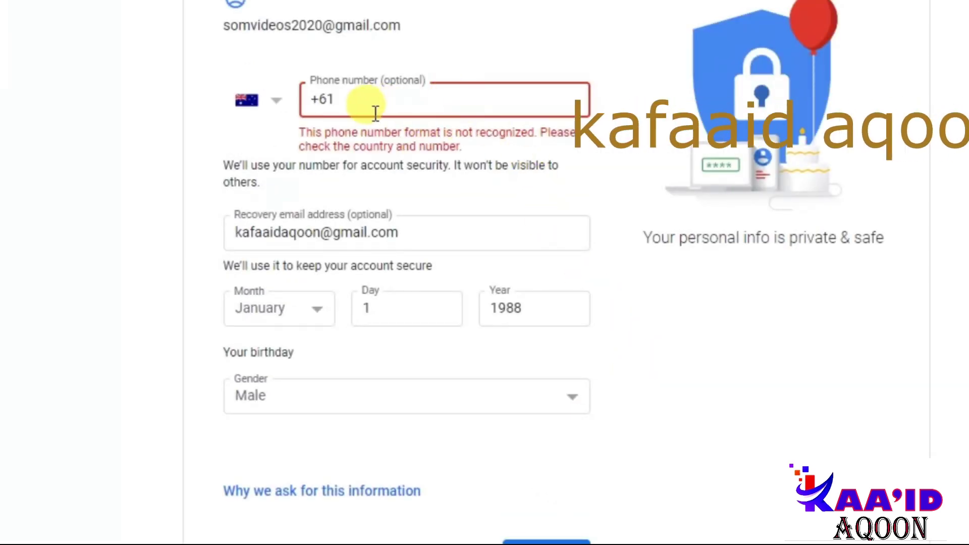
{"action": "key", "text": "BackSpace"}
{"action": "key", "text": "BackSpace"}
{"action": "key", "text": "BackSpace"}
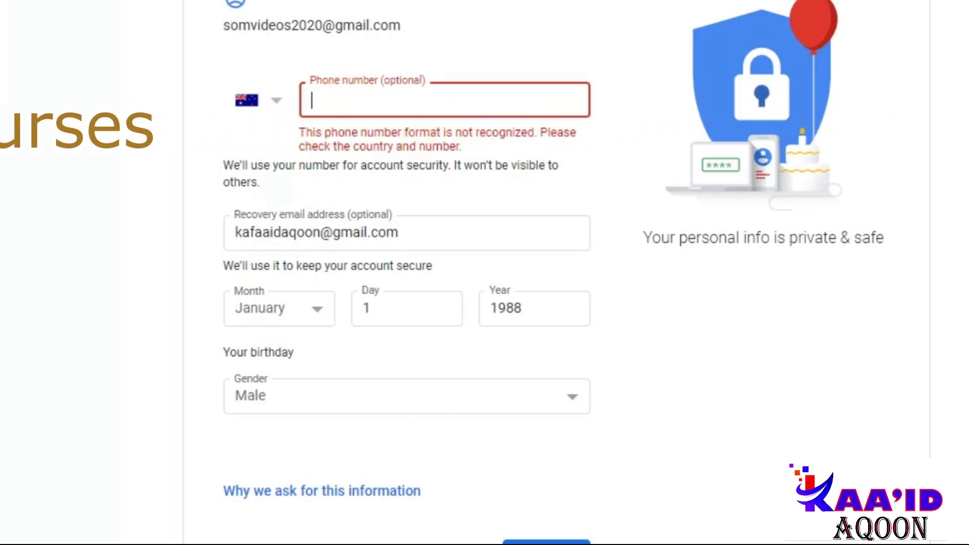
{"action": "left_click", "coordinate": [536, 542]}
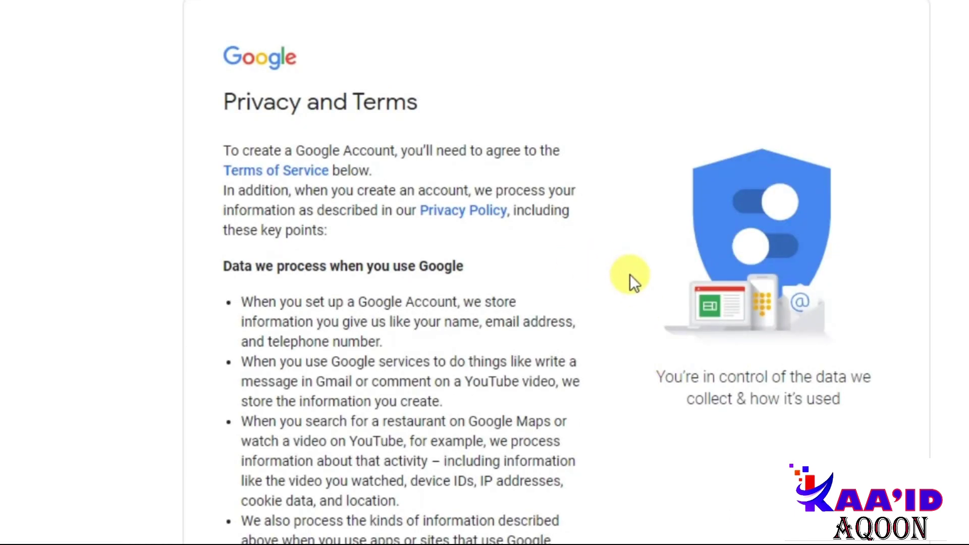
Agree to Google's Privacy and Terms to create the account
{"action": "scroll", "coordinate": [629, 274], "scroll_direction": "down", "scroll_amount": 15}
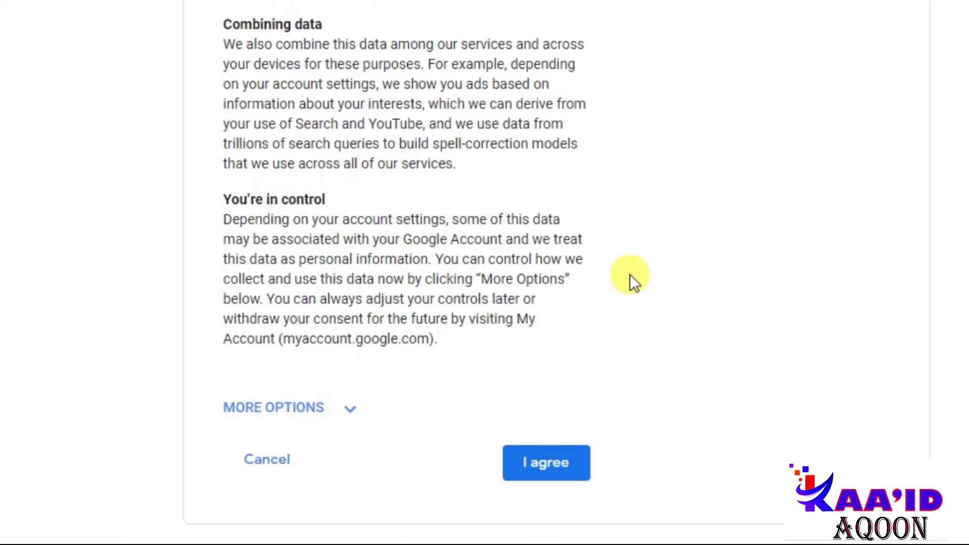
{"action": "scroll", "coordinate": [597, 213], "scroll_direction": "up", "scroll_amount": 15}
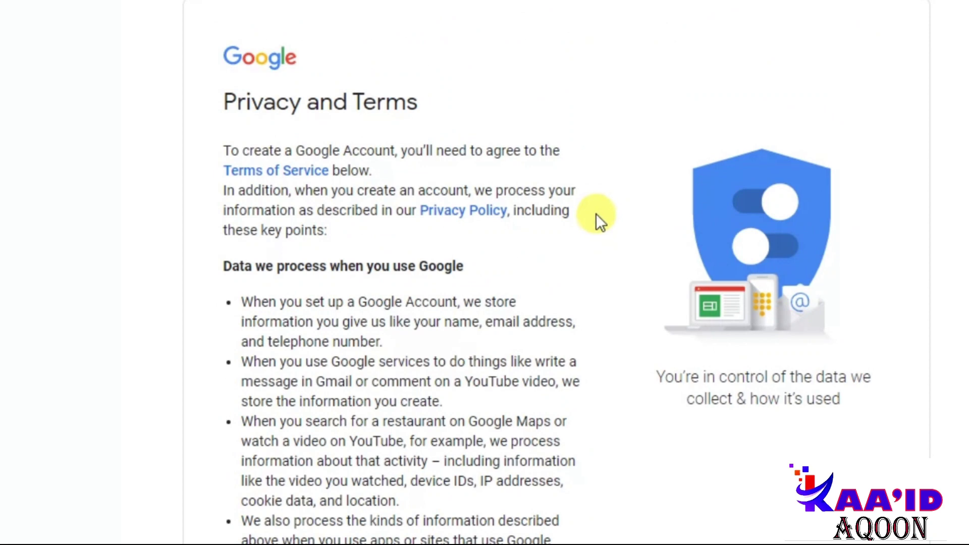
{"action": "scroll", "coordinate": [596, 213], "scroll_direction": "down", "scroll_amount": 12}
{"action": "scroll", "coordinate": [594, 255], "scroll_direction": "down", "scroll_amount": 3}
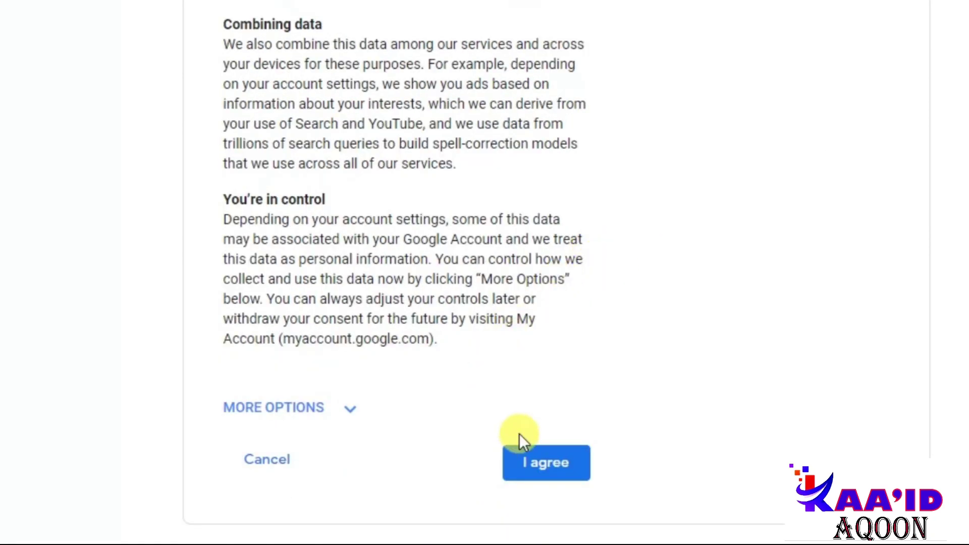
{"action": "left_click", "coordinate": [547, 463]}
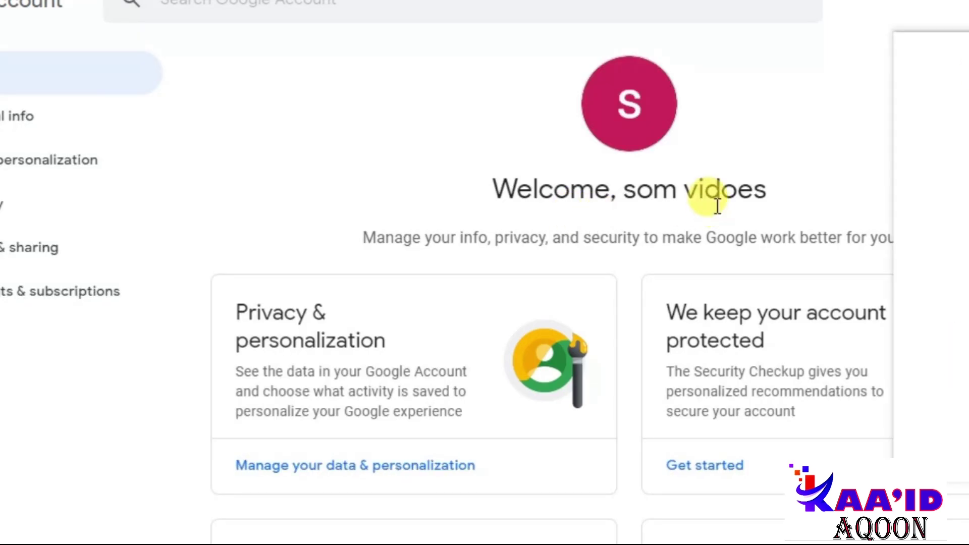
Close the Google apps panel and the account popup to reveal the Gmail page
{"action": "left_click", "coordinate": [794, 97]}
{"action": "scroll", "coordinate": [903, 158], "scroll_direction": "down", "scroll_amount": 6}
{"action": "scroll", "coordinate": [904, 159], "scroll_direction": "up", "scroll_amount": 6}
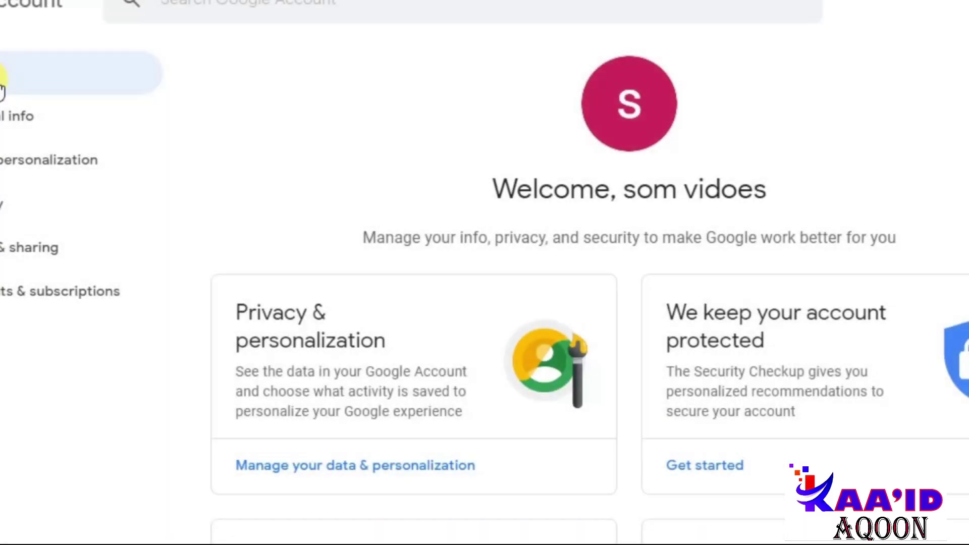
{"action": "scroll", "coordinate": [535, 265], "scroll_direction": "down", "scroll_amount": 5}
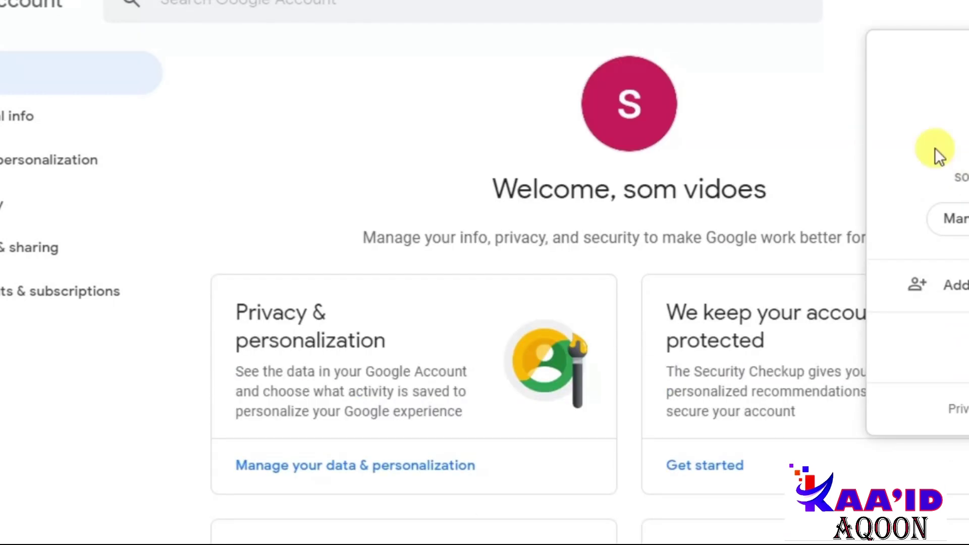
{"action": "left_click", "coordinate": [813, 119]}
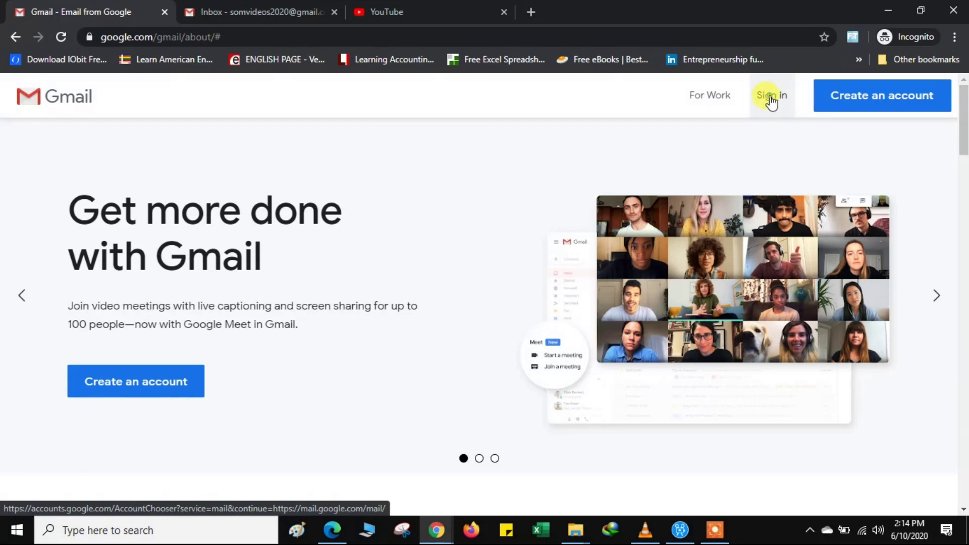
Sign in to Gmail by choosing the newly created account from the account list
{"action": "left_click", "coordinate": [770, 98]}
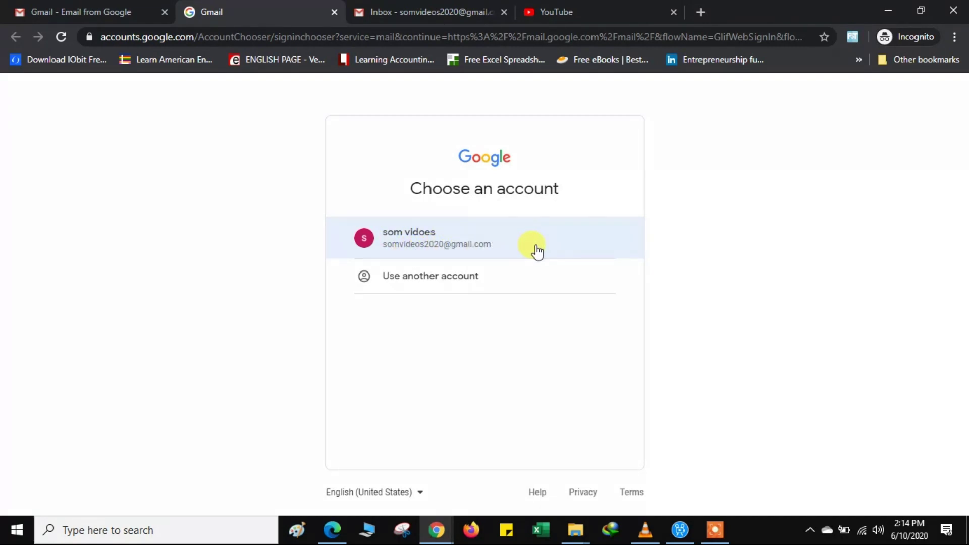
{"action": "left_click", "coordinate": [403, 241]}
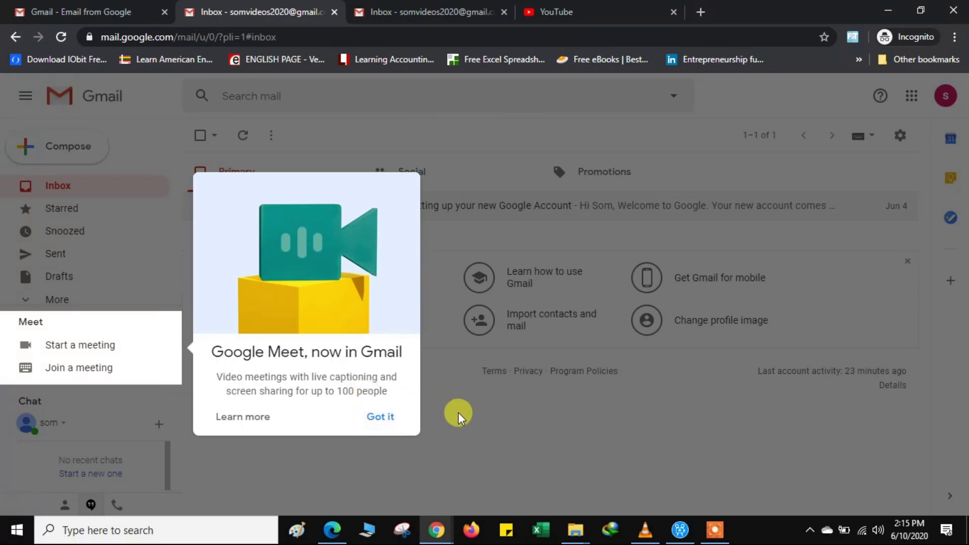
Dismiss the Google Meet notice, then open and read through the Google Community Team welcome email
{"action": "left_click", "coordinate": [379, 417]}
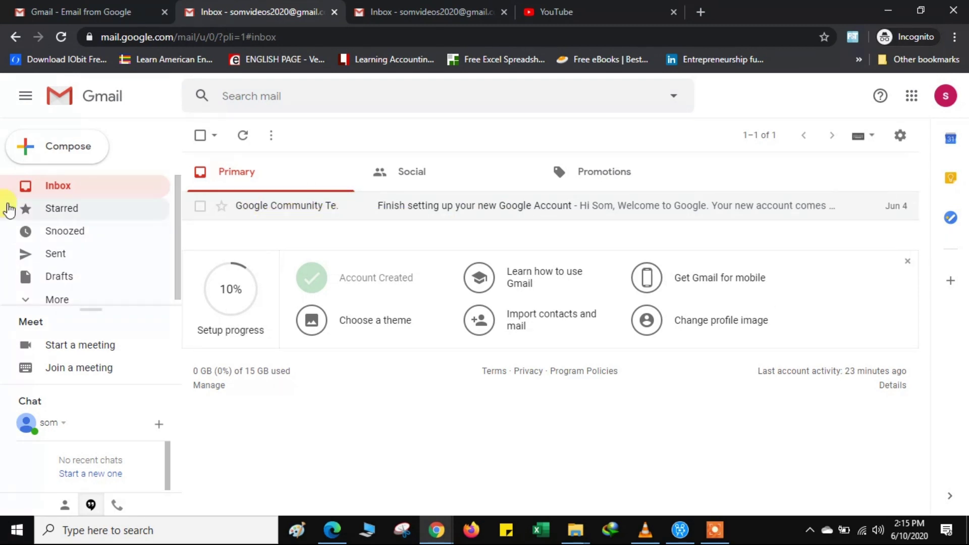
{"action": "double_click", "coordinate": [403, 206]}
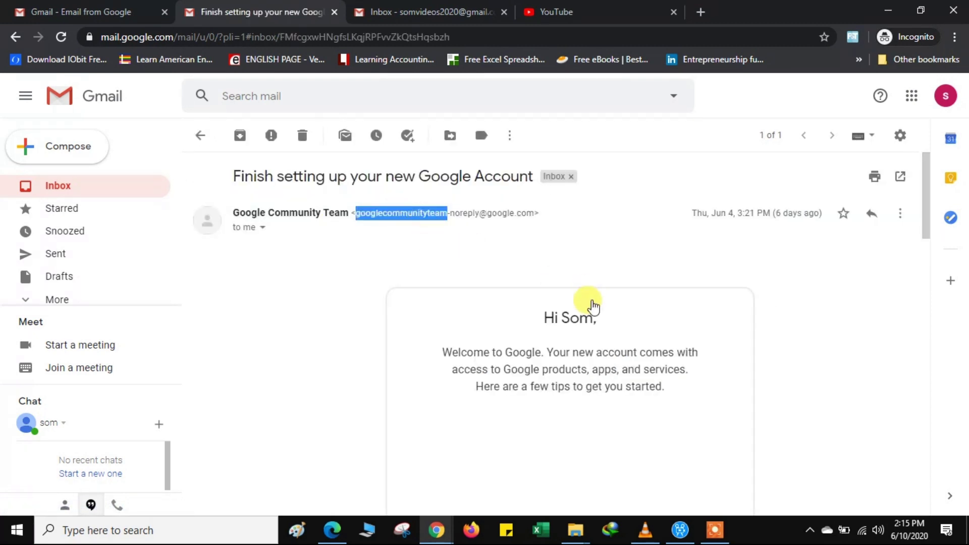
{"action": "scroll", "coordinate": [577, 318], "scroll_direction": "down", "scroll_amount": 2}
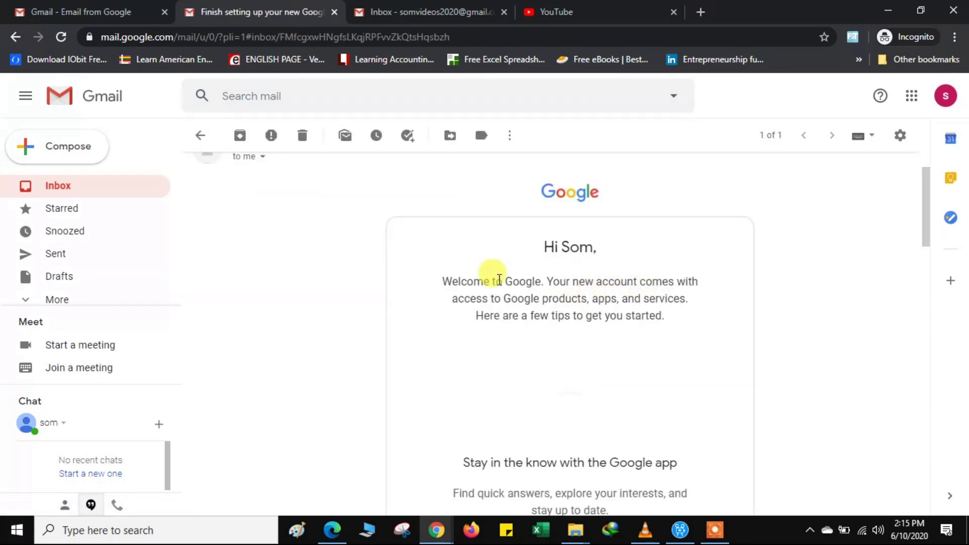
{"action": "scroll", "coordinate": [648, 348], "scroll_direction": "down", "scroll_amount": 4}
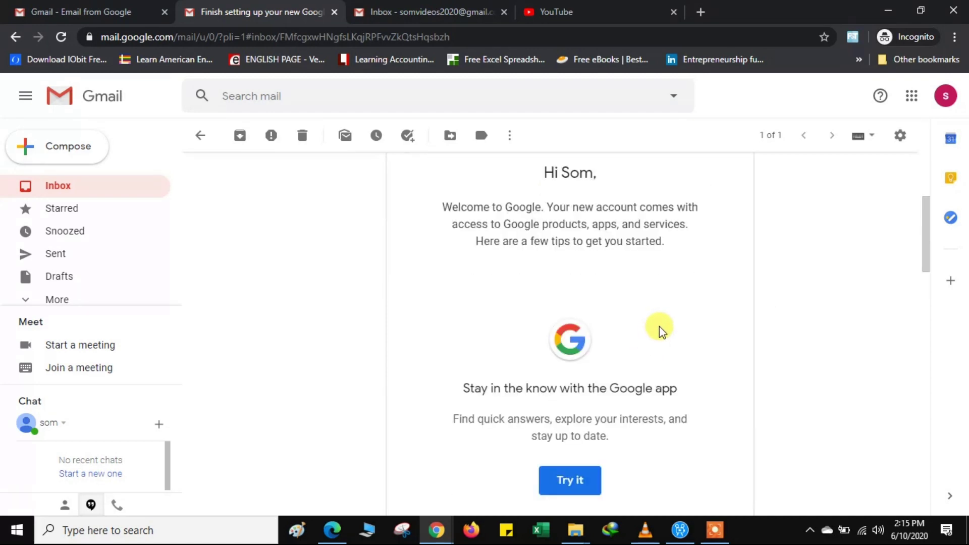
{"action": "scroll", "coordinate": [648, 338], "scroll_direction": "down", "scroll_amount": 3}
{"action": "scroll", "coordinate": [640, 333], "scroll_direction": "down", "scroll_amount": 3}
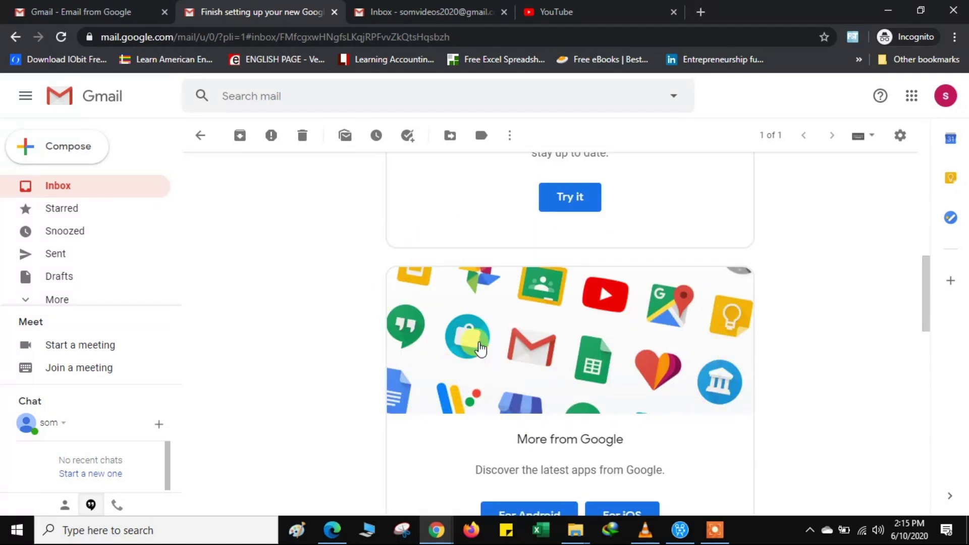
{"action": "scroll", "coordinate": [681, 373], "scroll_direction": "down", "scroll_amount": 3}
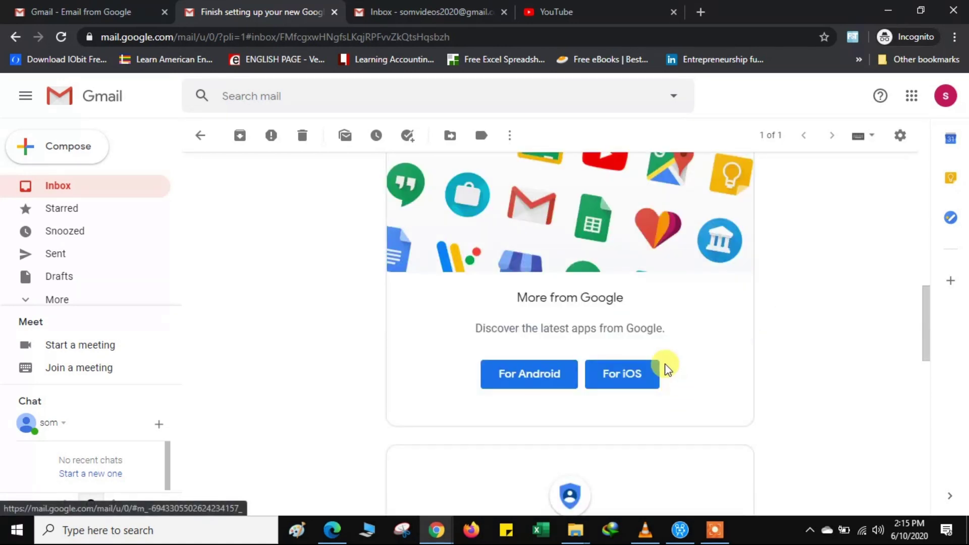
{"action": "scroll", "coordinate": [668, 366], "scroll_direction": "up", "scroll_amount": 1}
{"action": "scroll", "coordinate": [667, 365], "scroll_direction": "up", "scroll_amount": 1}
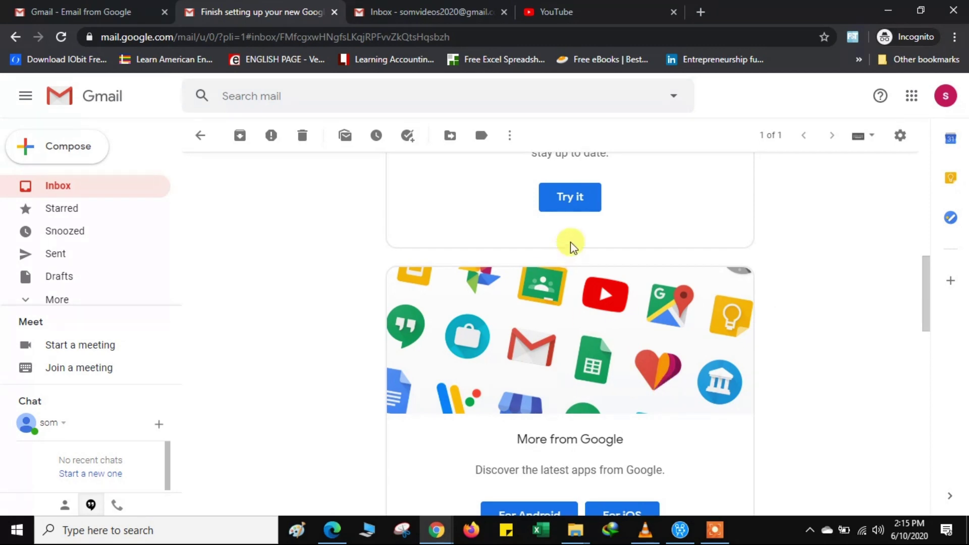
{"action": "scroll", "coordinate": [438, 406], "scroll_direction": "down", "scroll_amount": 1}
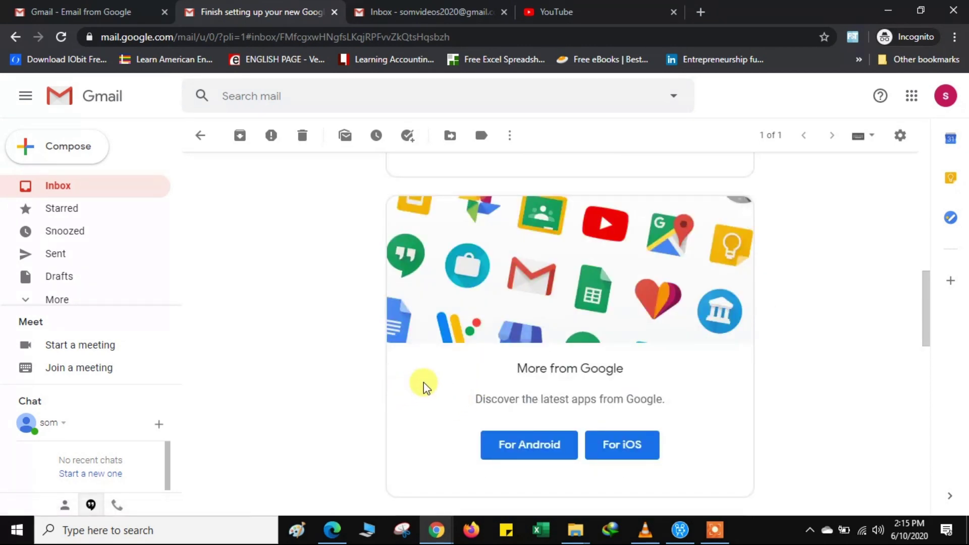
{"action": "scroll", "coordinate": [540, 378], "scroll_direction": "up", "scroll_amount": 9}
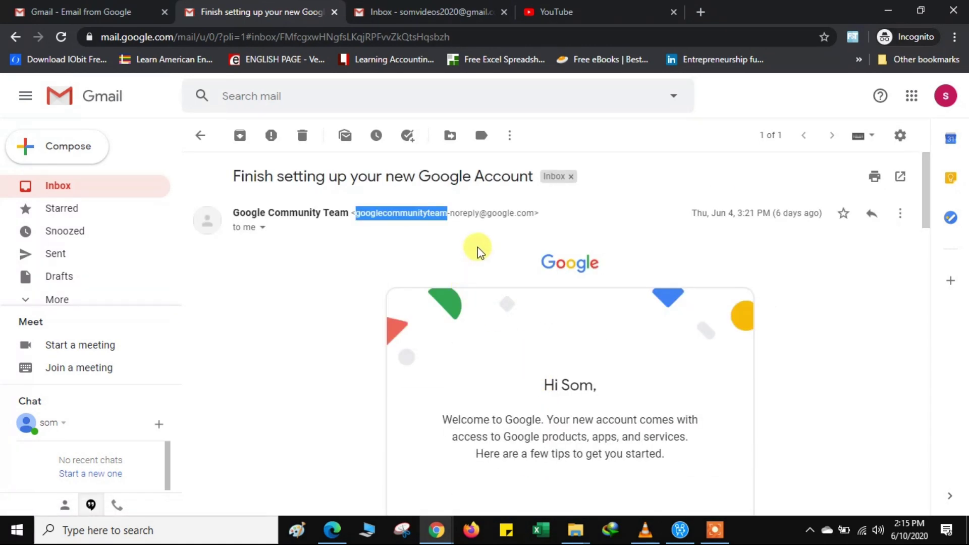
Leave the welcome email and go back to the Gmail inbox list
{"action": "left_click", "coordinate": [199, 135]}
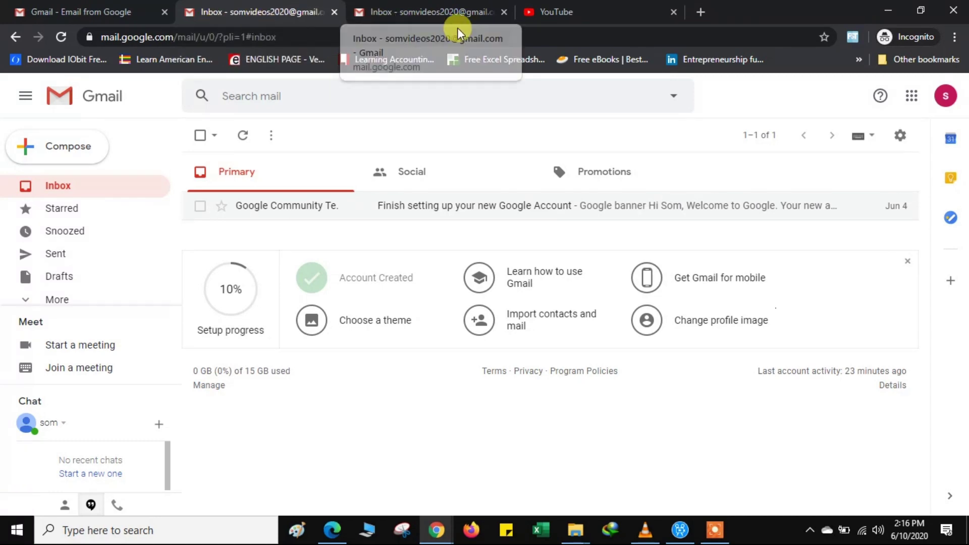
Switch to the YouTube tab and reload youtube.com from the address bar
{"action": "left_click", "coordinate": [570, 10]}
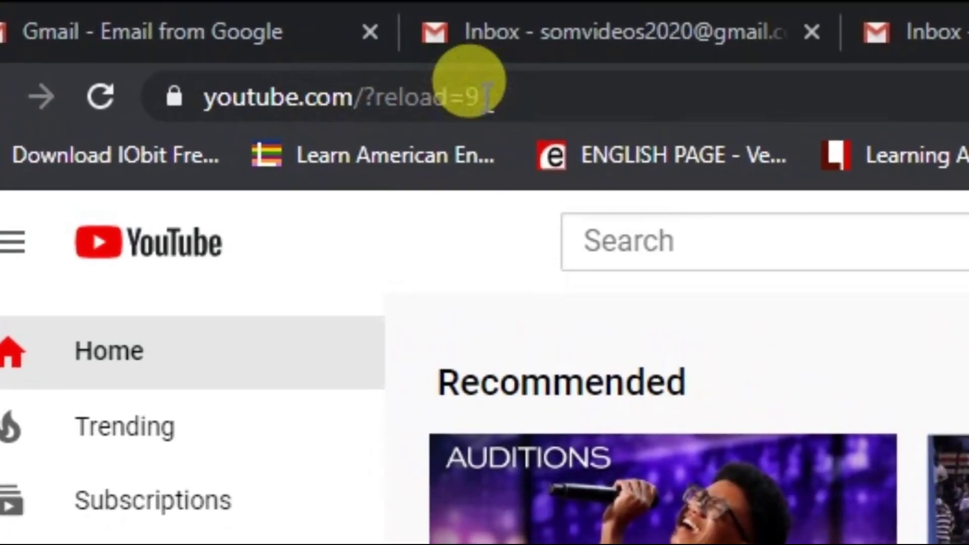
{"action": "left_click", "coordinate": [283, 39]}
{"action": "type", "text": "y"}
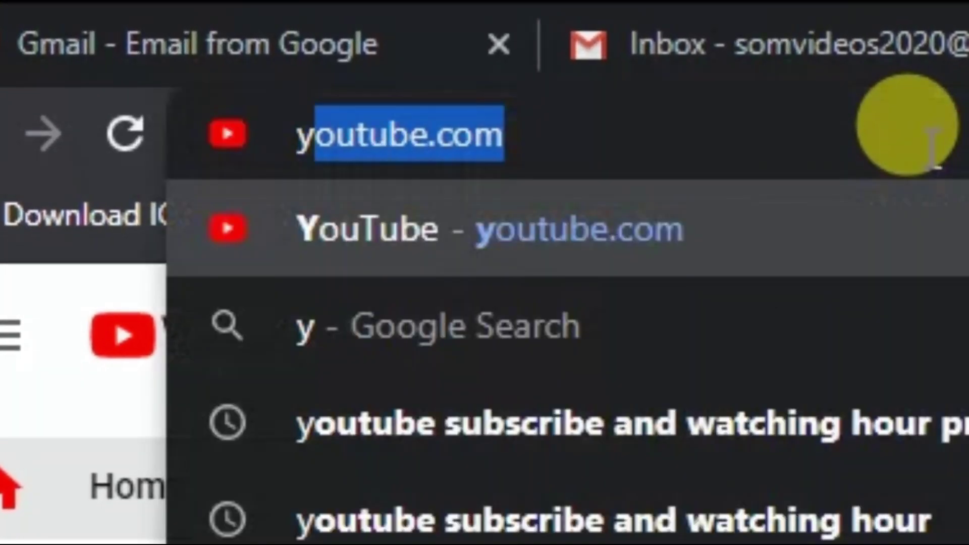
{"action": "key", "text": "Return"}
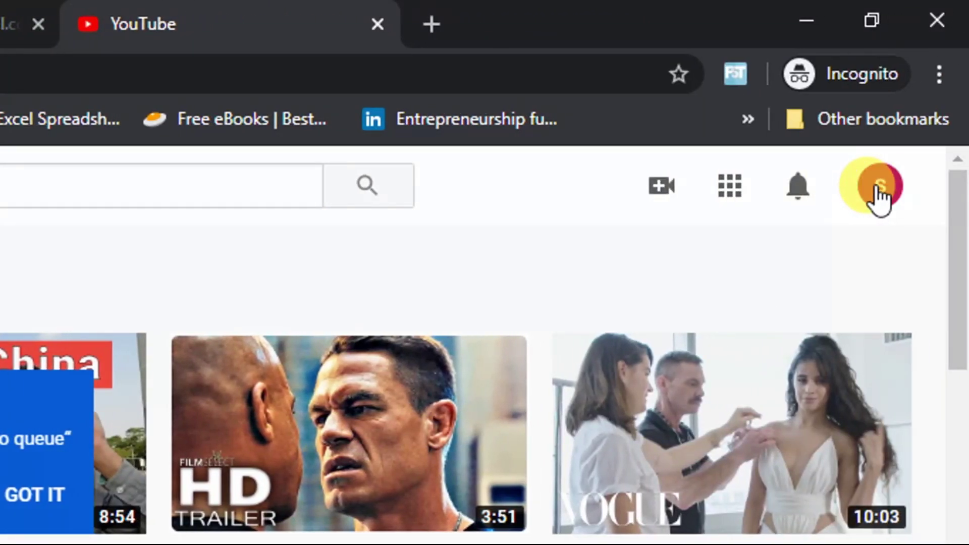
Choose Create a channel from the avatar menu and begin the channel setup
{"action": "left_click", "coordinate": [876, 196]}
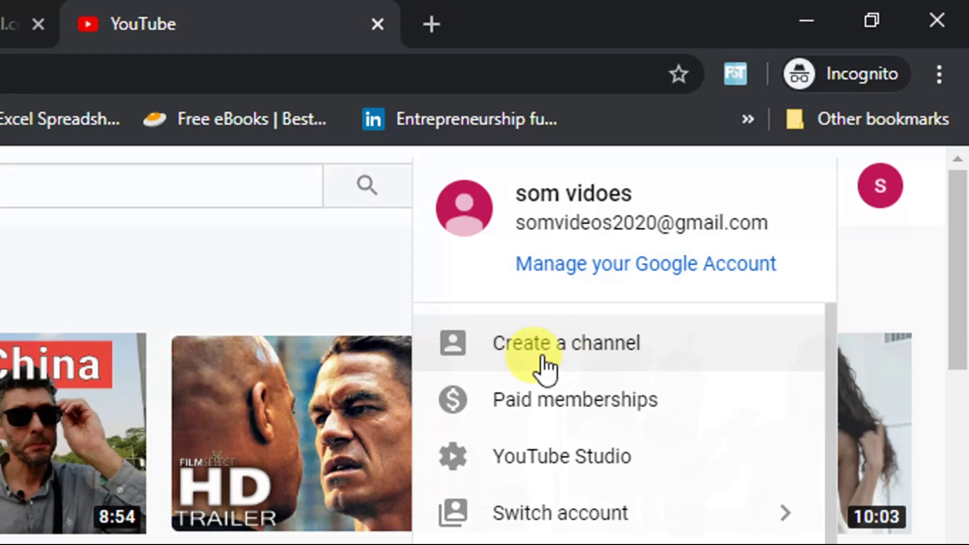
{"action": "left_click", "coordinate": [574, 358]}
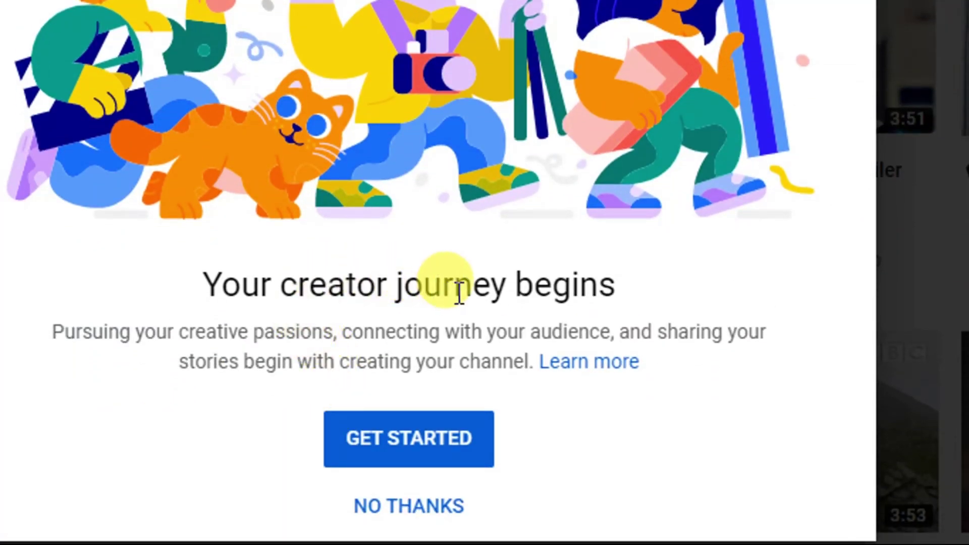
{"action": "left_click", "coordinate": [411, 447]}
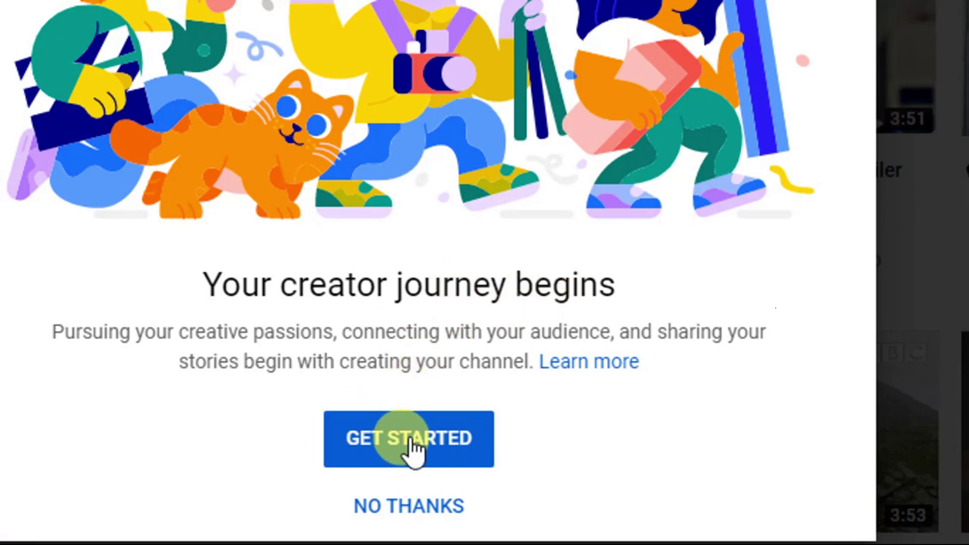
Get started with the channel setup and select the custom-name option
{"action": "left_click", "coordinate": [409, 447]}
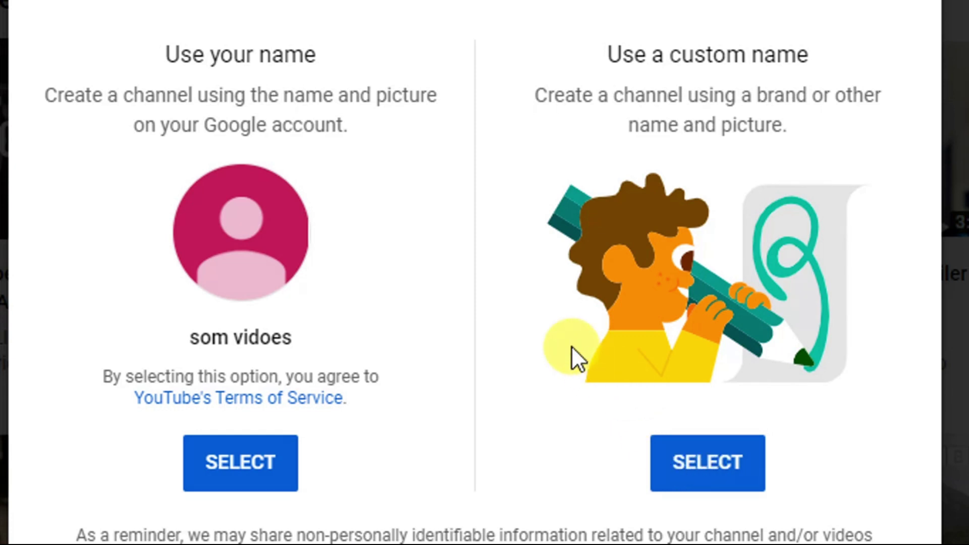
{"action": "left_click", "coordinate": [704, 462]}
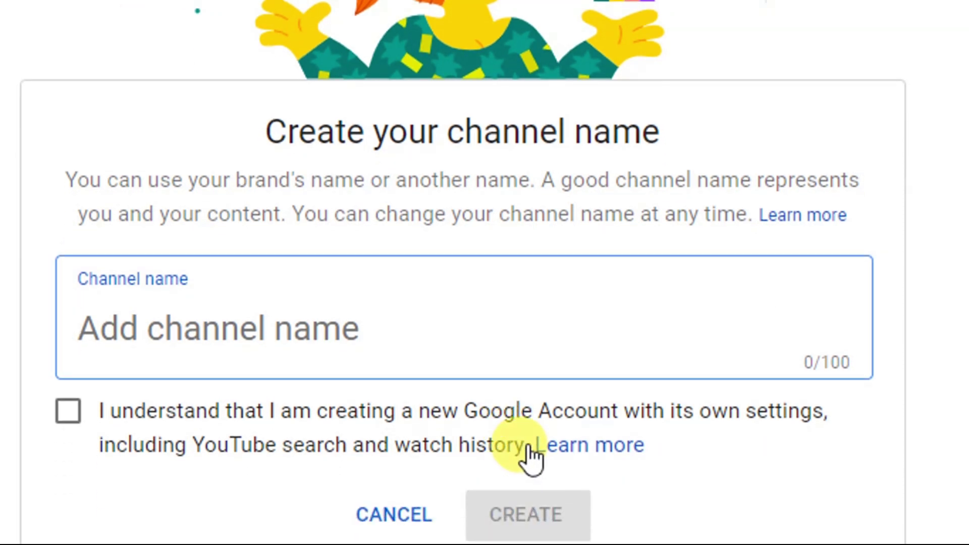
Name the channel 'somvideos', acknowledge the new Google Account, and create it
{"action": "type", "text": "so"}
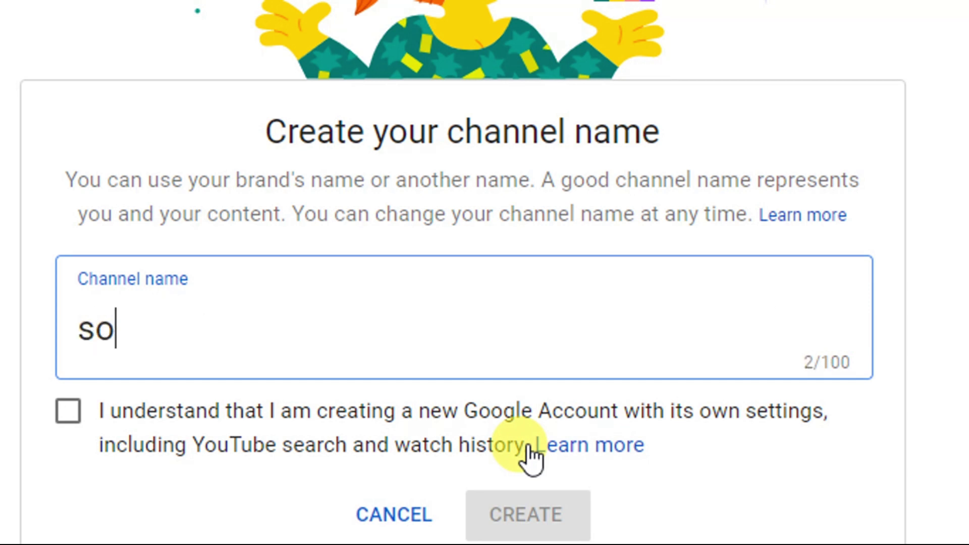
{"action": "type", "text": "mvi"}
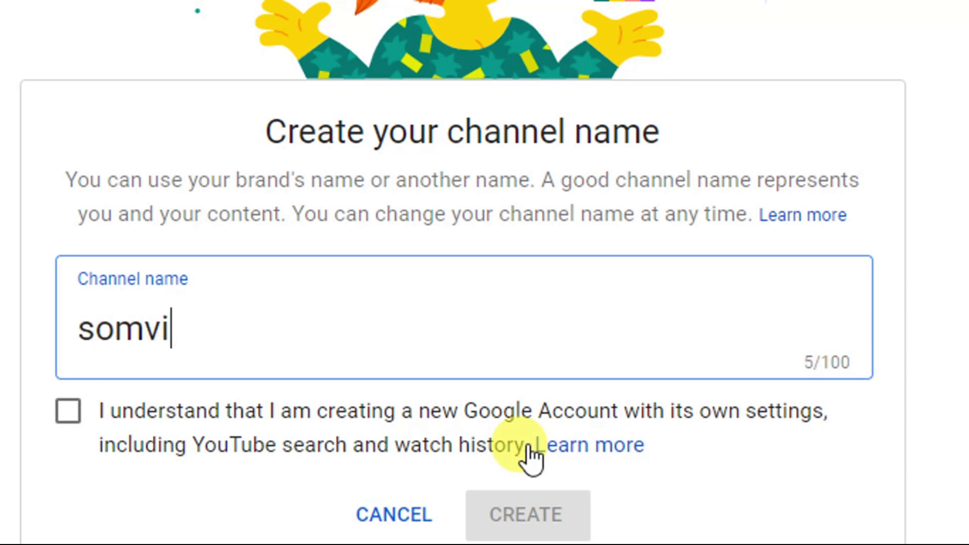
{"action": "type", "text": "deos"}
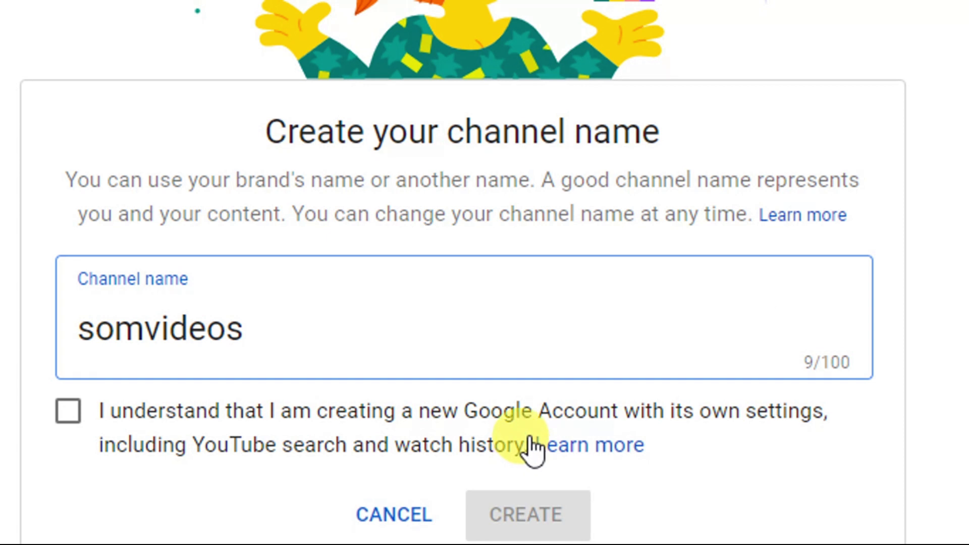
{"action": "scroll", "coordinate": [454, 465], "scroll_direction": "down", "scroll_amount": 1}
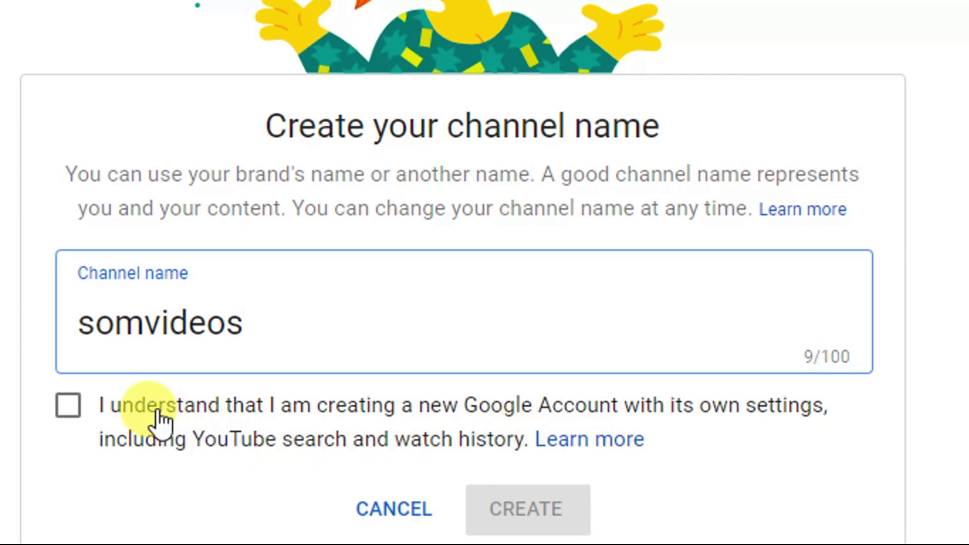
{"action": "left_click", "coordinate": [146, 417]}
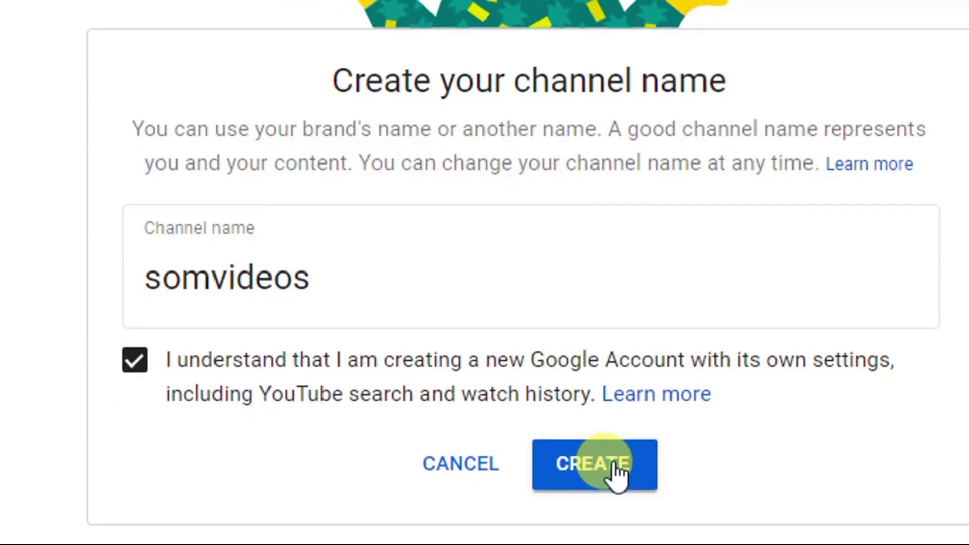
{"action": "left_click", "coordinate": [609, 458]}
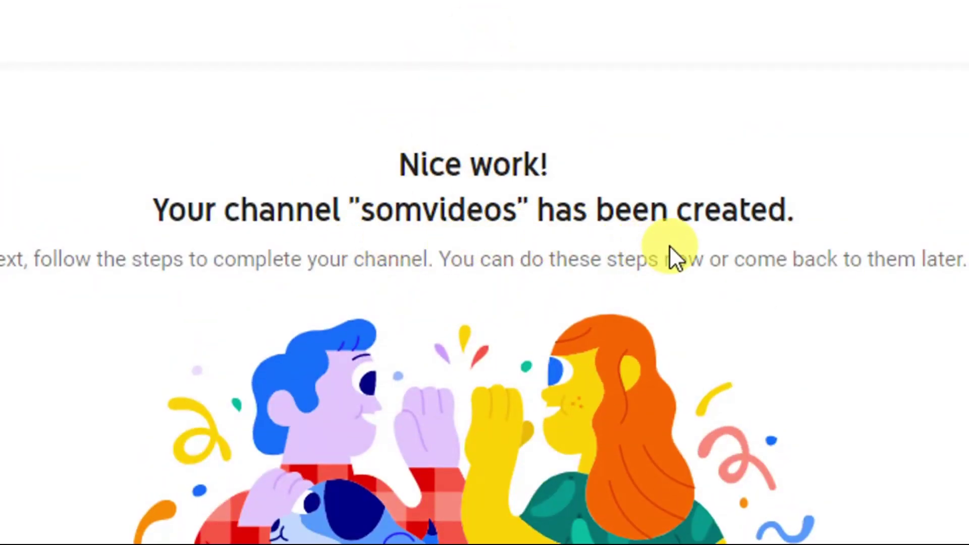
{"action": "scroll", "coordinate": [655, 415], "scroll_direction": "down", "scroll_amount": 3}
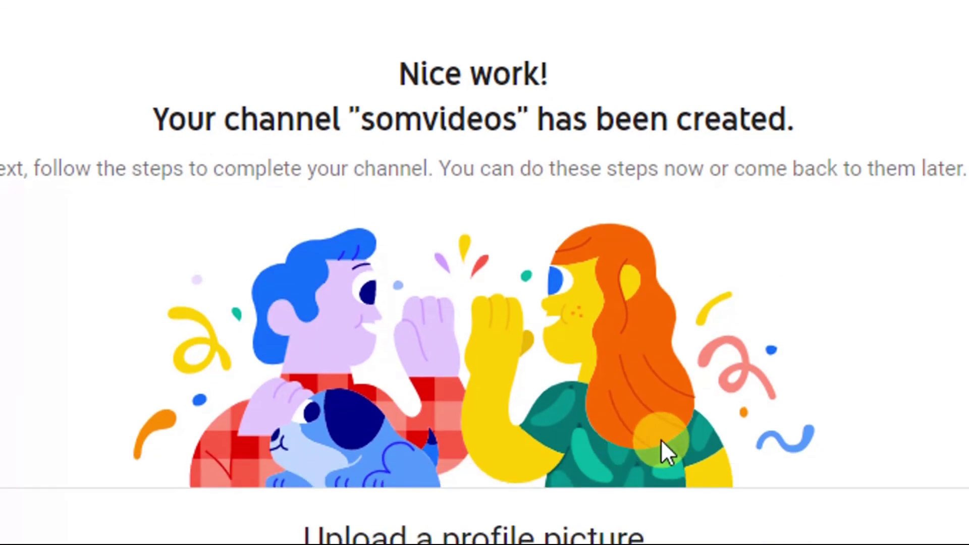
{"action": "scroll", "coordinate": [700, 425], "scroll_direction": "down", "scroll_amount": 4}
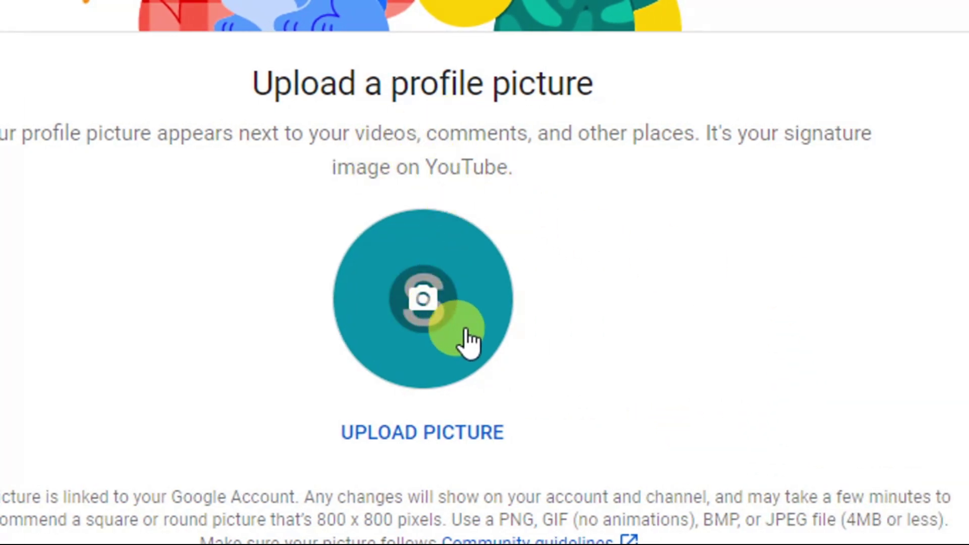
{"action": "scroll", "coordinate": [570, 349], "scroll_direction": "down", "scroll_amount": 5}
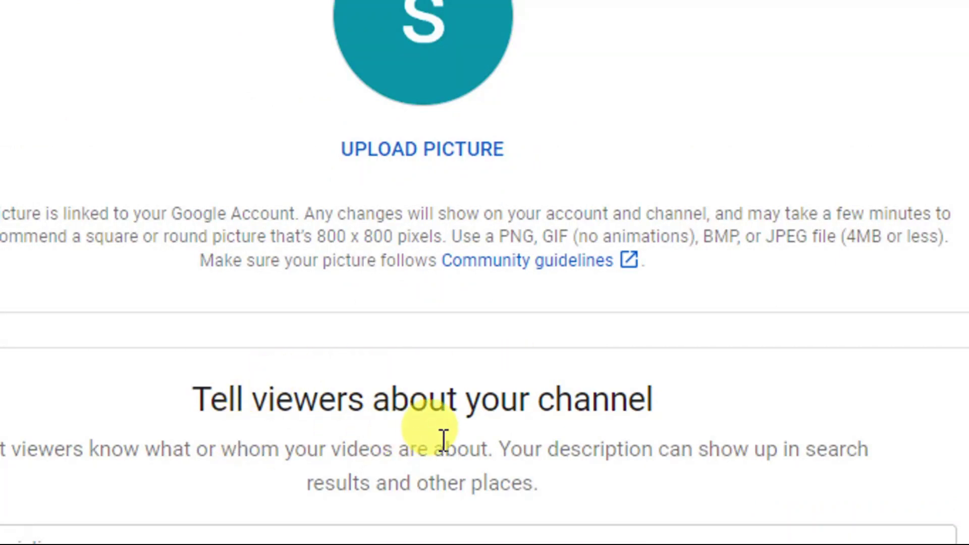
{"action": "scroll", "coordinate": [576, 439], "scroll_direction": "down", "scroll_amount": 3}
{"action": "scroll", "coordinate": [586, 437], "scroll_direction": "down", "scroll_amount": 3}
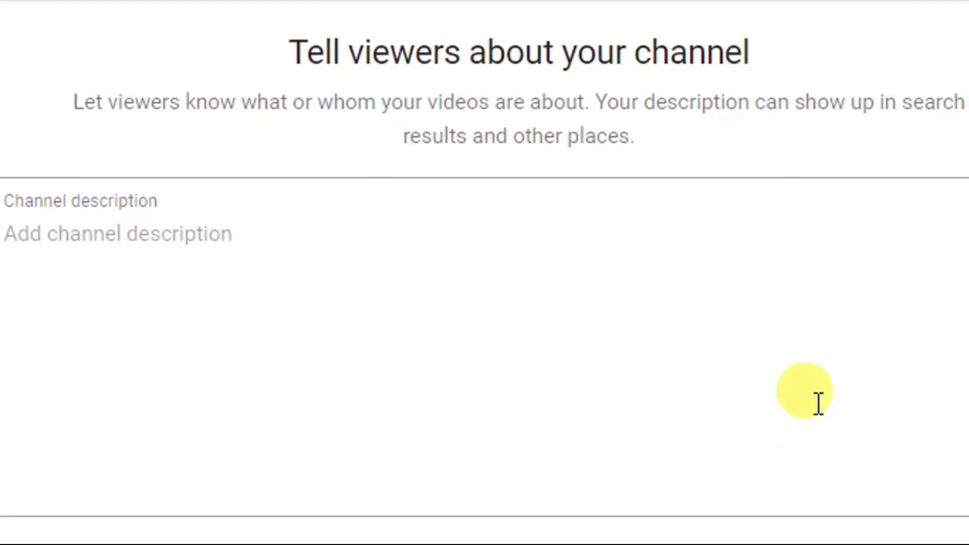
{"action": "scroll", "coordinate": [380, 343], "scroll_direction": "down", "scroll_amount": 9}
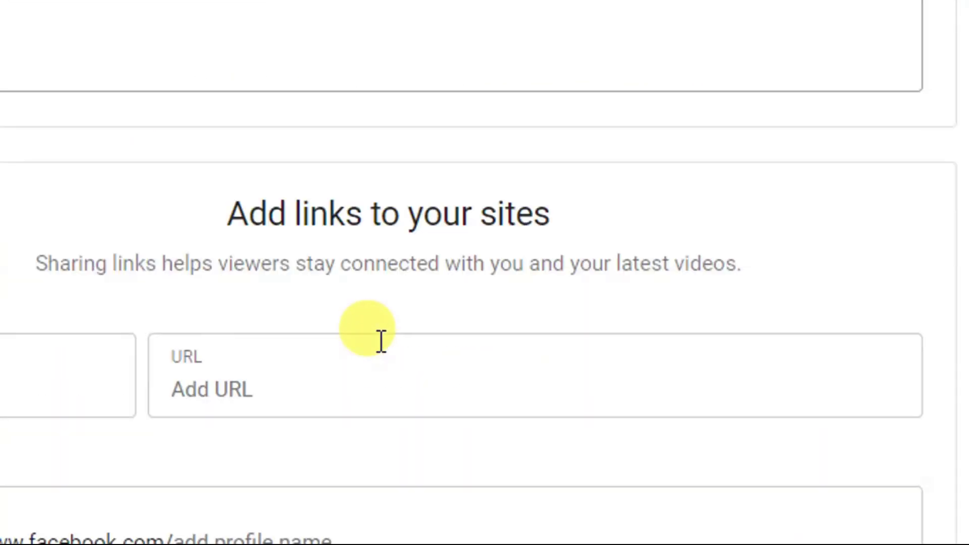
{"action": "scroll", "coordinate": [381, 342], "scroll_direction": "down", "scroll_amount": 3}
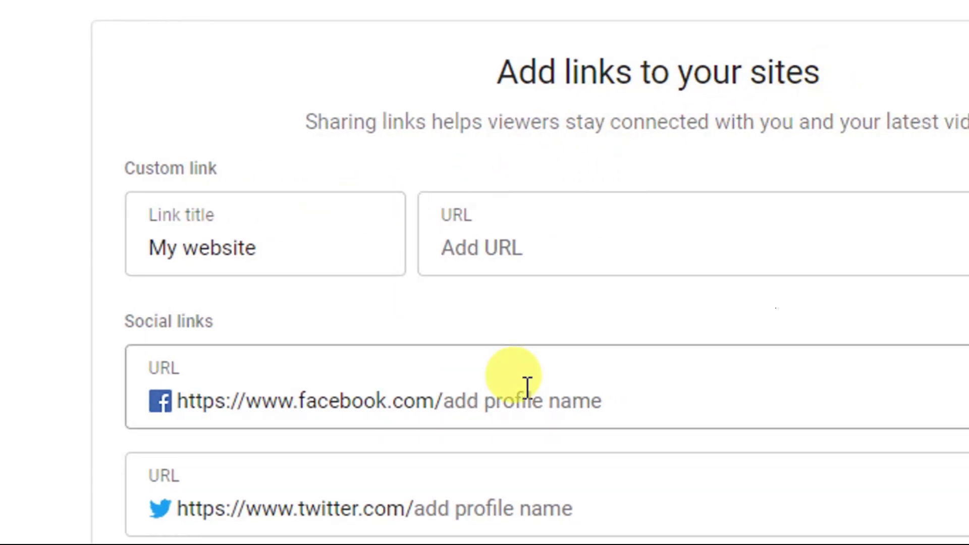
{"action": "scroll", "coordinate": [527, 389], "scroll_direction": "down", "scroll_amount": 3}
{"action": "scroll", "coordinate": [498, 404], "scroll_direction": "down", "scroll_amount": 2}
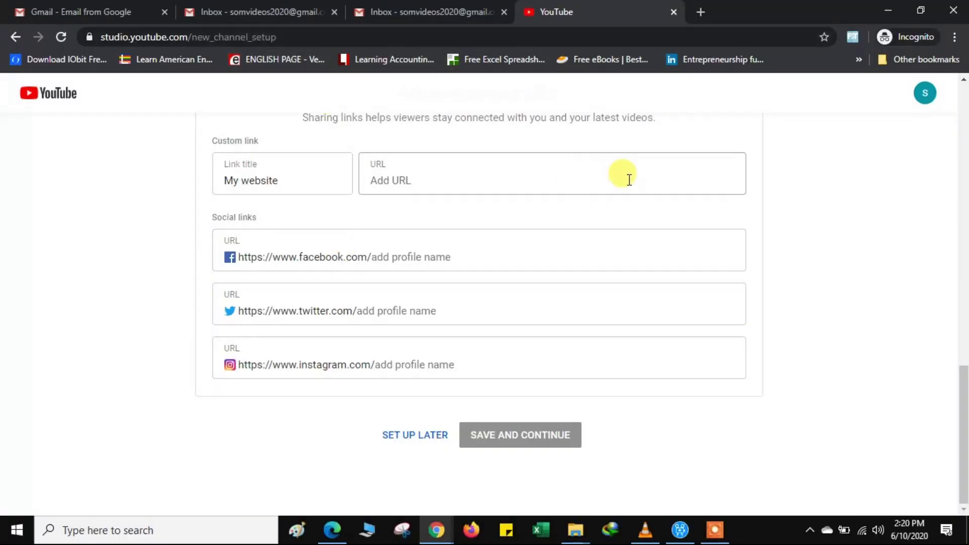
Scroll through the profile picture, description and links setup steps without filling anything in
{"action": "scroll", "coordinate": [899, 391], "scroll_direction": "up", "scroll_amount": 4}
{"action": "scroll", "coordinate": [601, 308], "scroll_direction": "up", "scroll_amount": 10}
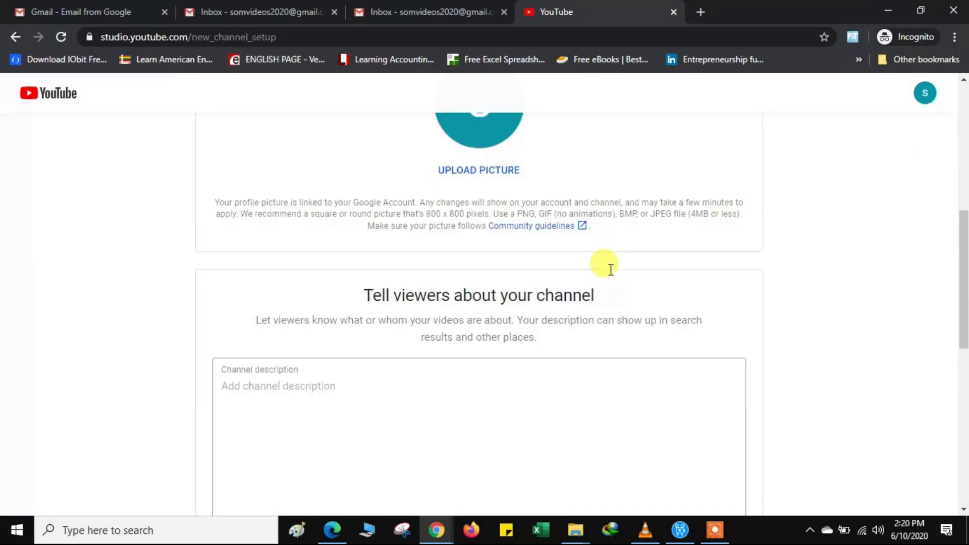
{"action": "scroll", "coordinate": [603, 259], "scroll_direction": "down", "scroll_amount": 3}
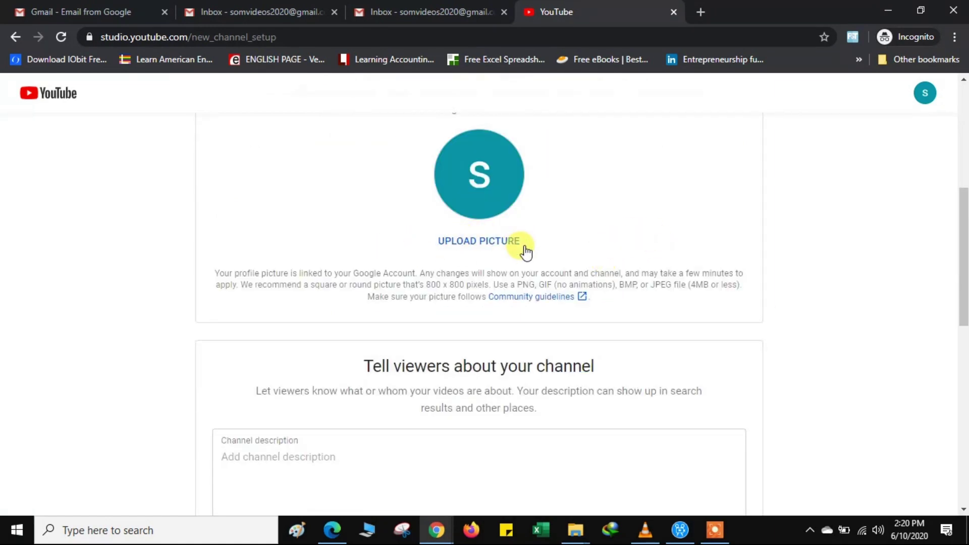
{"action": "scroll", "coordinate": [524, 251], "scroll_direction": "down", "scroll_amount": 3}
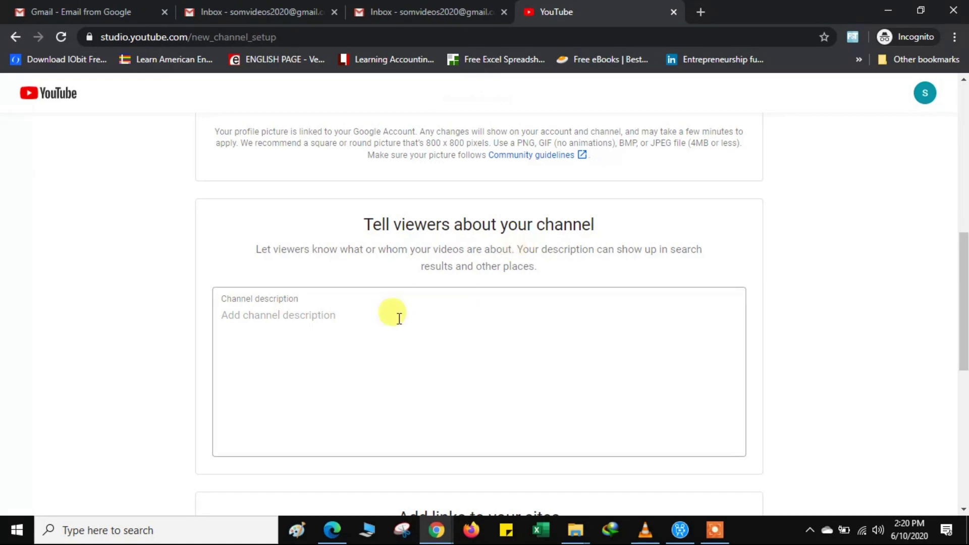
{"action": "scroll", "coordinate": [540, 318], "scroll_direction": "down", "scroll_amount": 6}
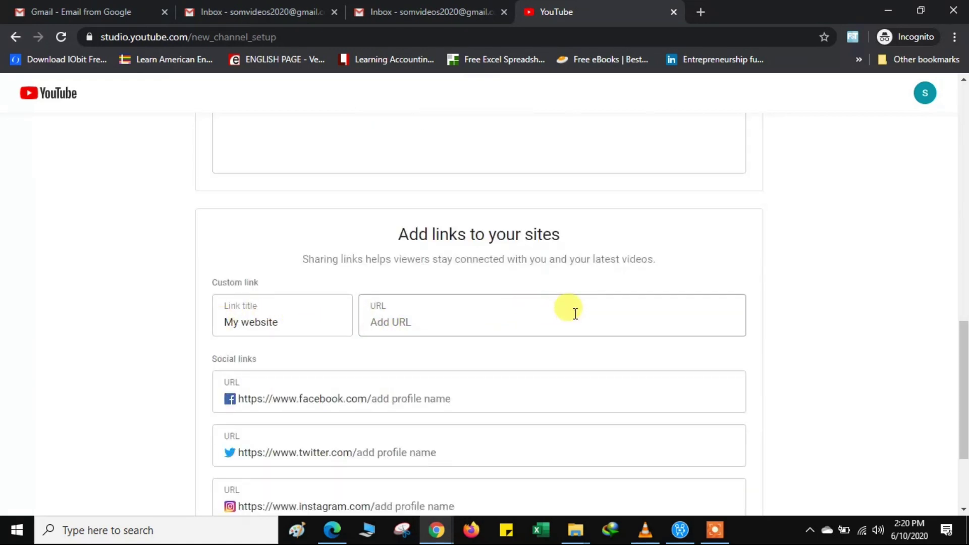
{"action": "scroll", "coordinate": [575, 313], "scroll_direction": "down", "scroll_amount": 3}
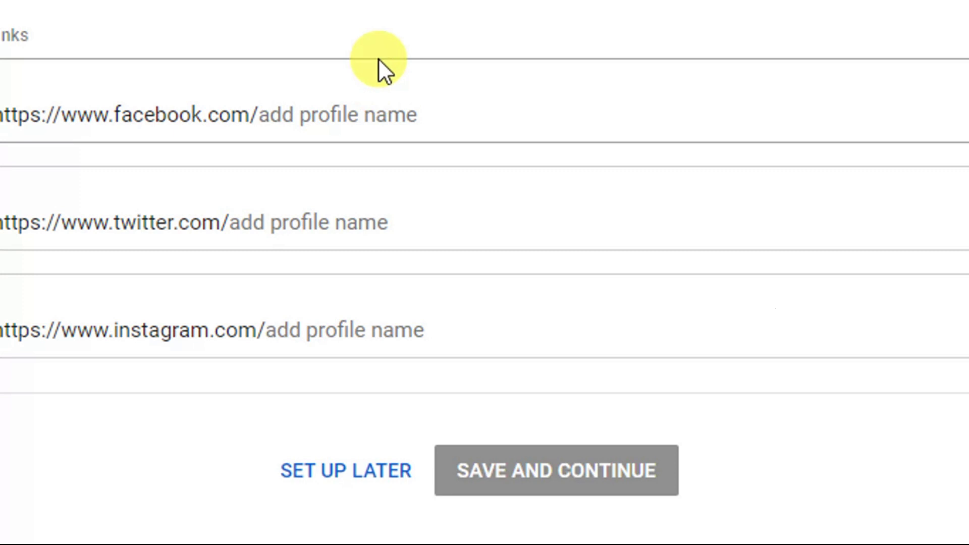
{"action": "scroll", "coordinate": [302, 263], "scroll_direction": "up", "scroll_amount": 5}
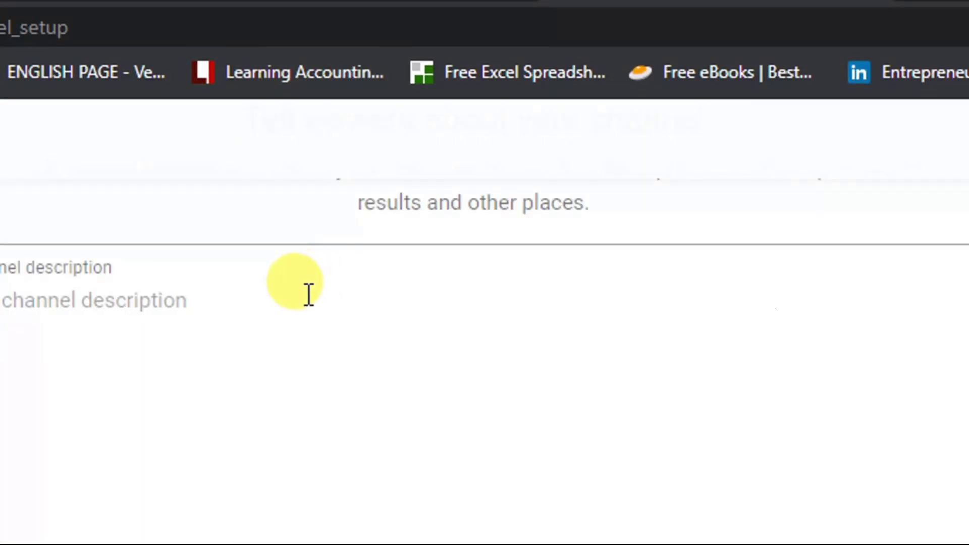
{"action": "scroll", "coordinate": [302, 318], "scroll_direction": "up", "scroll_amount": 5}
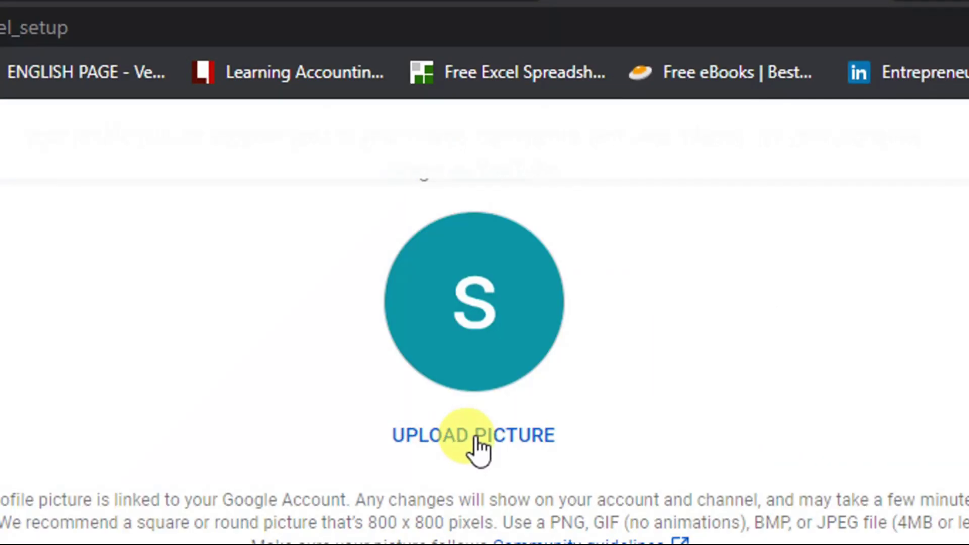
{"action": "scroll", "coordinate": [475, 447], "scroll_direction": "up", "scroll_amount": 3}
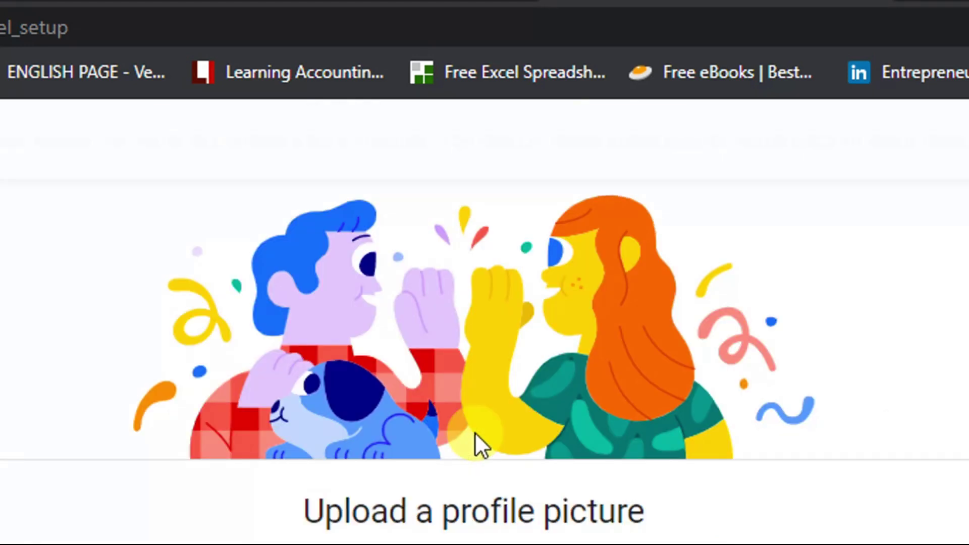
{"action": "scroll", "coordinate": [444, 459], "scroll_direction": "down", "scroll_amount": 10}
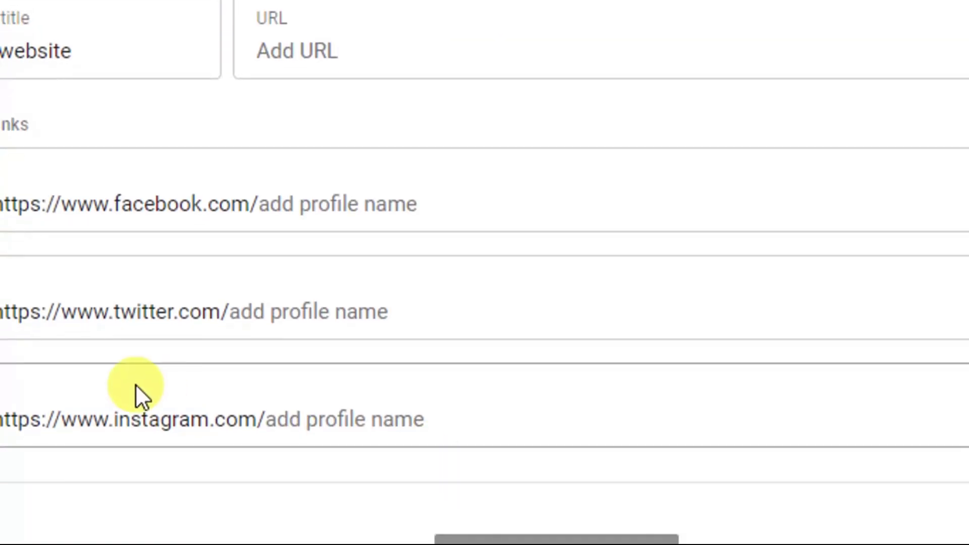
{"action": "scroll", "coordinate": [469, 457], "scroll_direction": "down", "scroll_amount": 2}
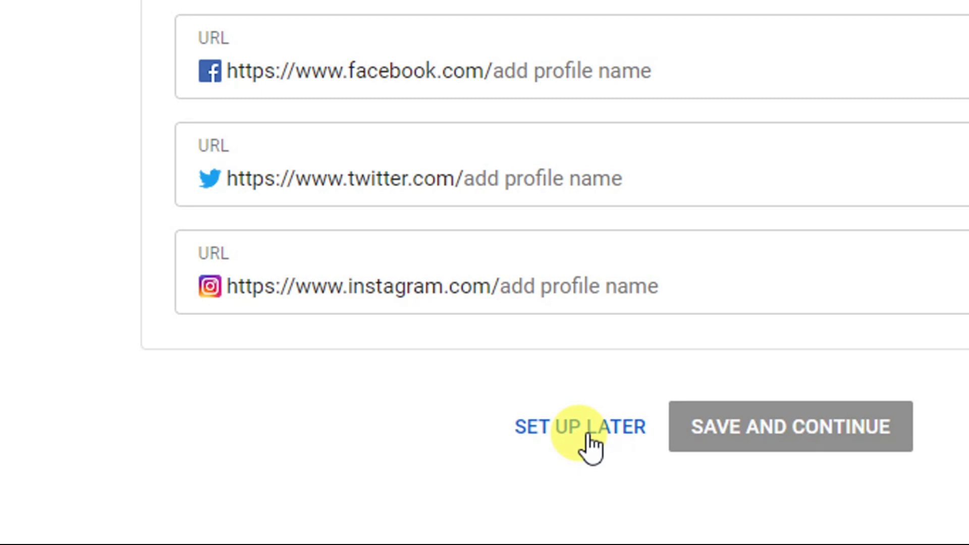
Skip the remaining setup with Set up later and view the empty somvideos channel home page
{"action": "left_click", "coordinate": [587, 435]}
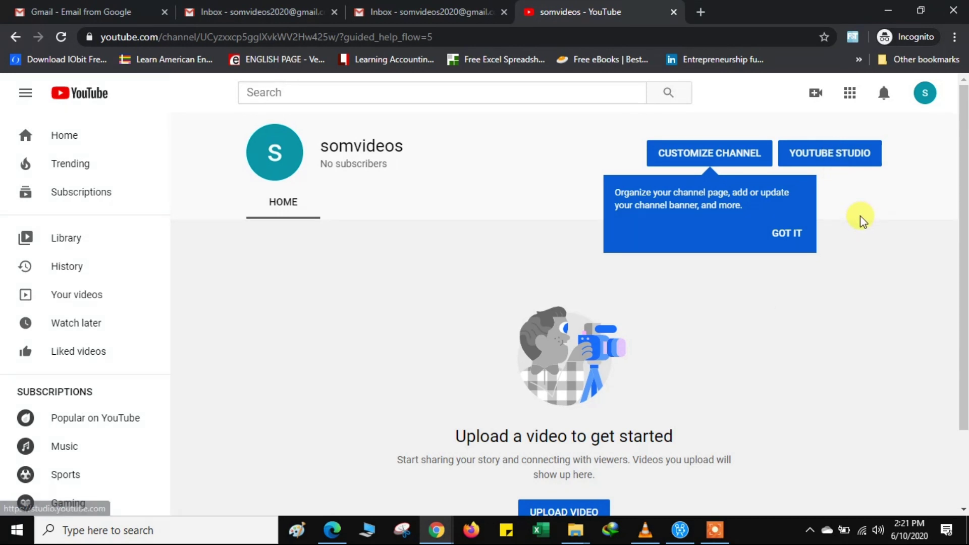
{"action": "scroll", "coordinate": [860, 220], "scroll_direction": "down", "scroll_amount": 2}
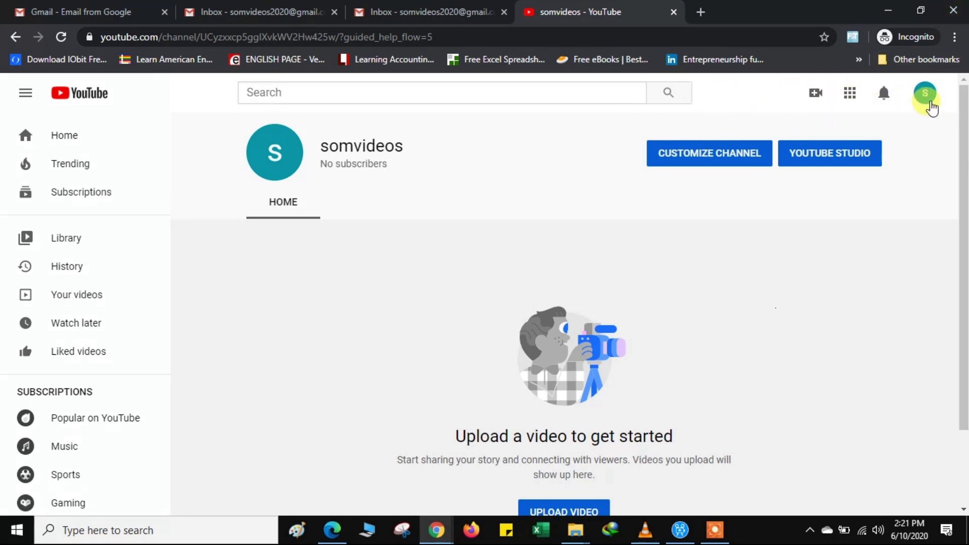
{"action": "left_click", "coordinate": [925, 96]}
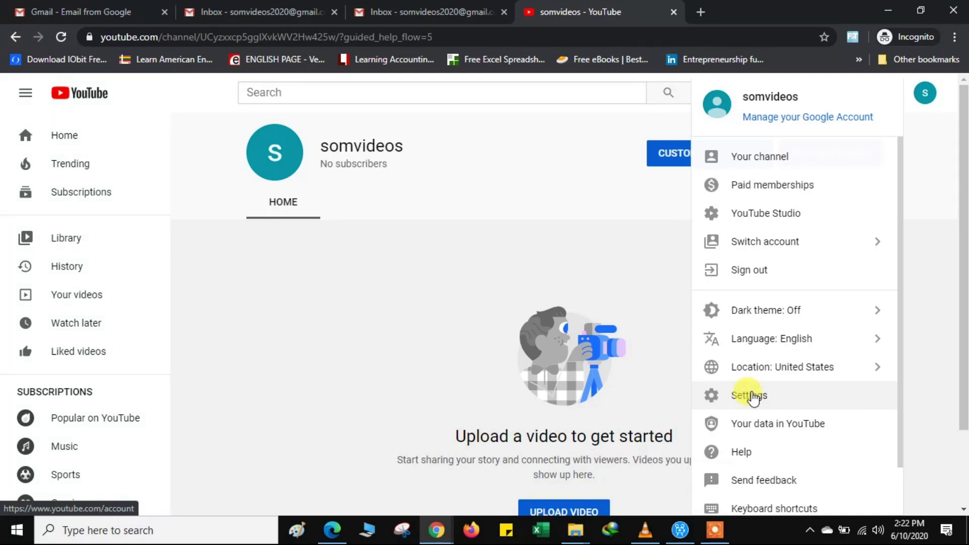
{"action": "left_click", "coordinate": [588, 169]}
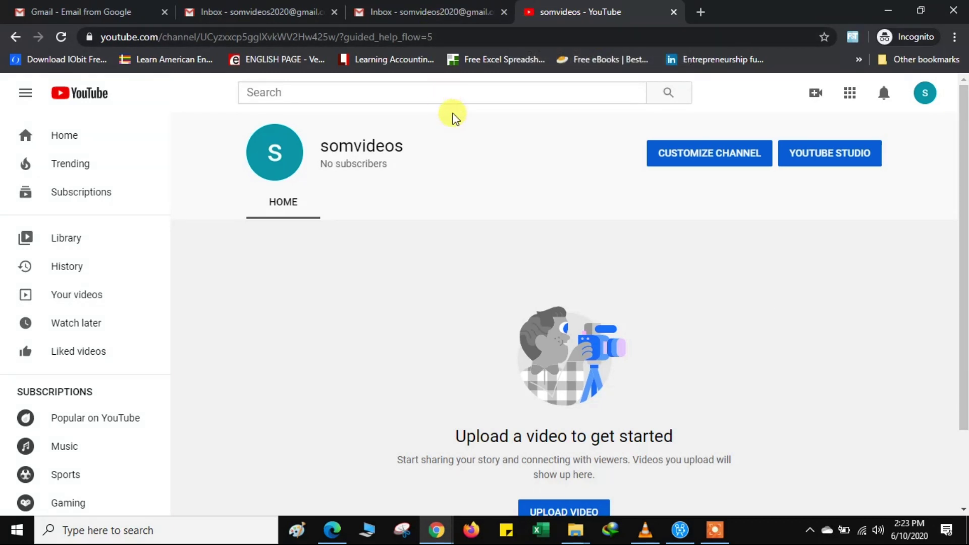
{"action": "left_click", "coordinate": [409, 11]}
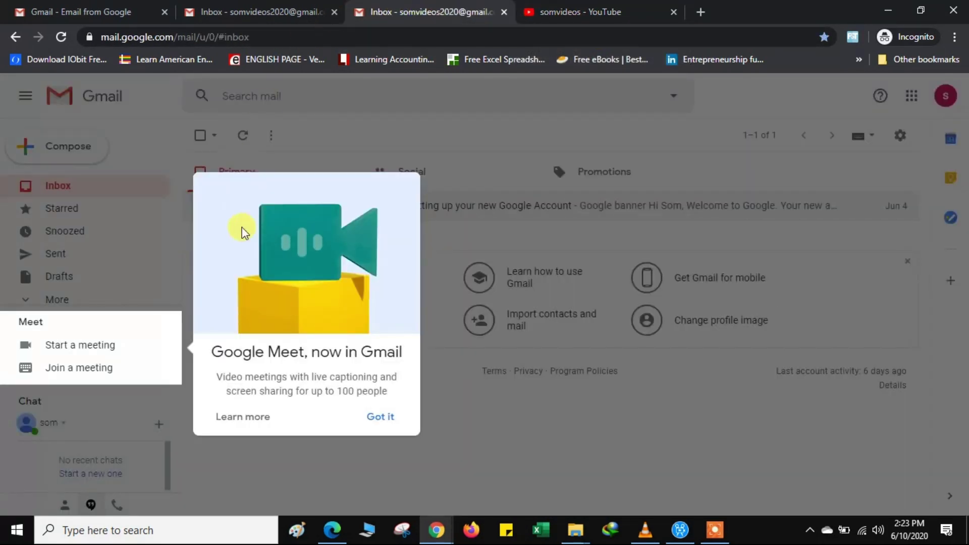
{"action": "left_click", "coordinate": [259, 10]}
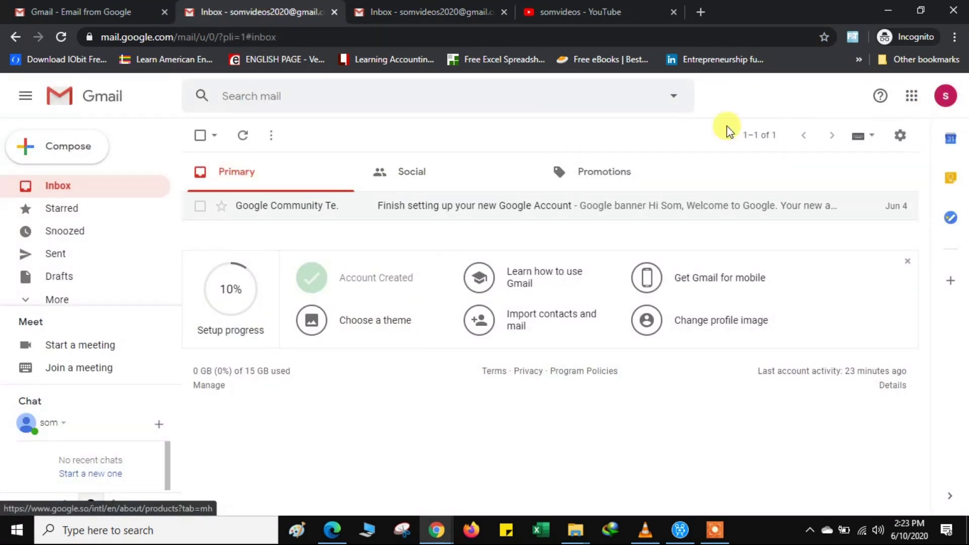
{"action": "left_click", "coordinate": [594, 15]}
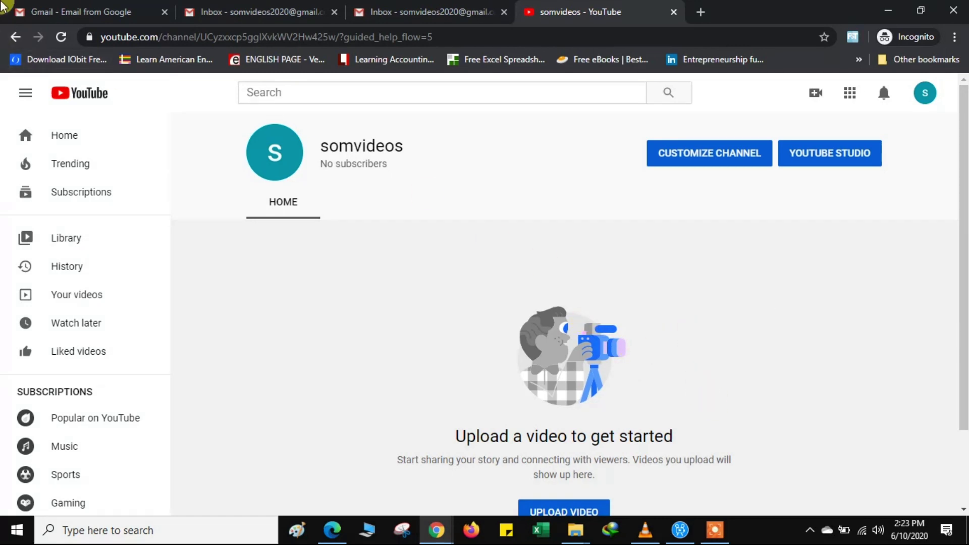
Reload the channel page, dismiss the customise-channel tip, and sign out of somvideos from the avatar menu
{"action": "left_click", "coordinate": [60, 37]}
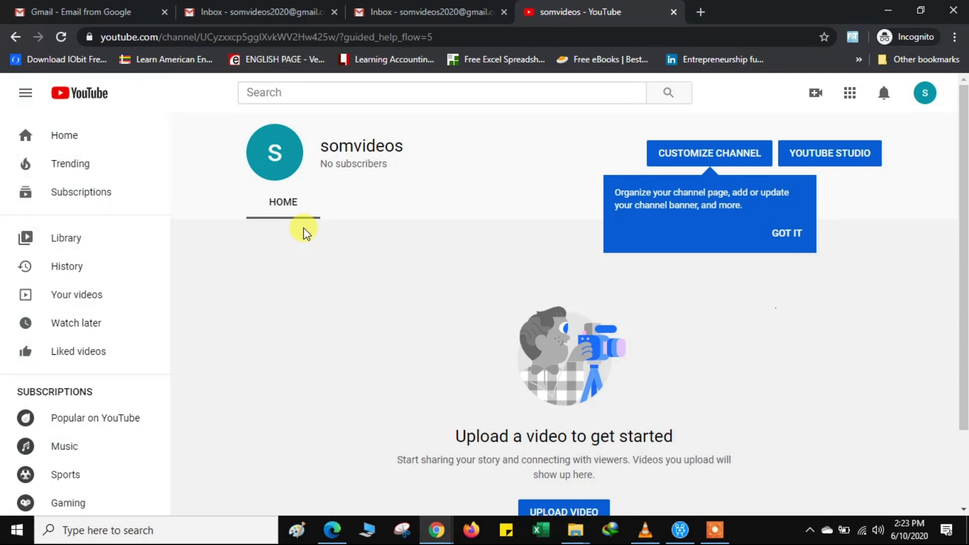
{"action": "left_click", "coordinate": [792, 235]}
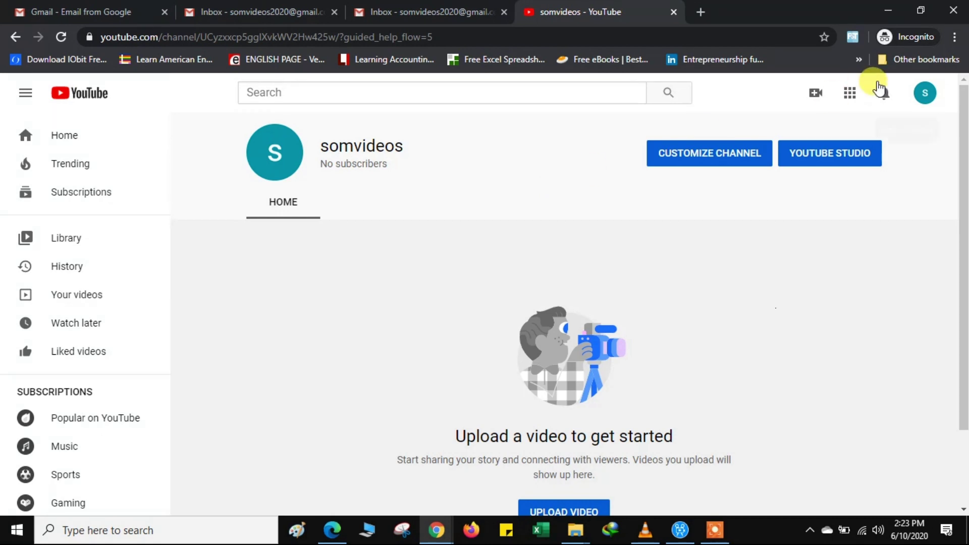
{"action": "left_click", "coordinate": [924, 94]}
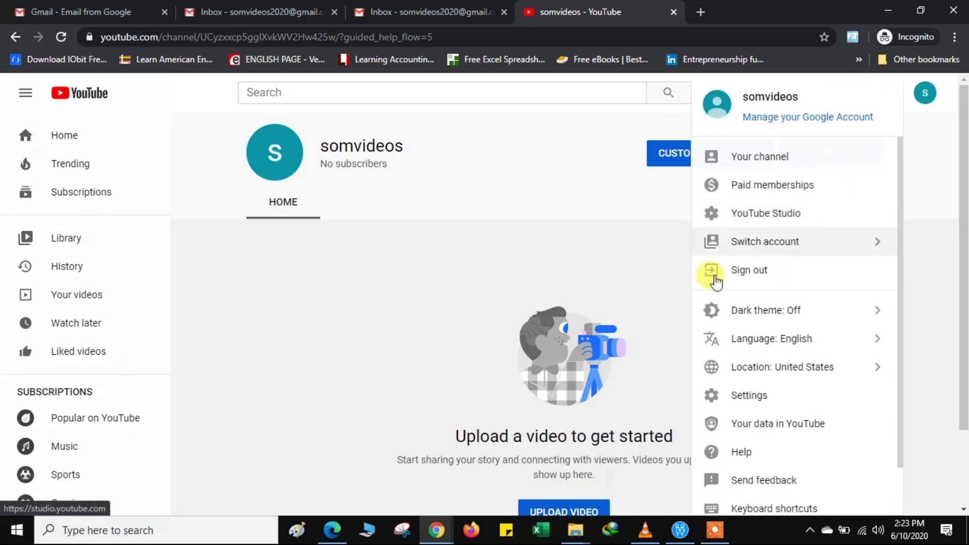
{"action": "left_click", "coordinate": [756, 271]}
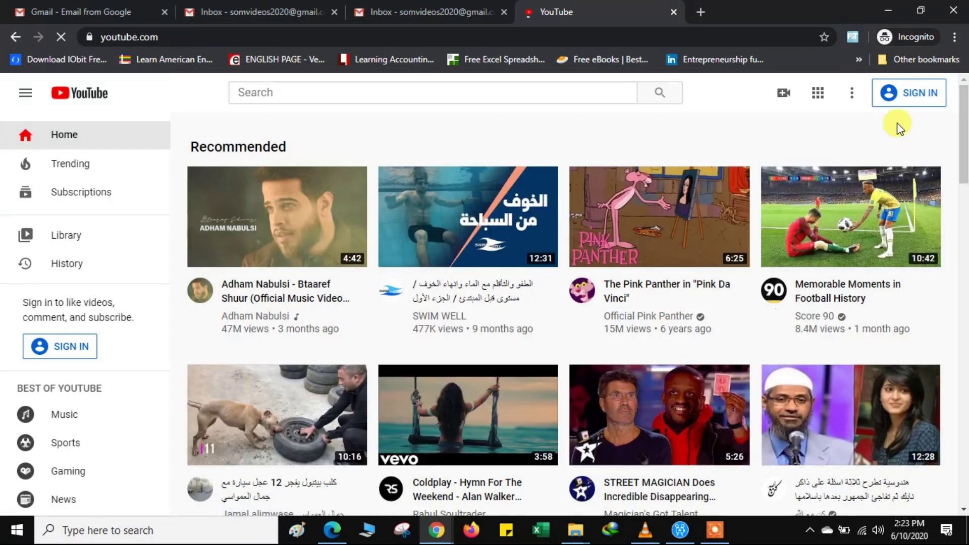
Sign in again by picking the somvideos account and submitting its password
{"action": "left_click", "coordinate": [908, 101]}
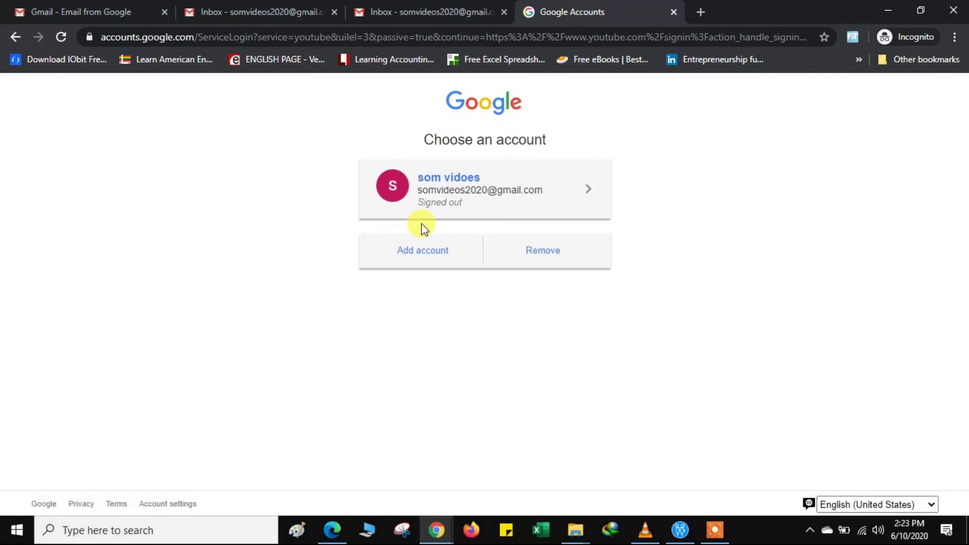
{"action": "left_click", "coordinate": [446, 184]}
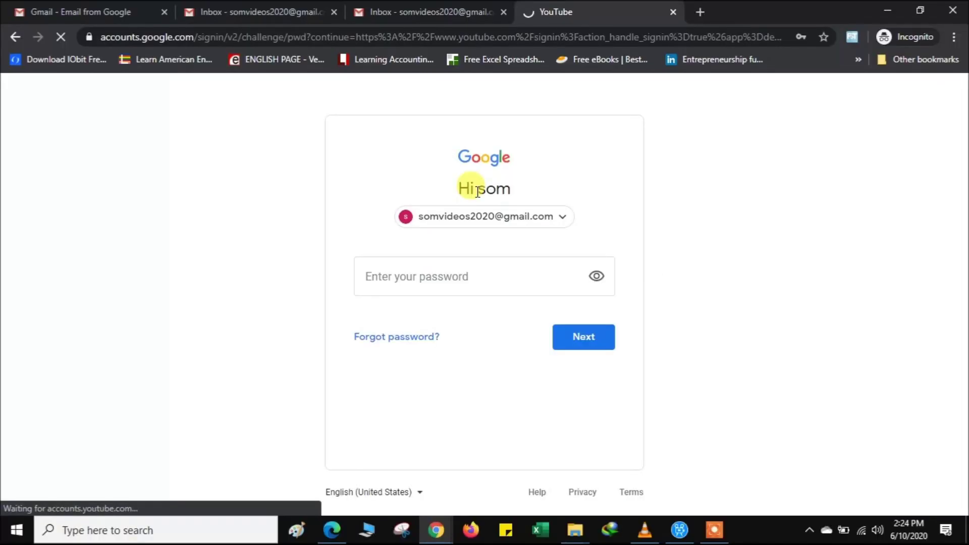
{"action": "left_click", "coordinate": [491, 285]}
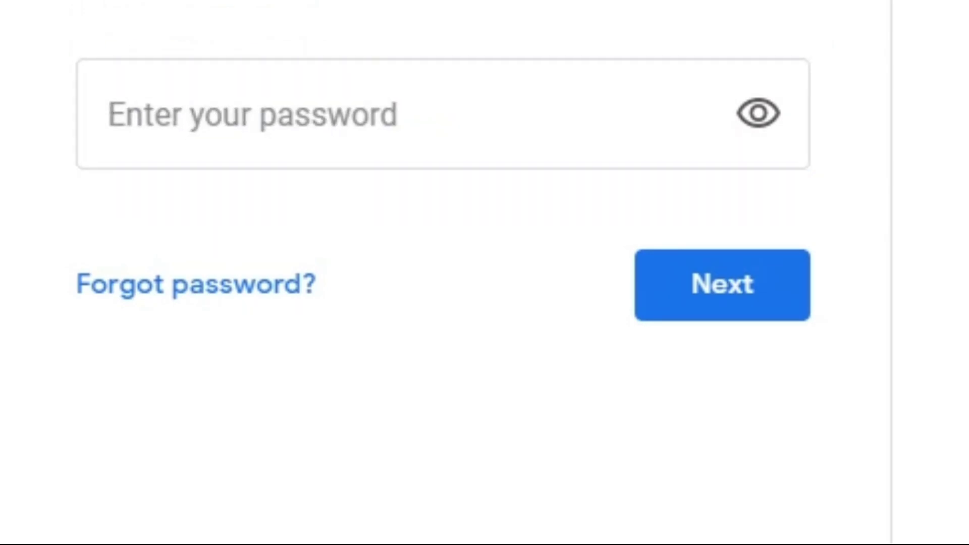
{"action": "left_click", "coordinate": [107, 113]}
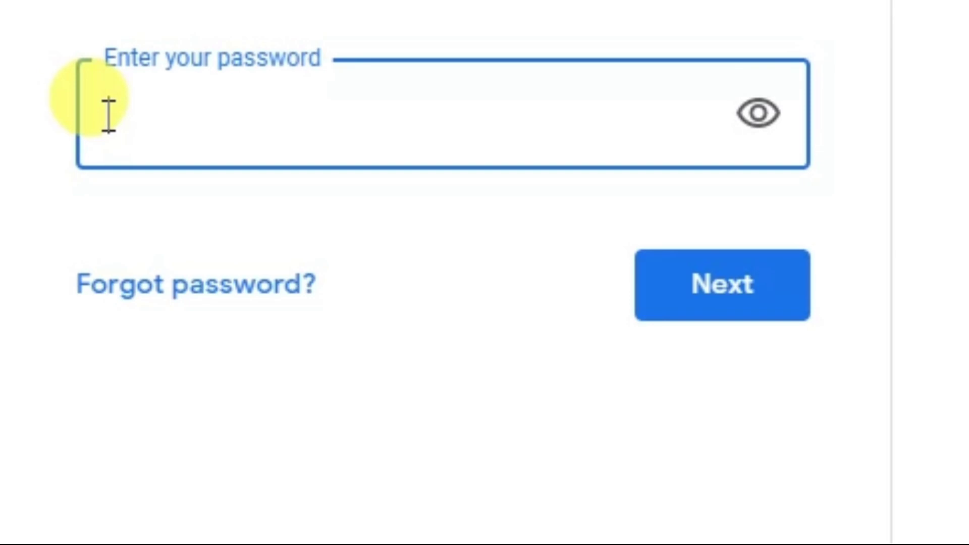
{"action": "type", "text": "*****"}
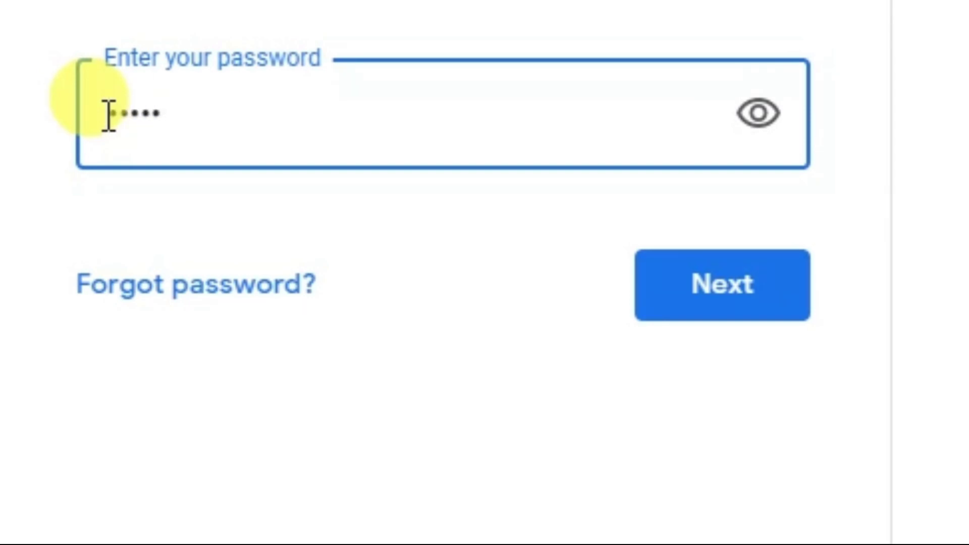
{"action": "type", "text": "******"}
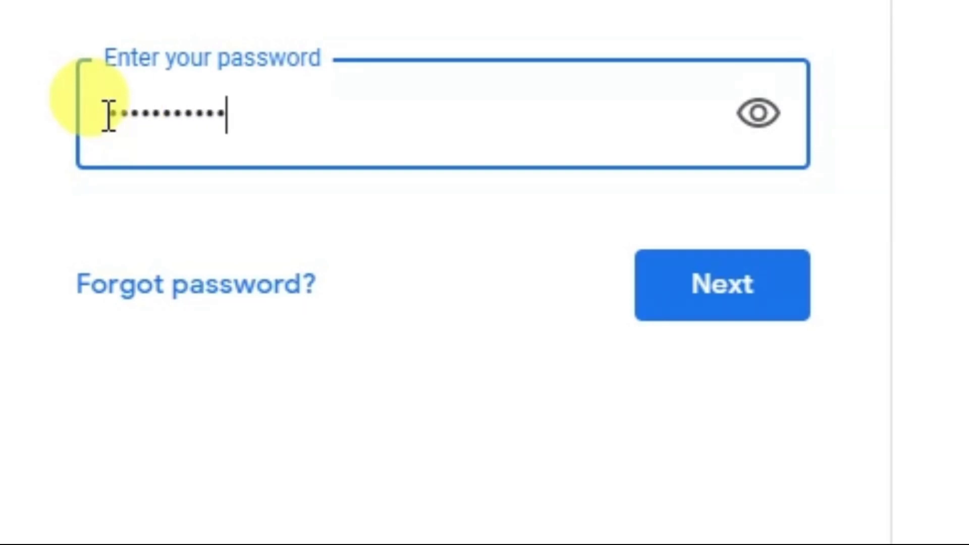
{"action": "left_click", "coordinate": [709, 295]}
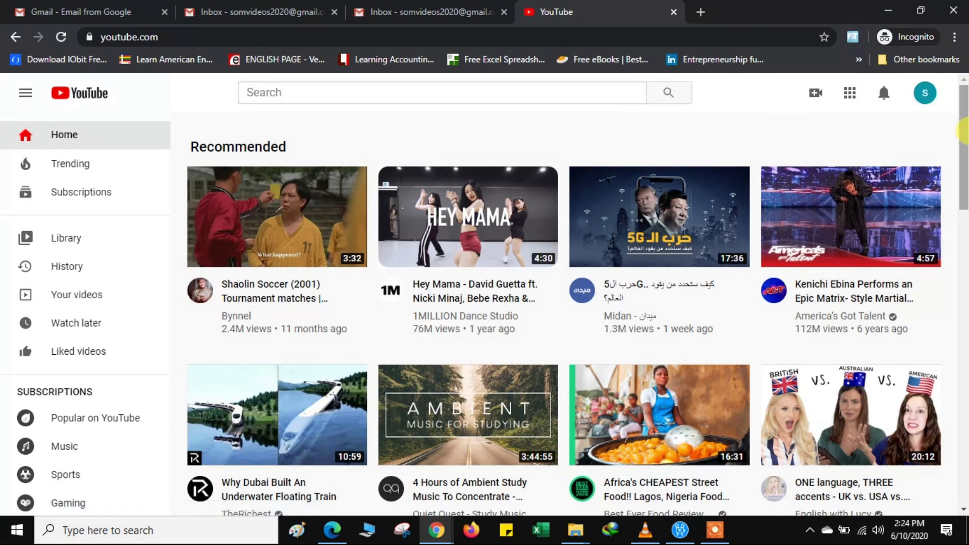
Go to the somvideos channel page via the avatar's Your channel and choose Customize Channel
{"action": "left_click", "coordinate": [926, 101]}
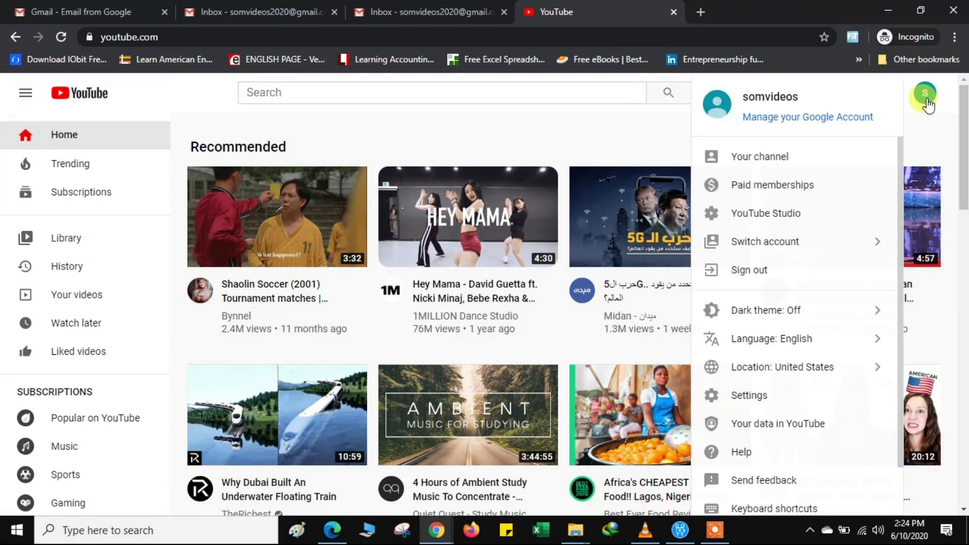
{"action": "left_click", "coordinate": [759, 157]}
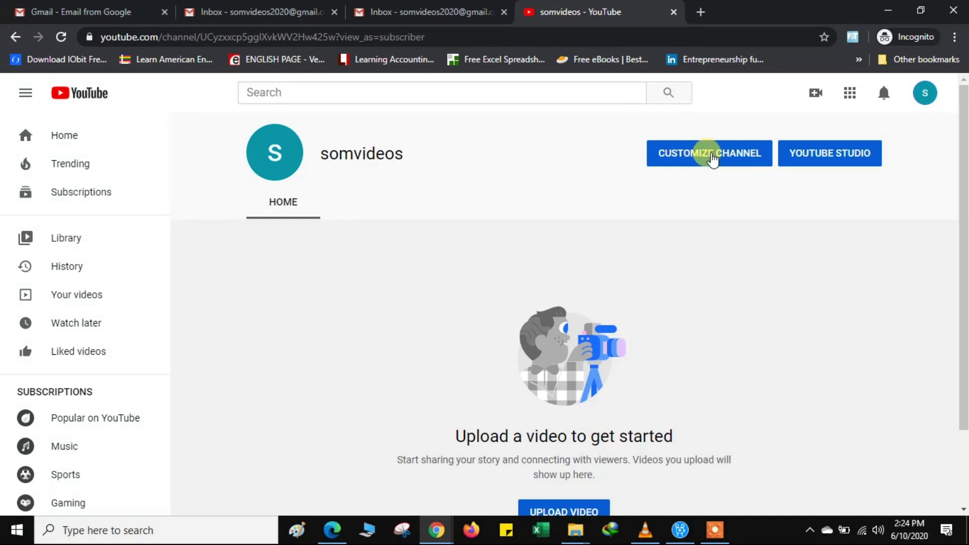
{"action": "left_click", "coordinate": [714, 158]}
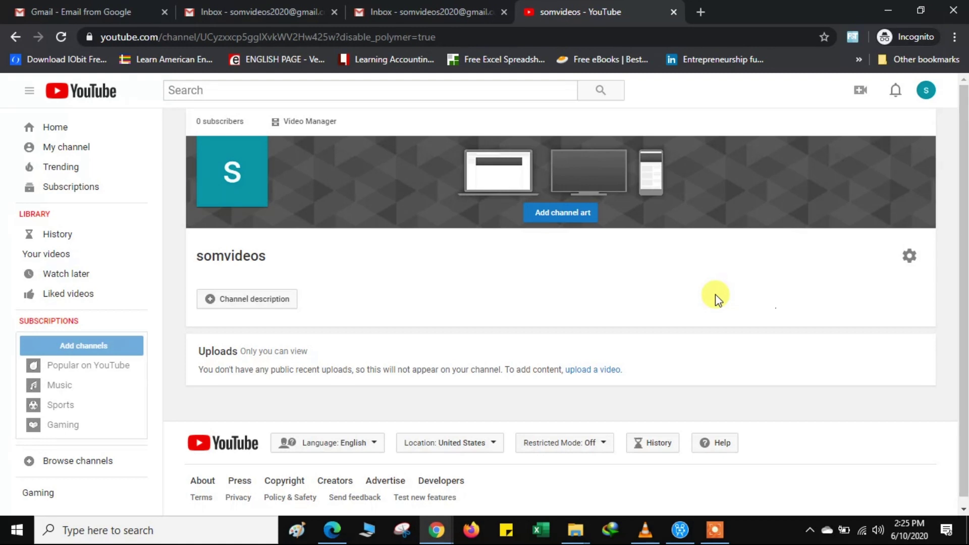
Write the opening description line introducing somvideos with a contact number, then start a new line
{"action": "left_click", "coordinate": [245, 302]}
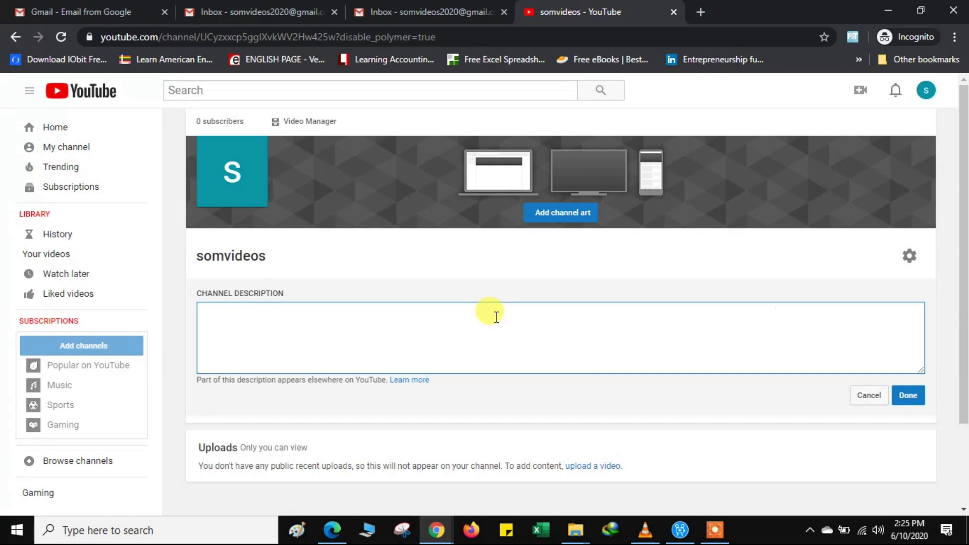
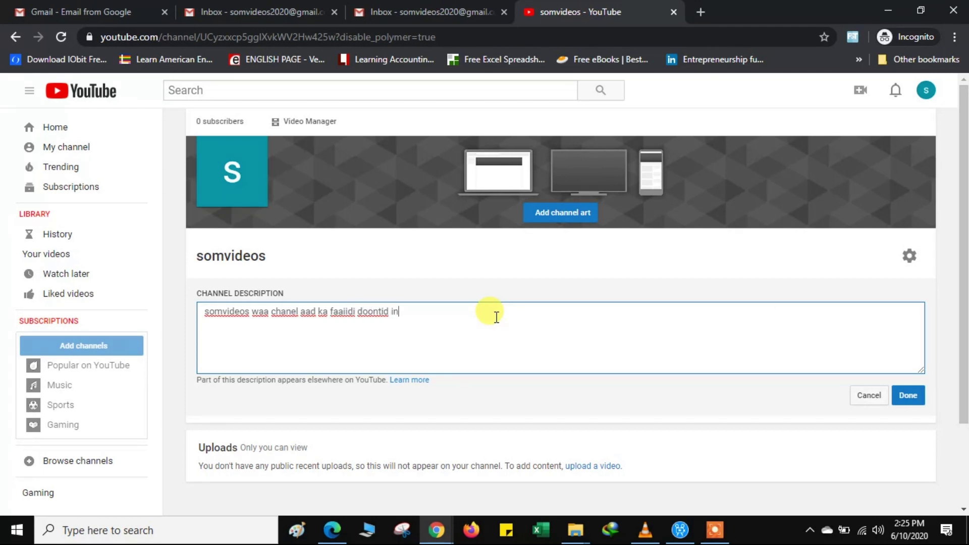
{"action": "key", "text": "BackSpace"}
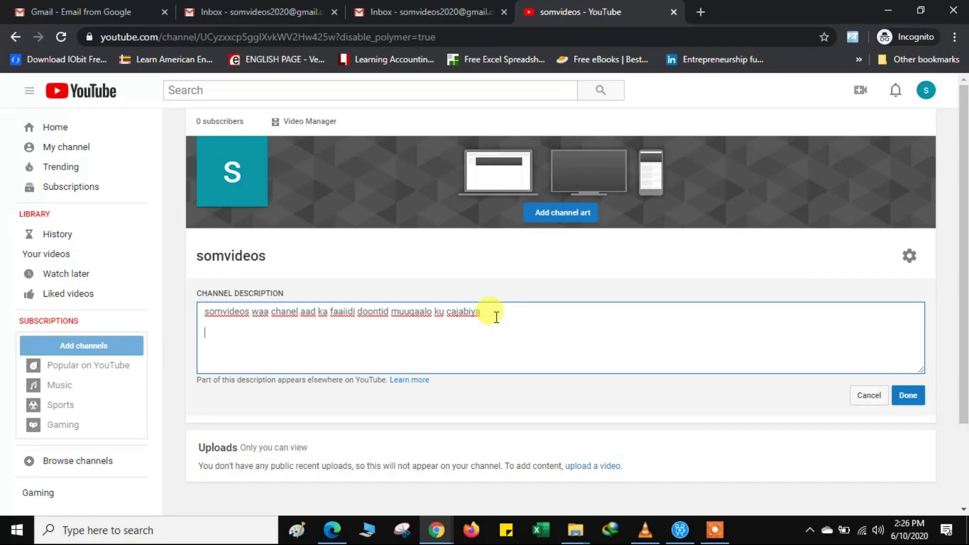
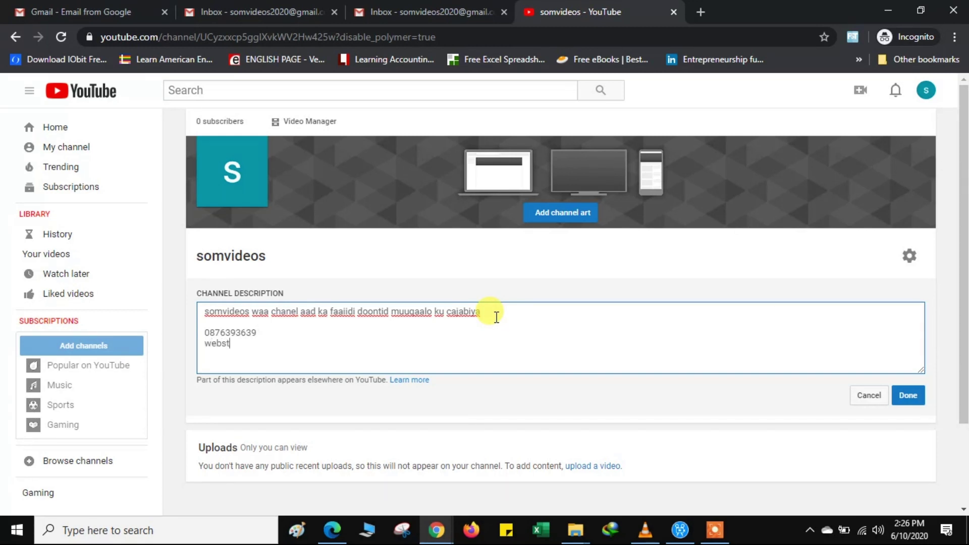
{"action": "key", "text": "Return"}
Add 'fadlan subscribe garee si aad ula socotid video ama muuqaalada aan soo galino maalin walba' and save
{"action": "left_click", "coordinate": [492, 314]}
{"action": "type", "text": "es fadlan subscribe "}
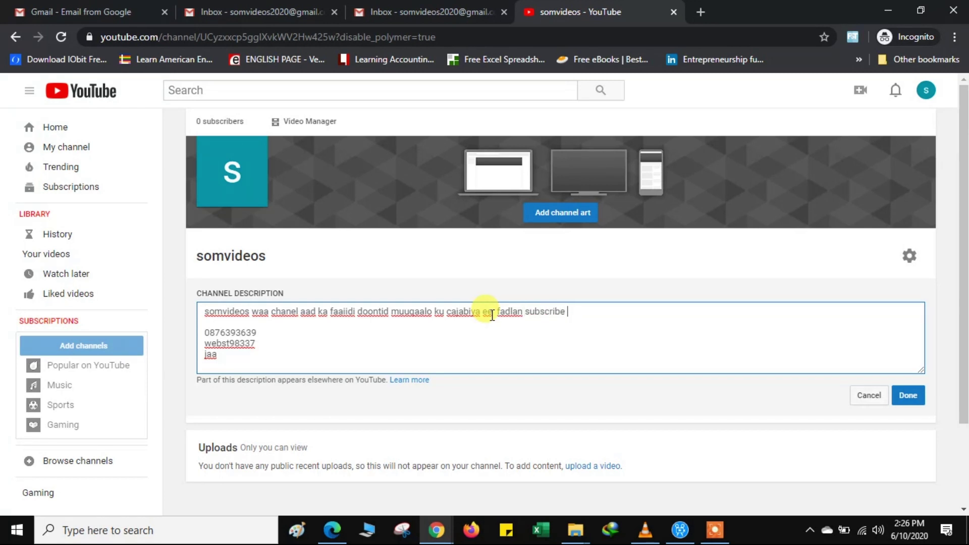
{"action": "type", "text": "garee si aad ula soco"}
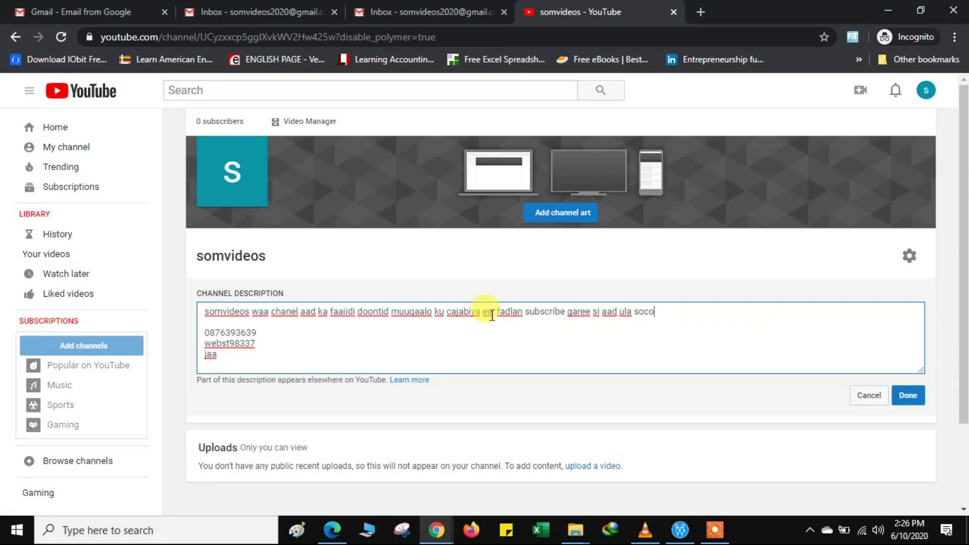
{"action": "type", "text": "tid video ama muuqaa"}
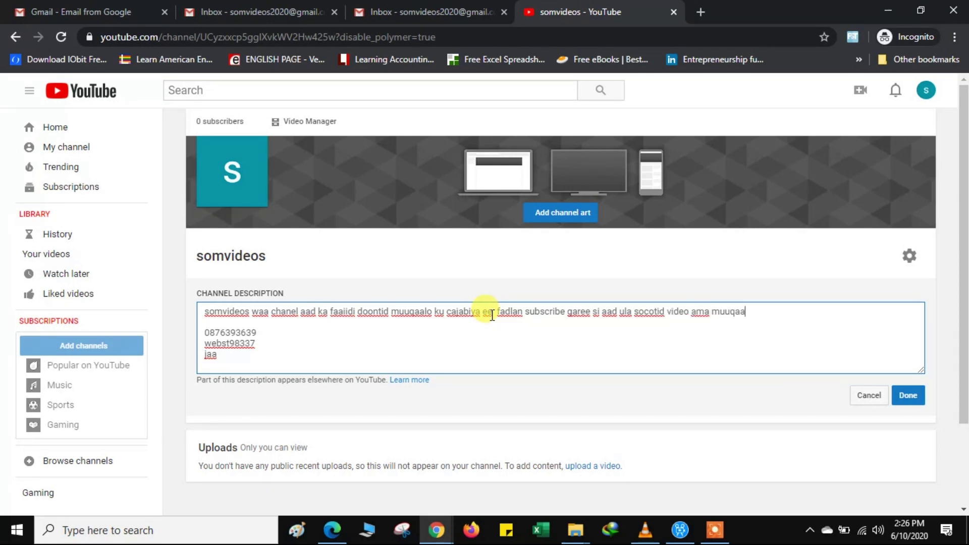
{"action": "type", "text": "lada aan soo gali"}
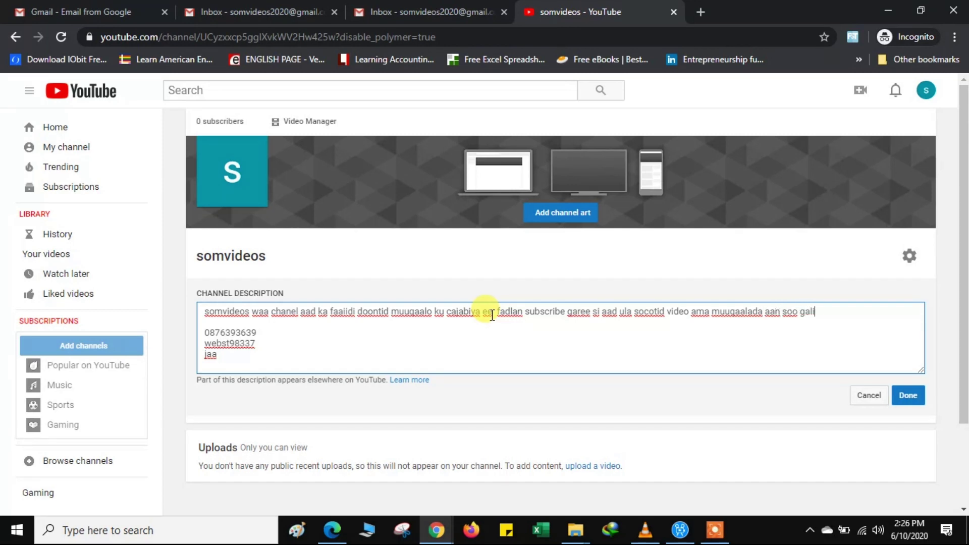
{"action": "type", "text": "no"}
{"action": "type", "text": "maalin wla"}
{"action": "key", "text": "BackSpace"}
{"action": "type", "text": "alba"}
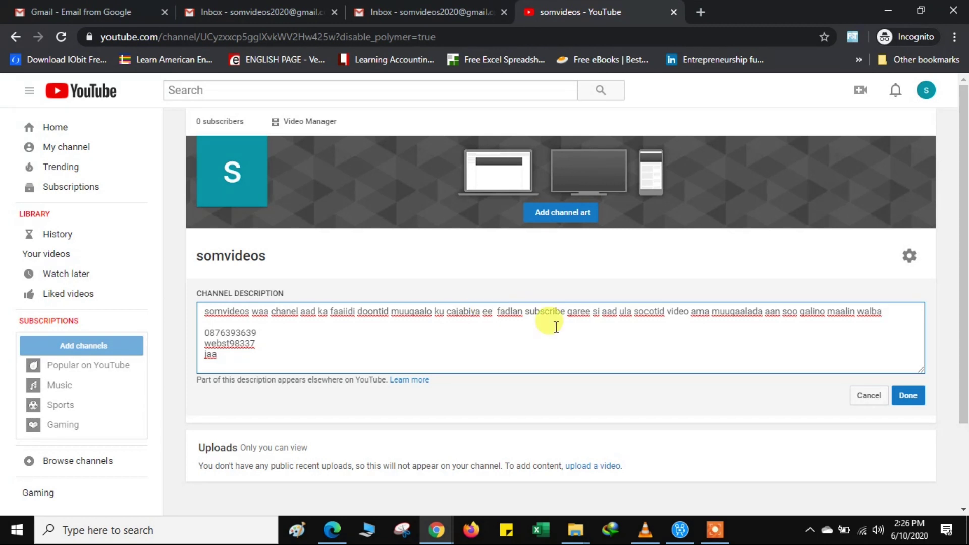
{"action": "left_click", "coordinate": [908, 395]}
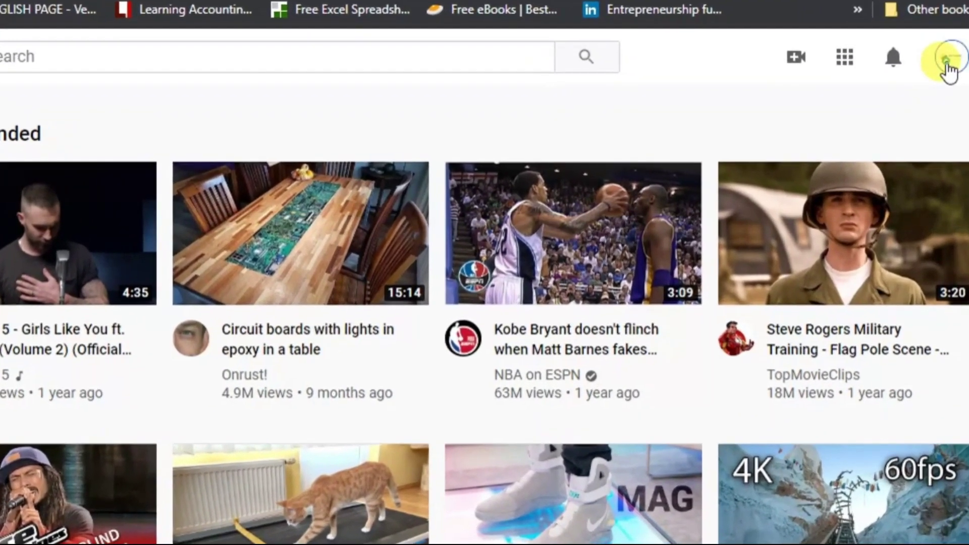
Open YouTube Studio for somvideos from the avatar account menu
{"action": "left_click", "coordinate": [923, 118]}
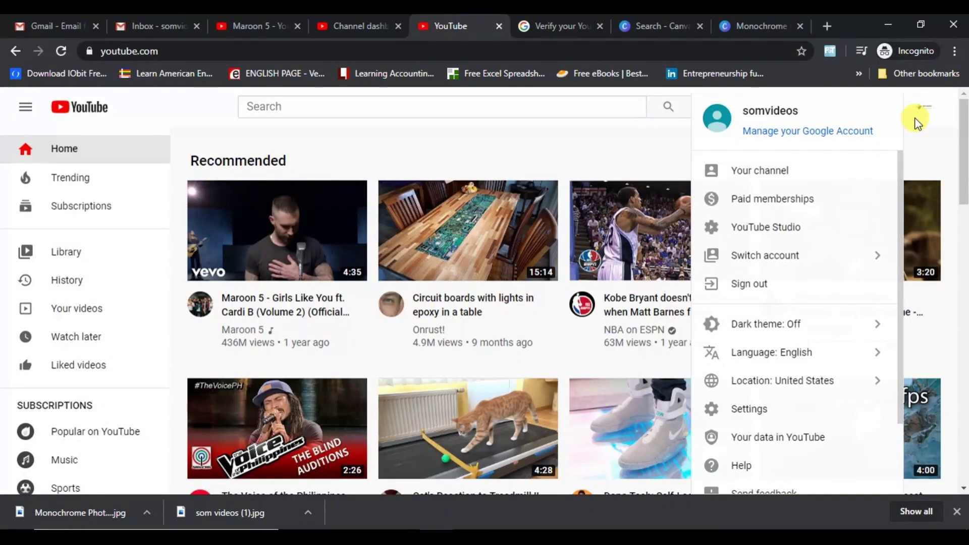
{"action": "left_click", "coordinate": [783, 225]}
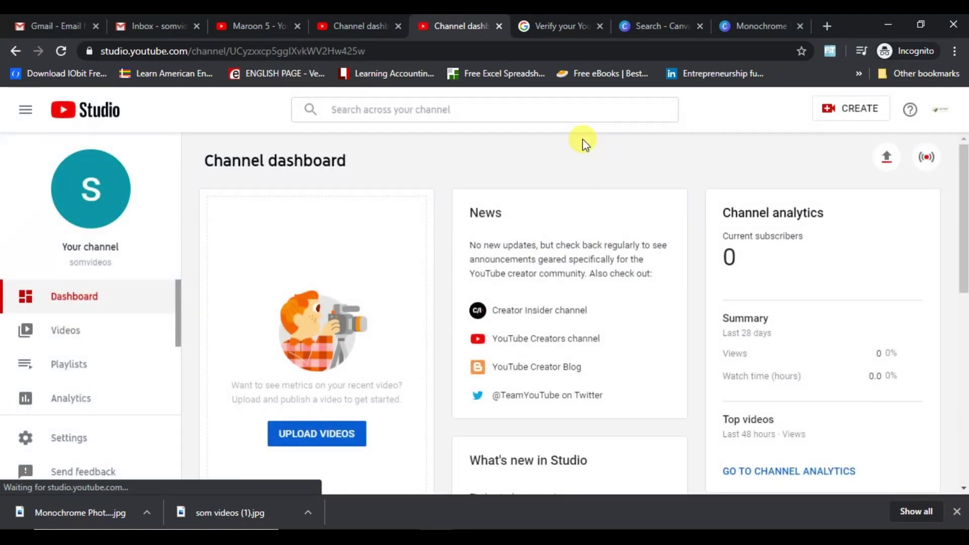
Scroll up and down through the somvideos Studio dashboard to review its cards
{"action": "scroll", "coordinate": [615, 346], "scroll_direction": "down", "scroll_amount": 3}
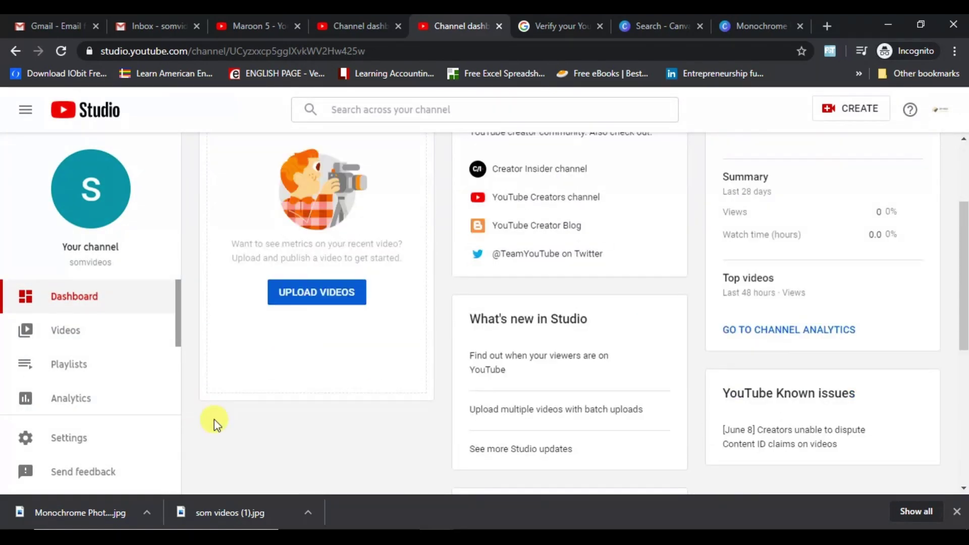
{"action": "scroll", "coordinate": [626, 394], "scroll_direction": "down", "scroll_amount": 2}
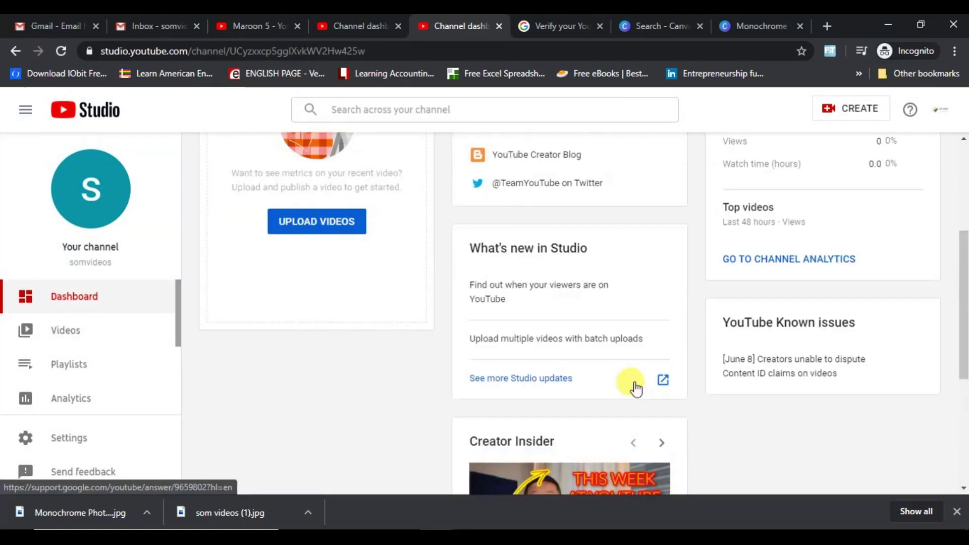
{"action": "scroll", "coordinate": [757, 323], "scroll_direction": "up", "scroll_amount": 2}
{"action": "scroll", "coordinate": [611, 306], "scroll_direction": "up", "scroll_amount": 3}
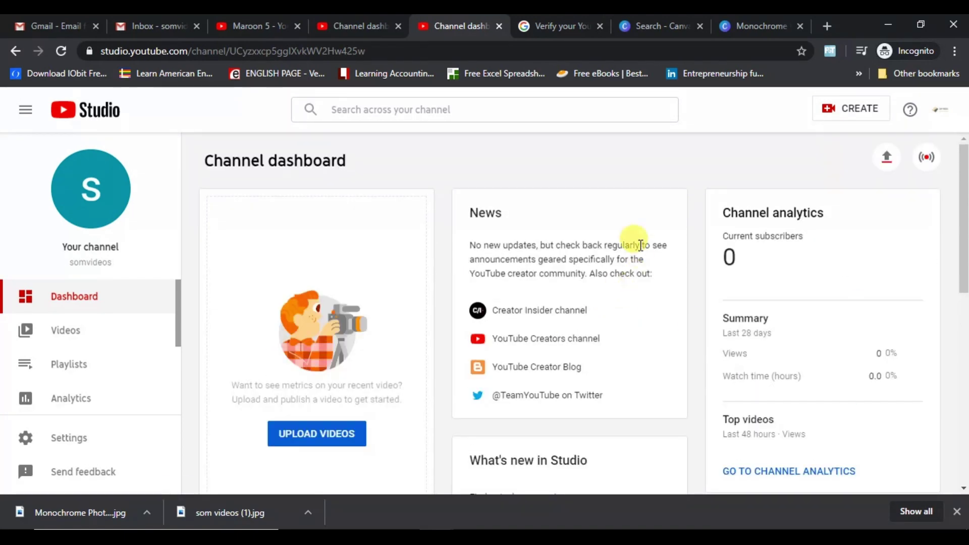
{"action": "scroll", "coordinate": [620, 260], "scroll_direction": "down", "scroll_amount": 6}
{"action": "scroll", "coordinate": [629, 271], "scroll_direction": "down", "scroll_amount": 2}
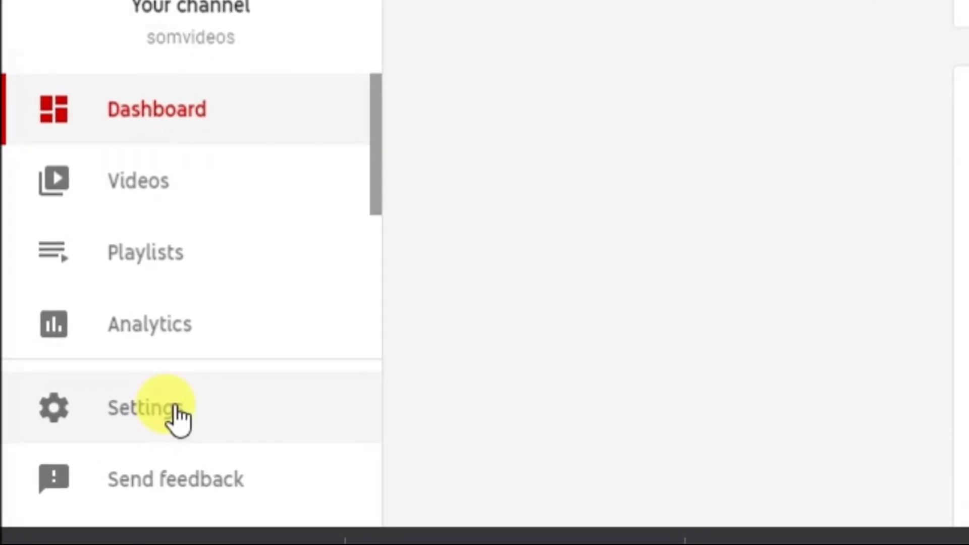
Open Settings > Channel > Feature eligibility and expand the phone-verification features section
{"action": "left_click", "coordinate": [174, 410]}
{"action": "left_click", "coordinate": [190, 220]}
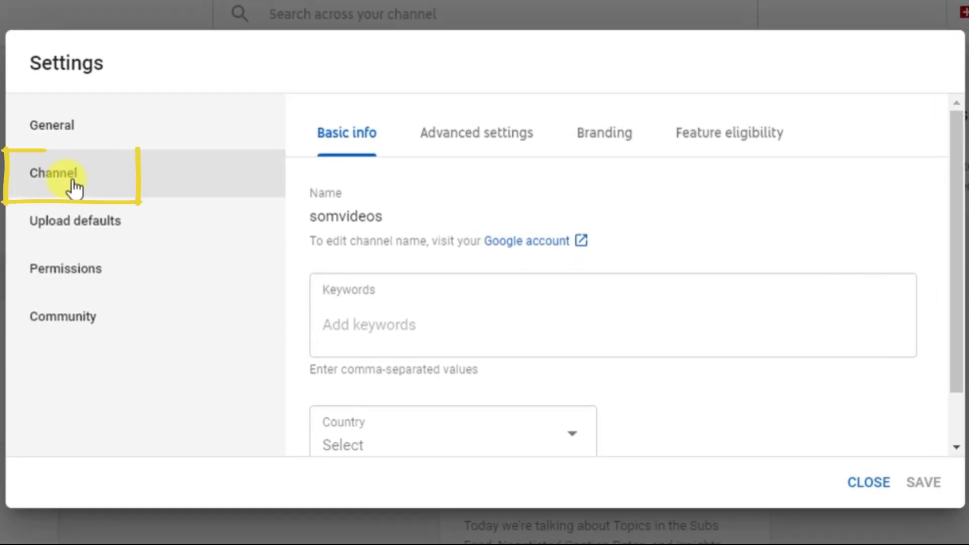
{"action": "left_click", "coordinate": [741, 150]}
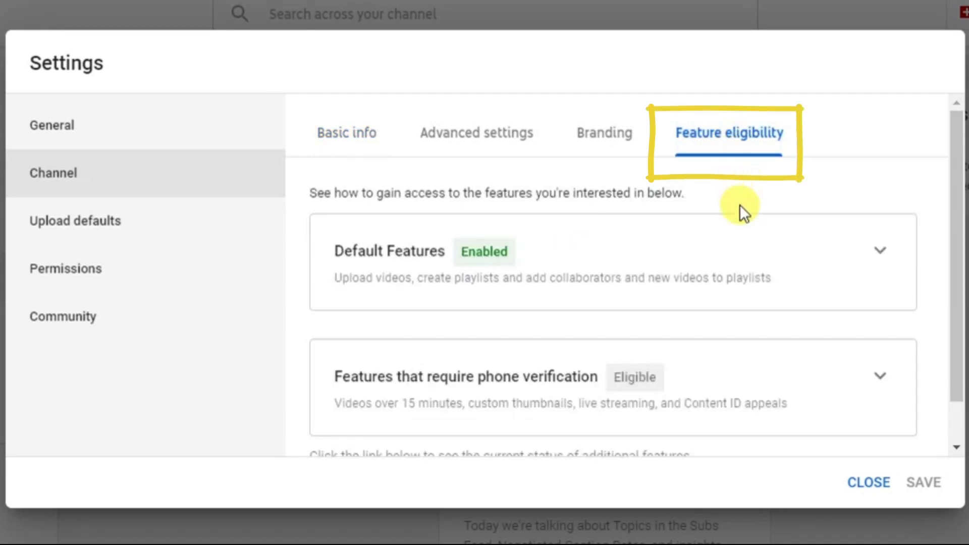
{"action": "scroll", "coordinate": [742, 210], "scroll_direction": "down", "scroll_amount": 2}
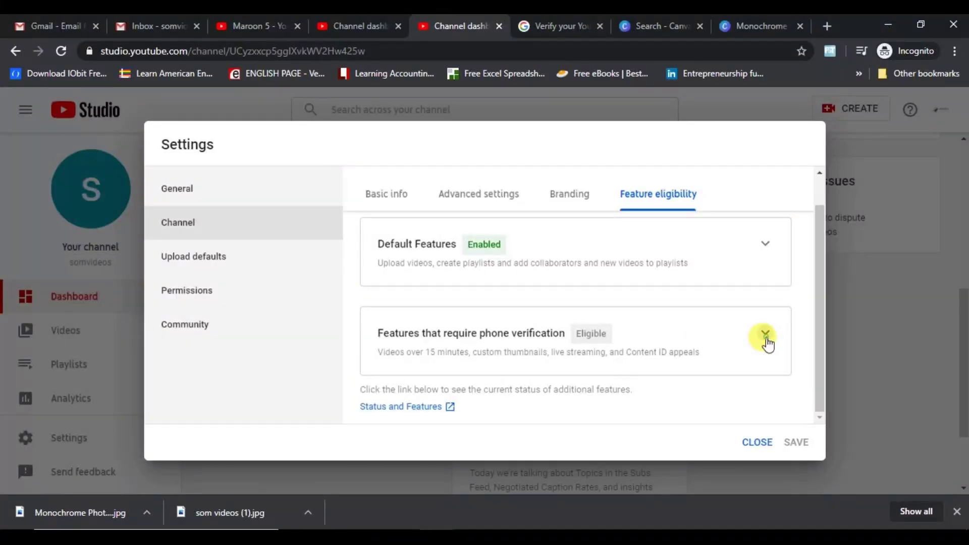
{"action": "left_click", "coordinate": [765, 338]}
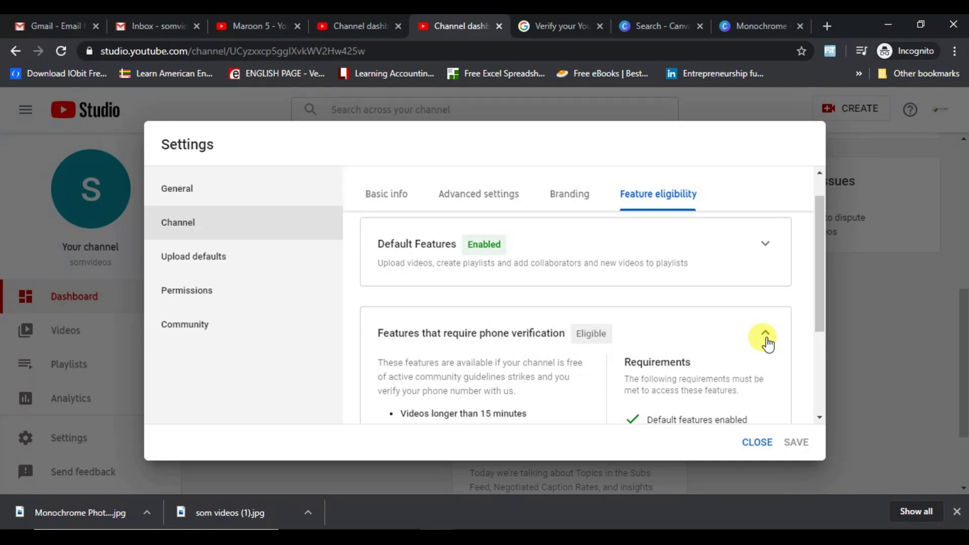
{"action": "scroll", "coordinate": [710, 277], "scroll_direction": "down", "scroll_amount": 3}
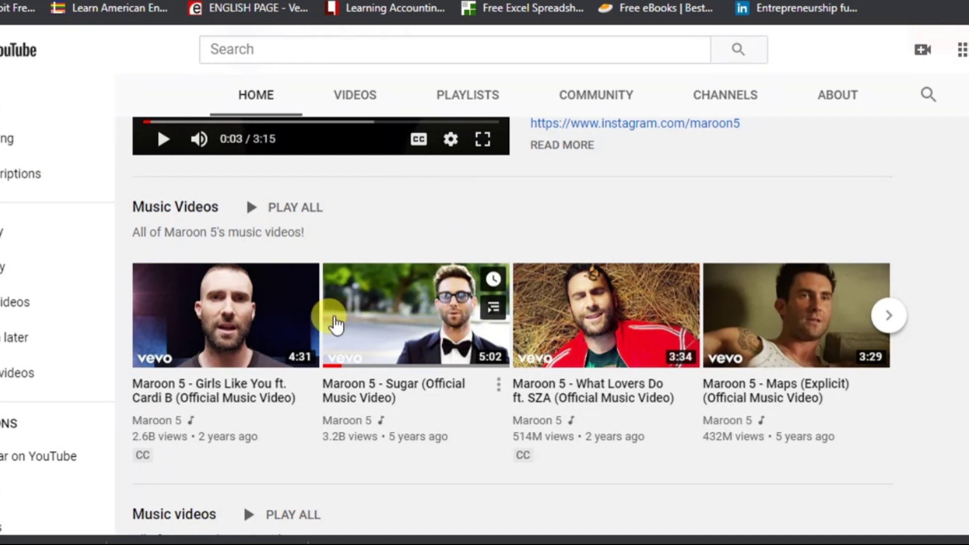
Browse the Maroon 5 channel's video rows, then return to the YouTube Studio tab with Ctrl+Tab
{"action": "scroll", "coordinate": [756, 348], "scroll_direction": "down", "scroll_amount": 5}
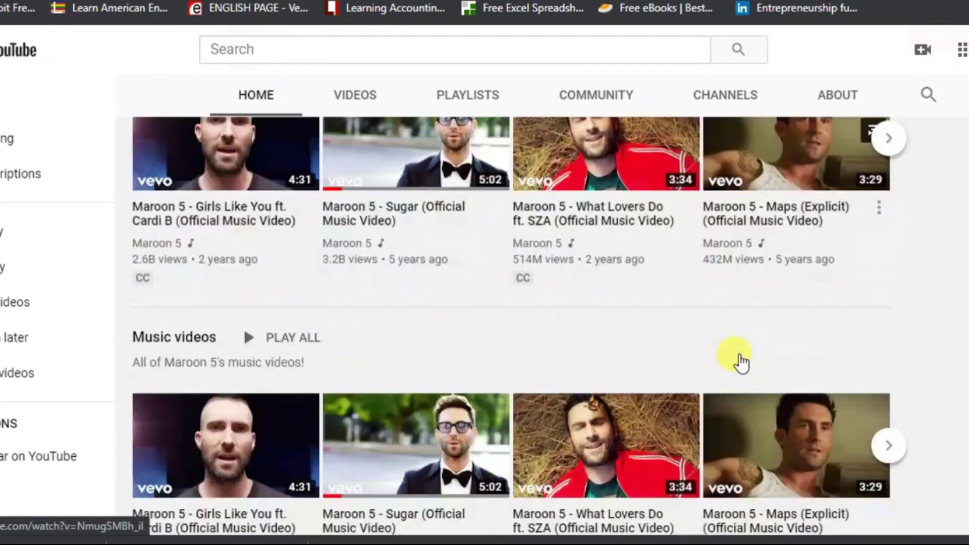
{"action": "scroll", "coordinate": [738, 352], "scroll_direction": "down", "scroll_amount": 7}
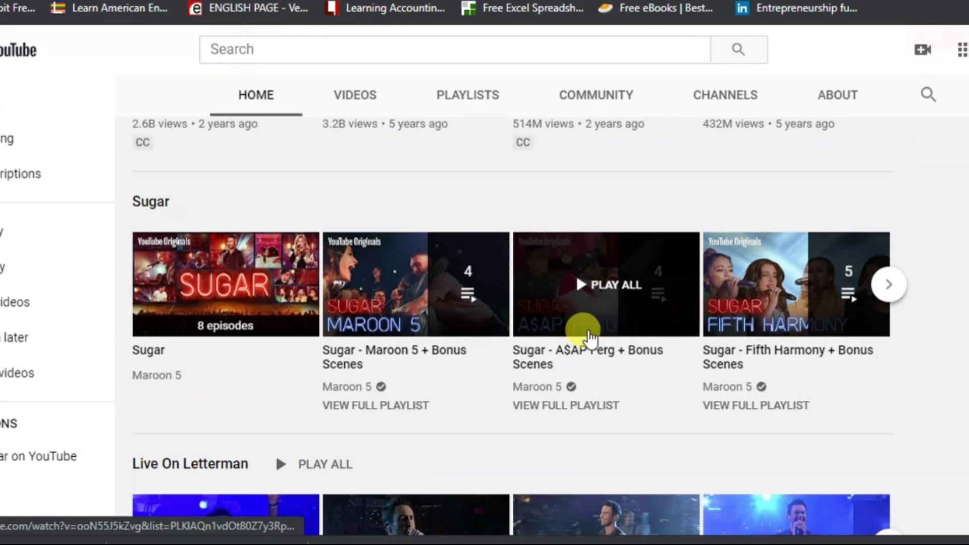
{"action": "scroll", "coordinate": [580, 329], "scroll_direction": "up", "scroll_amount": 7}
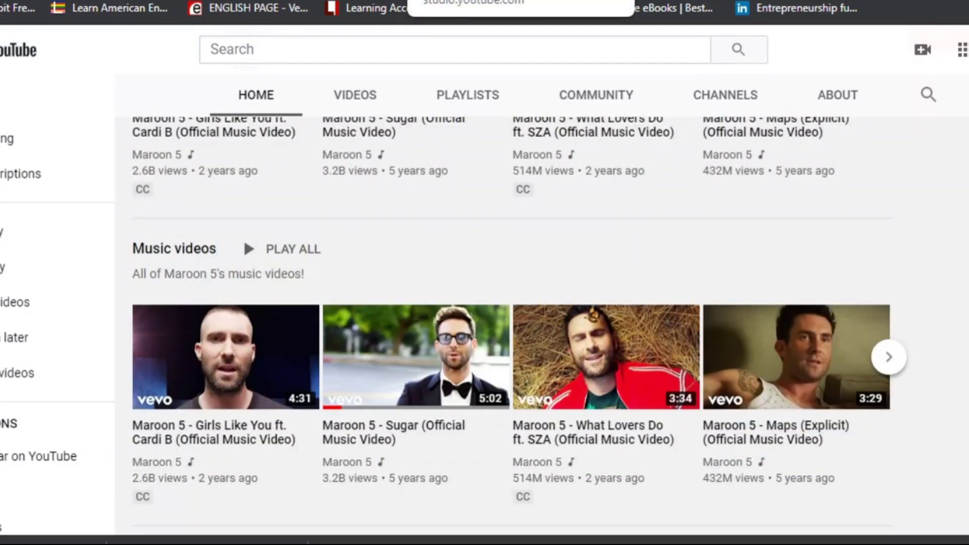
{"action": "key", "text": "ctrl+Tab"}
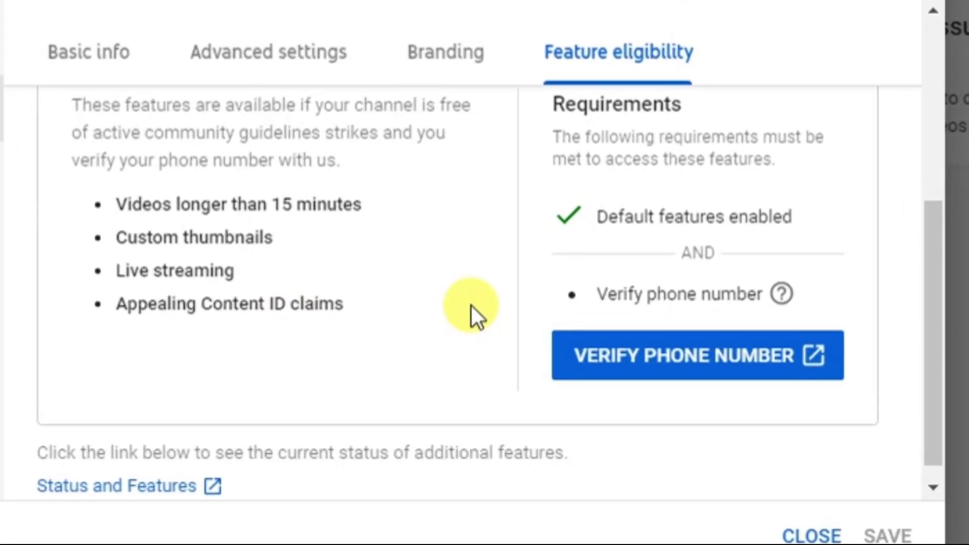
Start phone verification with the Verify Phone Number button in Feature eligibility
{"action": "left_click", "coordinate": [661, 362]}
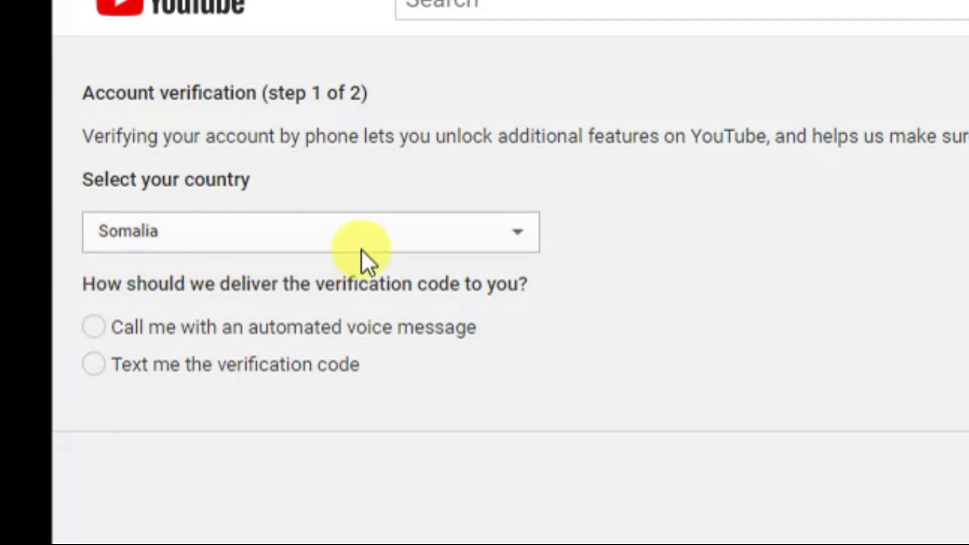
Choose text-message code delivery and enter the phone number, correcting mistyped and missing digits
{"action": "left_click", "coordinate": [91, 364]}
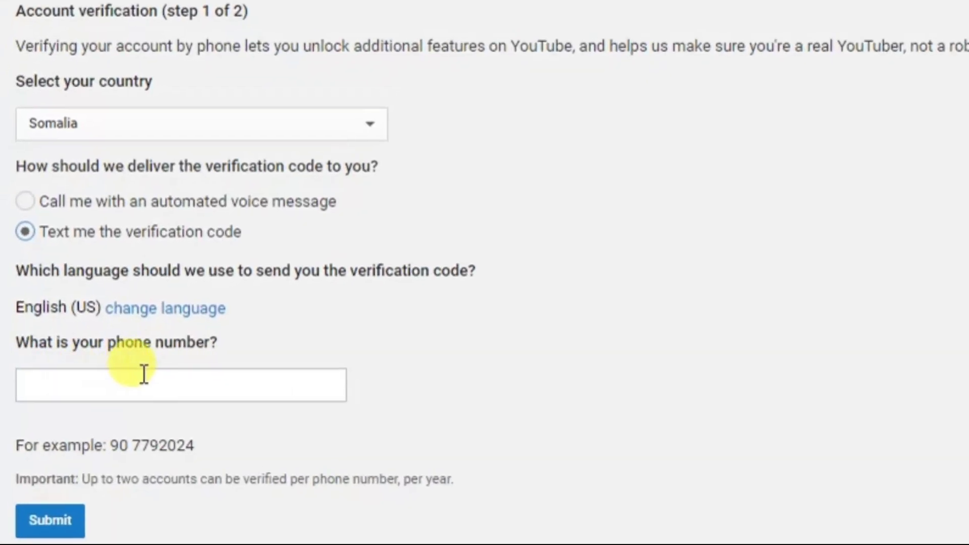
{"action": "left_click", "coordinate": [179, 381]}
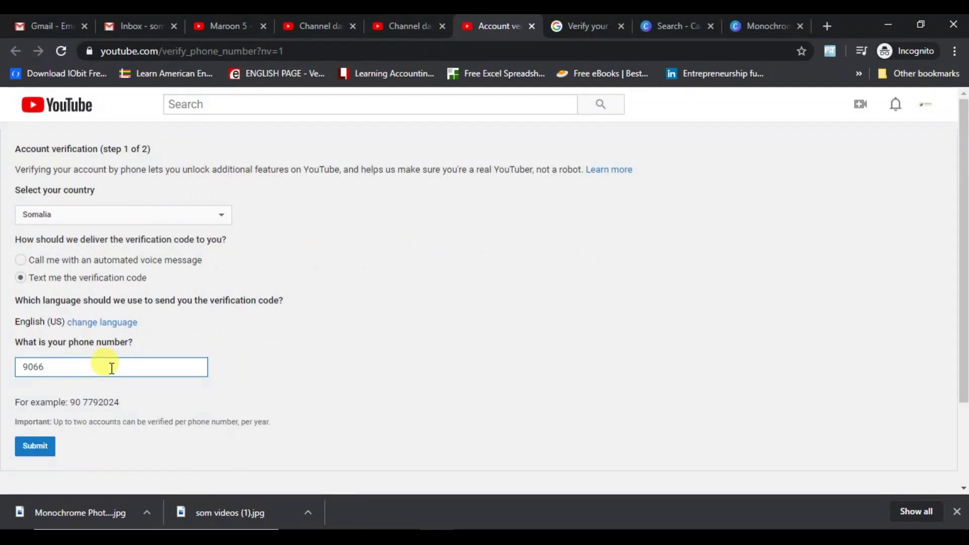
{"action": "left_click", "coordinate": [42, 370]}
{"action": "left_click", "coordinate": [48, 363]}
Request an SMS code for the phone number, then enter and submit the six-digit verification code
{"action": "left_click", "coordinate": [43, 454]}
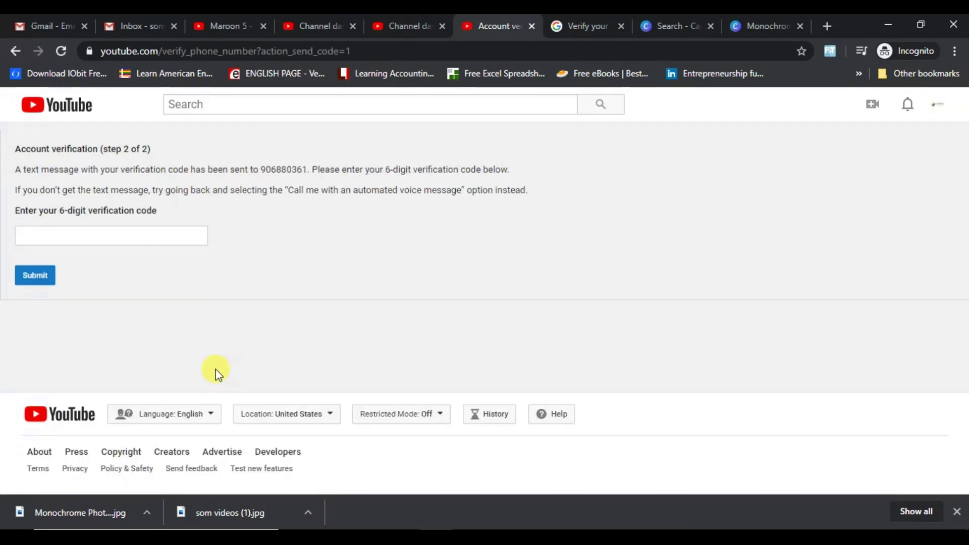
{"action": "left_click", "coordinate": [119, 236]}
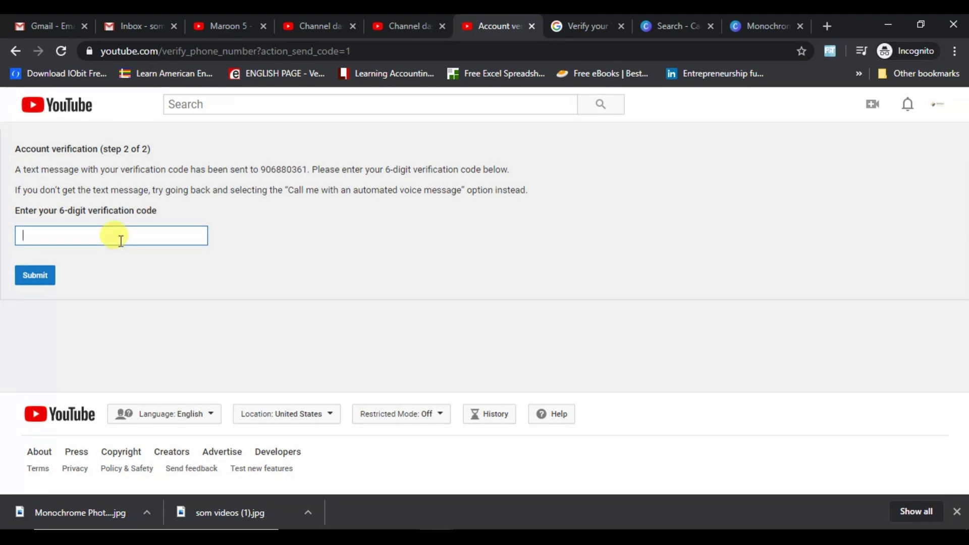
{"action": "left_click", "coordinate": [39, 277]}
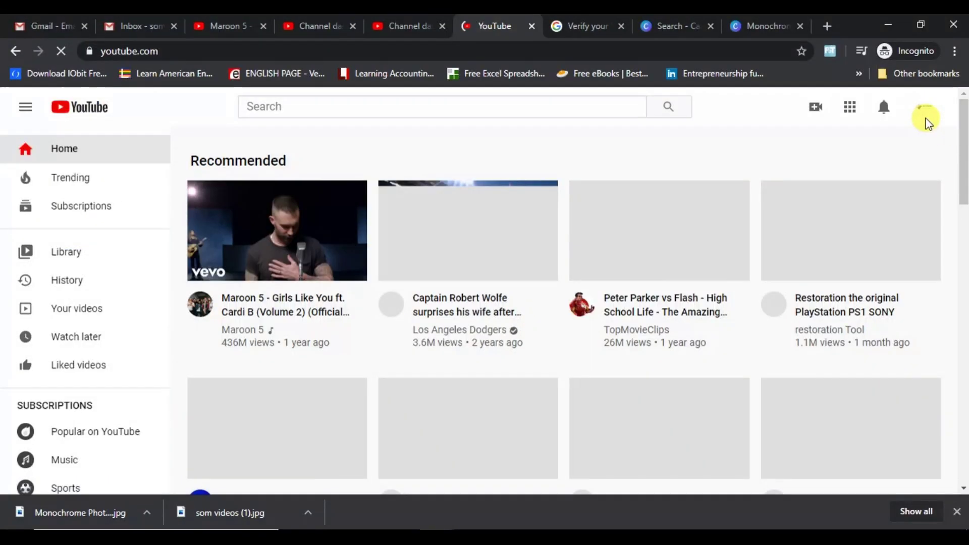
Go to Your channel from the avatar menu and review the somvideos page with its banner and logo
{"action": "left_click", "coordinate": [925, 119]}
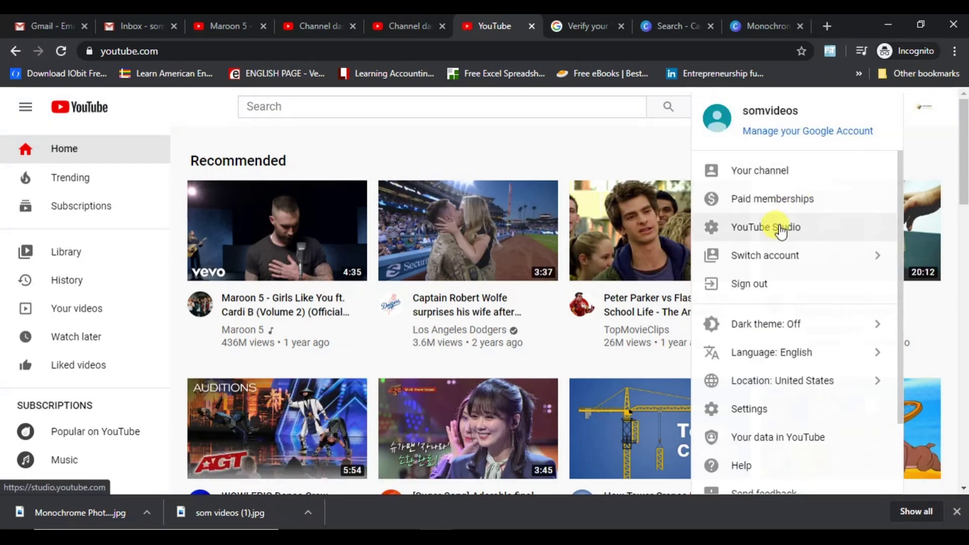
{"action": "left_click", "coordinate": [766, 170]}
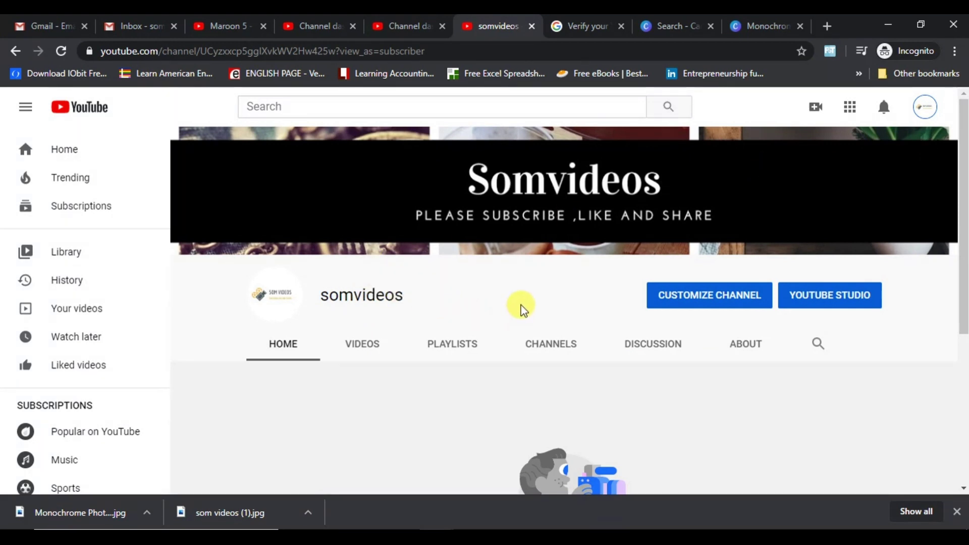
{"action": "scroll", "coordinate": [523, 307], "scroll_direction": "down", "scroll_amount": 4}
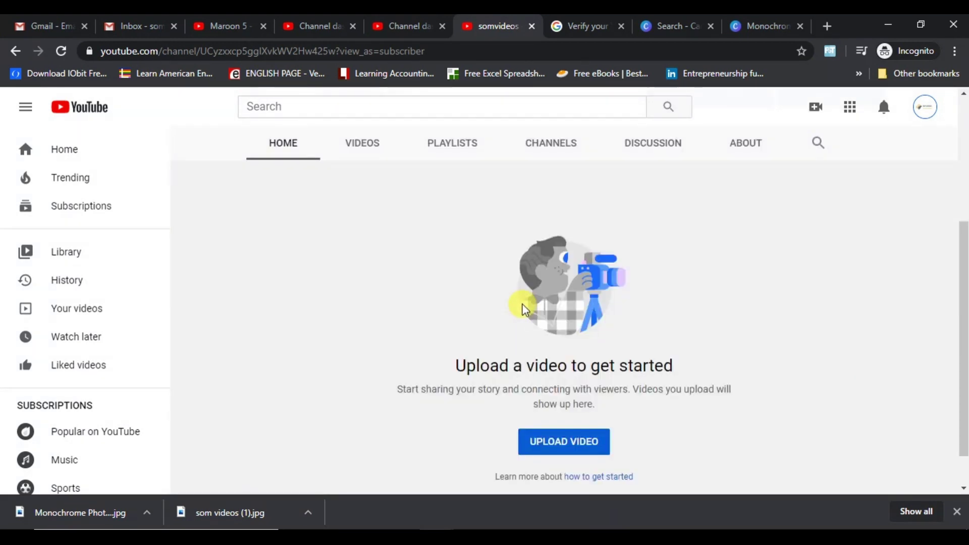
{"action": "scroll", "coordinate": [512, 316], "scroll_direction": "down", "scroll_amount": 1}
{"action": "scroll", "coordinate": [519, 325], "scroll_direction": "up", "scroll_amount": 1}
{"action": "scroll", "coordinate": [518, 325], "scroll_direction": "up", "scroll_amount": 4}
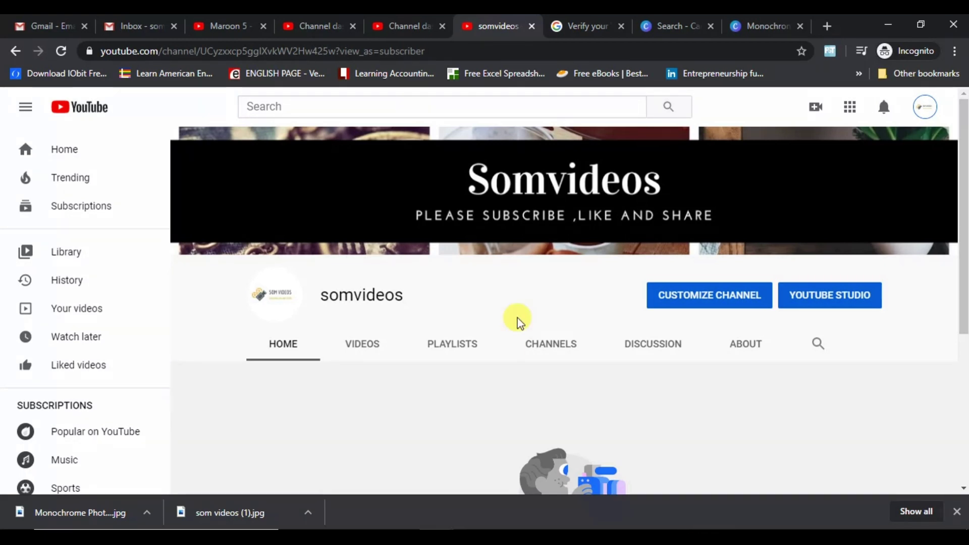
{"action": "left_click", "coordinate": [691, 540]}
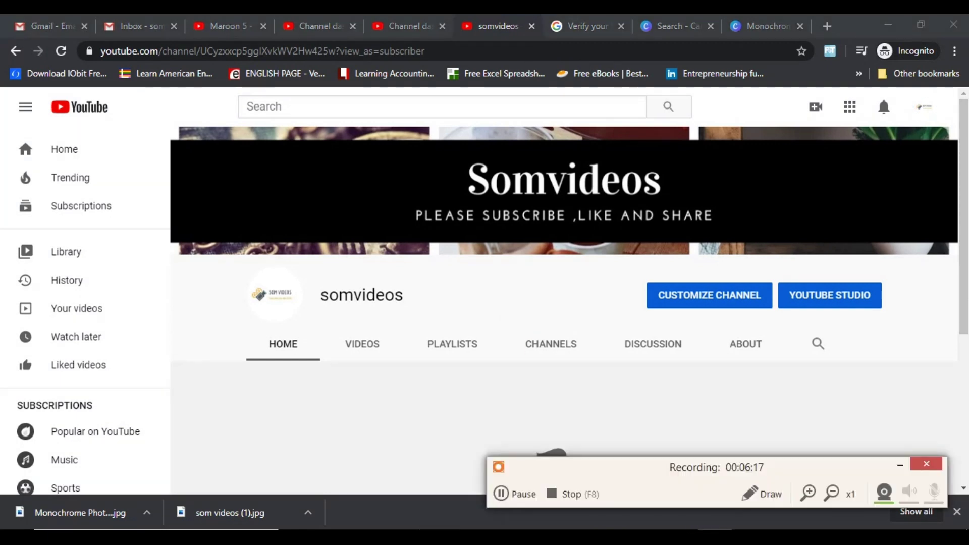
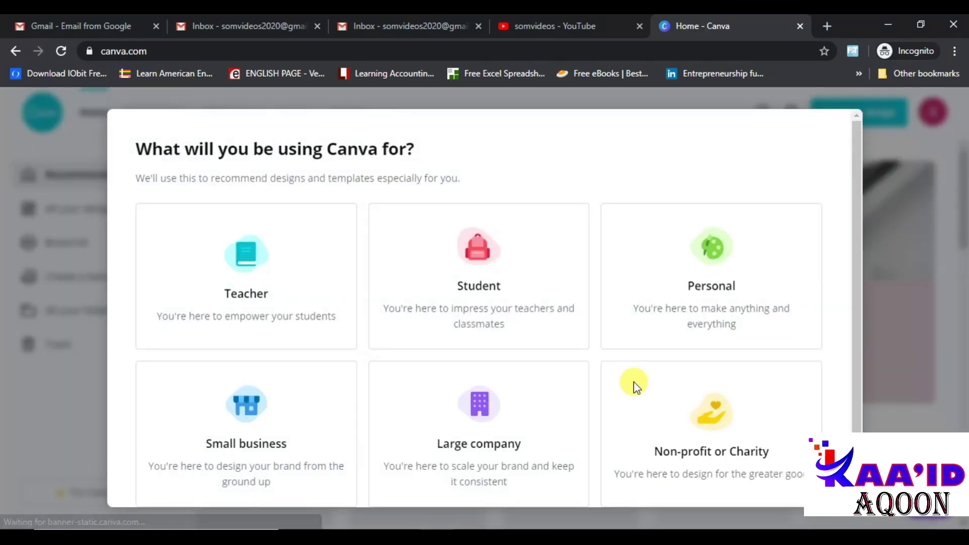
Choose personal use, decline the Canva Pro trial, and scroll the first-design options
{"action": "left_click", "coordinate": [703, 314]}
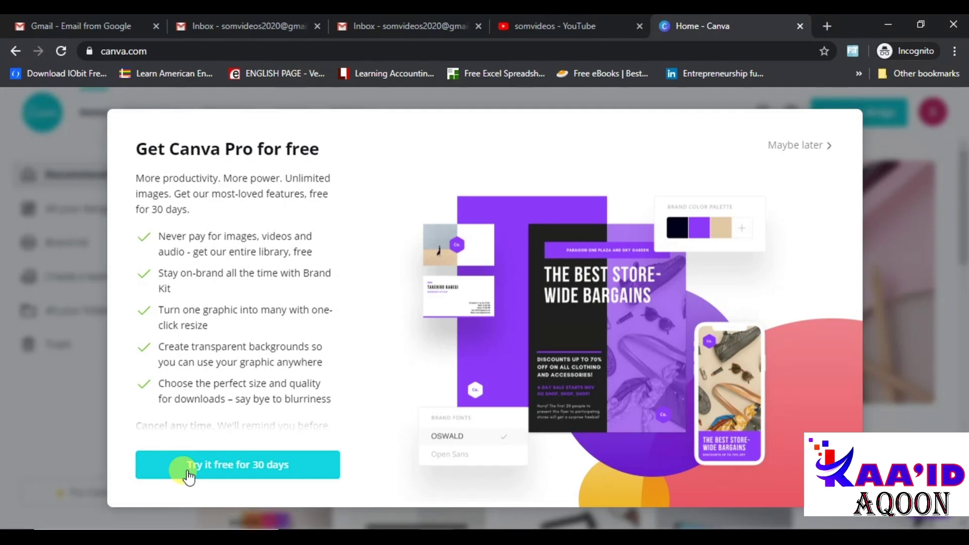
{"action": "left_click", "coordinate": [796, 145]}
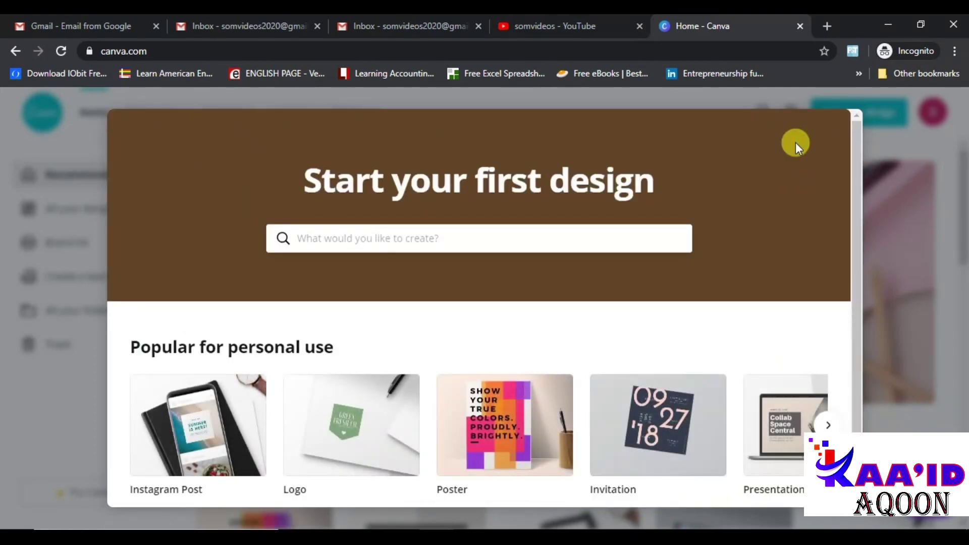
{"action": "scroll", "coordinate": [689, 321], "scroll_direction": "down", "scroll_amount": 1}
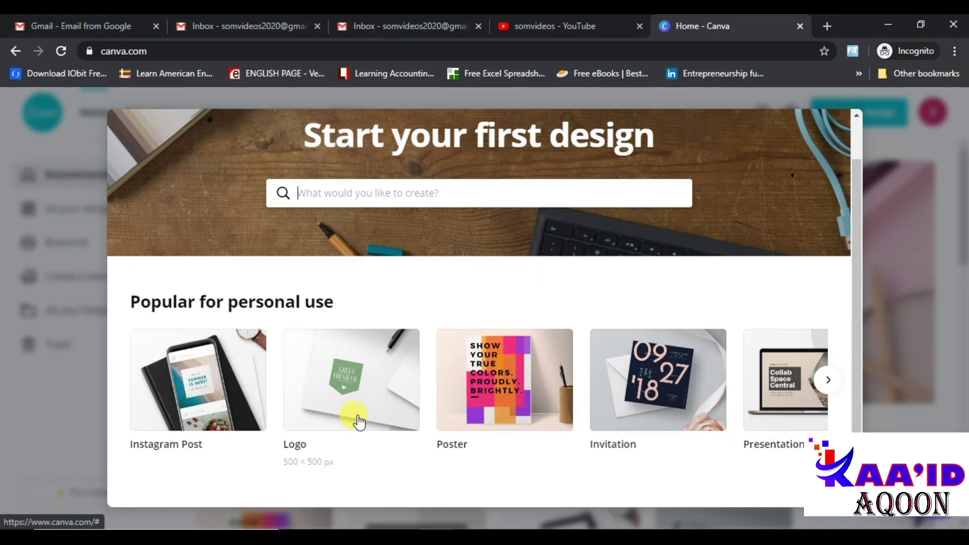
Start a new logo design and search its templates for 'entertainment'
{"action": "left_click", "coordinate": [360, 420]}
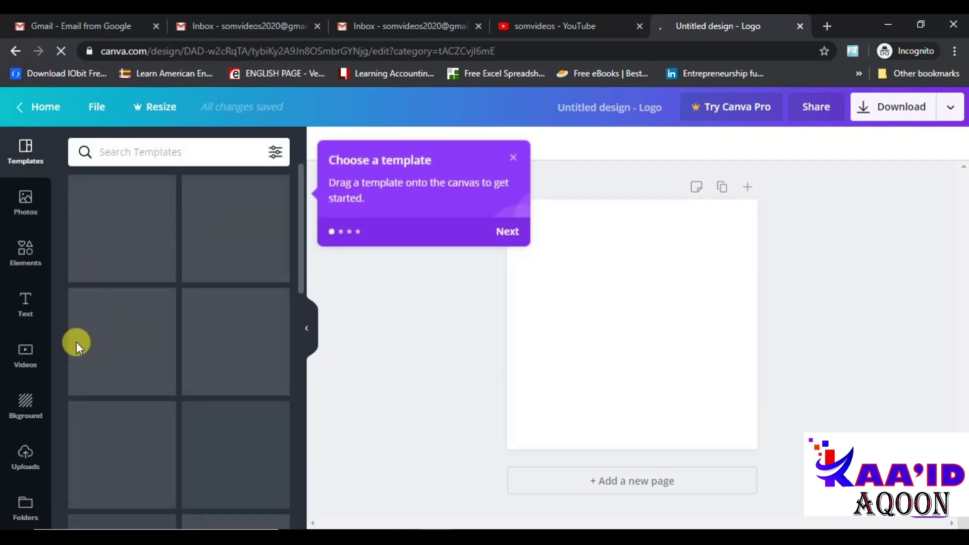
{"action": "left_click", "coordinate": [158, 152]}
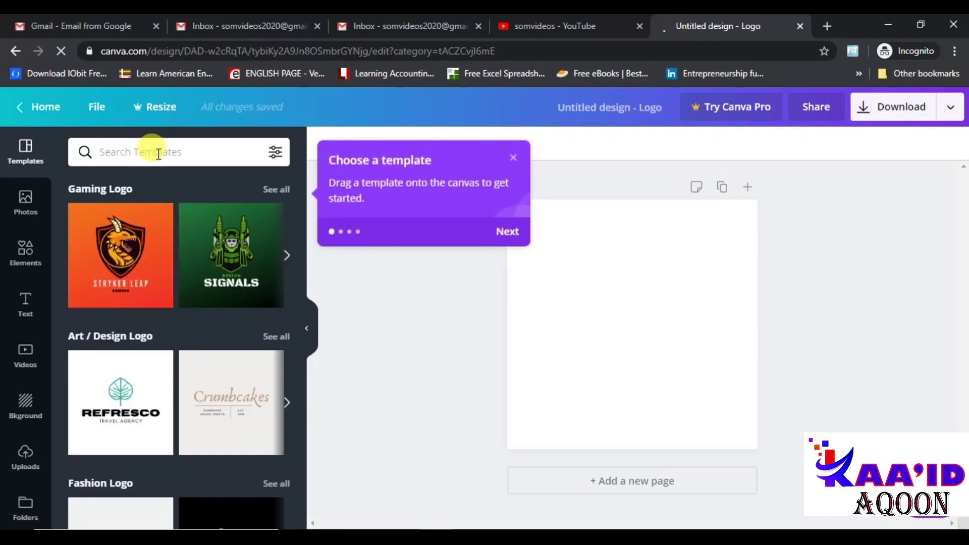
{"action": "type", "text": "ente"}
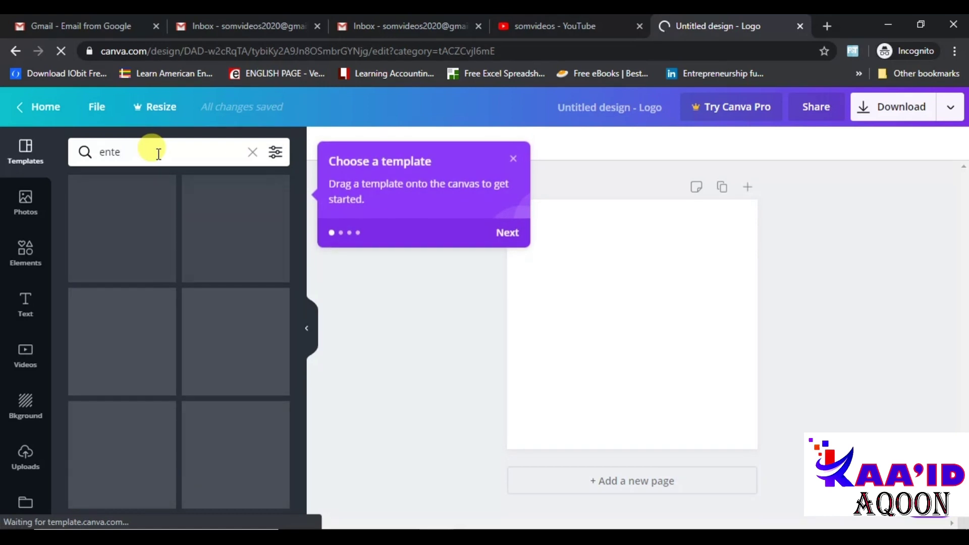
{"action": "type", "text": "rtaimn"}
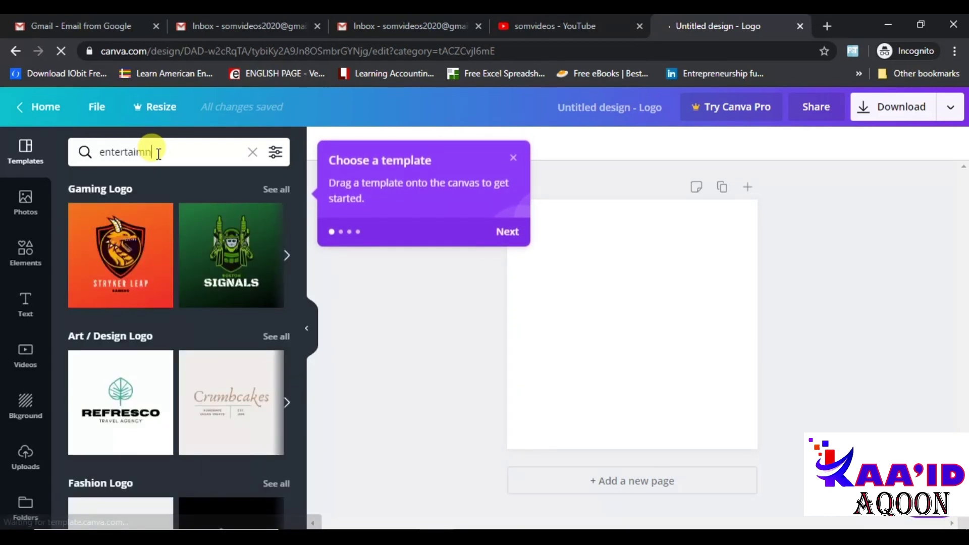
{"action": "key", "text": "BackSpace"}
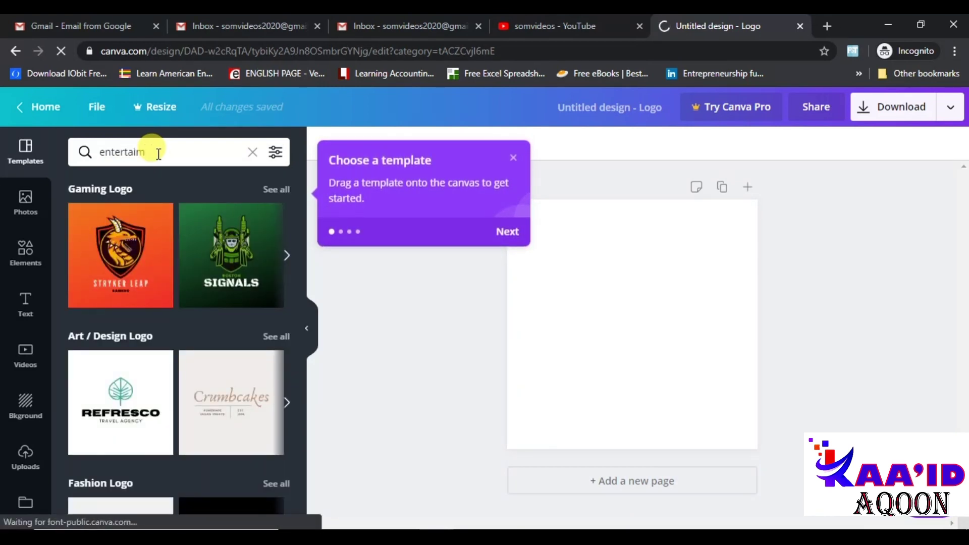
{"action": "type", "text": "ent"}
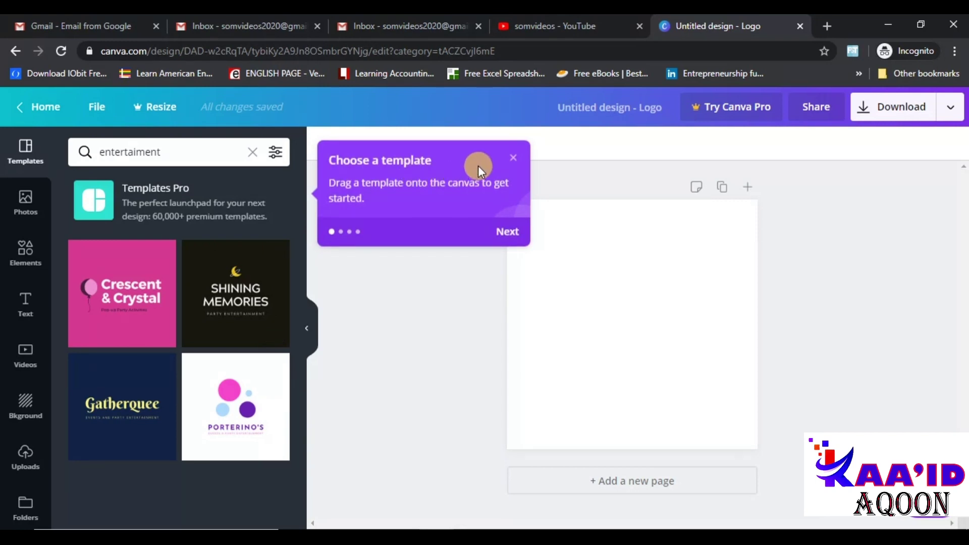
Search the logo templates for 'videos' instead and apply the Heiman Pictures template
{"action": "left_click", "coordinate": [513, 161]}
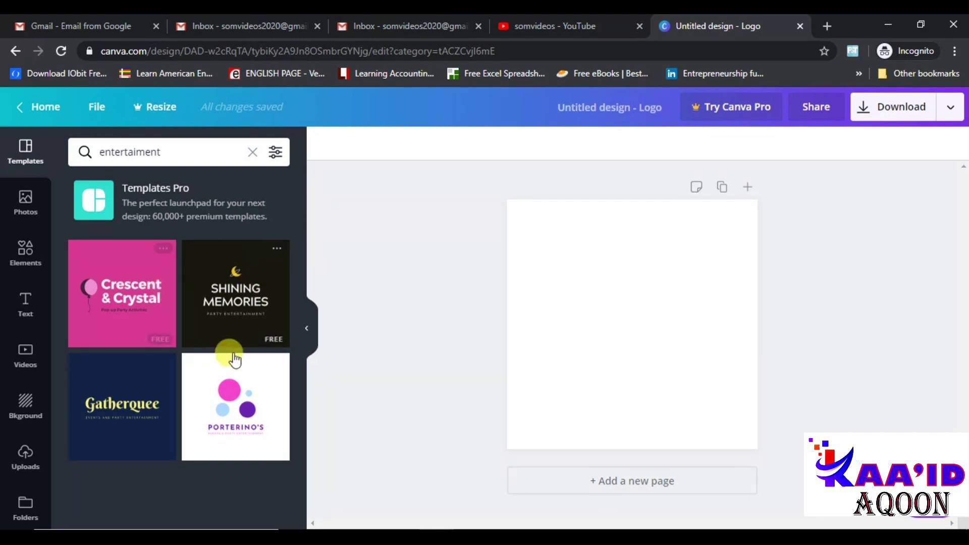
{"action": "left_click", "coordinate": [183, 154]}
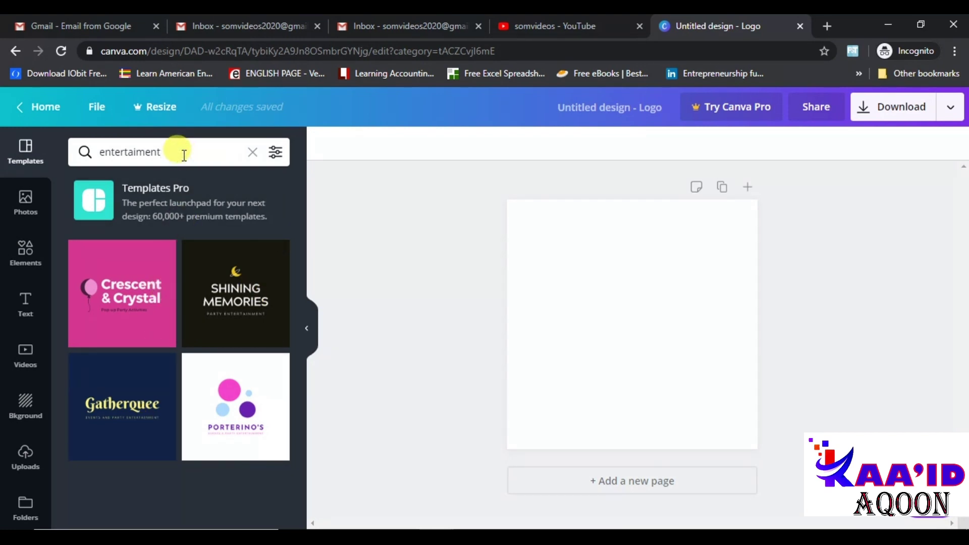
{"action": "key", "text": "BackSpace"}
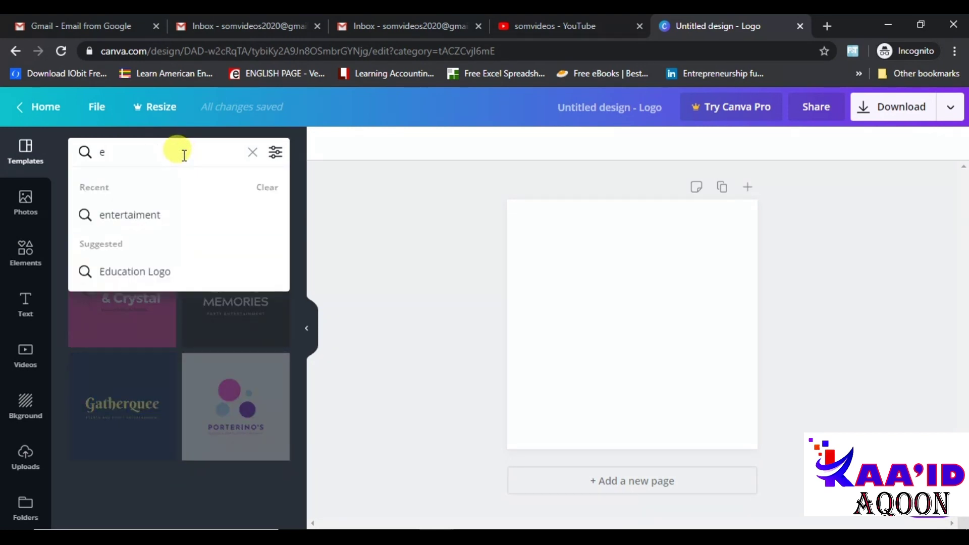
{"action": "key", "text": "BackSpace"}
{"action": "type", "text": "vides"}
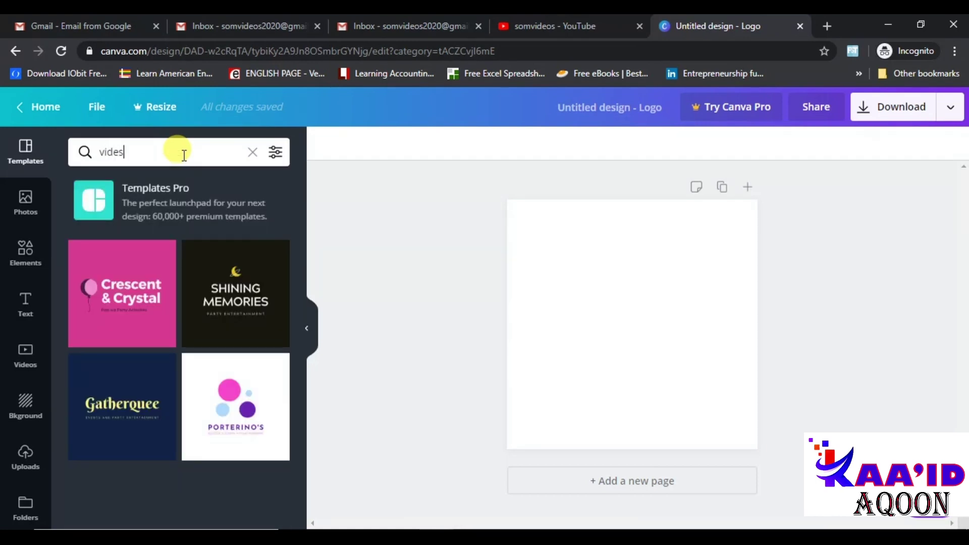
{"action": "key", "text": "Return"}
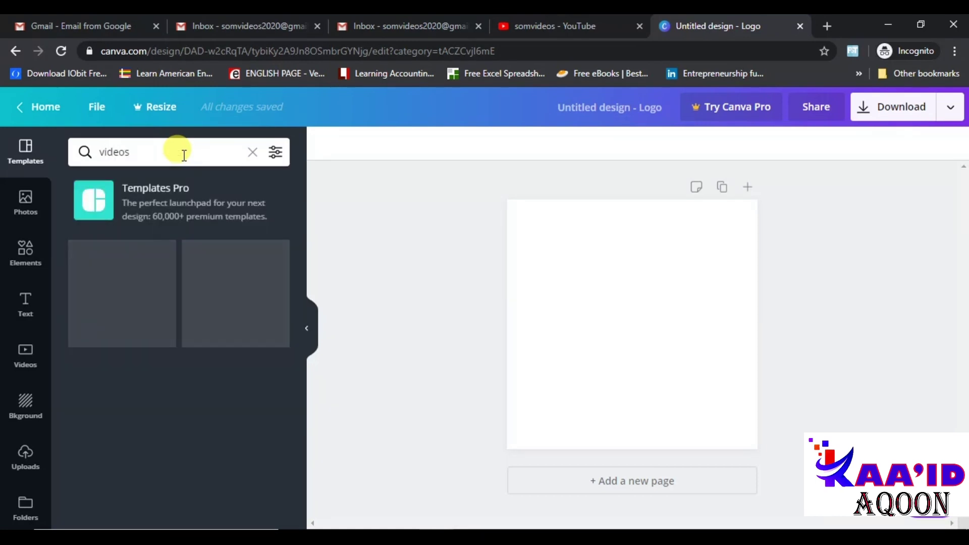
{"action": "mouse_move", "coordinate": [133, 296]}
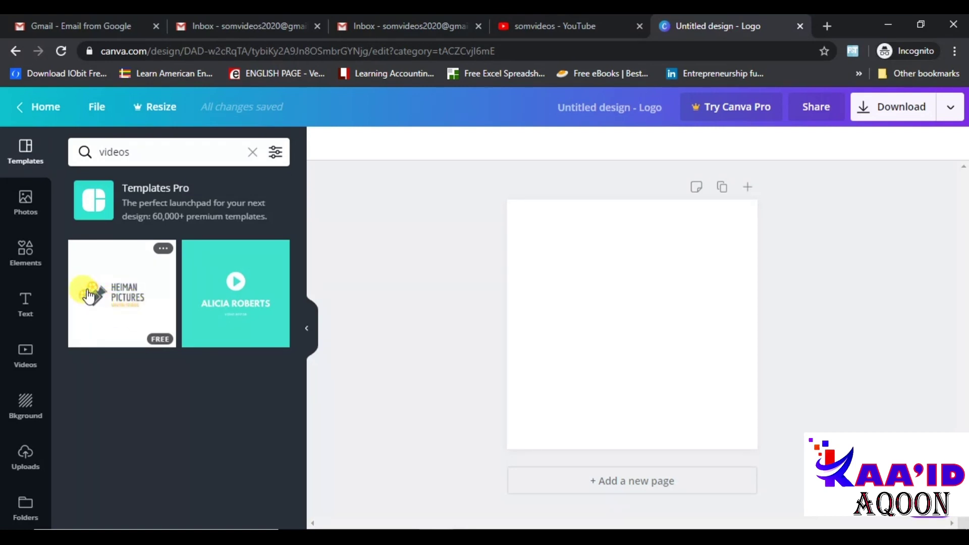
{"action": "left_click", "coordinate": [124, 303]}
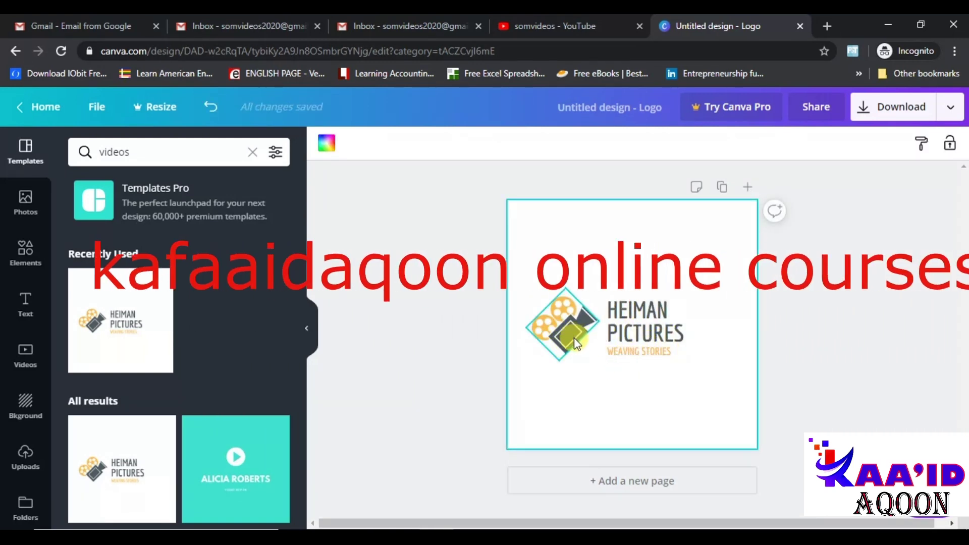
Change the logo title from HEIMAN PICTURES to SOM VIDEOS
{"action": "left_click", "coordinate": [630, 323]}
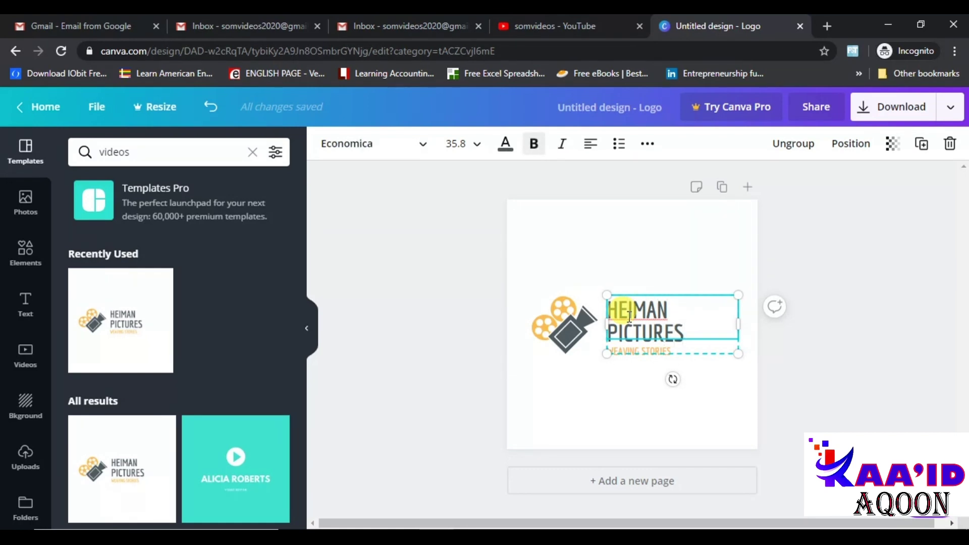
{"action": "key", "text": "BackSpace"}
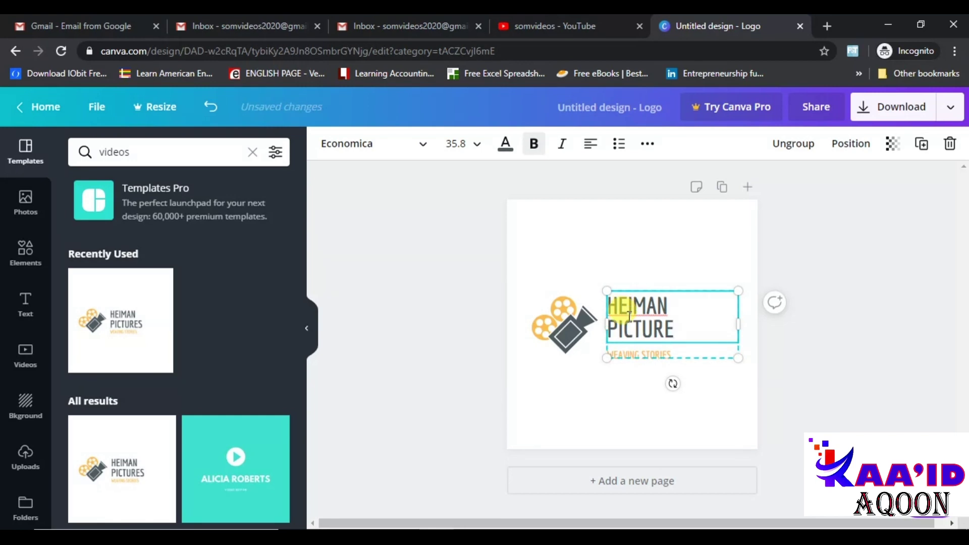
{"action": "left_click", "coordinate": [668, 305]}
{"action": "key", "text": "BackSpace"}
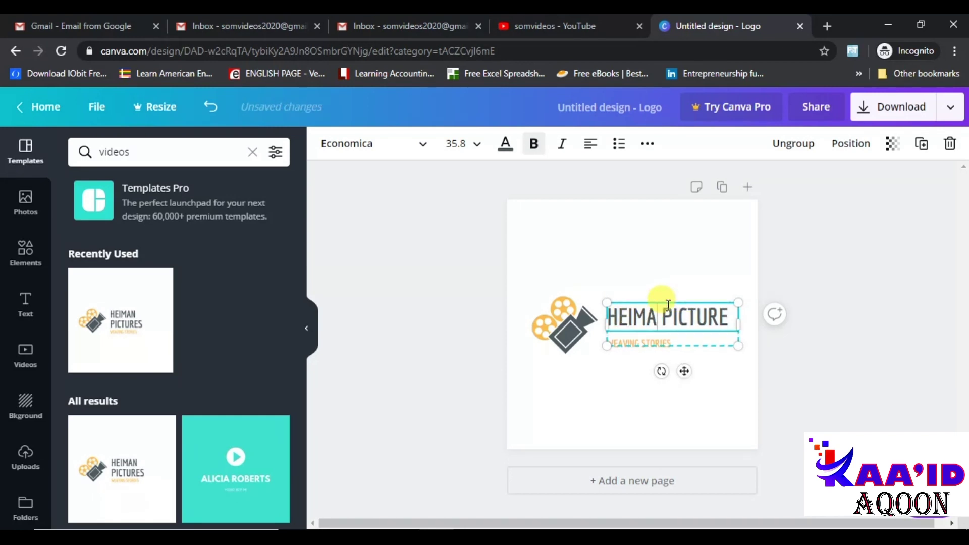
{"action": "key", "text": "BackSpace"}
{"action": "key", "text": "BackSpace"}
{"action": "key", "text": "BackSpace"}
{"action": "key", "text": "BackSpace"}
{"action": "key", "text": "BackSpace"}
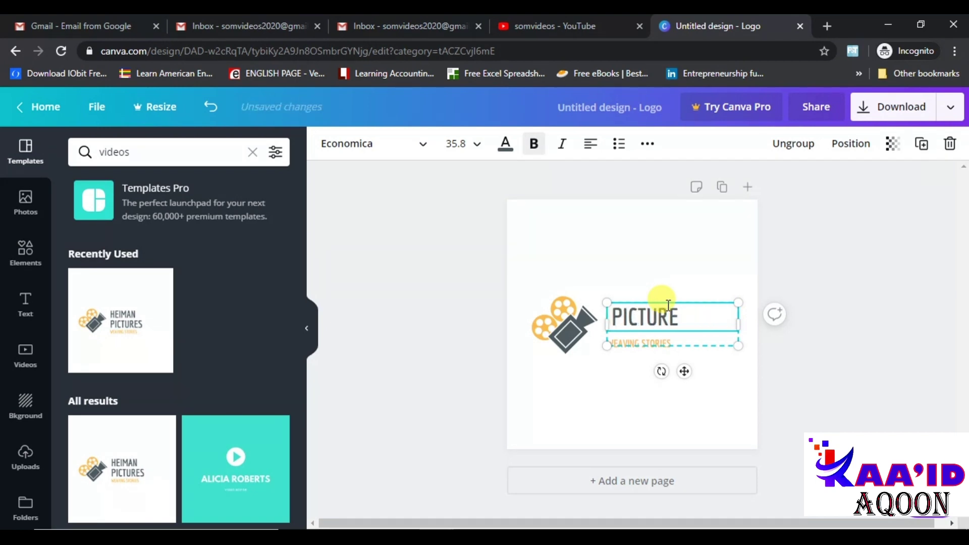
{"action": "type", "text": "SOM"}
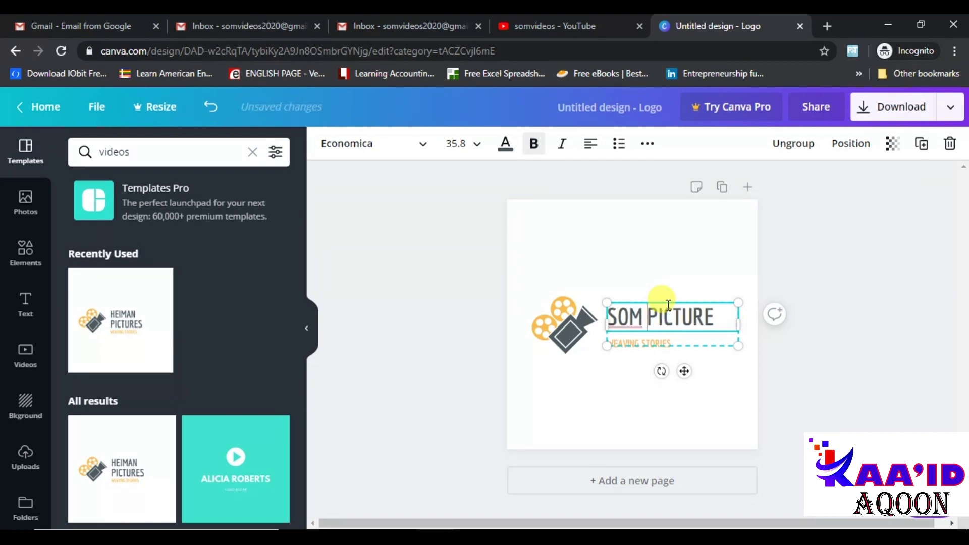
{"action": "key", "text": "BackSpace"}
{"action": "key", "text": "BackSpace"}
{"action": "key", "text": "BackSpace"}
{"action": "key", "text": "BackSpace"}
{"action": "key", "text": "BackSpace"}
{"action": "type", "text": "VID"}
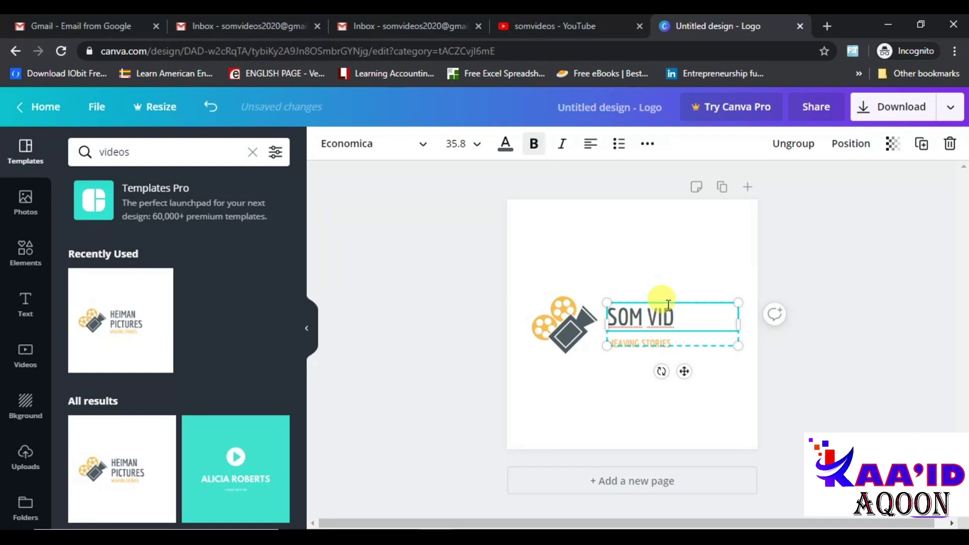
{"action": "type", "text": "EOS"}
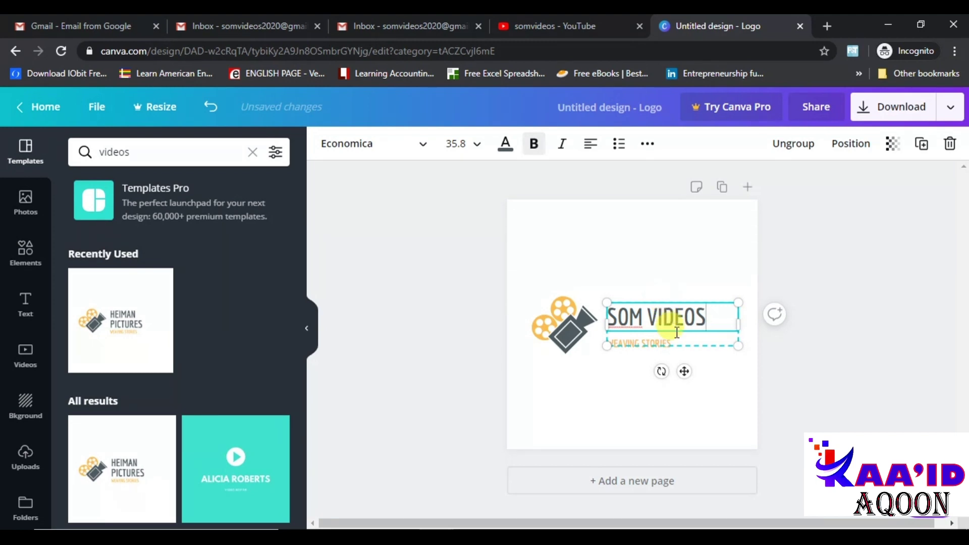
Replace the WEAVING STORIES tagline with 'SUBSCRIBE,LIKE ANDH SHARE'
{"action": "left_click", "coordinate": [679, 343]}
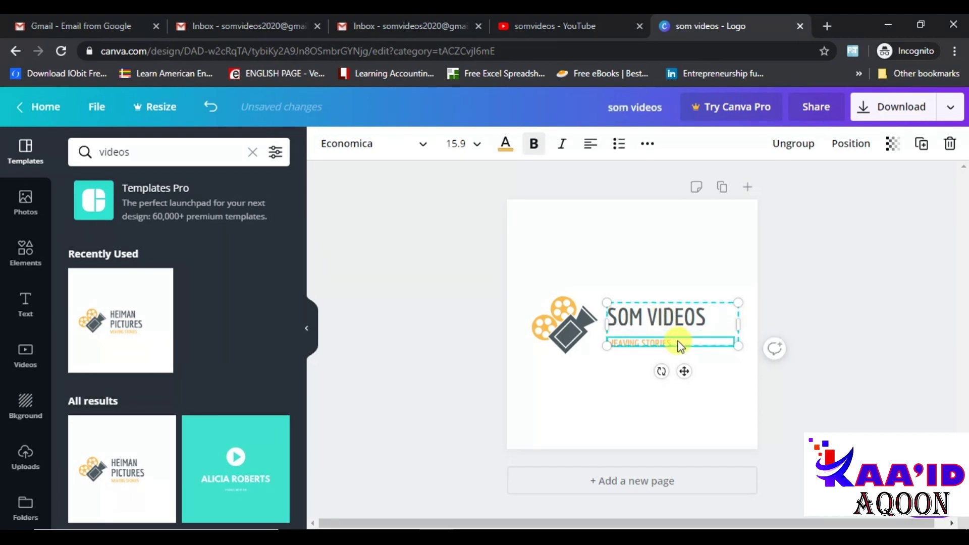
{"action": "double_click", "coordinate": [678, 342]}
{"action": "triple_click", "coordinate": [679, 342]}
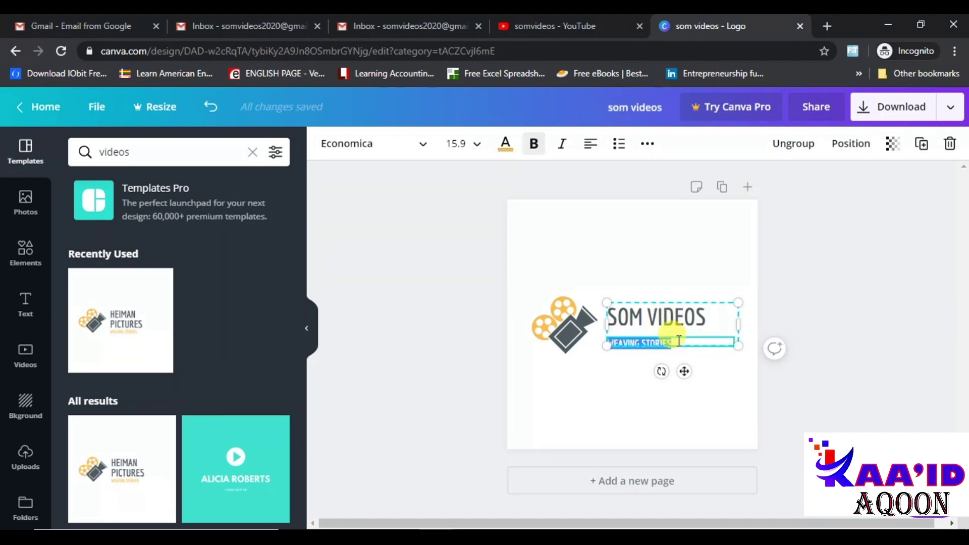
{"action": "type", "text": "su"}
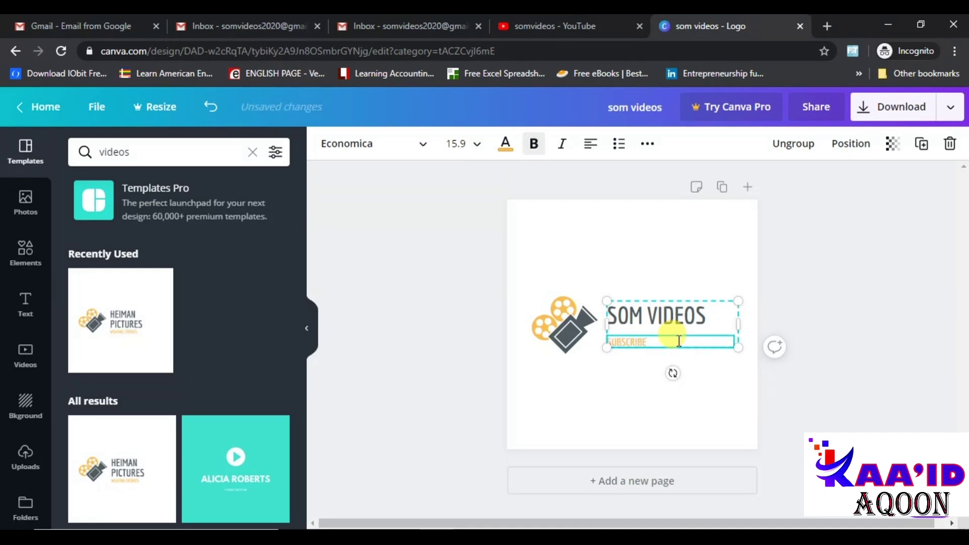
{"action": "type", "text": "bscribe!!"}
{"action": "left_click", "coordinate": [636, 389]}
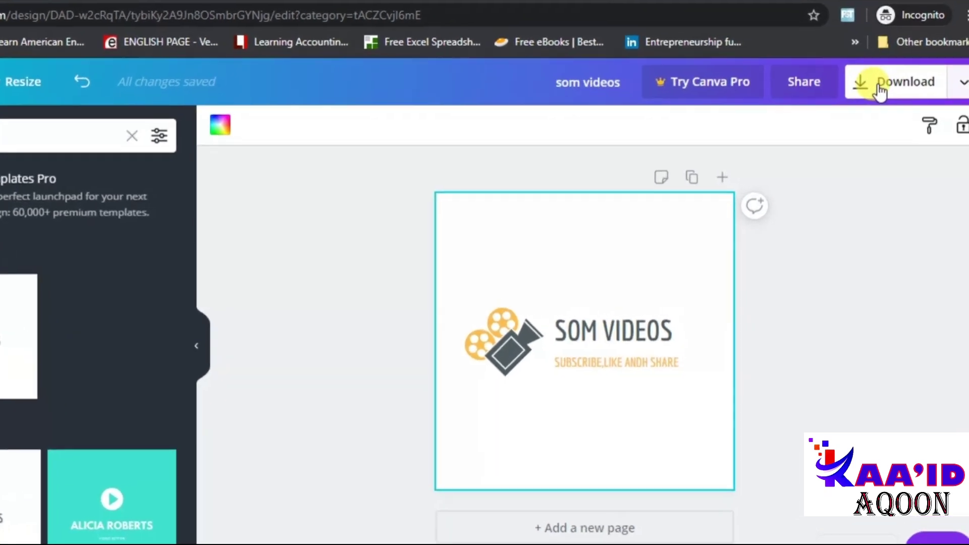
Download the logo as a JPG file and dismiss the Canva Pro trial offer
{"action": "left_click", "coordinate": [878, 87]}
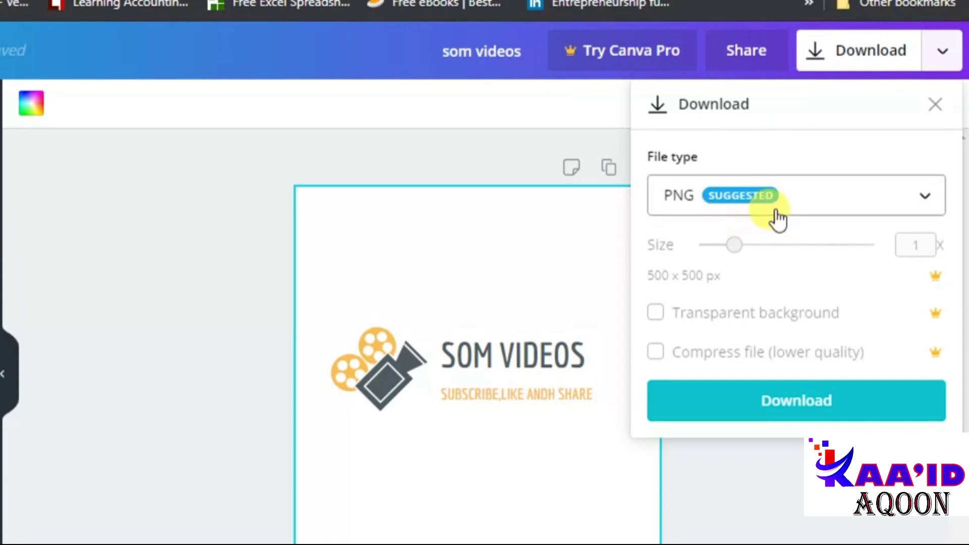
{"action": "left_click", "coordinate": [847, 195]}
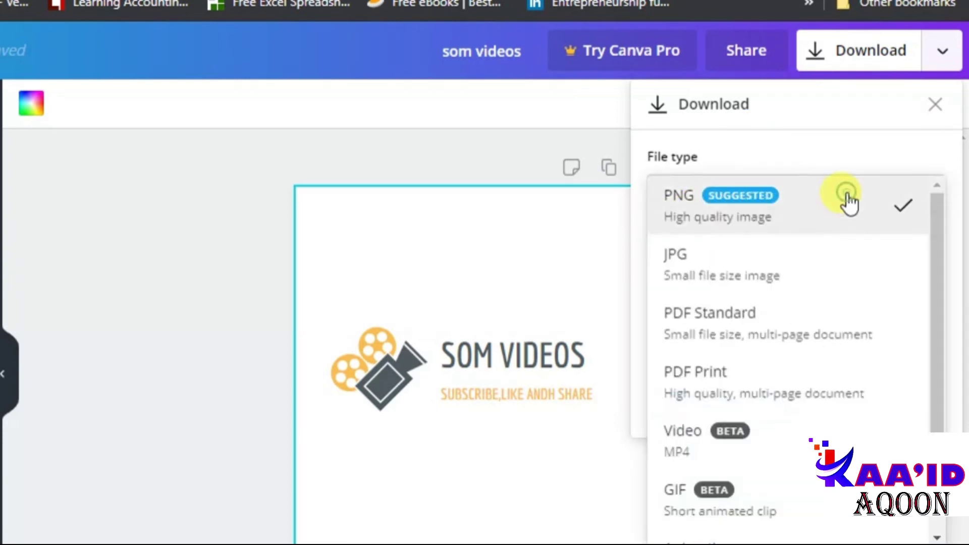
{"action": "left_click", "coordinate": [764, 268]}
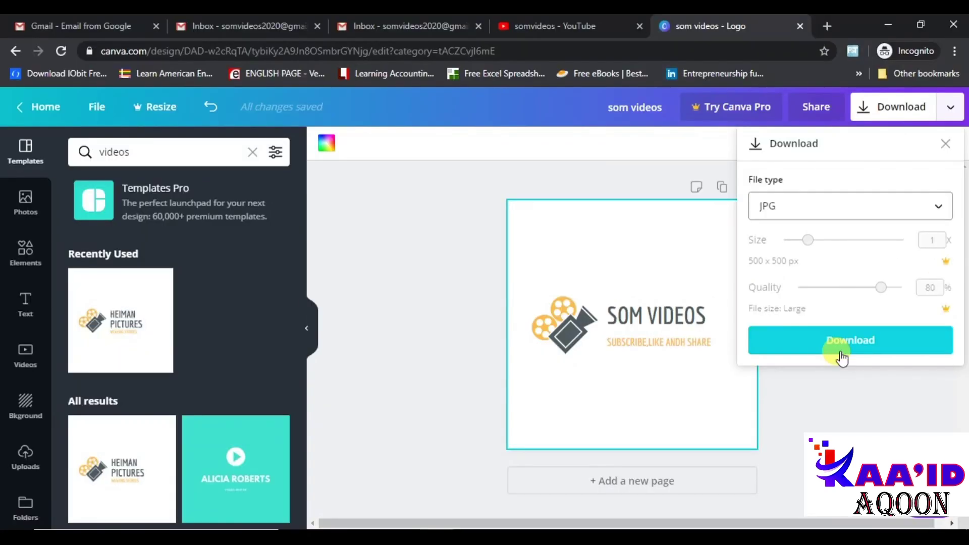
{"action": "left_click", "coordinate": [784, 404]}
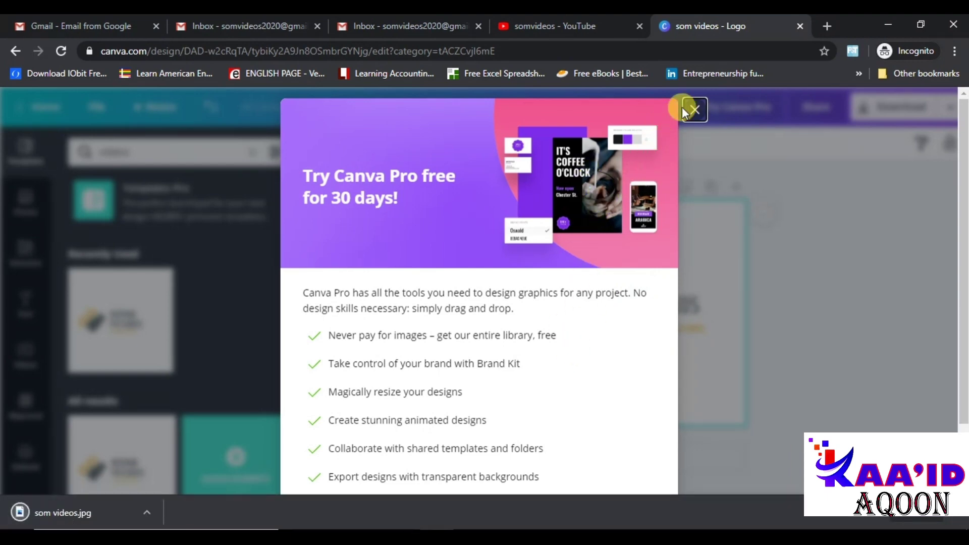
{"action": "left_click", "coordinate": [695, 110]}
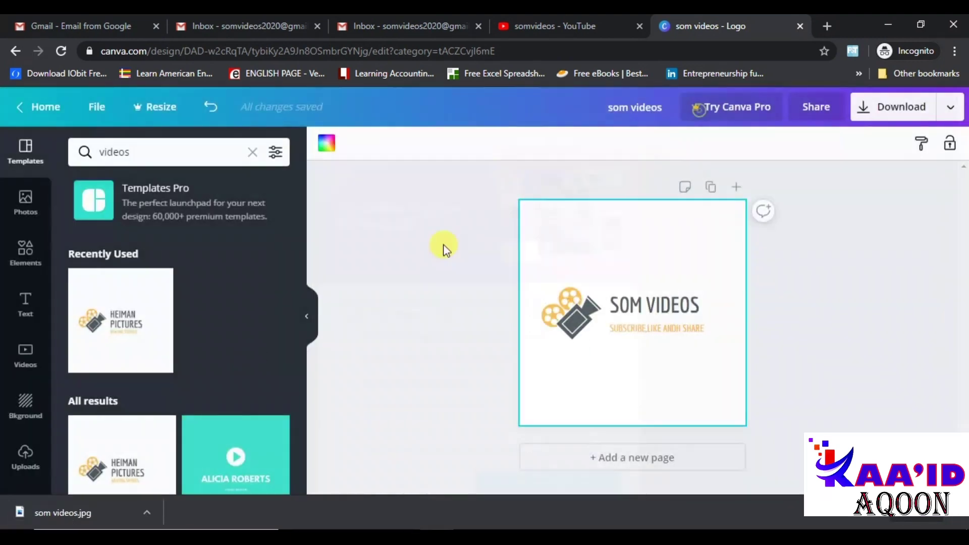
Open som videos.jpg in Photos and crop the empty space around the logo
{"action": "left_click", "coordinate": [69, 514]}
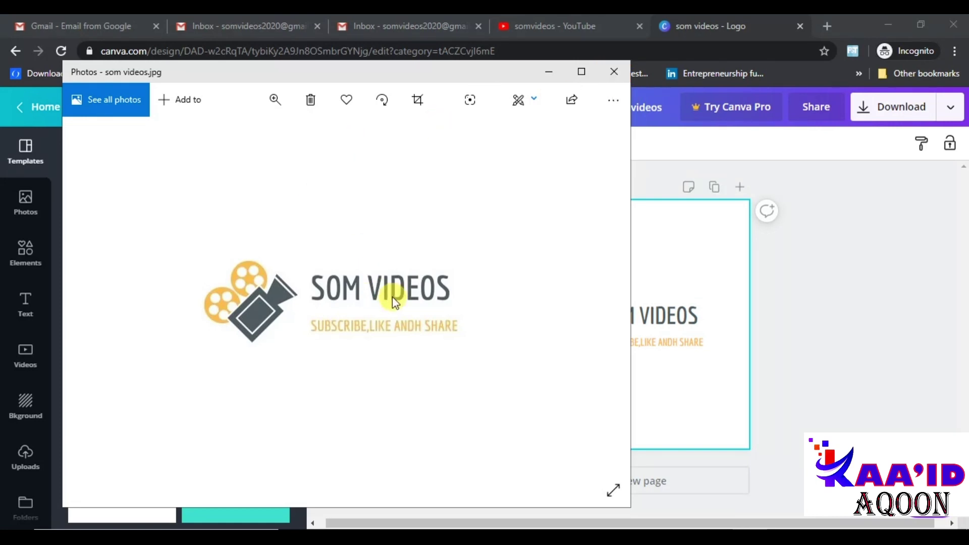
{"action": "left_click", "coordinate": [424, 101]}
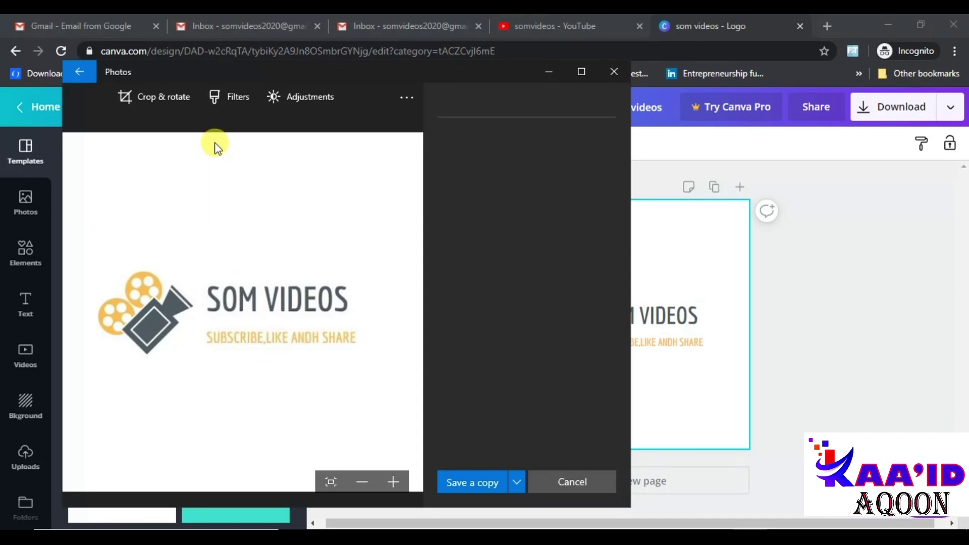
{"action": "left_click", "coordinate": [212, 114]}
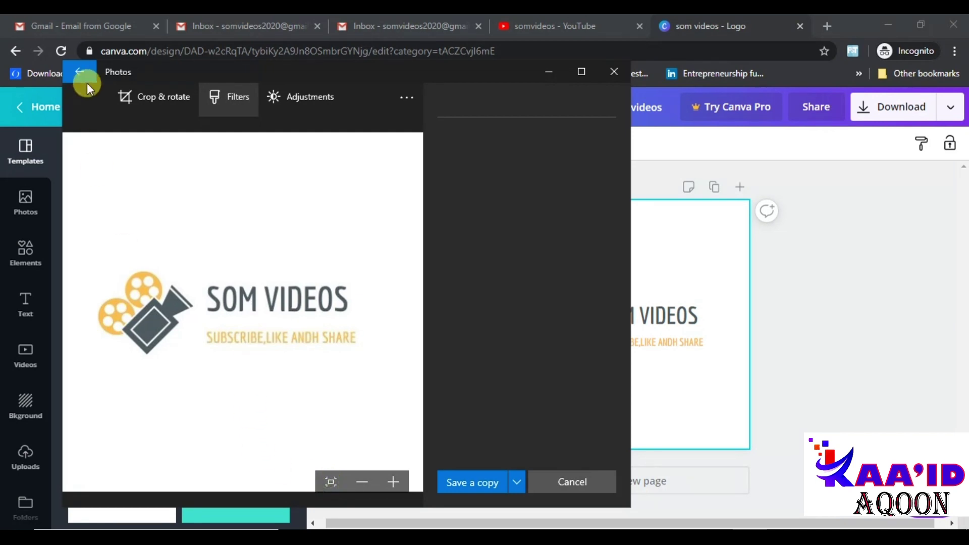
{"action": "left_click", "coordinate": [136, 102]}
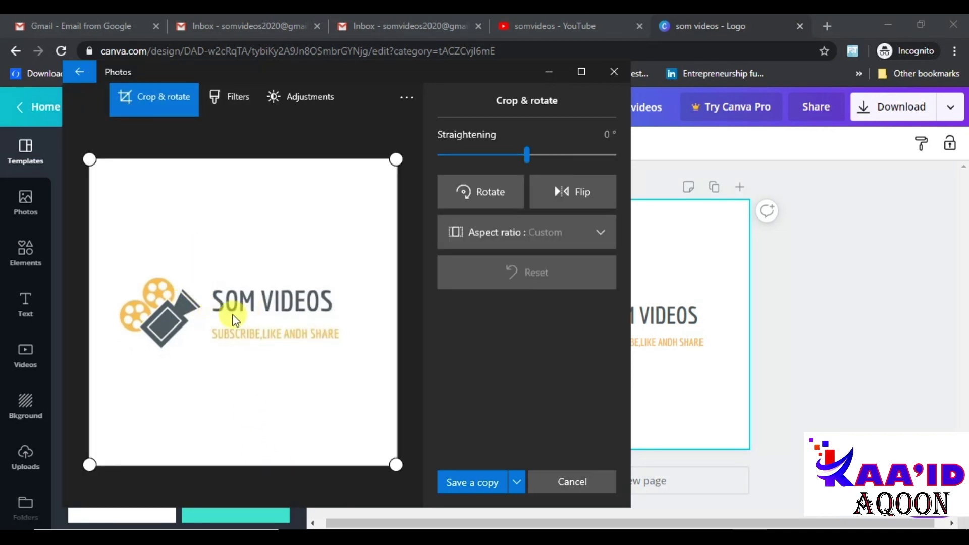
{"action": "left_click_drag", "start_coordinate": [396, 463], "coordinate": [377, 389]}
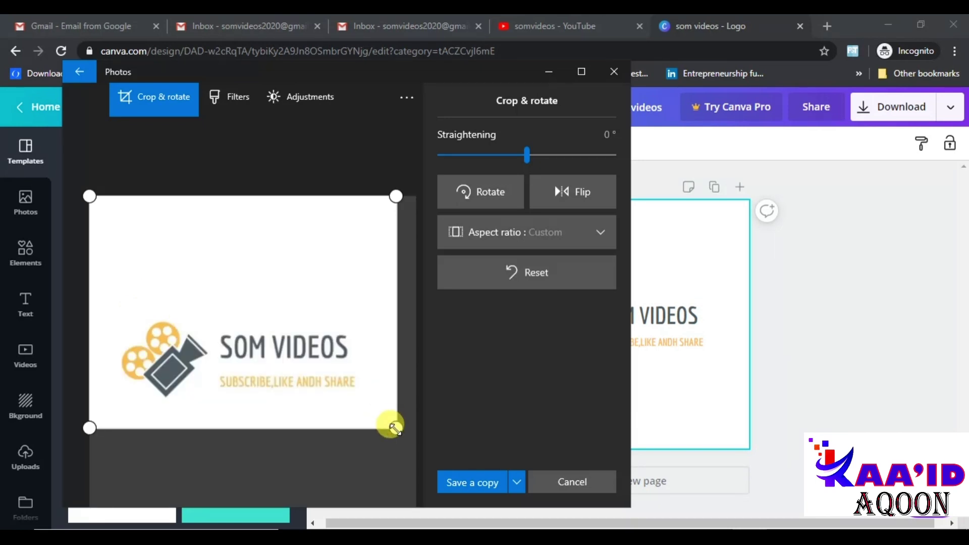
{"action": "left_click_drag", "start_coordinate": [389, 422], "coordinate": [381, 392]}
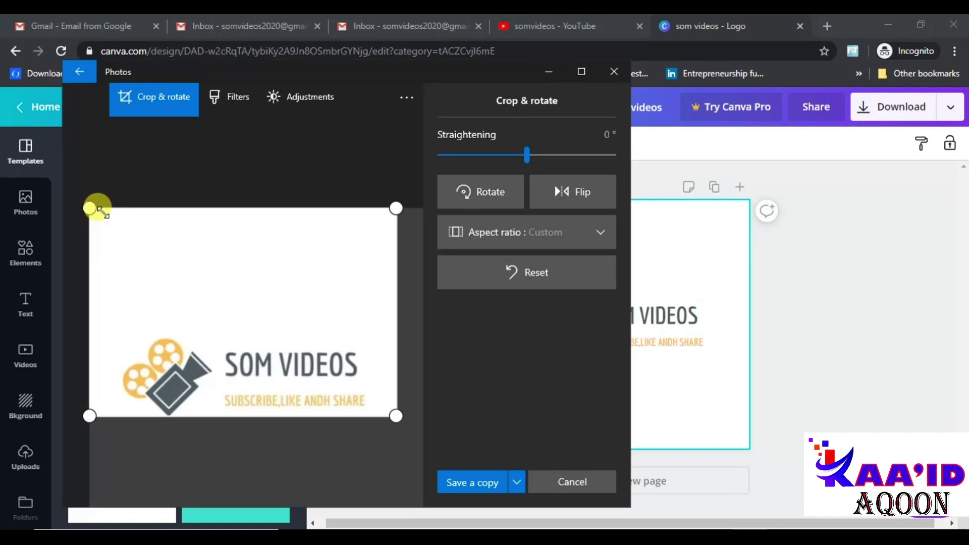
{"action": "left_click_drag", "start_coordinate": [81, 206], "coordinate": [104, 318]}
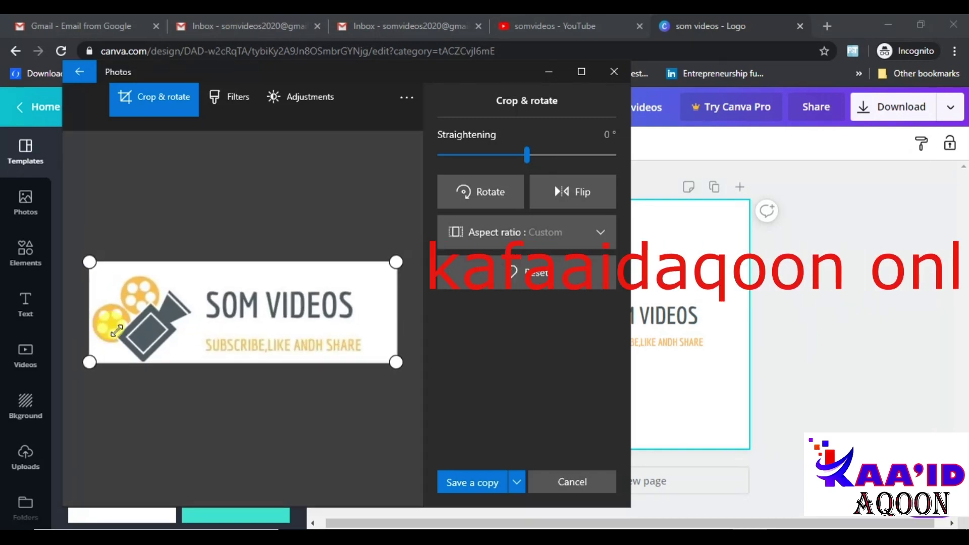
Abandon saving the cropped copy, discard the changes, and close Photos
{"action": "left_click", "coordinate": [474, 483]}
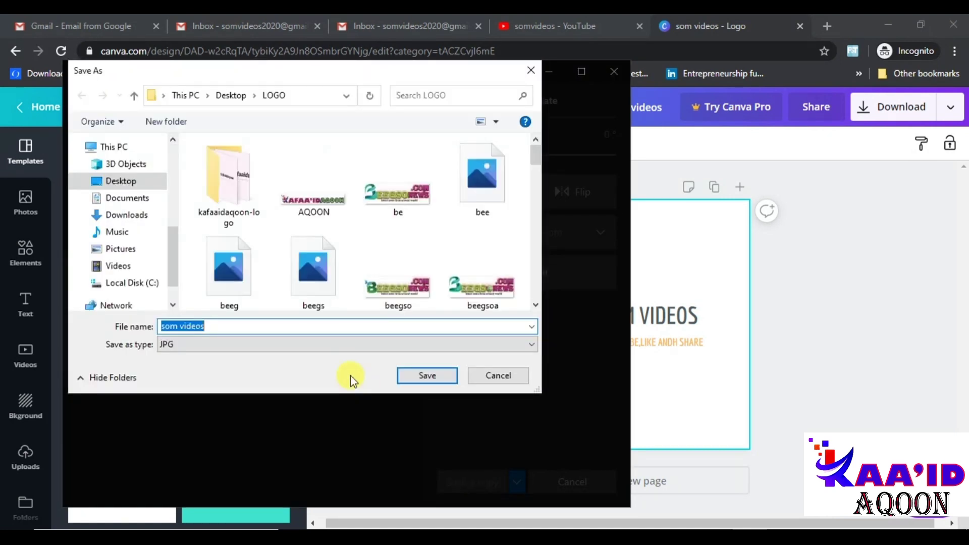
{"action": "left_click", "coordinate": [498, 375]}
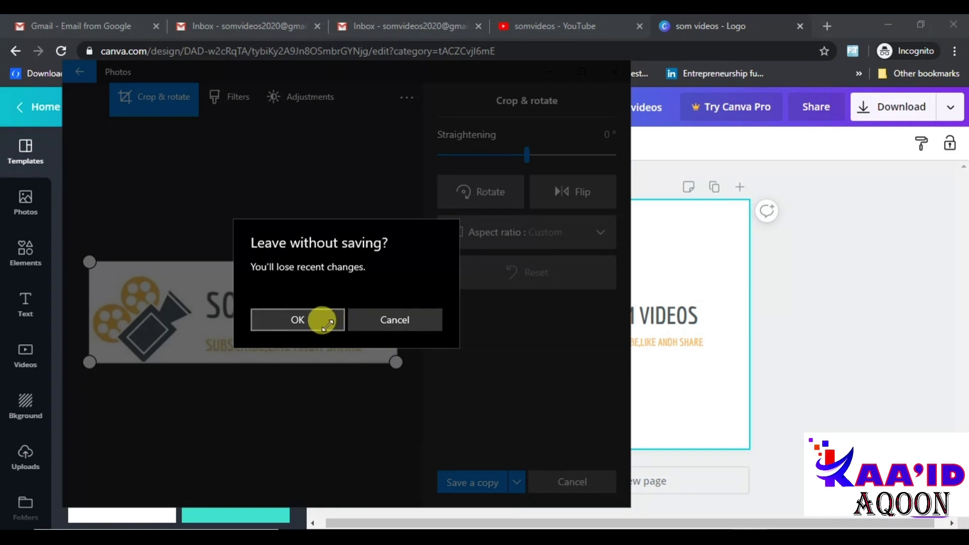
{"action": "left_click", "coordinate": [321, 320]}
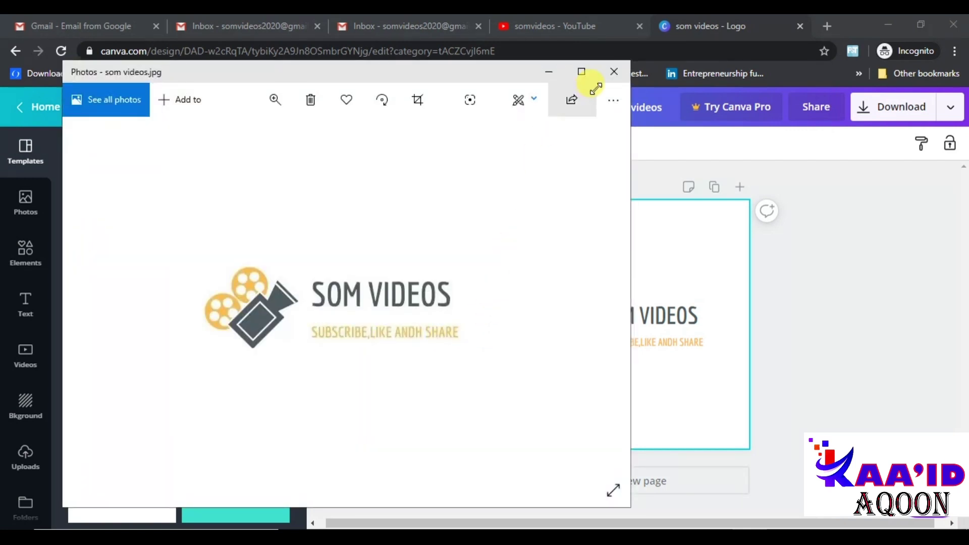
{"action": "left_click", "coordinate": [614, 71]}
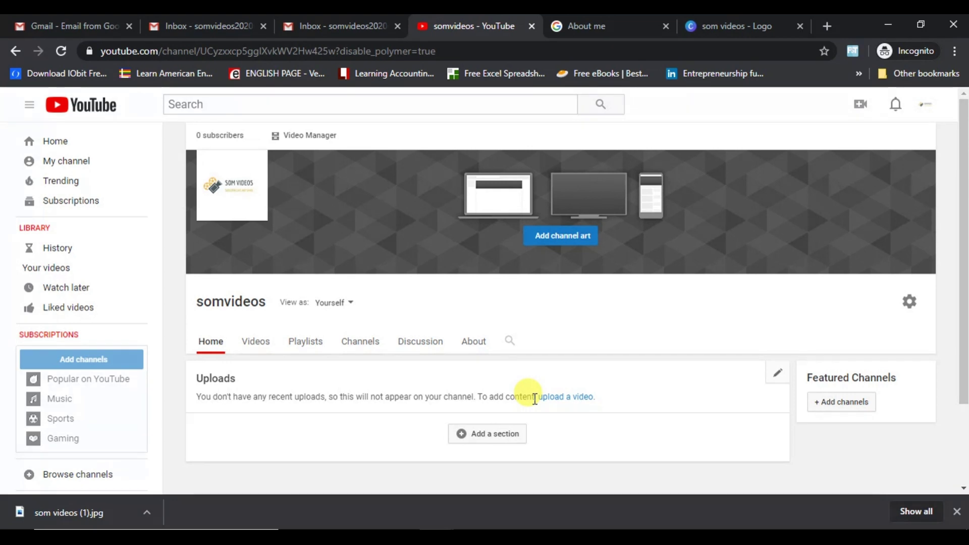
Load youtube.com in the Gmail inbox tab
{"action": "left_click", "coordinate": [555, 235]}
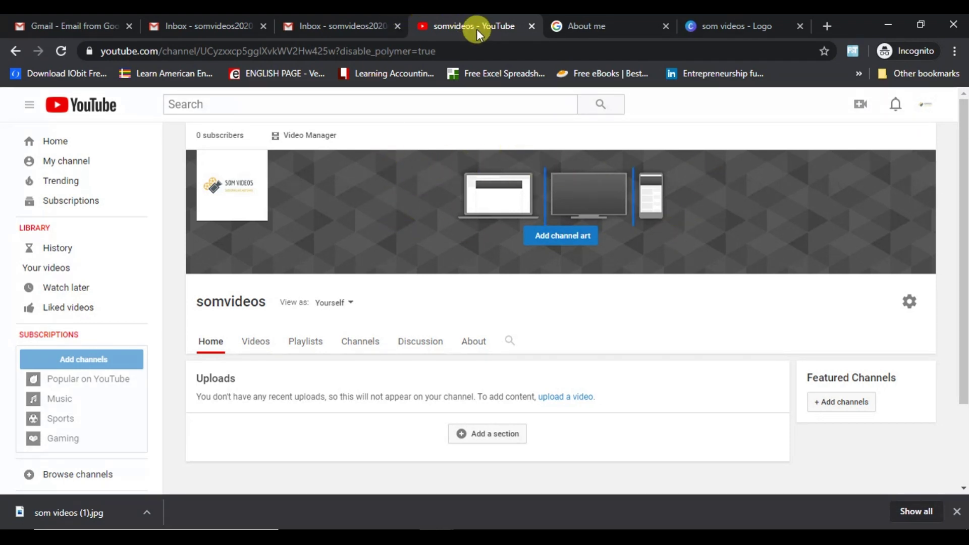
{"action": "left_click", "coordinate": [357, 27]}
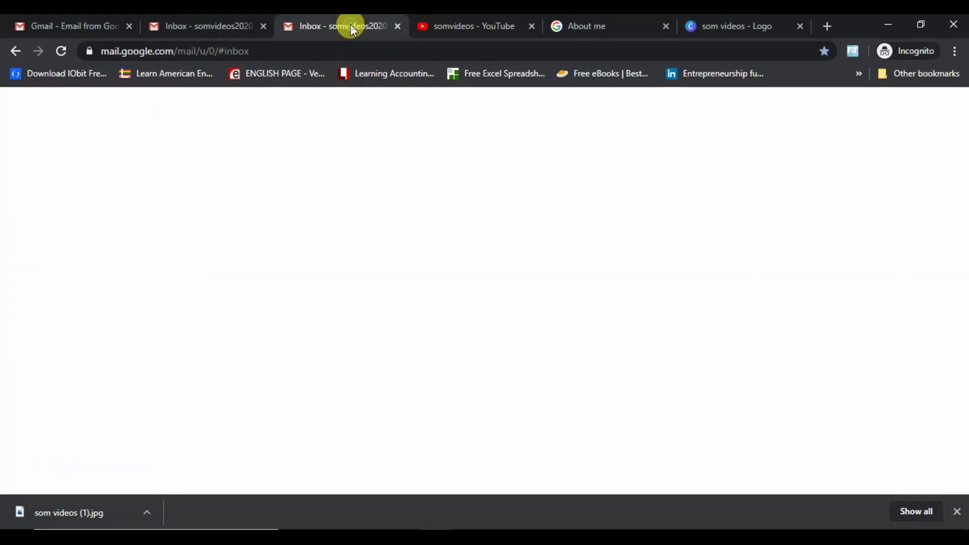
{"action": "left_click", "coordinate": [348, 49]}
{"action": "type", "text": "y"}
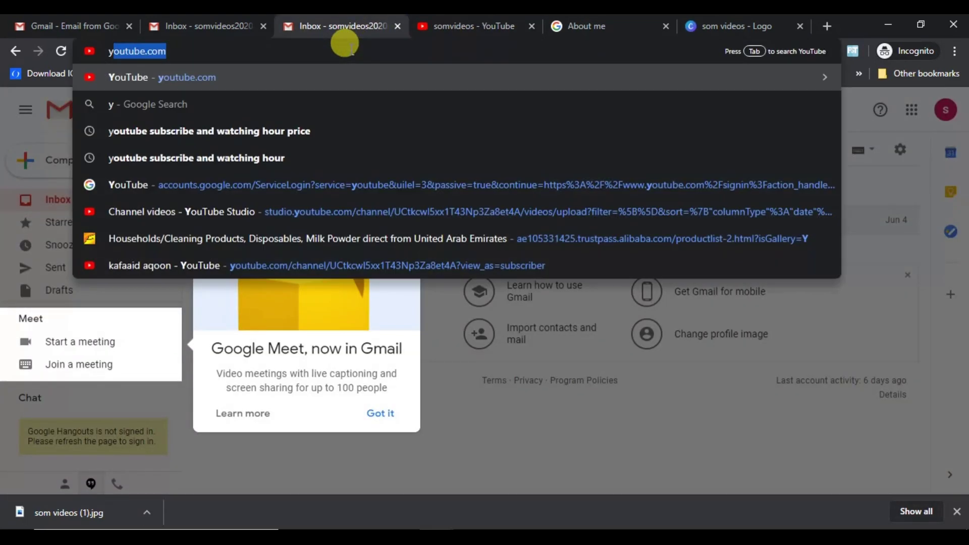
{"action": "key", "text": "Return"}
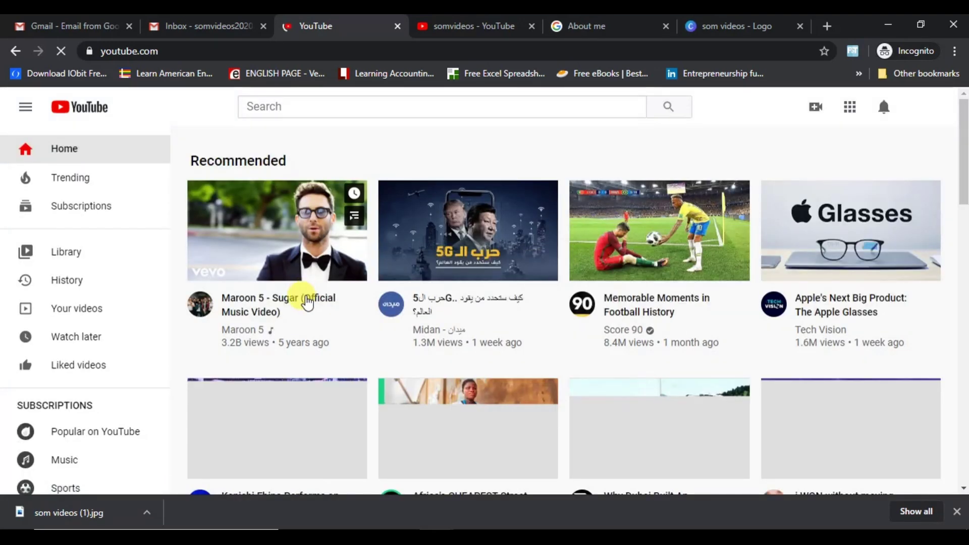
Open the Maroon 5 Sugar video, pause it, and visit the Maroon 5 channel page
{"action": "left_click", "coordinate": [299, 304]}
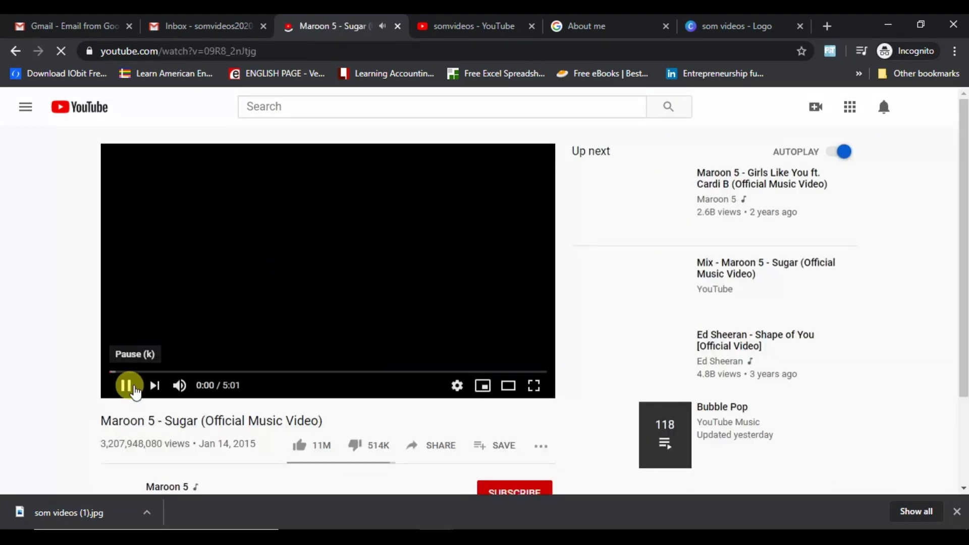
{"action": "left_click", "coordinate": [125, 387]}
{"action": "scroll", "coordinate": [237, 439], "scroll_direction": "down", "scroll_amount": 4}
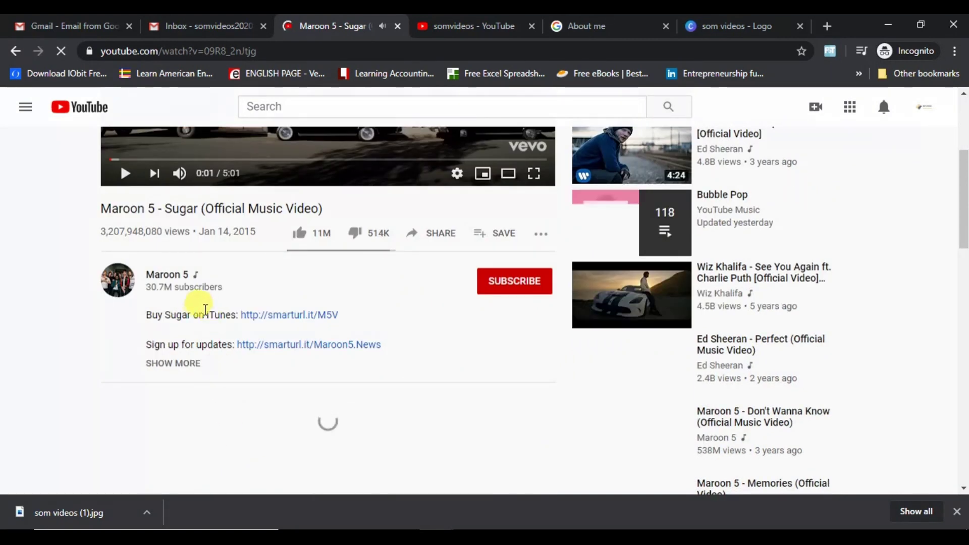
{"action": "left_click", "coordinate": [171, 277]}
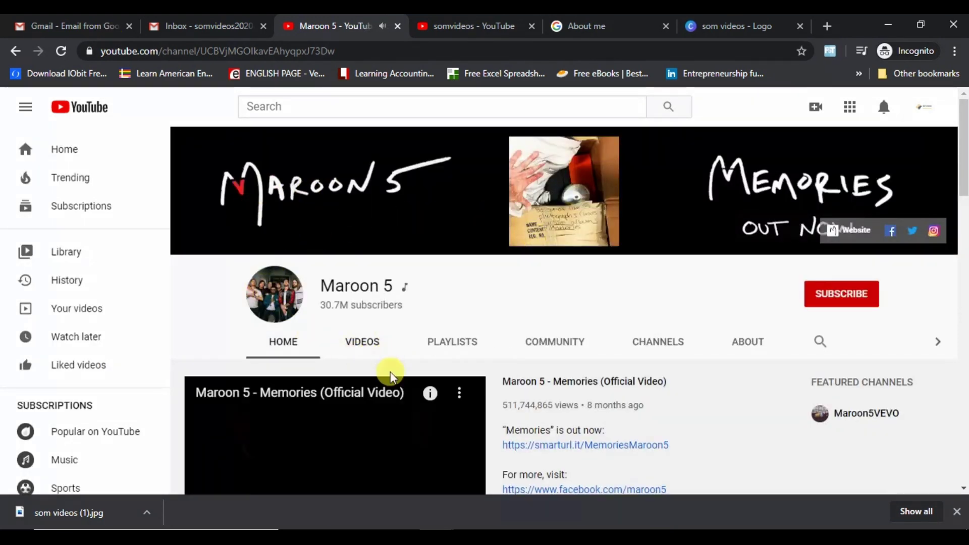
{"action": "scroll", "coordinate": [386, 399], "scroll_direction": "down", "scroll_amount": 1}
{"action": "left_click", "coordinate": [208, 461]}
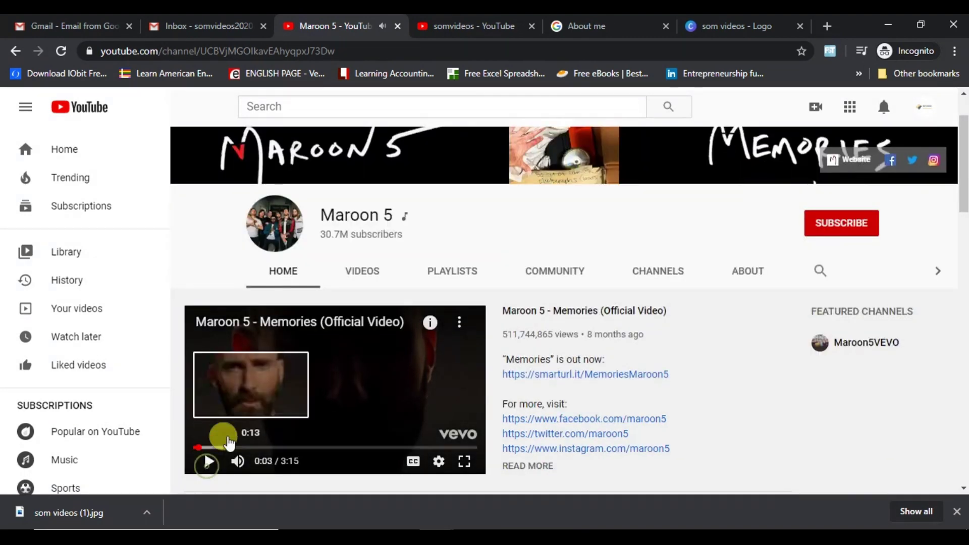
{"action": "scroll", "coordinate": [407, 199], "scroll_direction": "up", "scroll_amount": 1}
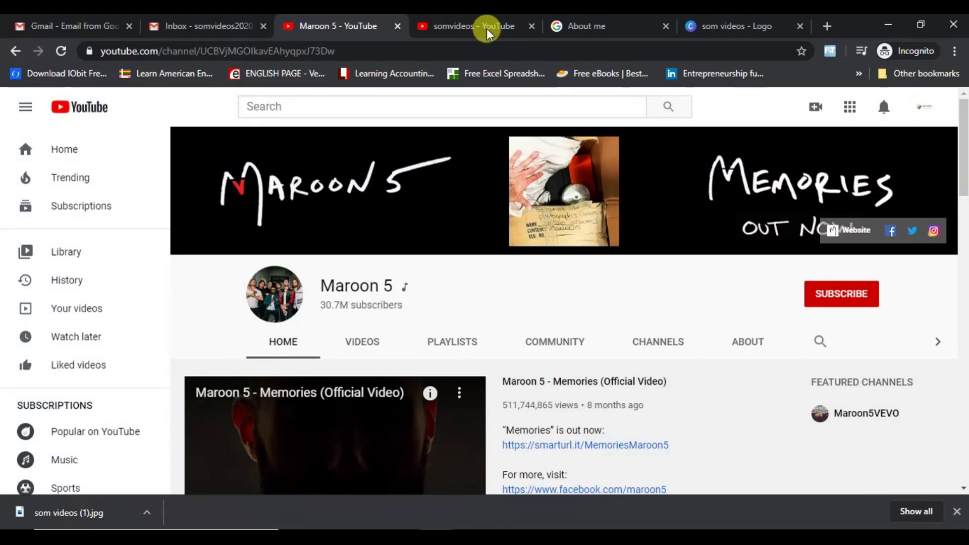
Compare the Maroon 5 banner with the somvideos channel, then return to the Canva logo
{"action": "left_click", "coordinate": [459, 25]}
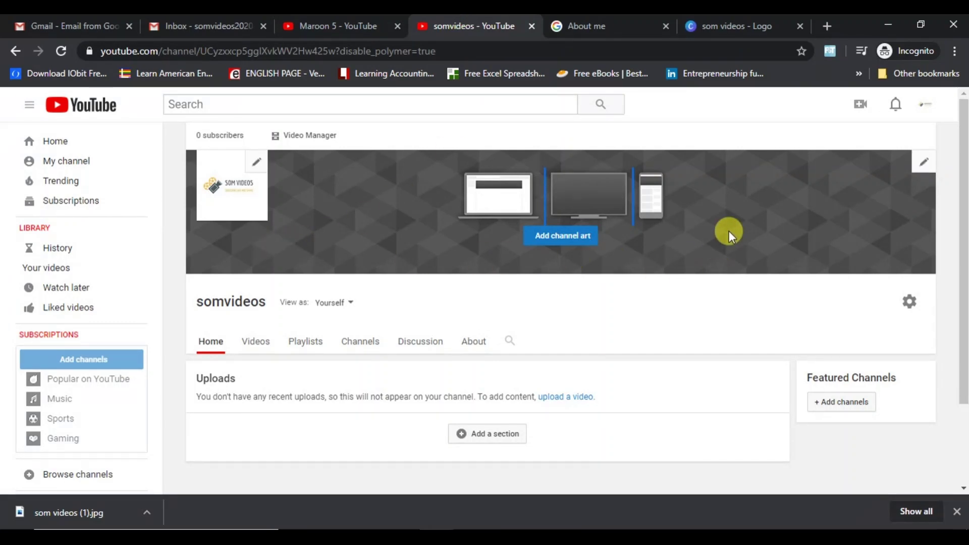
{"action": "left_click", "coordinate": [350, 26]}
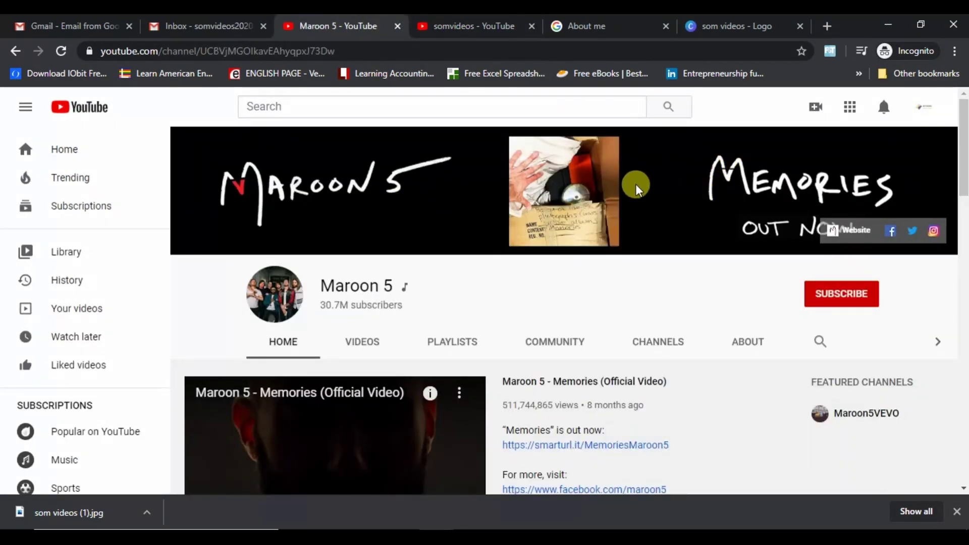
{"action": "left_click", "coordinate": [480, 27]}
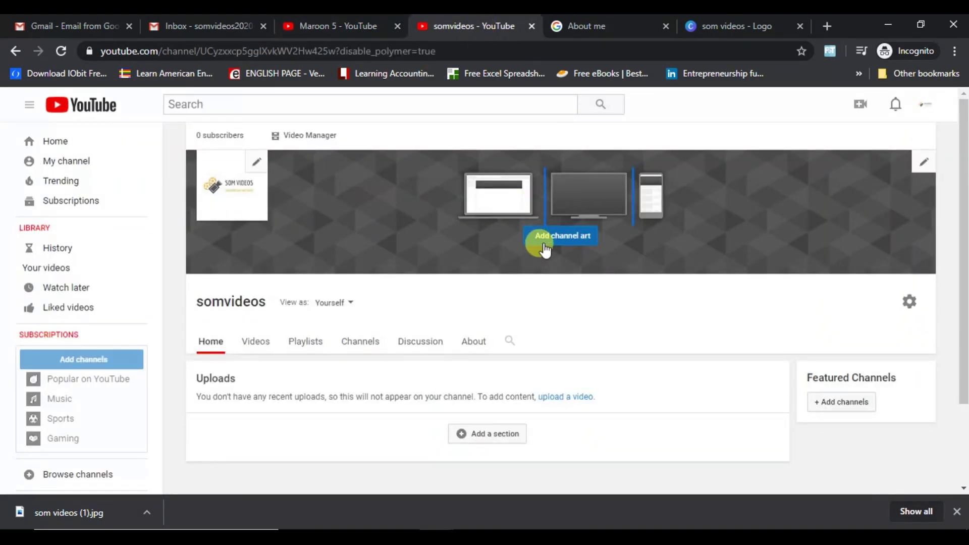
{"action": "left_click", "coordinate": [737, 25]}
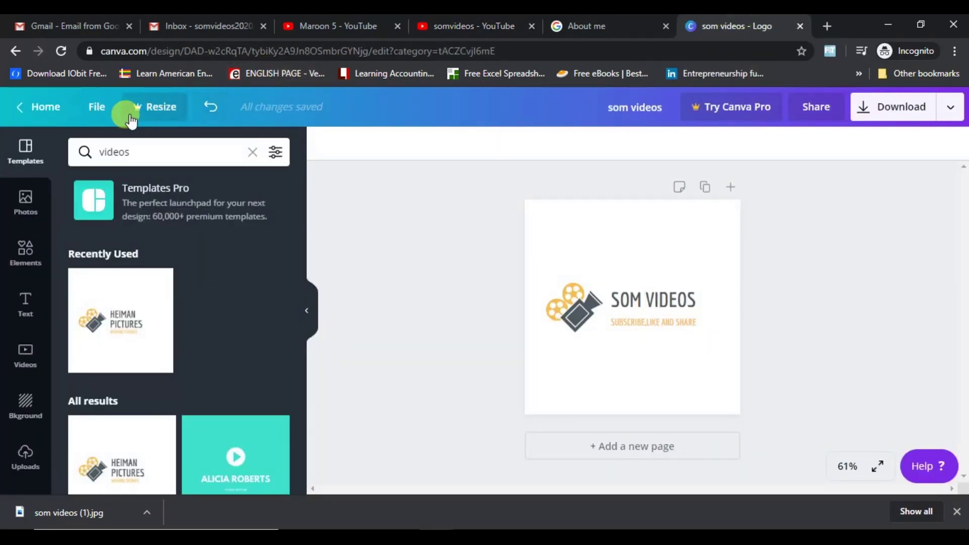
Go to the Canva home page and scroll down to the YouTube Channel Art row
{"action": "left_click", "coordinate": [34, 110]}
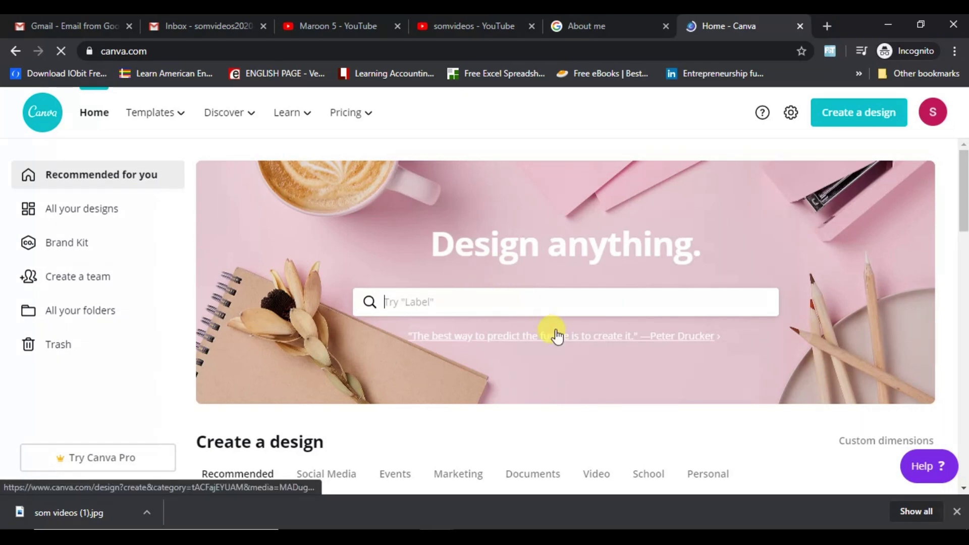
{"action": "scroll", "coordinate": [557, 335], "scroll_direction": "down", "scroll_amount": 4}
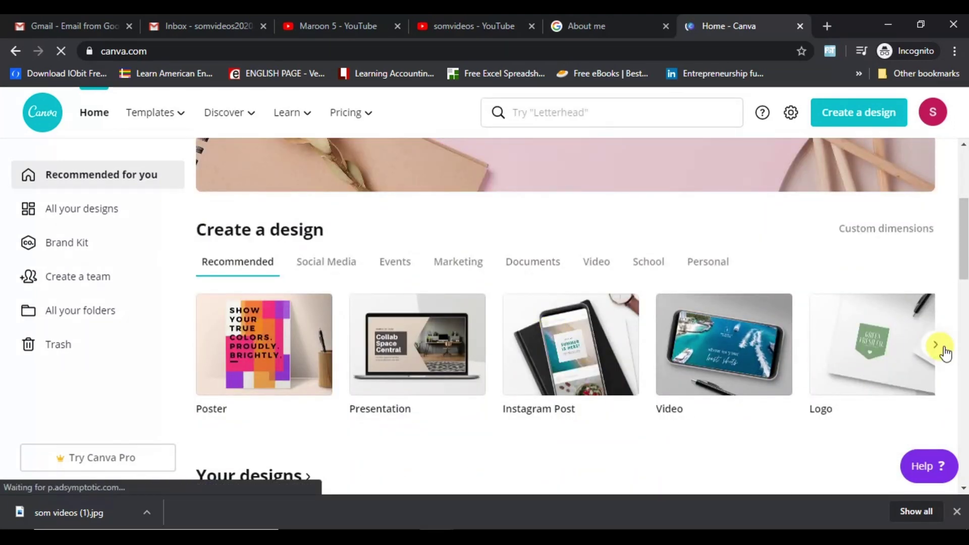
{"action": "left_click", "coordinate": [937, 346]}
{"action": "left_click", "coordinate": [937, 346]}
{"action": "scroll", "coordinate": [506, 298], "scroll_direction": "down", "scroll_amount": 1}
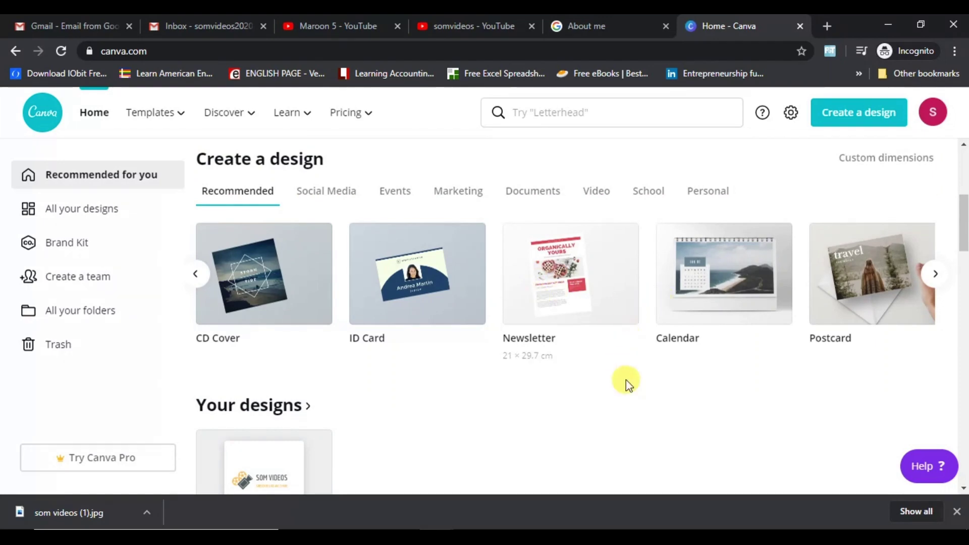
{"action": "scroll", "coordinate": [626, 379], "scroll_direction": "down", "scroll_amount": 8}
{"action": "scroll", "coordinate": [626, 406], "scroll_direction": "down", "scroll_amount": 5}
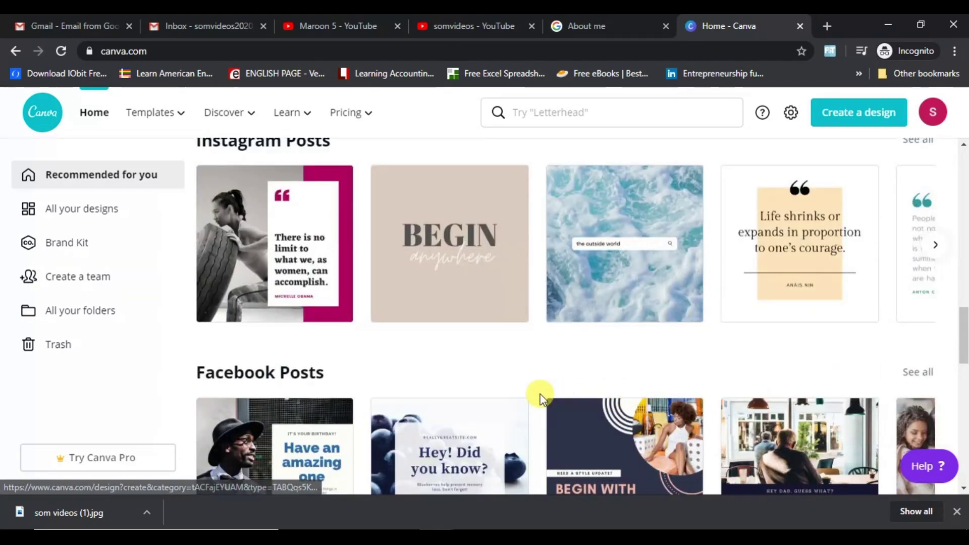
{"action": "scroll", "coordinate": [433, 380], "scroll_direction": "down", "scroll_amount": 1}
{"action": "scroll", "coordinate": [434, 384], "scroll_direction": "down", "scroll_amount": 10}
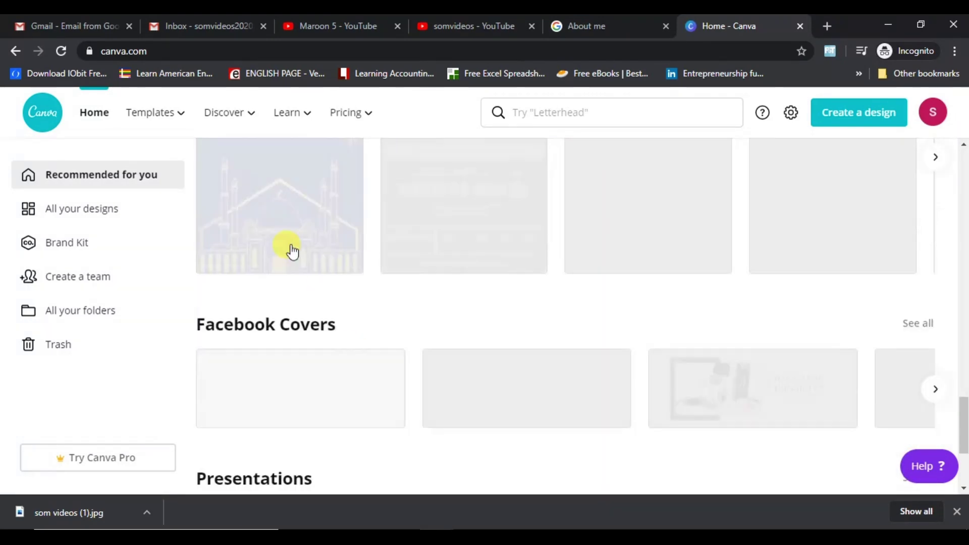
{"action": "scroll", "coordinate": [402, 335], "scroll_direction": "down", "scroll_amount": 7}
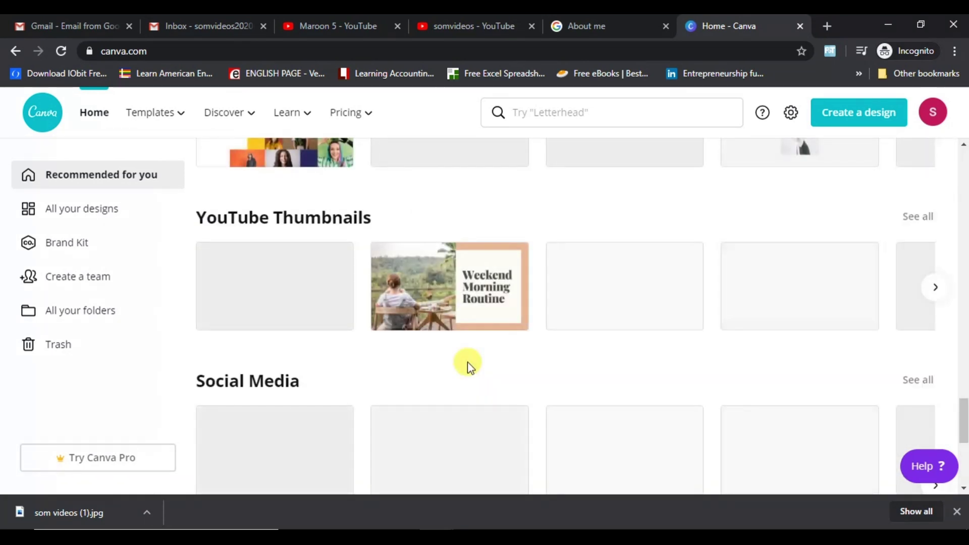
{"action": "scroll", "coordinate": [468, 365], "scroll_direction": "down", "scroll_amount": 4}
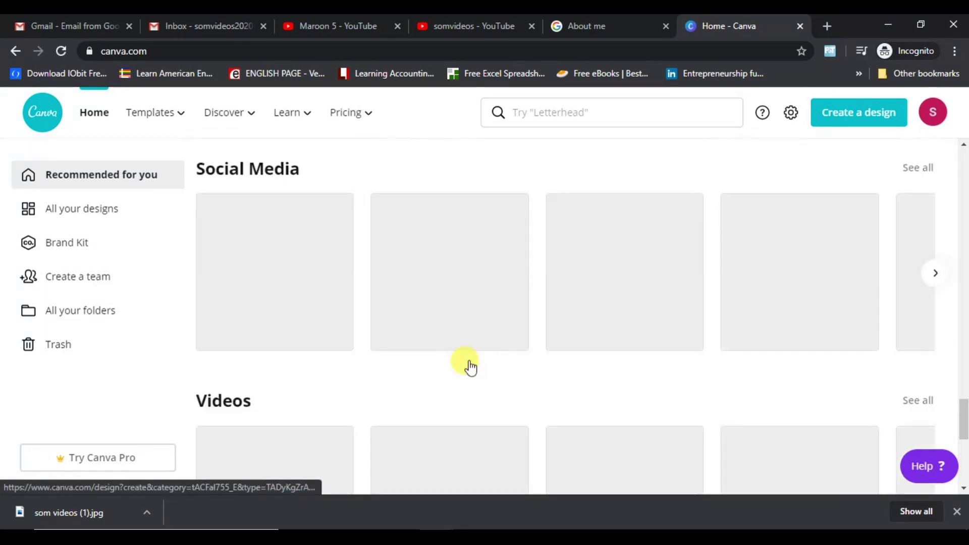
{"action": "scroll", "coordinate": [443, 337], "scroll_direction": "down", "scroll_amount": 8}
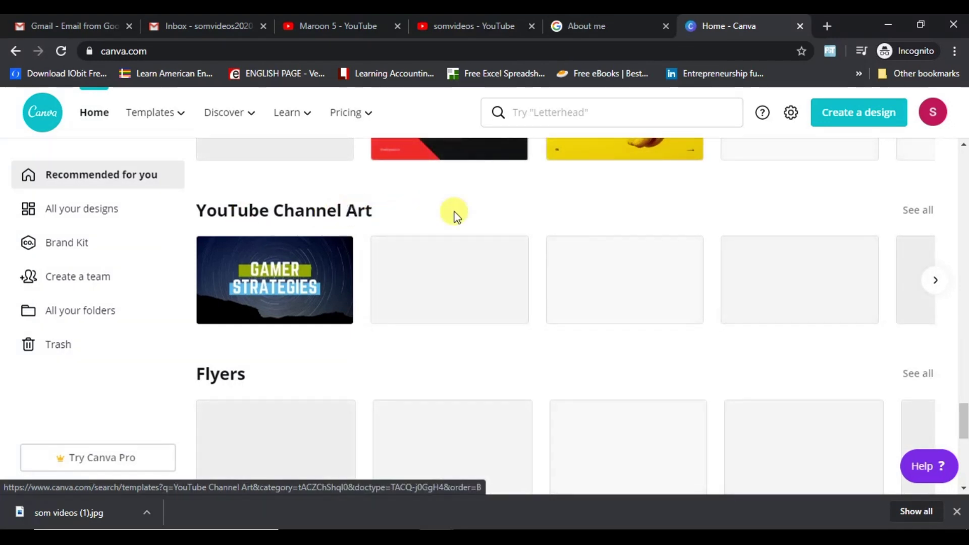
List every YouTube Channel Art template, scroll through them, and start a design from Art With Adora
{"action": "left_click", "coordinate": [915, 214]}
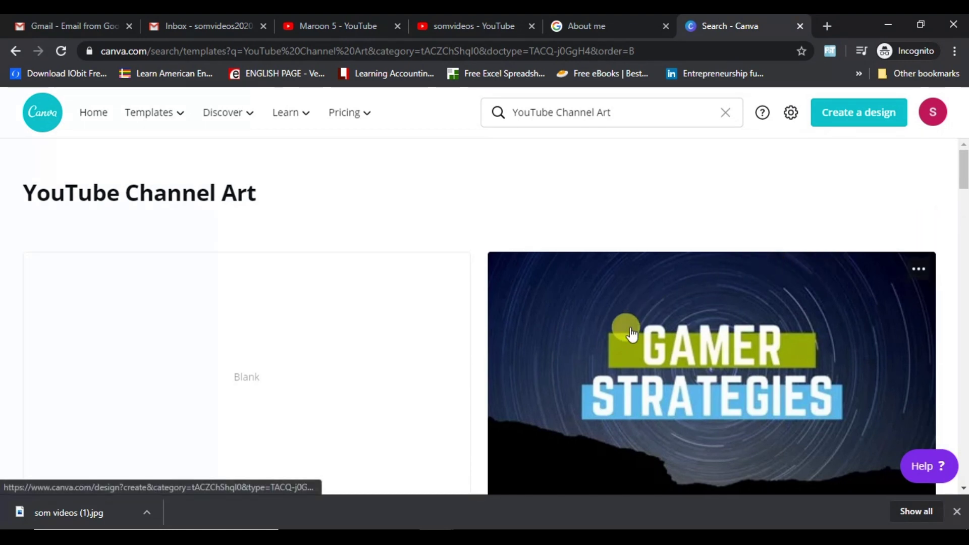
{"action": "scroll", "coordinate": [631, 333], "scroll_direction": "down", "scroll_amount": 3}
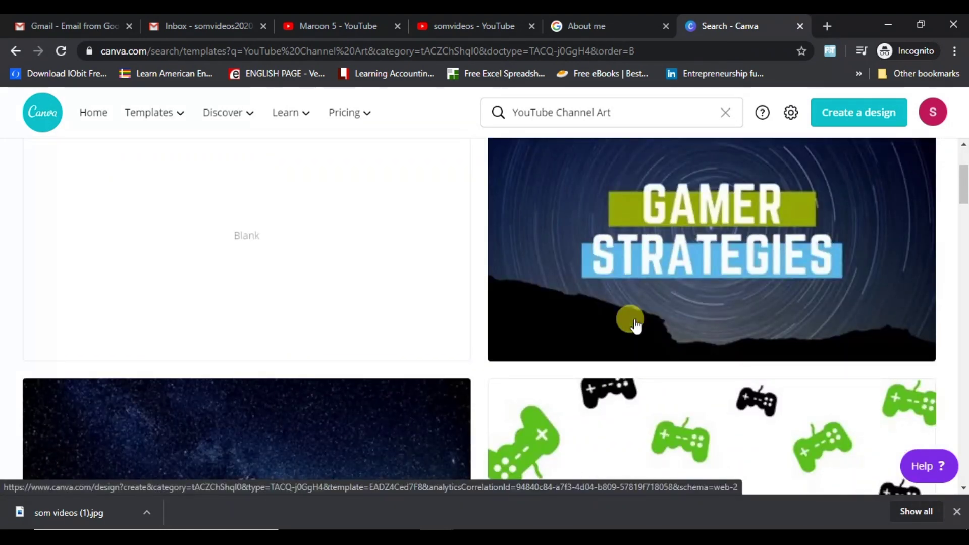
{"action": "scroll", "coordinate": [640, 318], "scroll_direction": "down", "scroll_amount": 3}
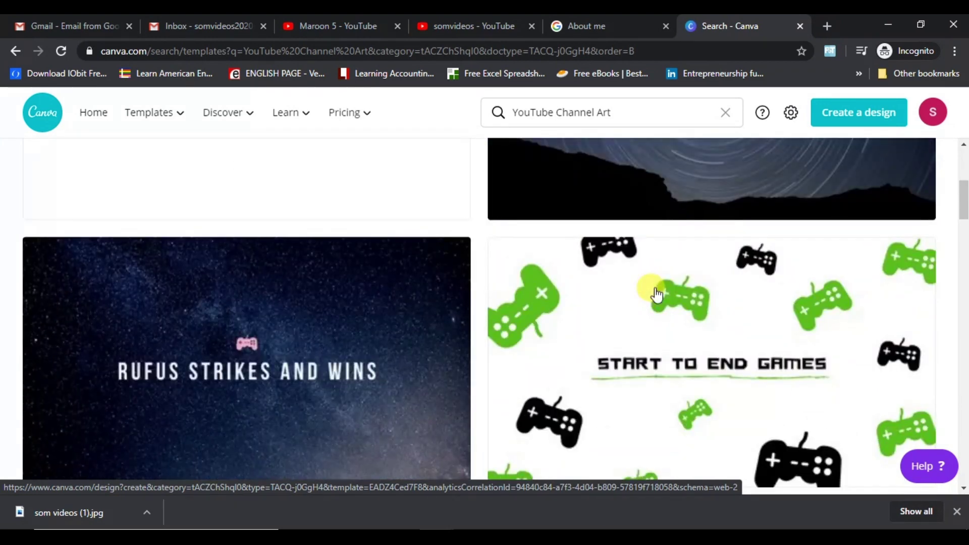
{"action": "scroll", "coordinate": [800, 389], "scroll_direction": "down", "scroll_amount": 6}
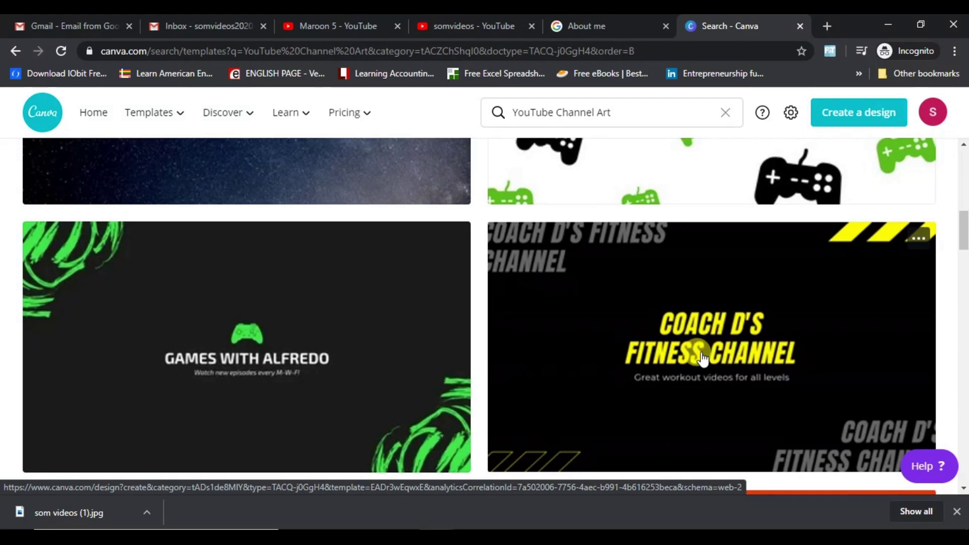
{"action": "scroll", "coordinate": [702, 358], "scroll_direction": "up", "scroll_amount": 6}
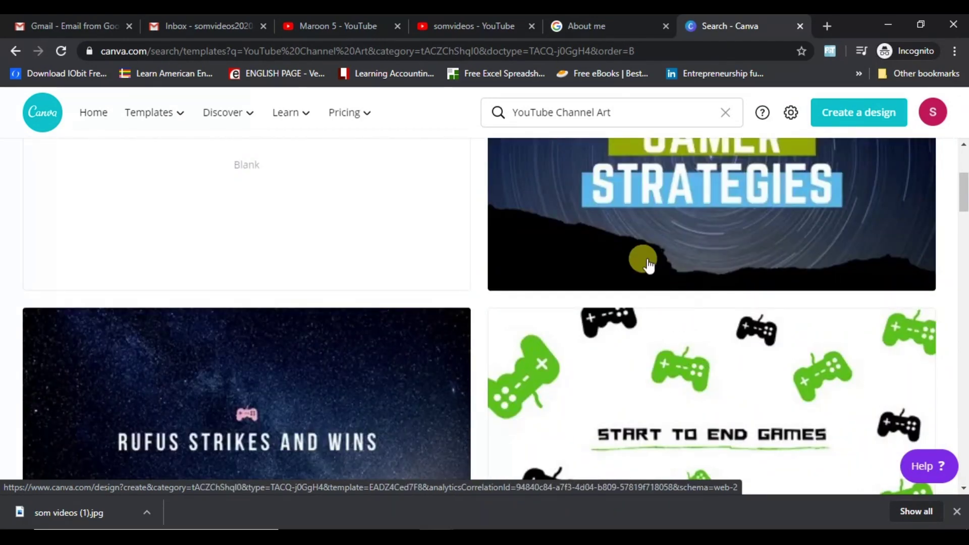
{"action": "scroll", "coordinate": [640, 305], "scroll_direction": "down", "scroll_amount": 12}
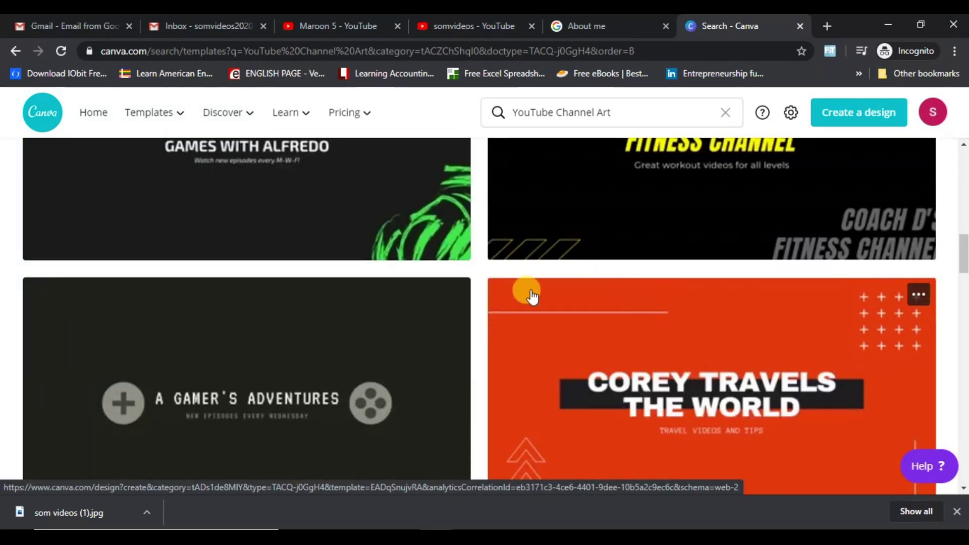
{"action": "scroll", "coordinate": [676, 389], "scroll_direction": "down", "scroll_amount": 12}
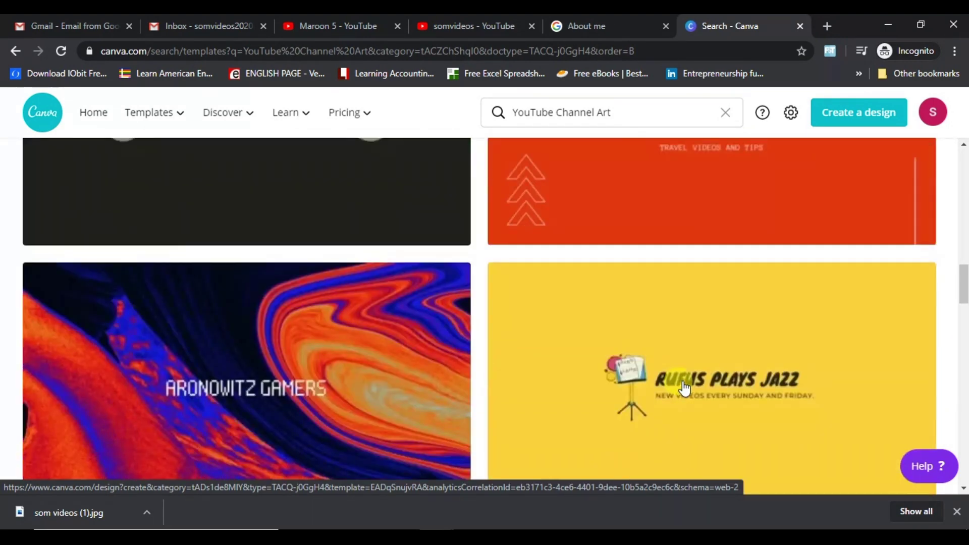
{"action": "scroll", "coordinate": [707, 394], "scroll_direction": "down", "scroll_amount": 2}
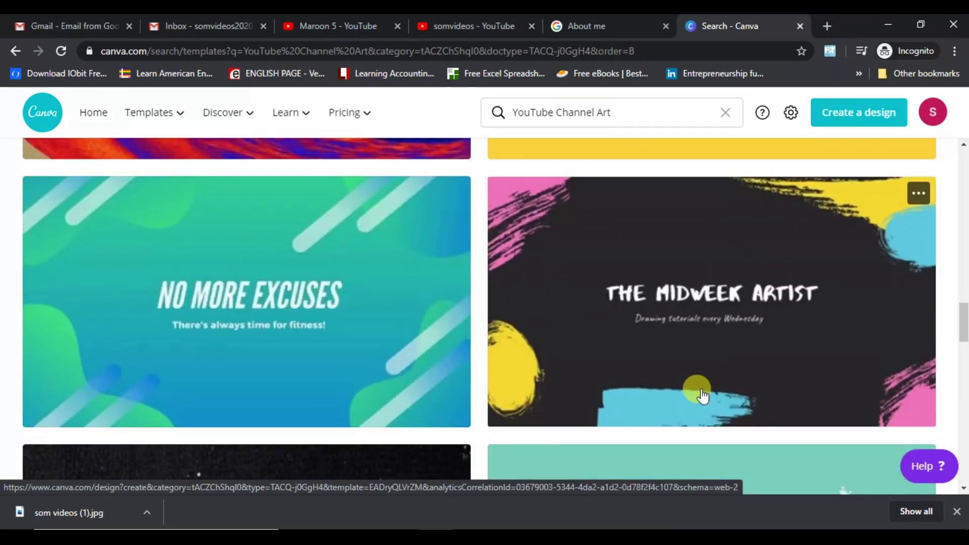
{"action": "scroll", "coordinate": [702, 396], "scroll_direction": "down", "scroll_amount": 3}
{"action": "scroll", "coordinate": [702, 396], "scroll_direction": "down", "scroll_amount": 8}
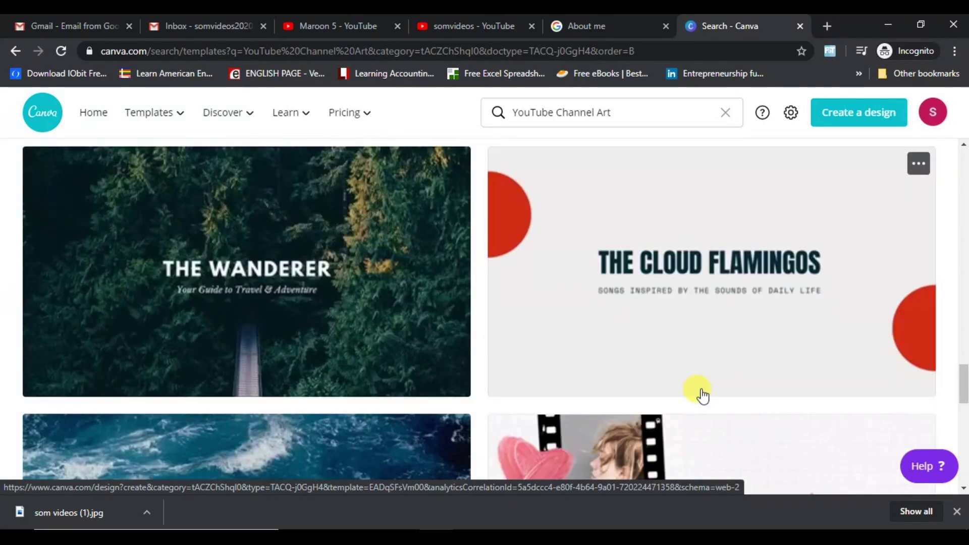
{"action": "scroll", "coordinate": [702, 396], "scroll_direction": "down", "scroll_amount": 4}
{"action": "scroll", "coordinate": [703, 396], "scroll_direction": "down", "scroll_amount": 7}
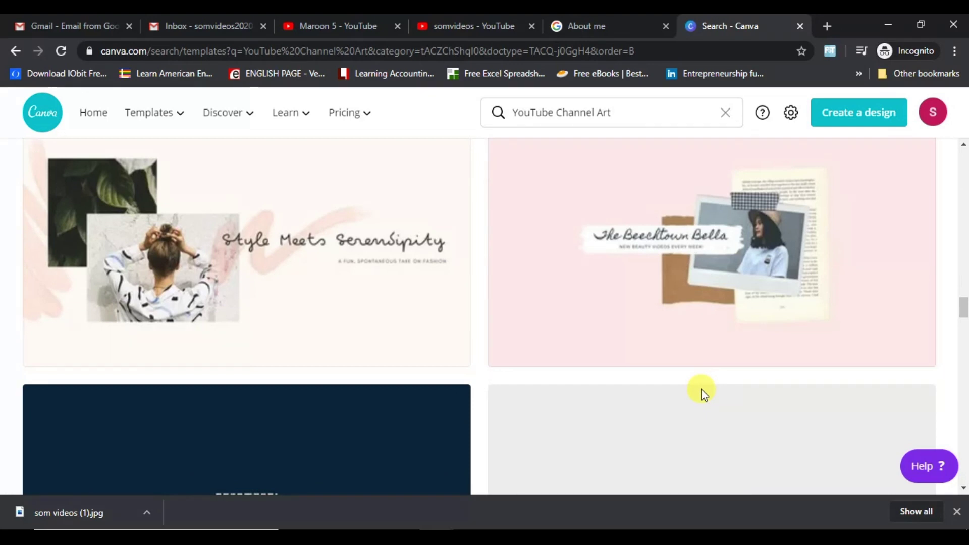
{"action": "scroll", "coordinate": [701, 388], "scroll_direction": "down", "scroll_amount": 5}
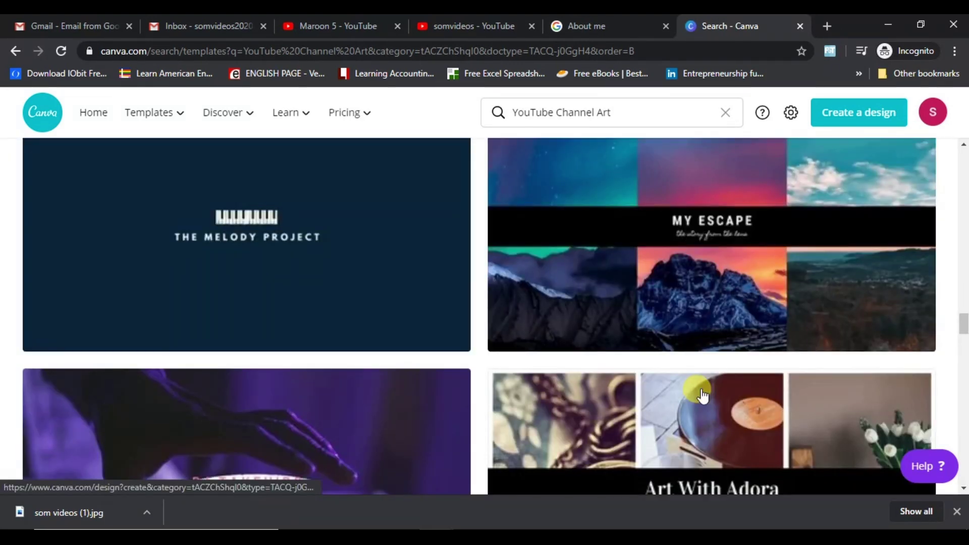
{"action": "scroll", "coordinate": [702, 395], "scroll_direction": "down", "scroll_amount": 4}
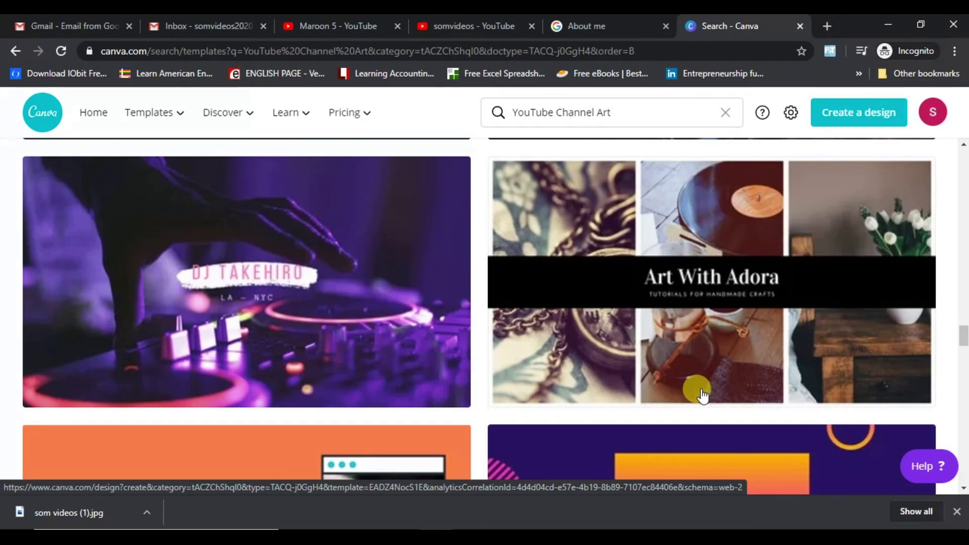
{"action": "mouse_move", "coordinate": [640, 268]}
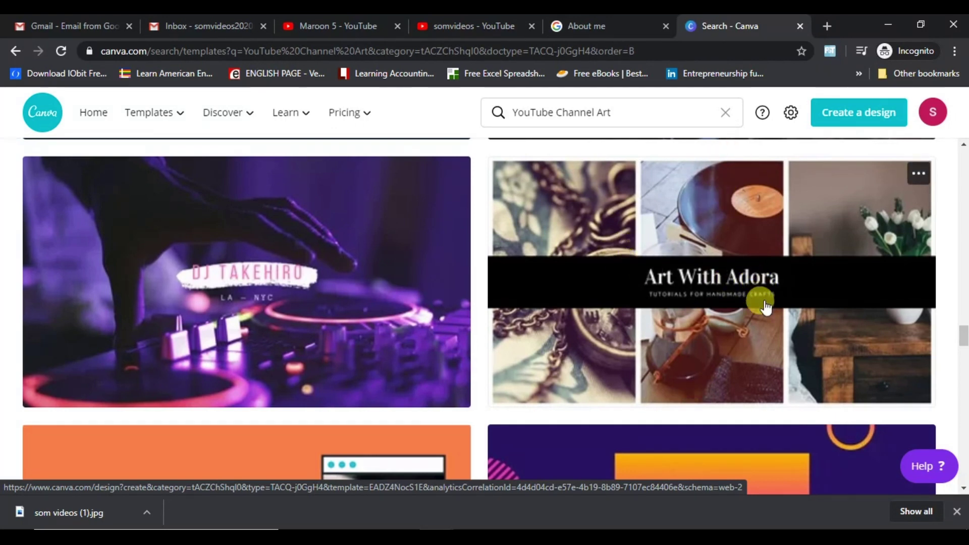
{"action": "scroll", "coordinate": [765, 306], "scroll_direction": "down", "scroll_amount": 5}
{"action": "scroll", "coordinate": [765, 305], "scroll_direction": "down", "scroll_amount": 4}
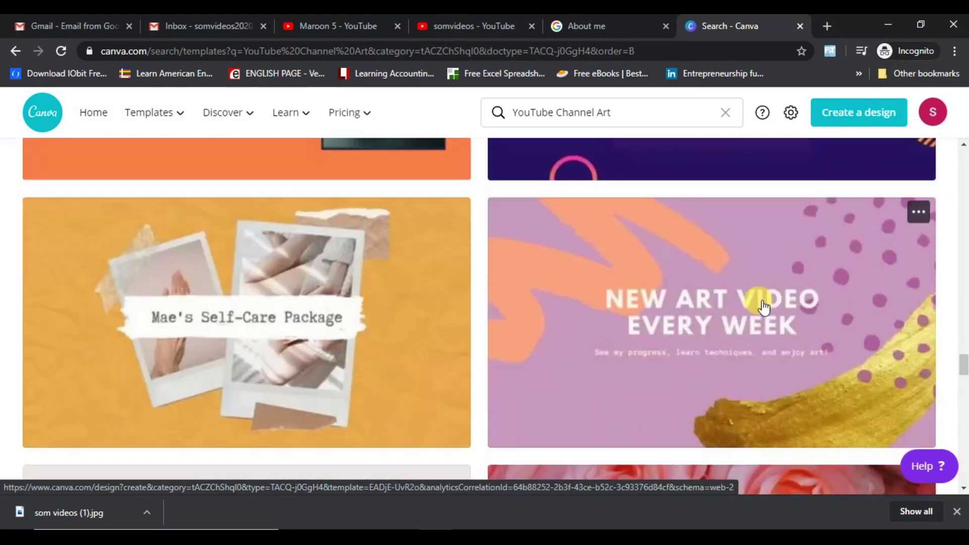
{"action": "scroll", "coordinate": [765, 306], "scroll_direction": "down", "scroll_amount": 7}
{"action": "scroll", "coordinate": [765, 306], "scroll_direction": "down", "scroll_amount": 3}
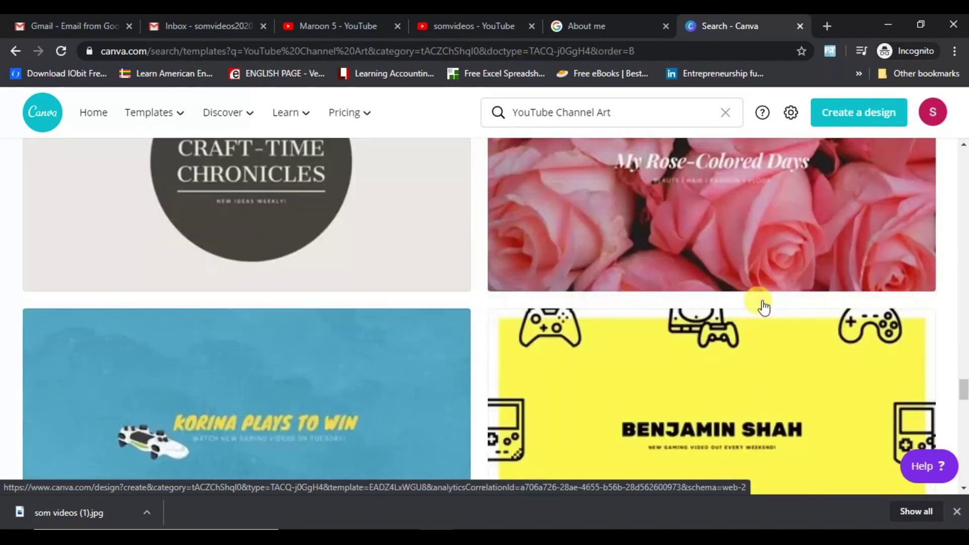
{"action": "scroll", "coordinate": [764, 306], "scroll_direction": "down", "scroll_amount": 7}
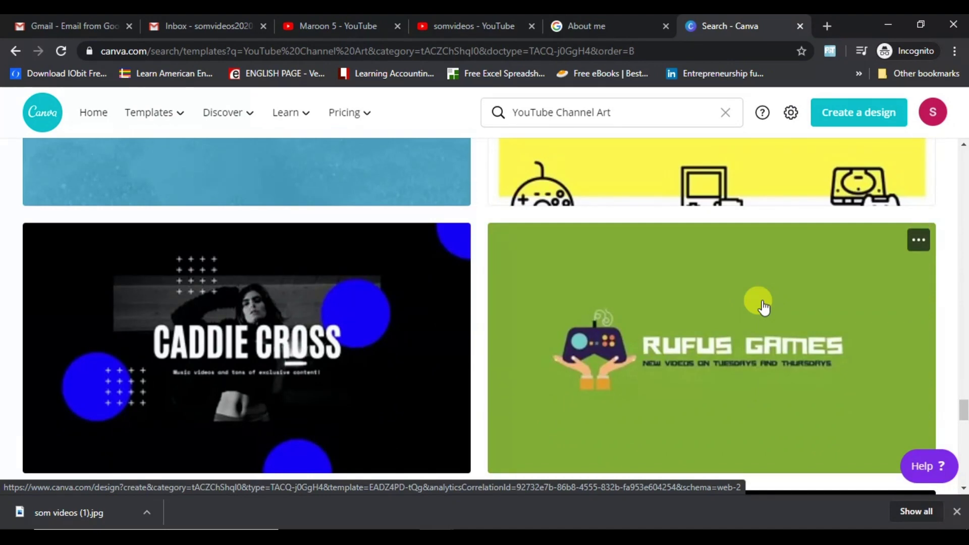
{"action": "scroll", "coordinate": [764, 306], "scroll_direction": "down", "scroll_amount": 1}
{"action": "scroll", "coordinate": [764, 305], "scroll_direction": "down", "scroll_amount": 3}
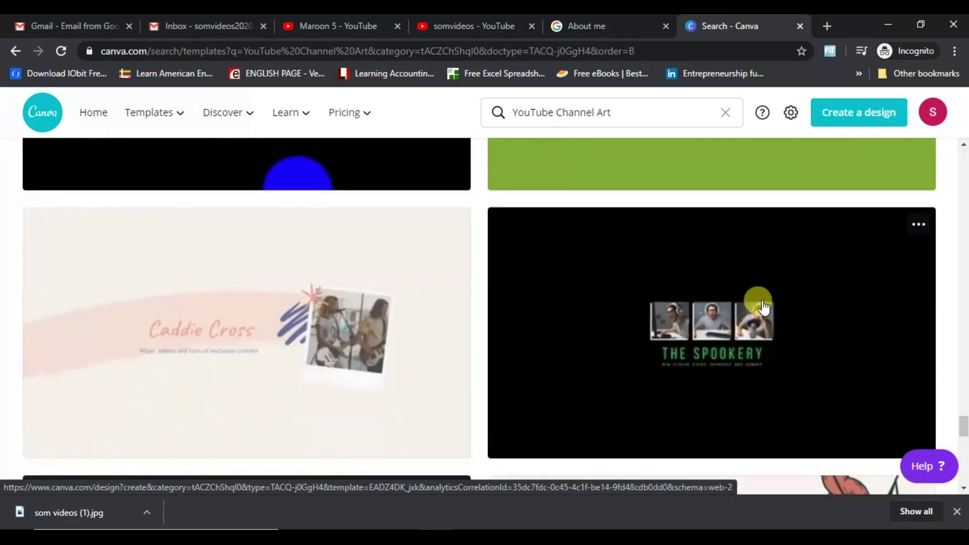
{"action": "scroll", "coordinate": [763, 306], "scroll_direction": "down", "scroll_amount": 6}
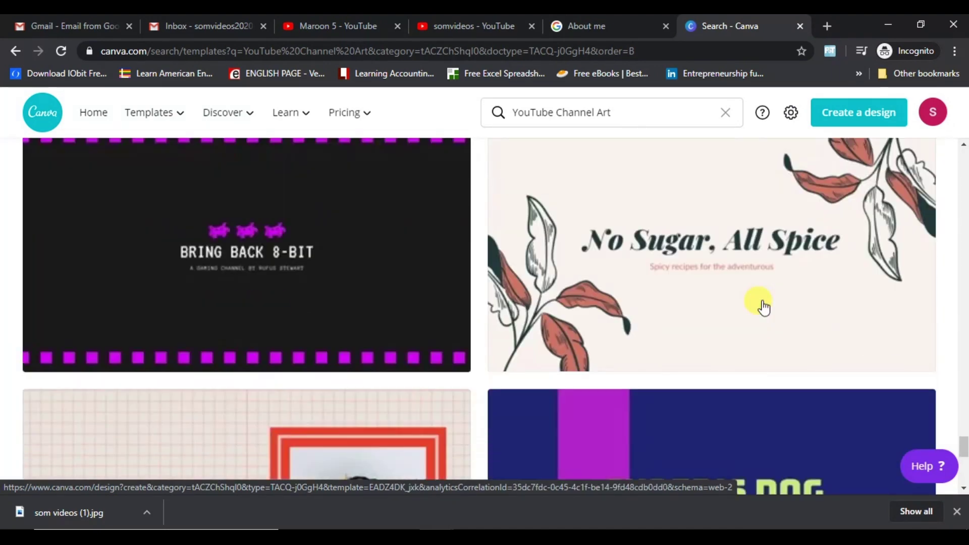
{"action": "scroll", "coordinate": [764, 306], "scroll_direction": "down", "scroll_amount": 1}
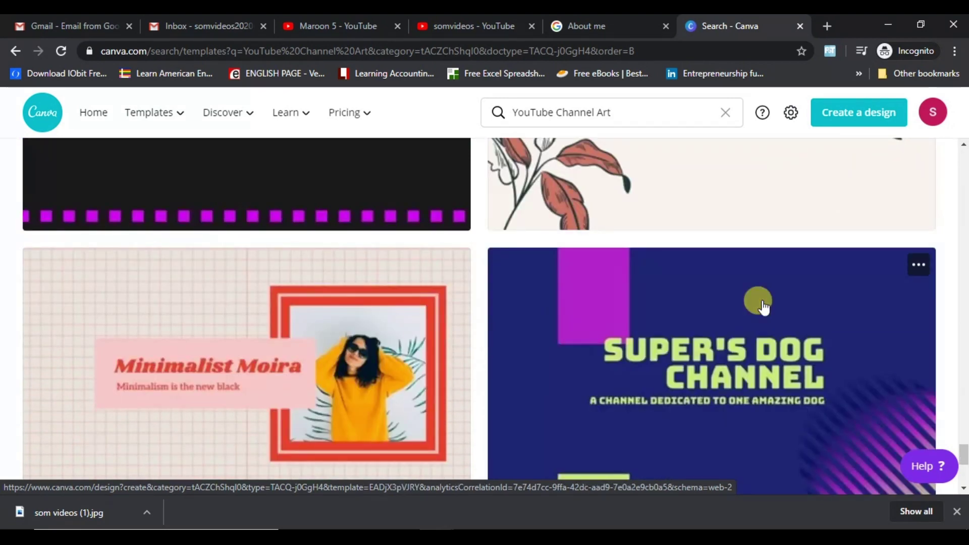
{"action": "scroll", "coordinate": [764, 306], "scroll_direction": "down", "scroll_amount": 5}
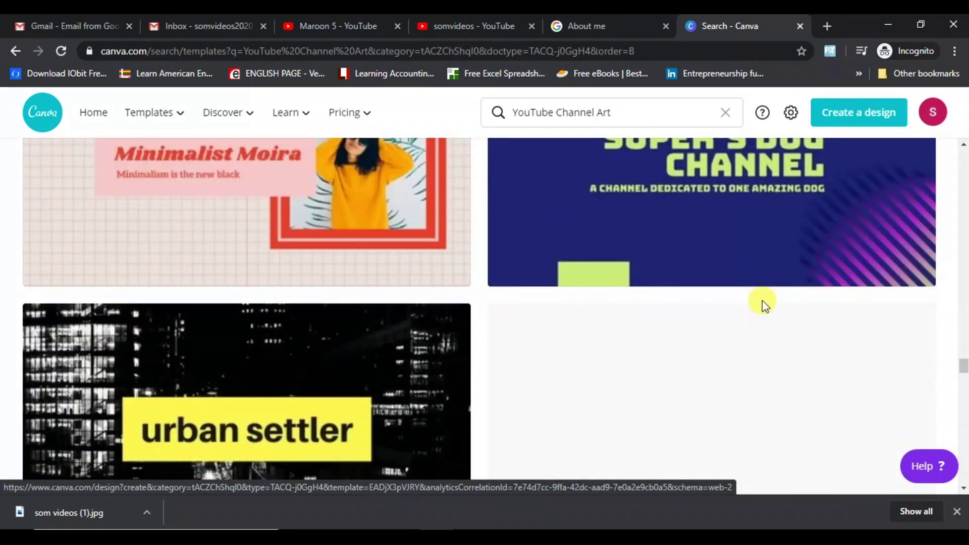
{"action": "scroll", "coordinate": [763, 306], "scroll_direction": "up", "scroll_amount": 11}
{"action": "scroll", "coordinate": [764, 306], "scroll_direction": "up", "scroll_amount": 15}
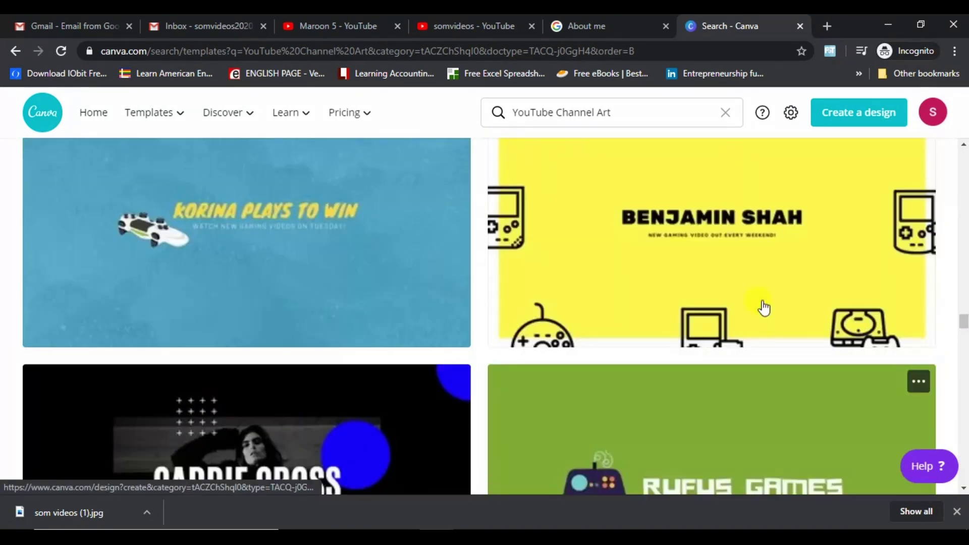
{"action": "scroll", "coordinate": [764, 306], "scroll_direction": "up", "scroll_amount": 2}
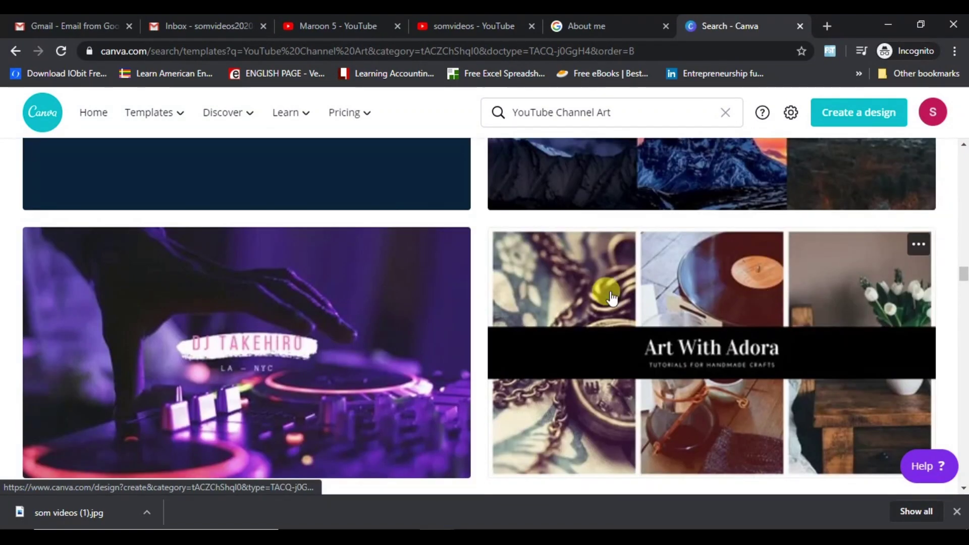
{"action": "left_click", "coordinate": [730, 356]}
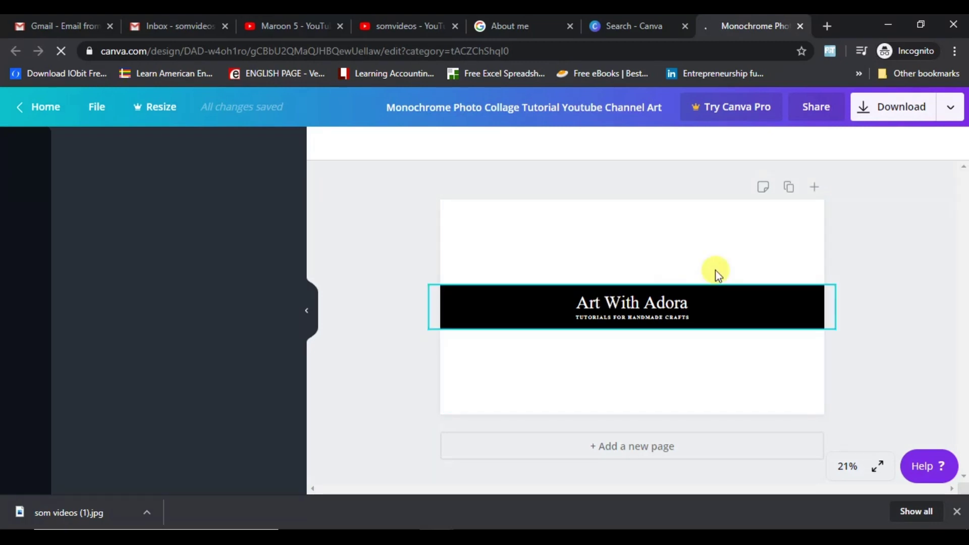
Replace the banner title 'Art With Adora' with 'Somvideos', then select the subtitle text
{"action": "left_click", "coordinate": [615, 303]}
{"action": "left_click", "coordinate": [613, 302]}
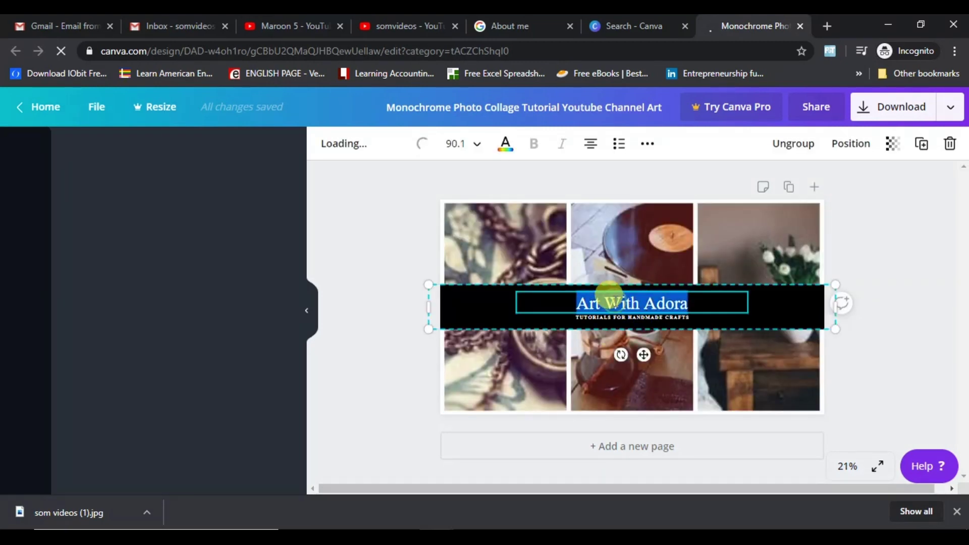
{"action": "type", "text": "Som"}
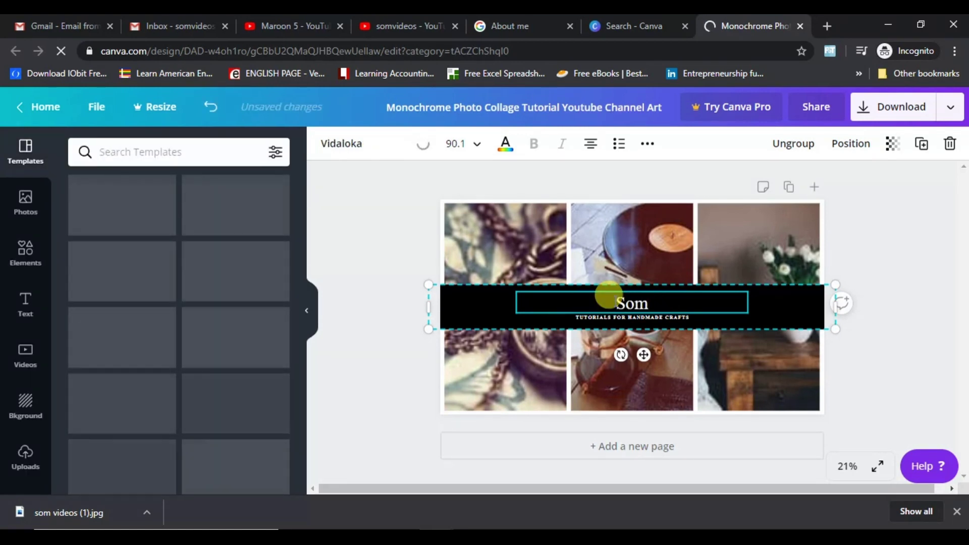
{"action": "type", "text": "videos"}
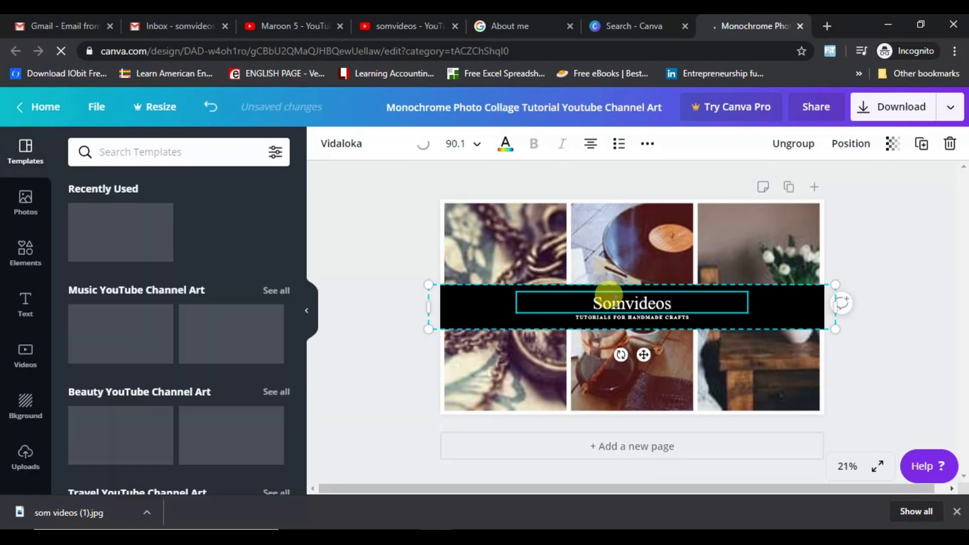
{"action": "left_click", "coordinate": [646, 317]}
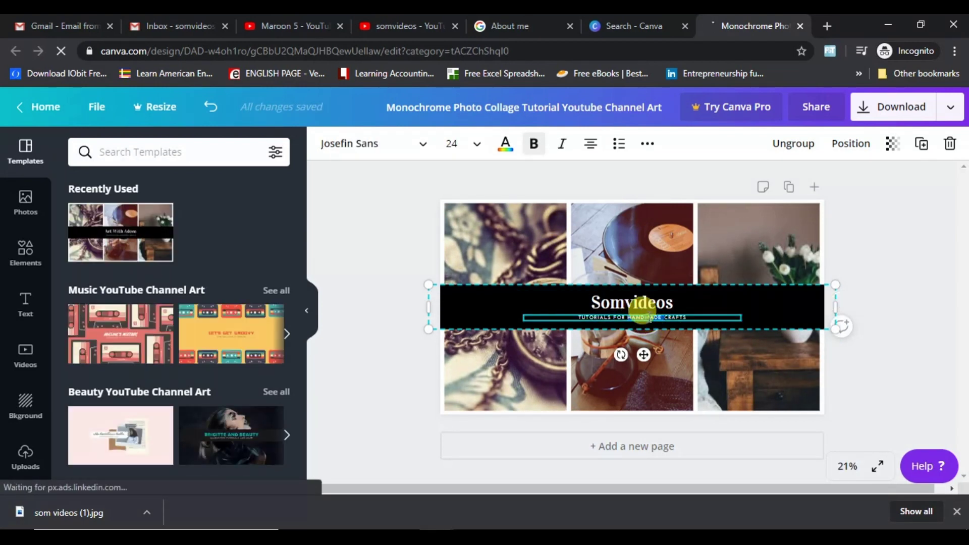
{"action": "left_click", "coordinate": [643, 316]}
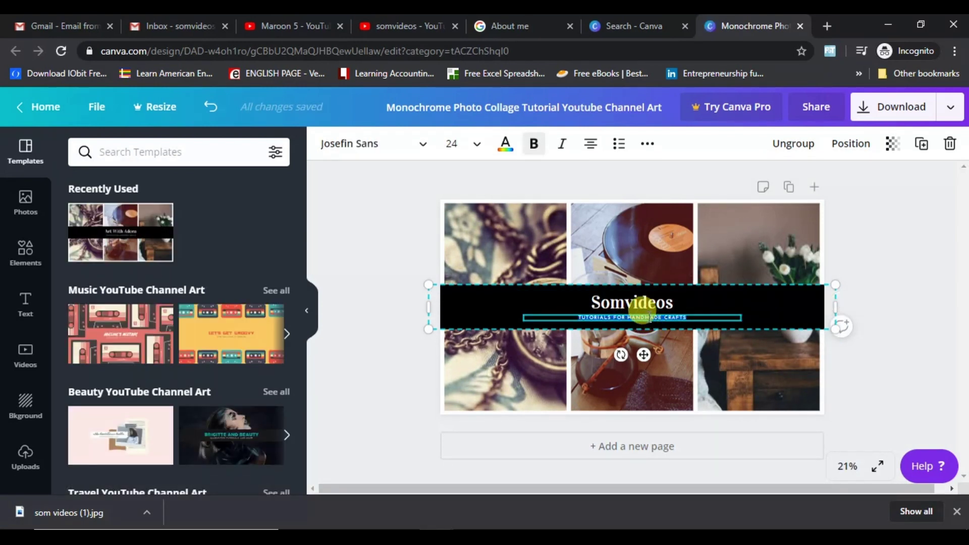
Correct the subtitle to 'PLEASE SUBSCRIBE ,LIKE AND SHARE' and set its font size to 32
{"action": "type", "text": "FLE"}
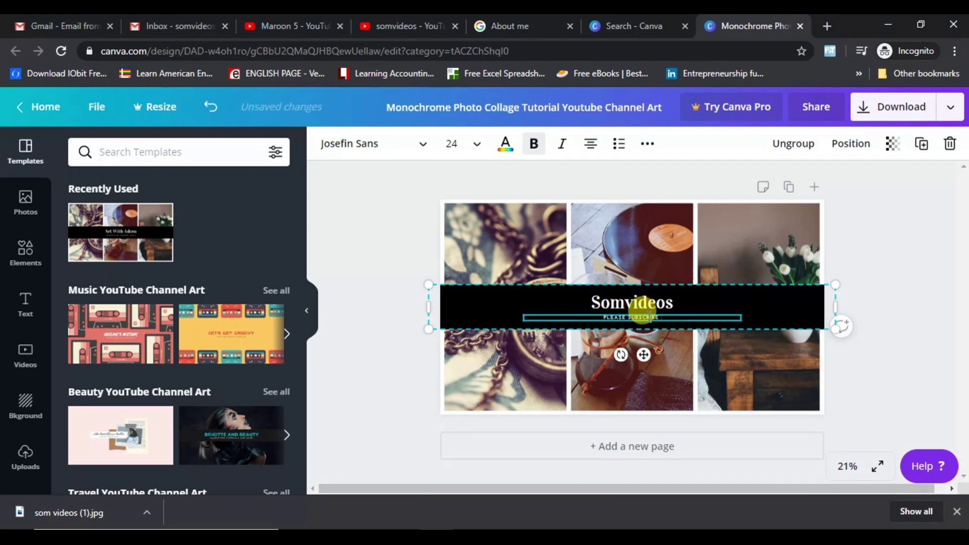
{"action": "type", "text": "LIKE ANDH SHARE"}
{"action": "key", "text": "BackSpace"}
{"action": "key", "text": "BackSpace"}
{"action": "key", "text": "BackSpace"}
{"action": "key", "text": "BackSpace"}
{"action": "key", "text": "BackSpace"}
{"action": "key", "text": "BackSpace"}
{"action": "key", "text": "BackSpace"}
{"action": "key", "text": "BackSpace"}
{"action": "type", "text": "D SHARE"}
{"action": "left_click", "coordinate": [545, 303]}
{"action": "left_click", "coordinate": [619, 318]}
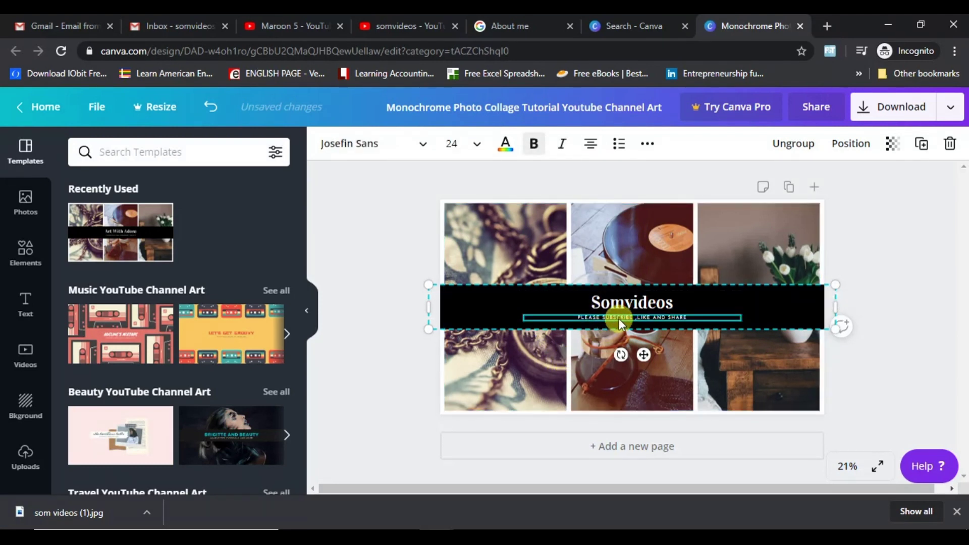
{"action": "left_click", "coordinate": [470, 148]}
{"action": "left_click", "coordinate": [465, 317]}
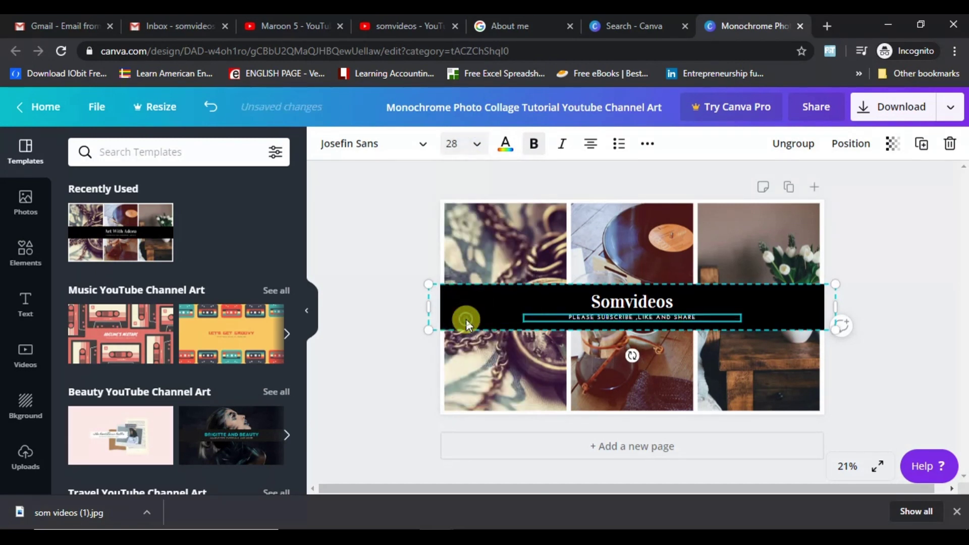
{"action": "left_click", "coordinate": [470, 145]}
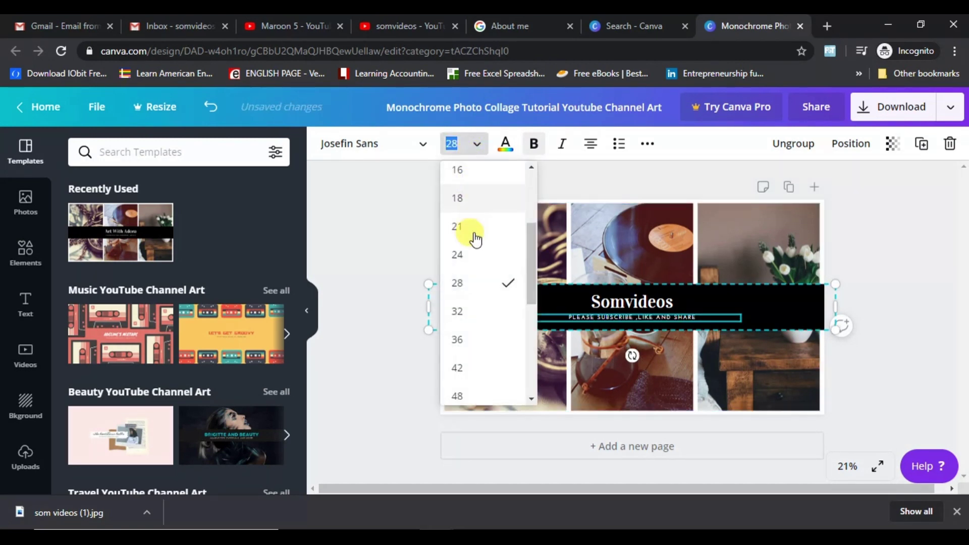
{"action": "left_click", "coordinate": [485, 306]}
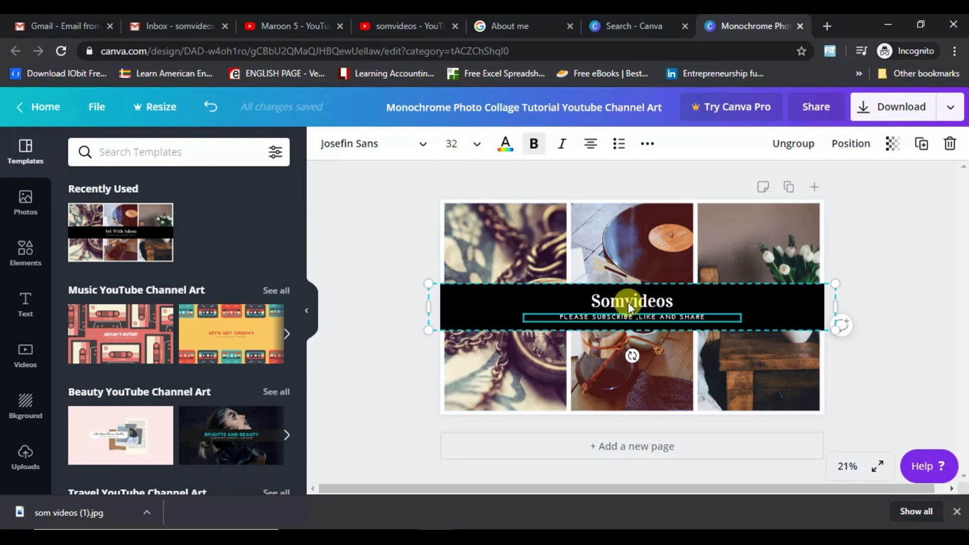
Enlarge the Somvideos title text to font size 104
{"action": "left_click", "coordinate": [605, 298]}
{"action": "left_click", "coordinate": [464, 143]}
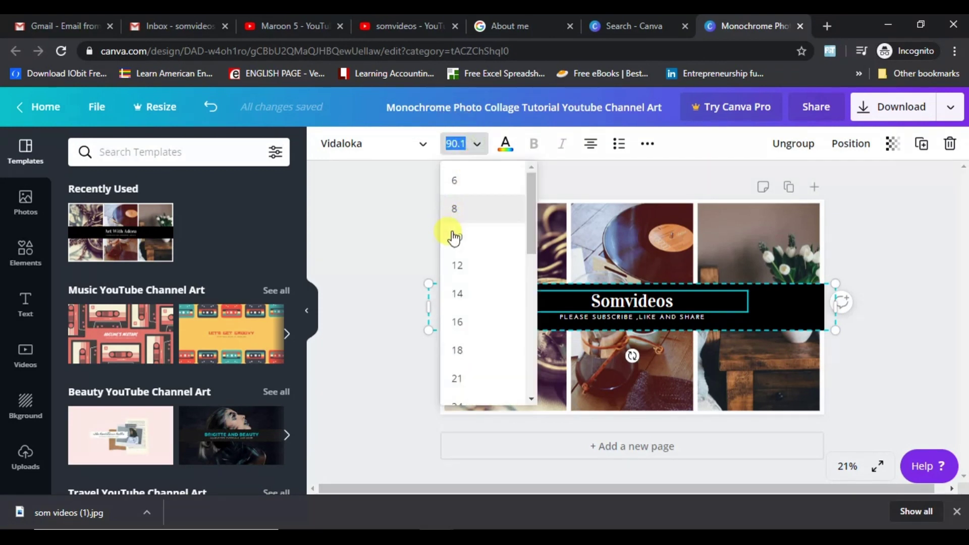
{"action": "left_click", "coordinate": [458, 265]}
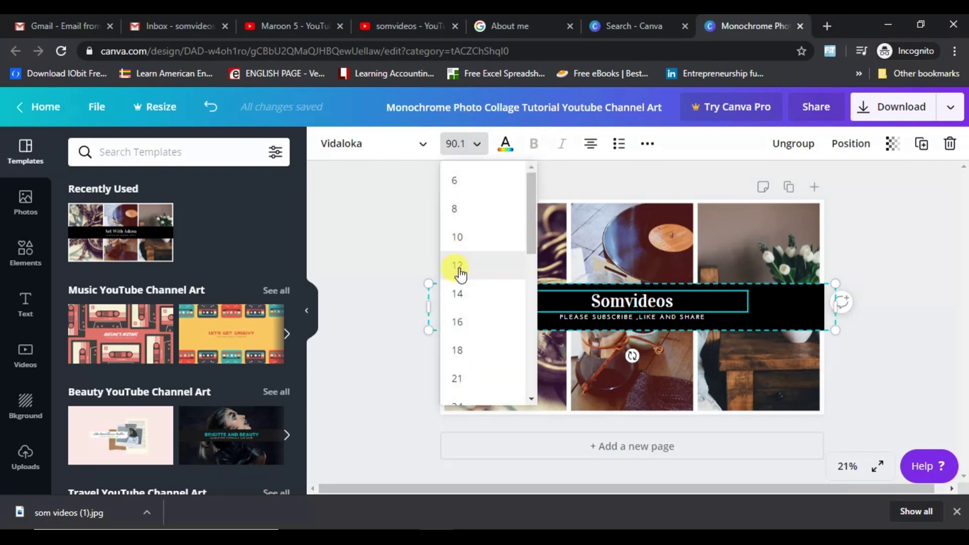
{"action": "left_click", "coordinate": [470, 151]}
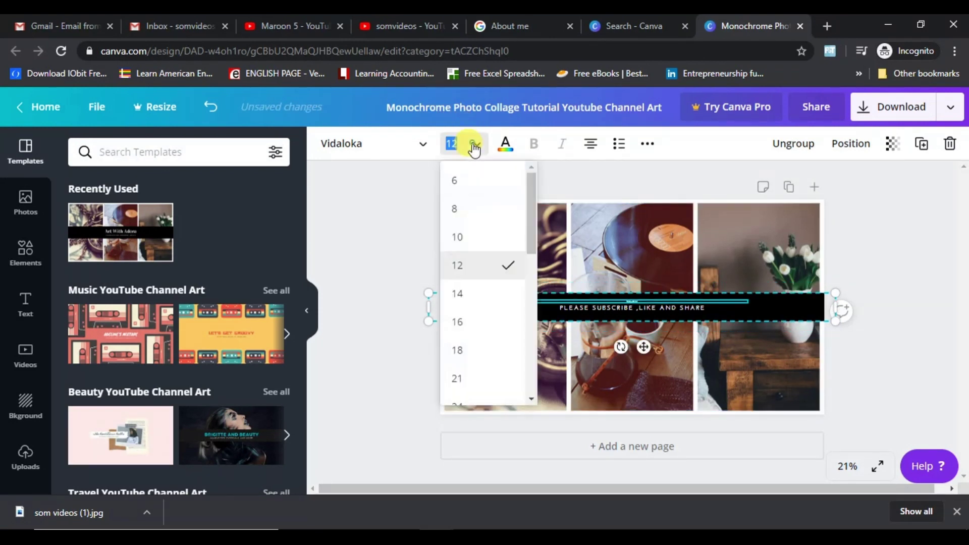
{"action": "scroll", "coordinate": [456, 283], "scroll_direction": "down", "scroll_amount": 5}
{"action": "left_click", "coordinate": [479, 308]}
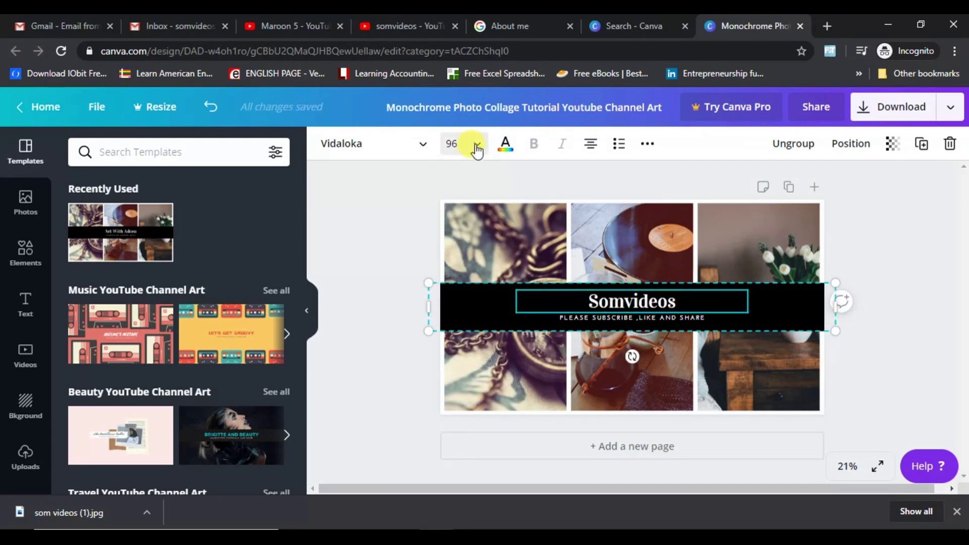
{"action": "left_click", "coordinate": [476, 150]}
{"action": "left_click", "coordinate": [471, 331]}
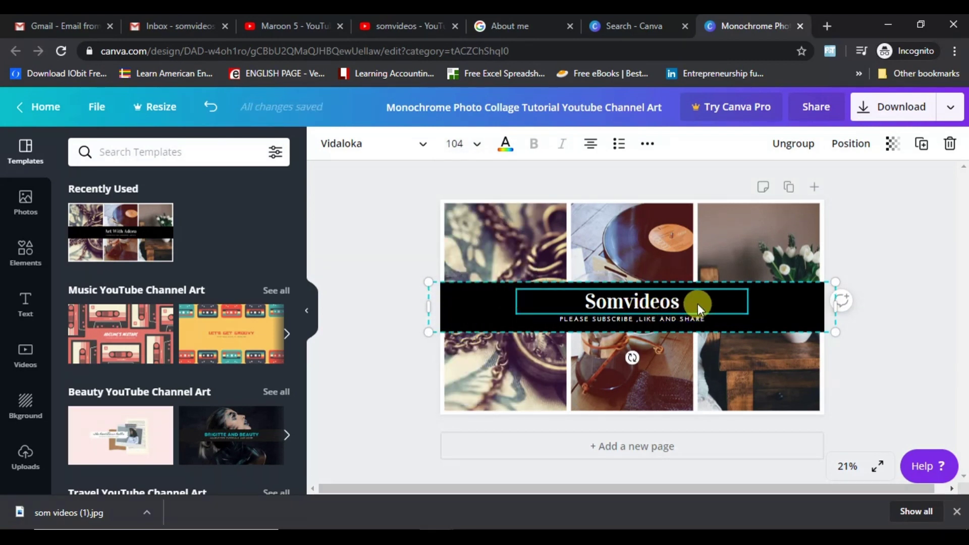
Select the photo collage grid to check it, then deselect it
{"action": "left_click", "coordinate": [737, 378]}
{"action": "scroll", "coordinate": [168, 271], "scroll_direction": "down", "scroll_amount": 2}
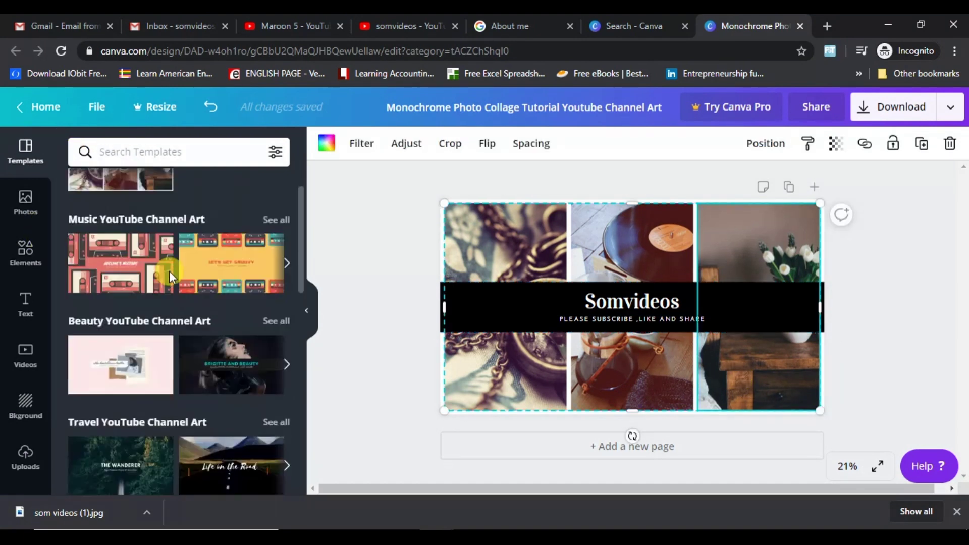
{"action": "scroll", "coordinate": [169, 270], "scroll_direction": "up", "scroll_amount": 1}
{"action": "scroll", "coordinate": [169, 270], "scroll_direction": "up", "scroll_amount": 1}
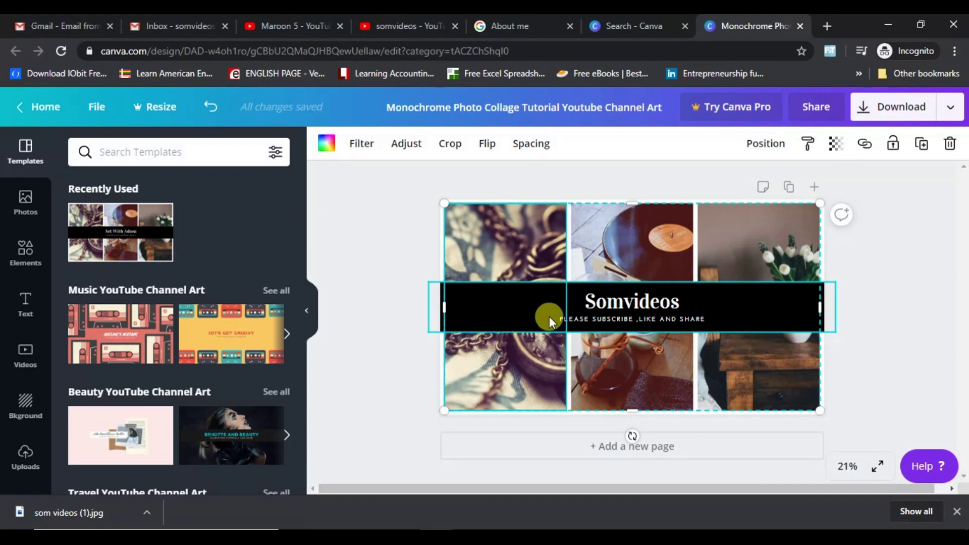
{"action": "left_click", "coordinate": [910, 292]}
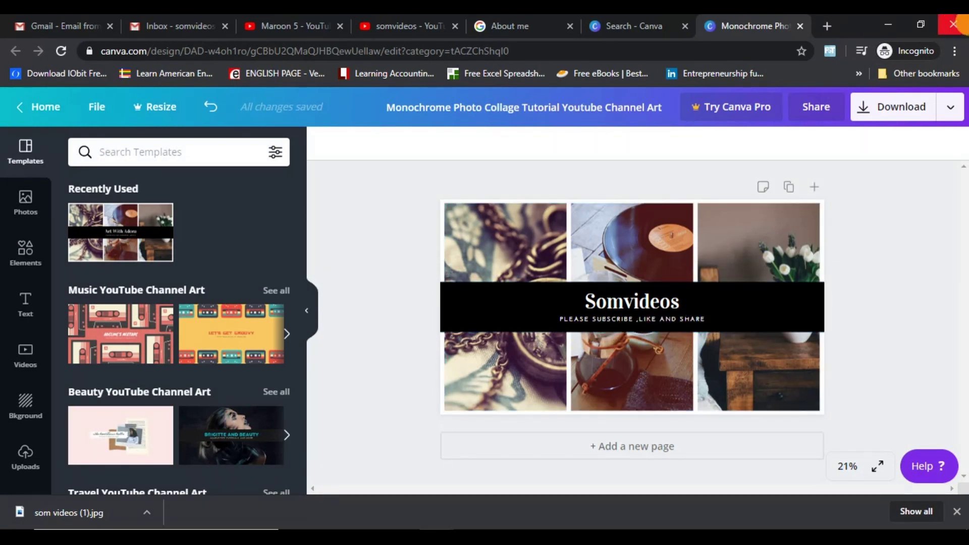
Download the banner with file type JPG and dismiss the referral popup
{"action": "left_click", "coordinate": [896, 111]}
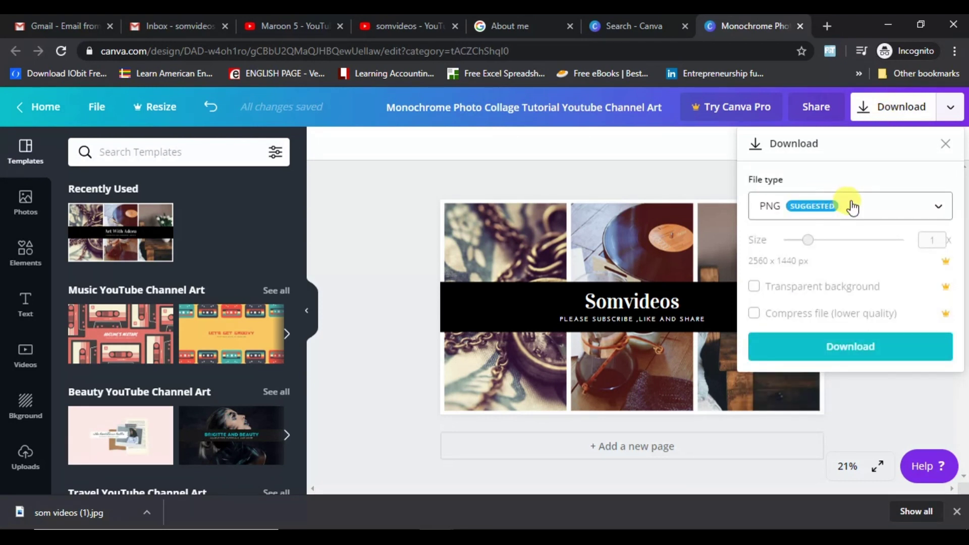
{"action": "left_click", "coordinate": [847, 206]}
{"action": "left_click", "coordinate": [786, 252]}
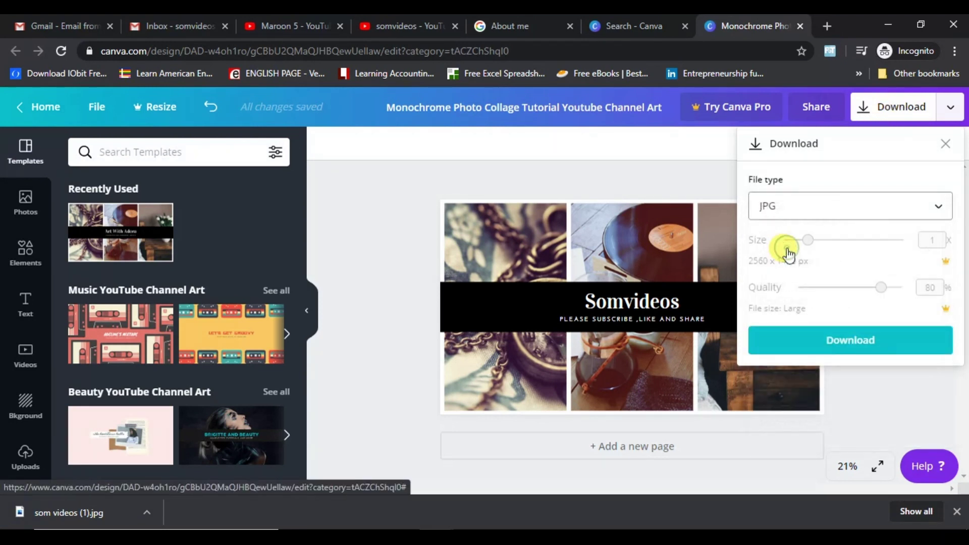
{"action": "left_click", "coordinate": [860, 337]}
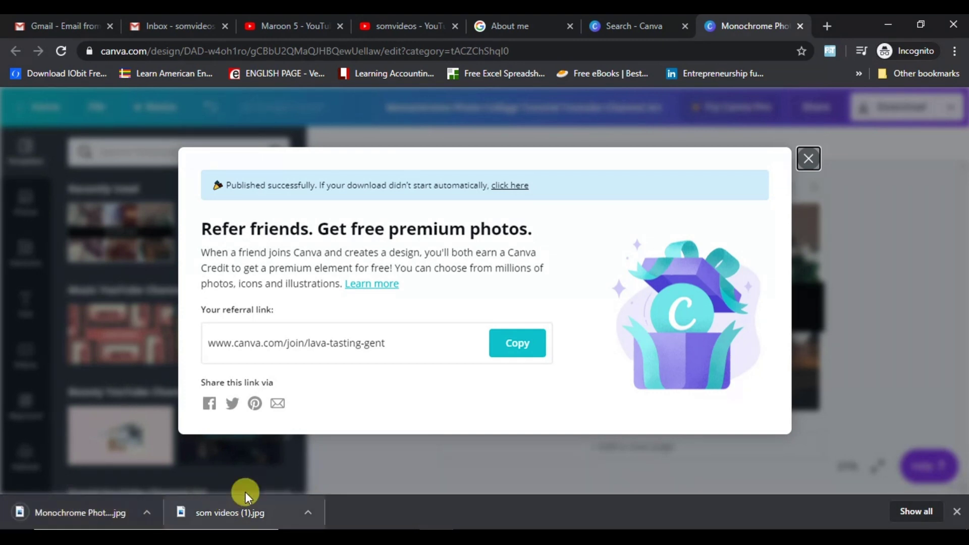
{"action": "left_click", "coordinate": [809, 158]}
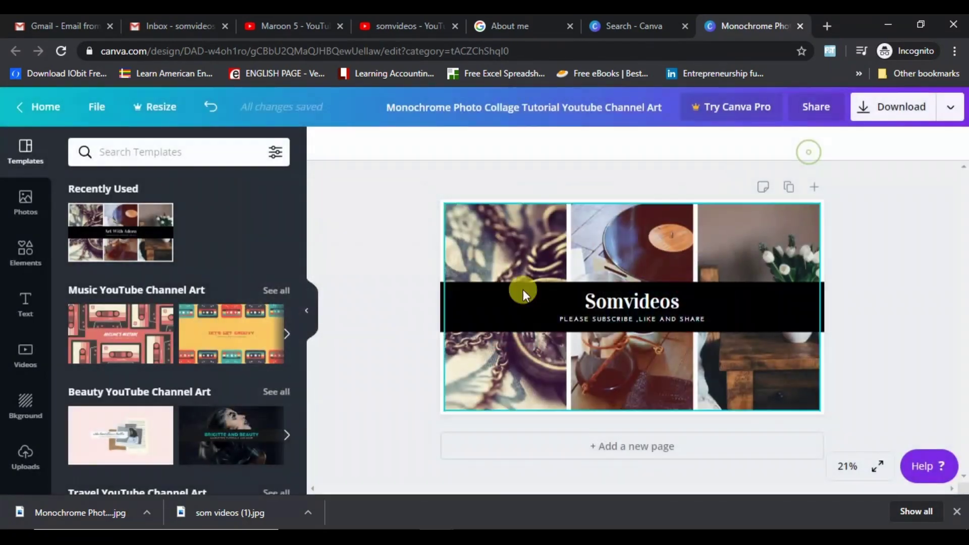
Upload the downloaded Somvideos JPG as channel art on the somvideos page
{"action": "left_click", "coordinate": [410, 25]}
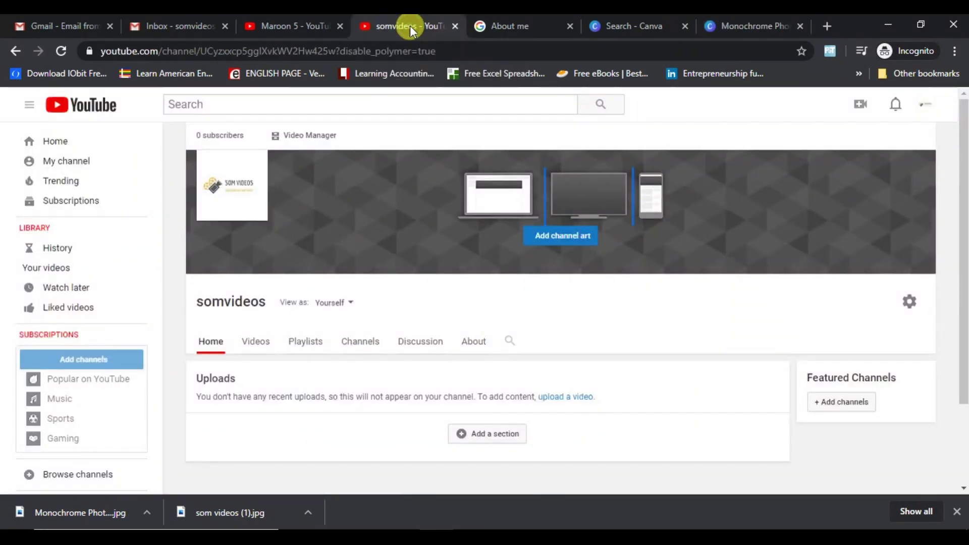
{"action": "left_click", "coordinate": [563, 237]}
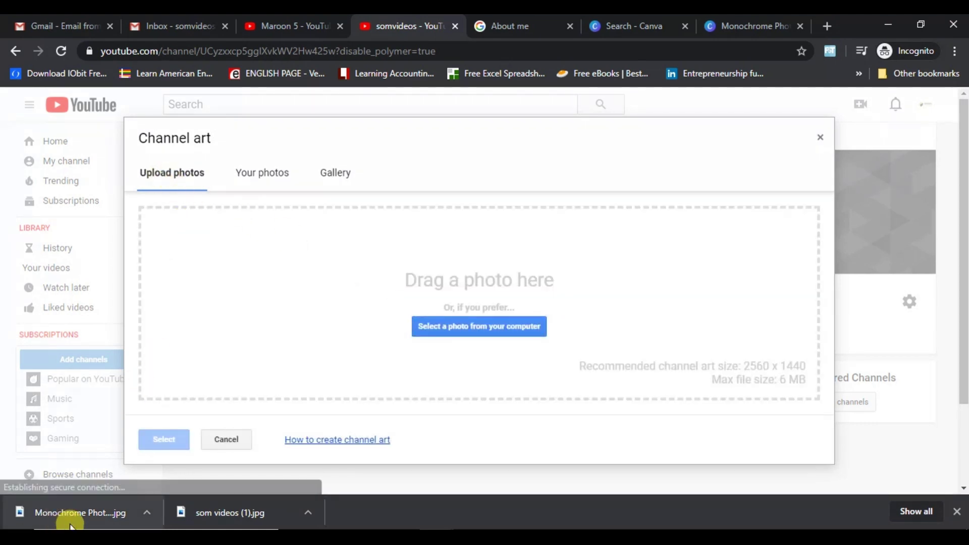
{"action": "left_click_drag", "start_coordinate": [72, 510], "coordinate": [378, 336]}
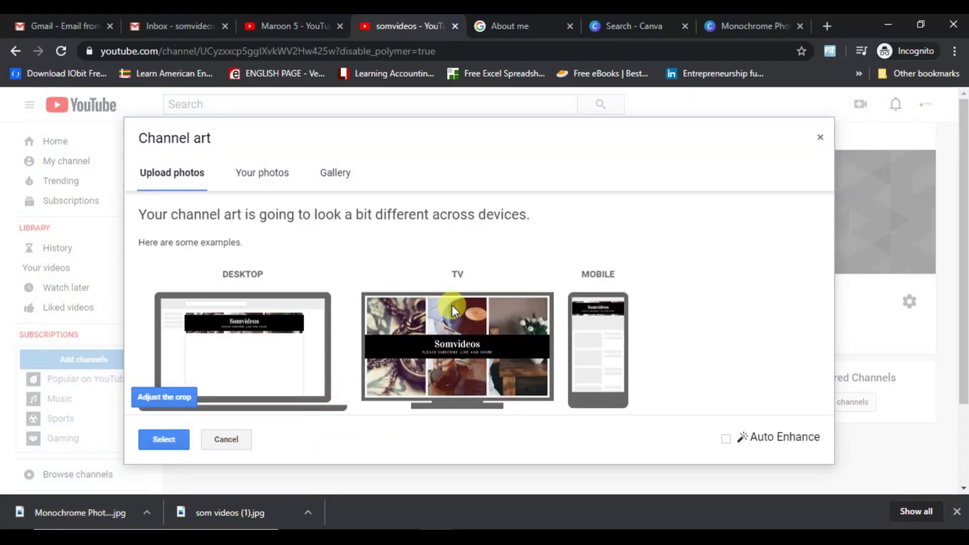
{"action": "scroll", "coordinate": [605, 285], "scroll_direction": "down", "scroll_amount": 2}
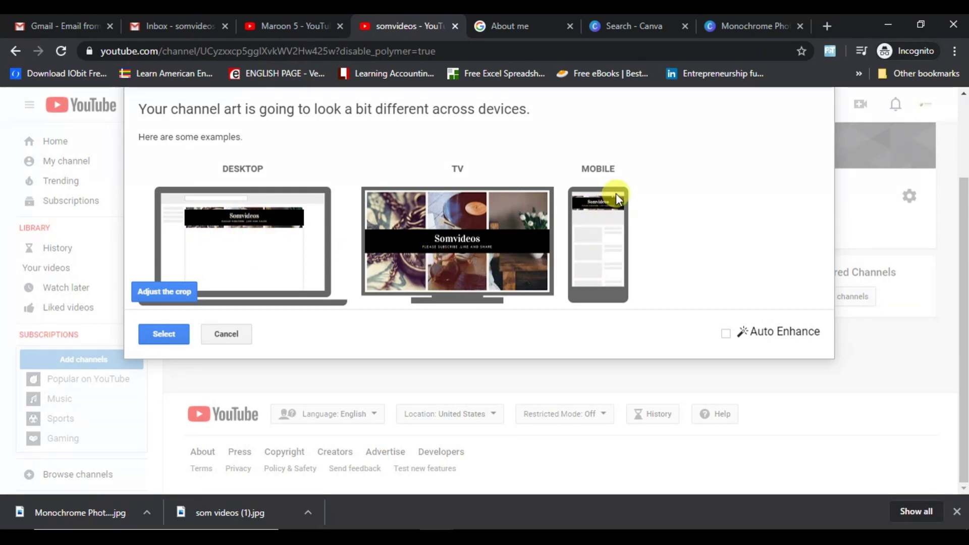
{"action": "left_click", "coordinate": [161, 334]}
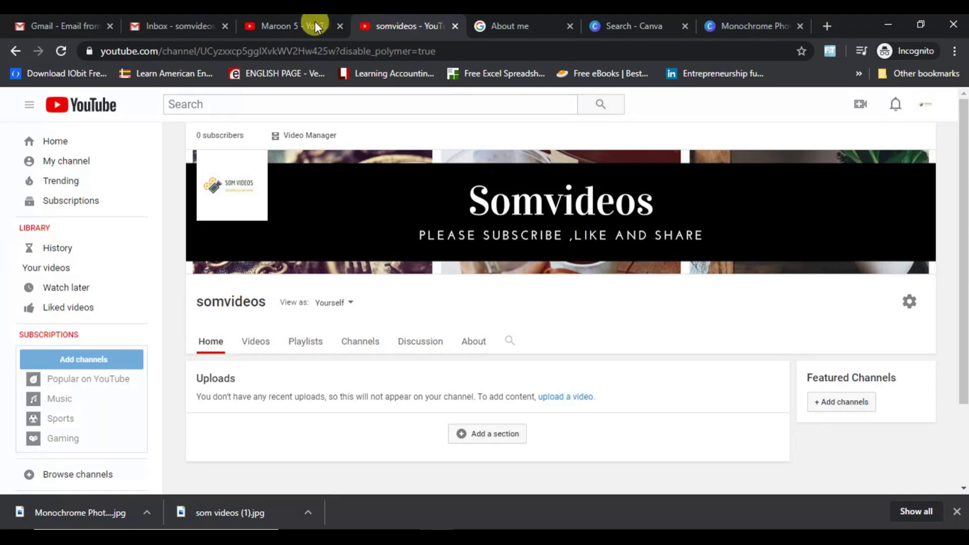
View the Maroon 5 channel's banner, then go back to the somvideos page
{"action": "left_click", "coordinate": [295, 28]}
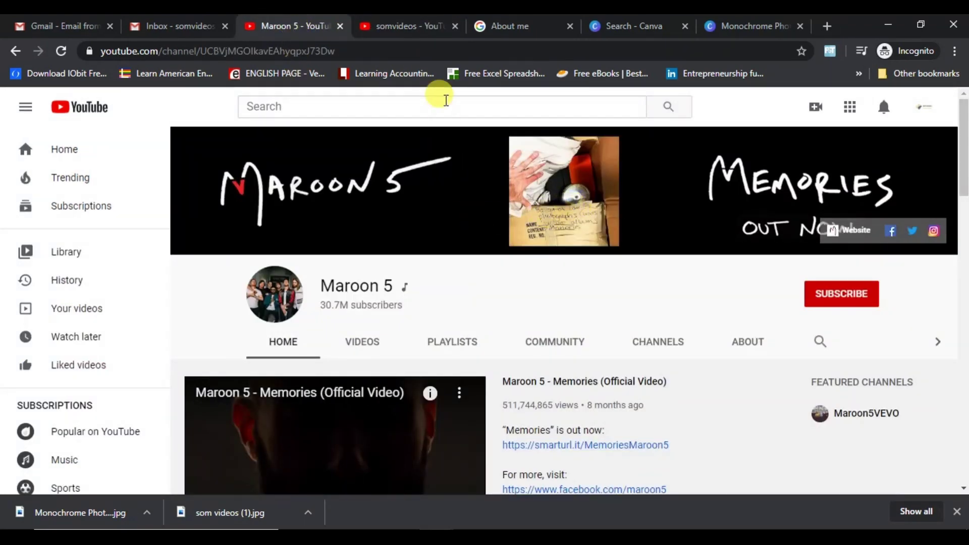
{"action": "left_click", "coordinate": [408, 26]}
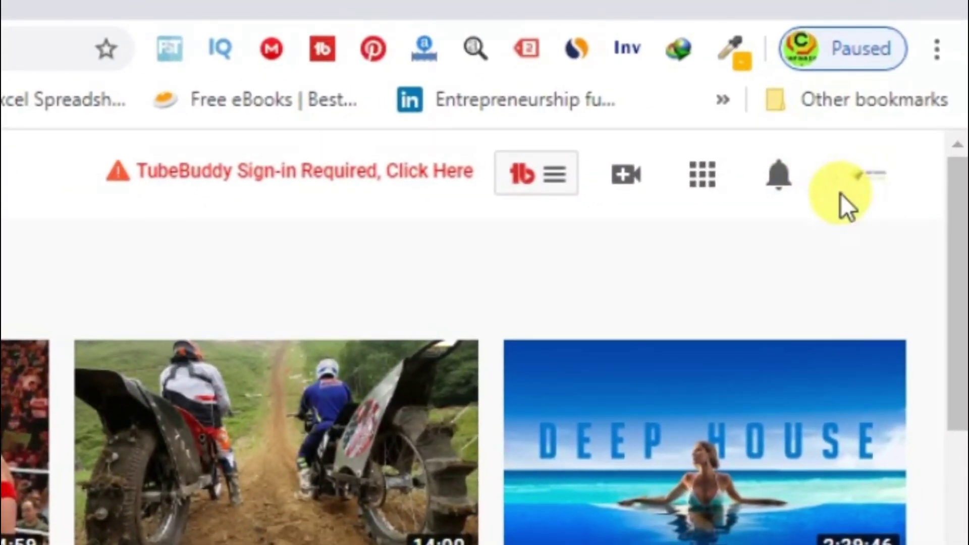
Go to the somvideos channel page through the account menu's Your channel
{"action": "left_click", "coordinate": [877, 204]}
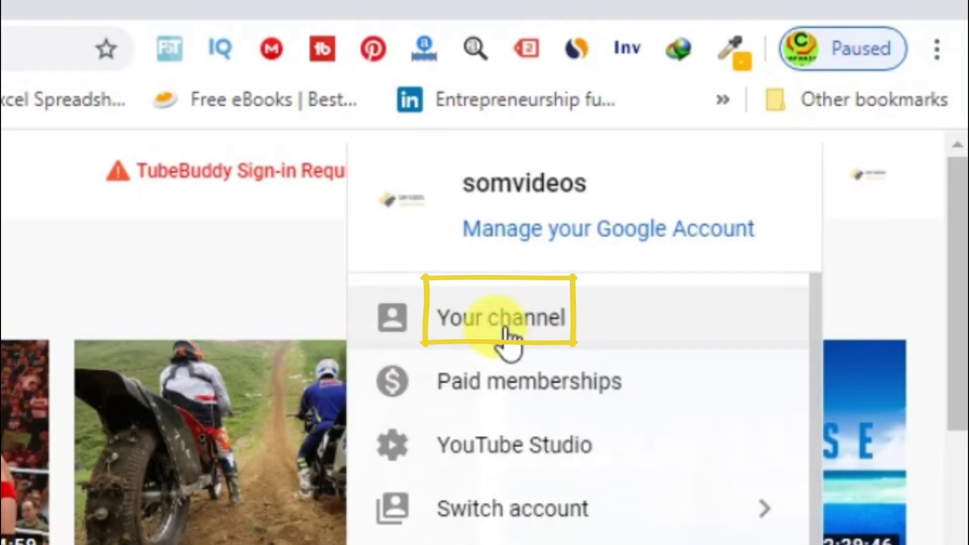
{"action": "left_click", "coordinate": [472, 346]}
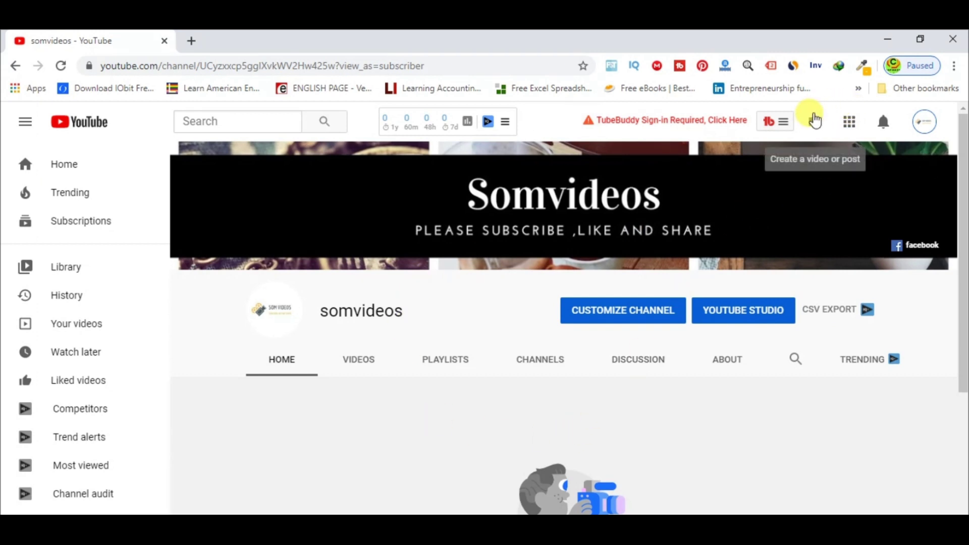
{"action": "scroll", "coordinate": [659, 411], "scroll_direction": "down", "scroll_amount": 5}
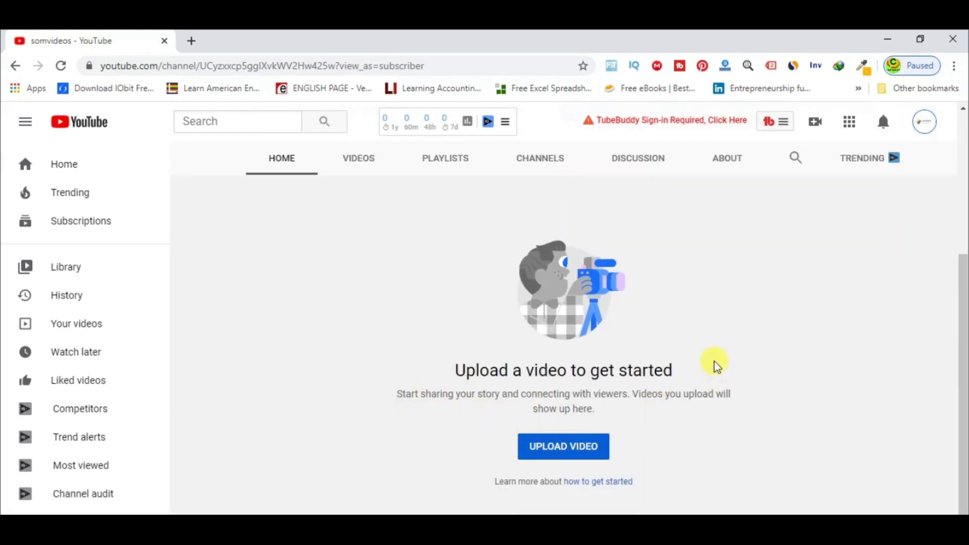
{"action": "scroll", "coordinate": [716, 364], "scroll_direction": "up", "scroll_amount": 5}
Open the Create menu and close it again
{"action": "mouse_move", "coordinate": [705, 266]}
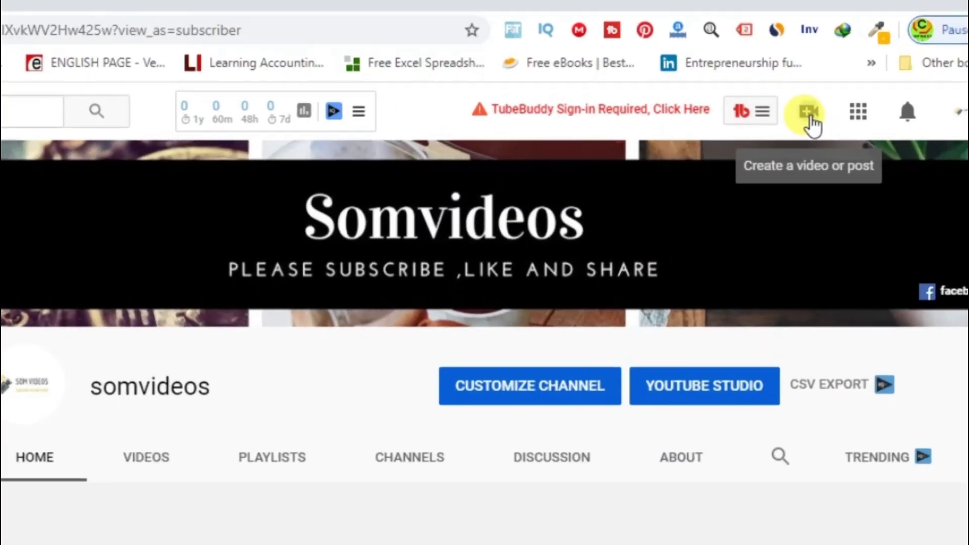
{"action": "left_click", "coordinate": [810, 117]}
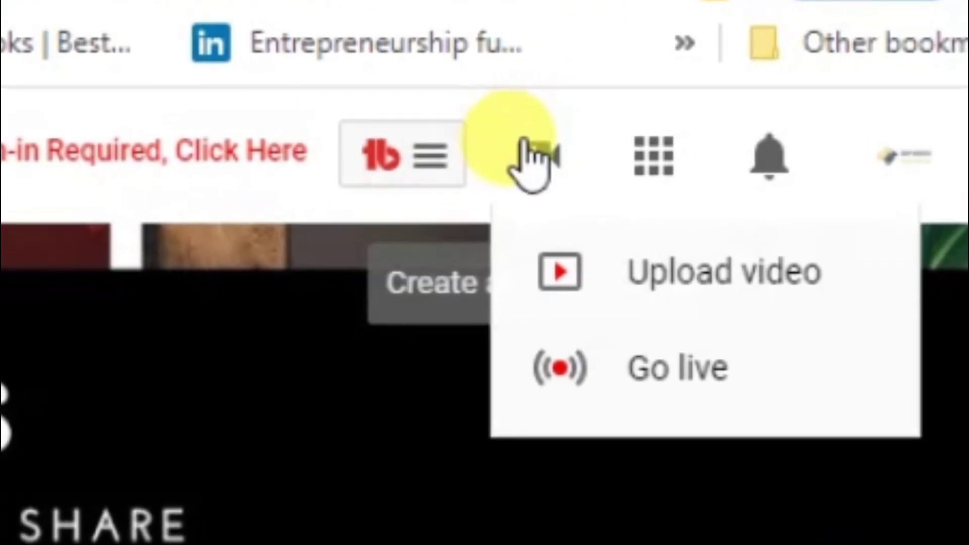
{"action": "key", "text": "Escape"}
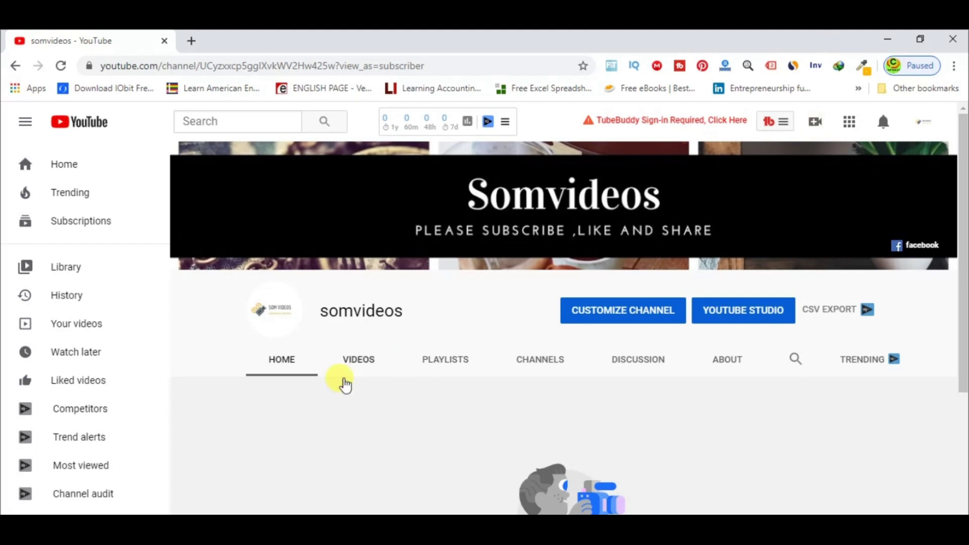
{"action": "scroll", "coordinate": [302, 419], "scroll_direction": "down", "scroll_amount": 4}
From the channel's Home section, open the Create menu offering Upload video and Go live
{"action": "scroll", "coordinate": [318, 399], "scroll_direction": "up", "scroll_amount": 4}
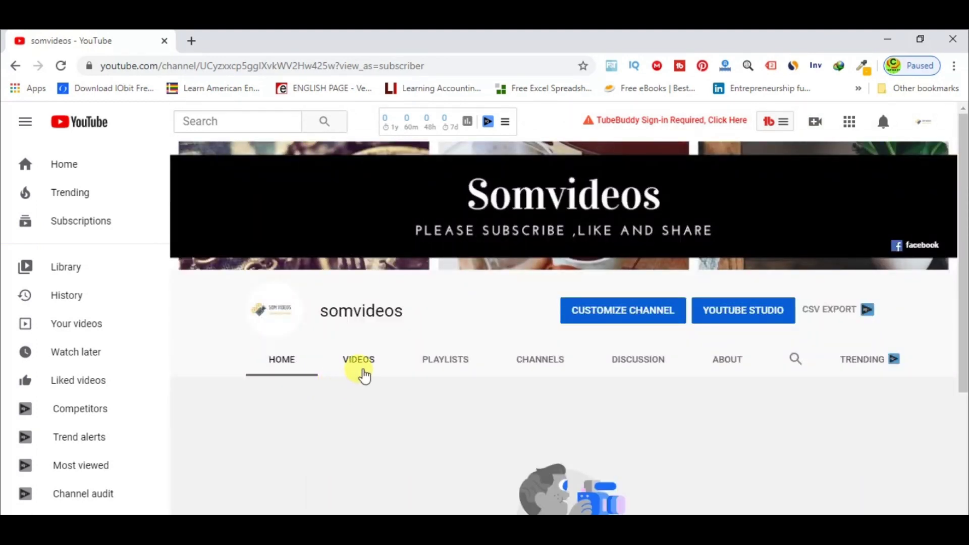
{"action": "left_click", "coordinate": [359, 371]}
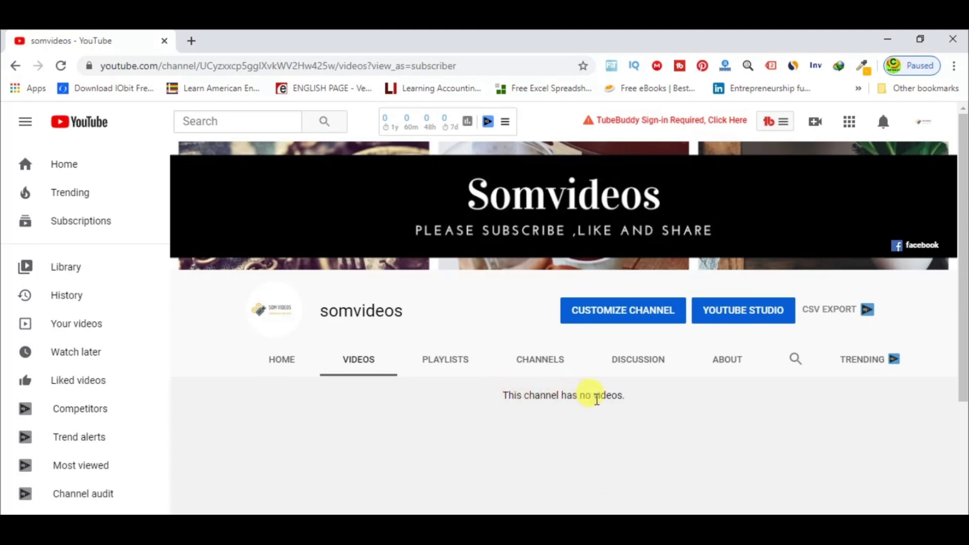
{"action": "left_click", "coordinate": [282, 359]}
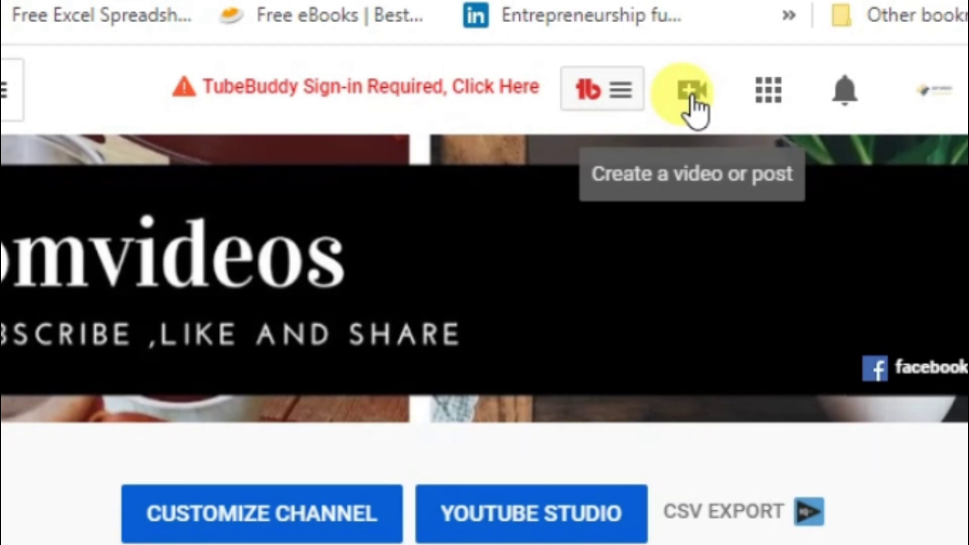
{"action": "left_click", "coordinate": [692, 99]}
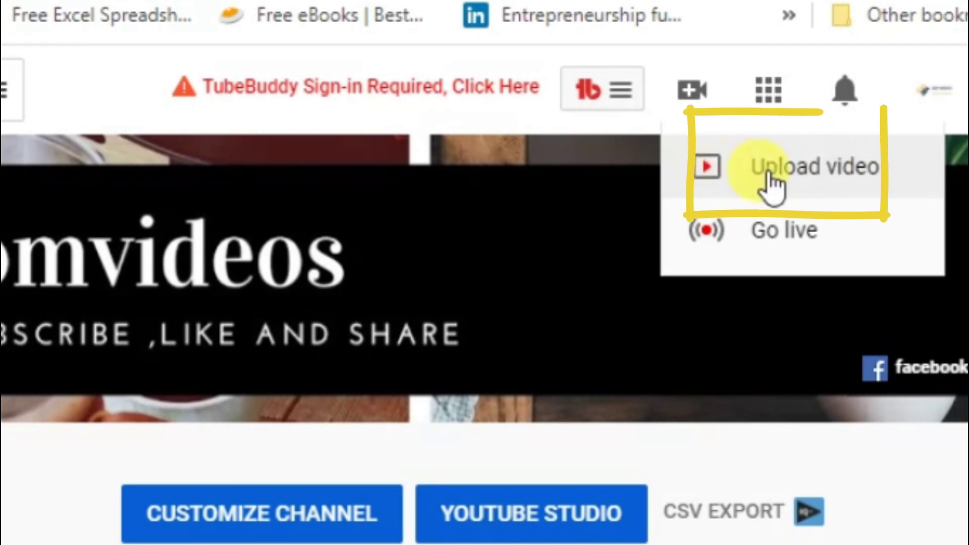
Start a YouTube Studio upload and pick cunsurinimo from Downloads > Video
{"action": "left_click", "coordinate": [799, 177]}
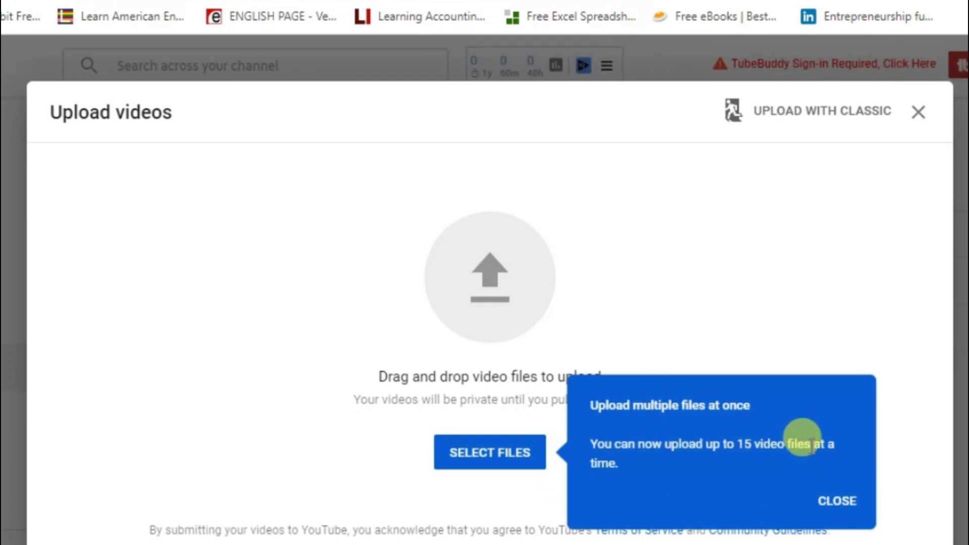
{"action": "left_click", "coordinate": [833, 505]}
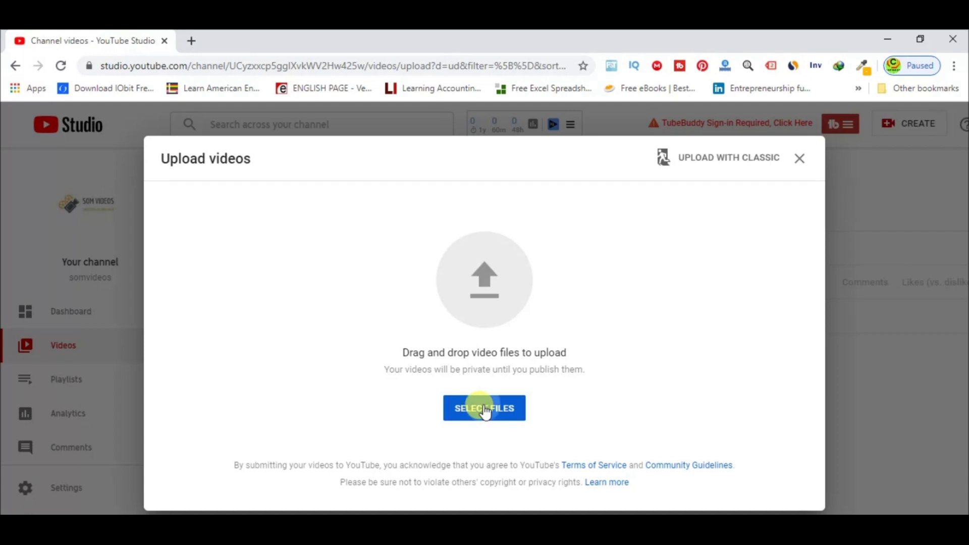
{"action": "left_click", "coordinate": [493, 406]}
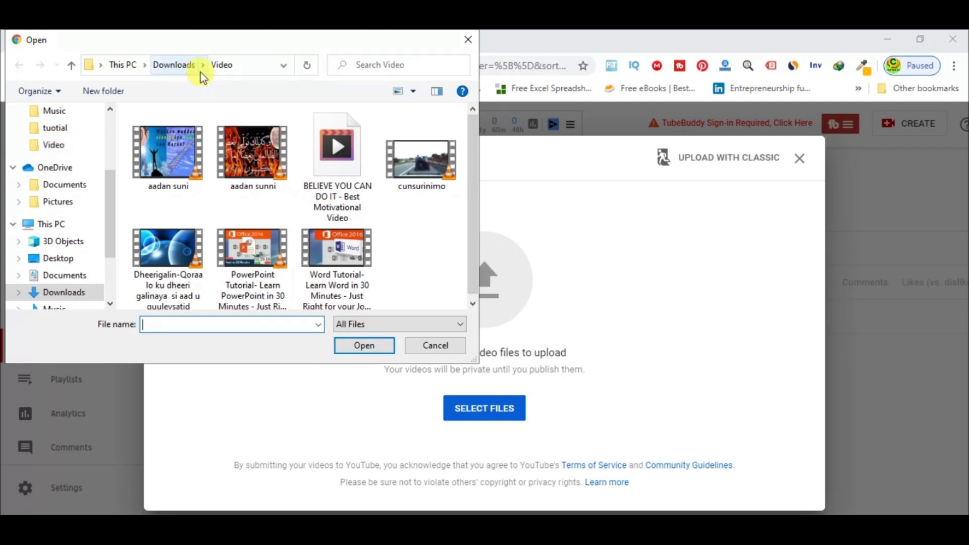
{"action": "left_click", "coordinate": [401, 165]}
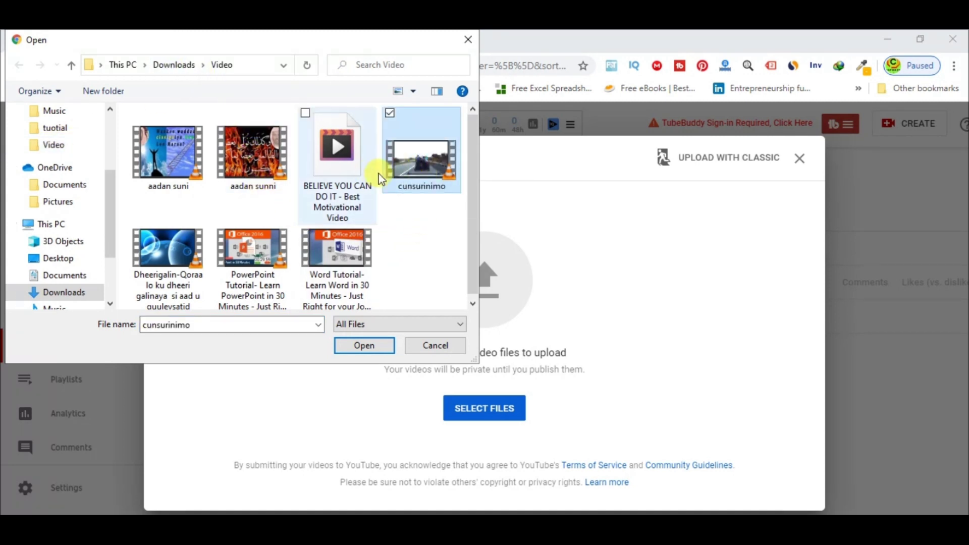
{"action": "left_click", "coordinate": [368, 348]}
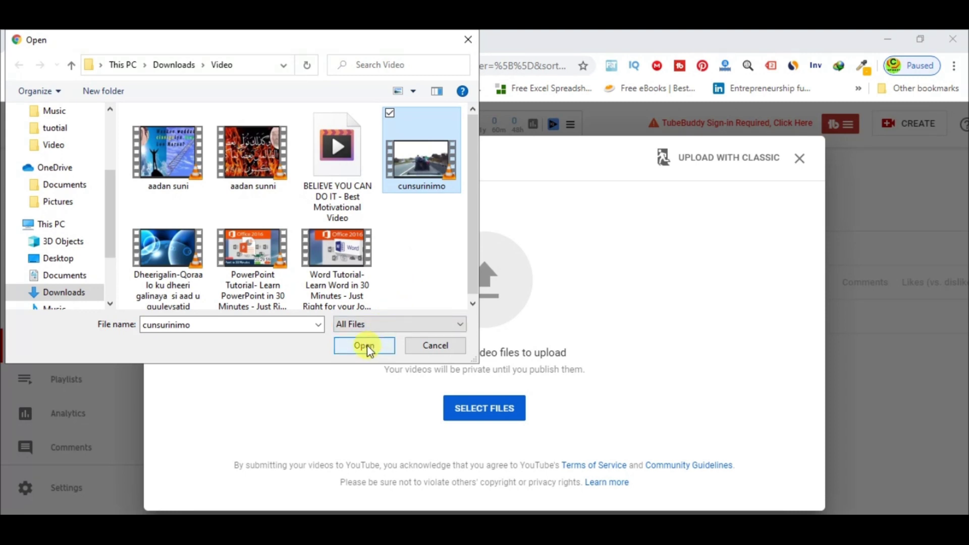
Upload cunsurinimo.mp4 and edit its title to 'cunsurinimo boolisku dilayaan'
{"action": "left_click", "coordinate": [367, 345]}
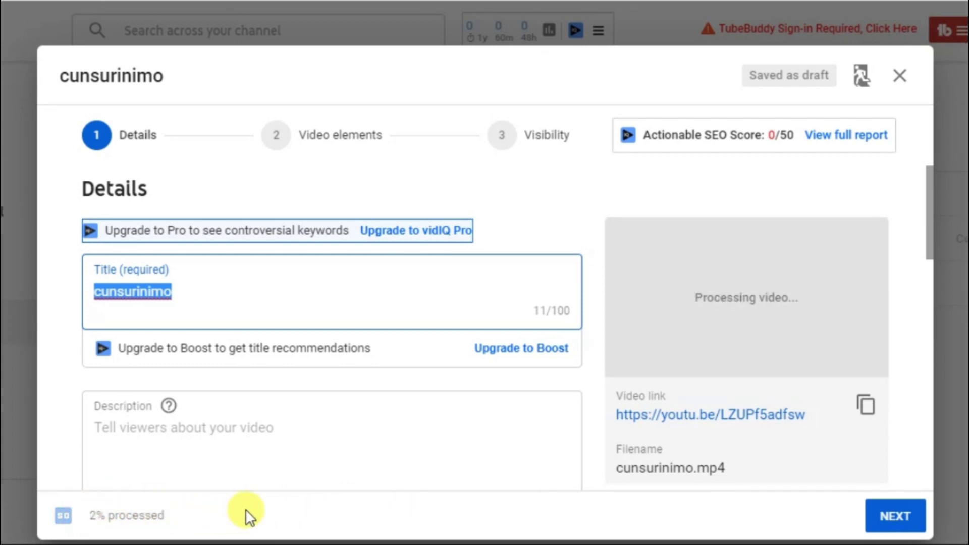
{"action": "left_click", "coordinate": [226, 294]}
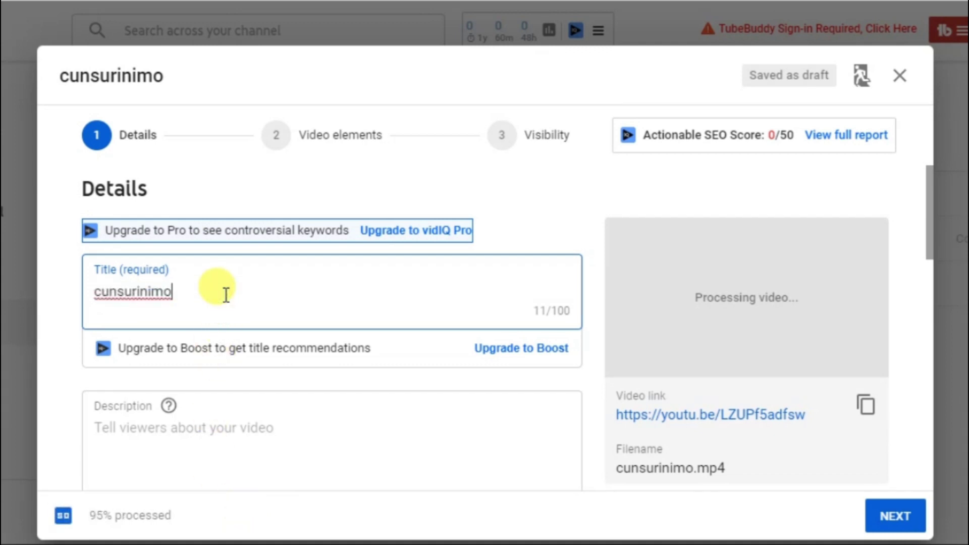
{"action": "key", "text": "BackSpace"}
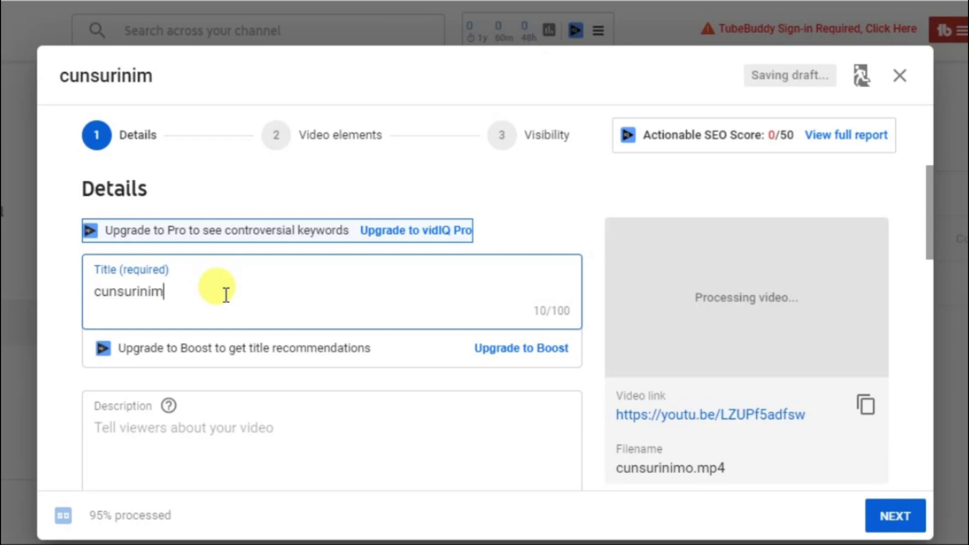
{"action": "type", "text": "o"}
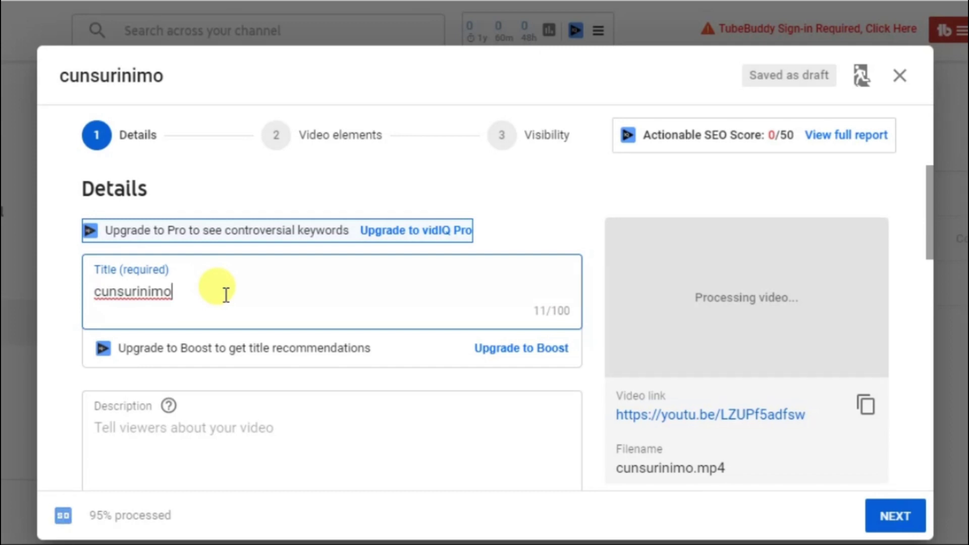
{"action": "type", "text": "is"}
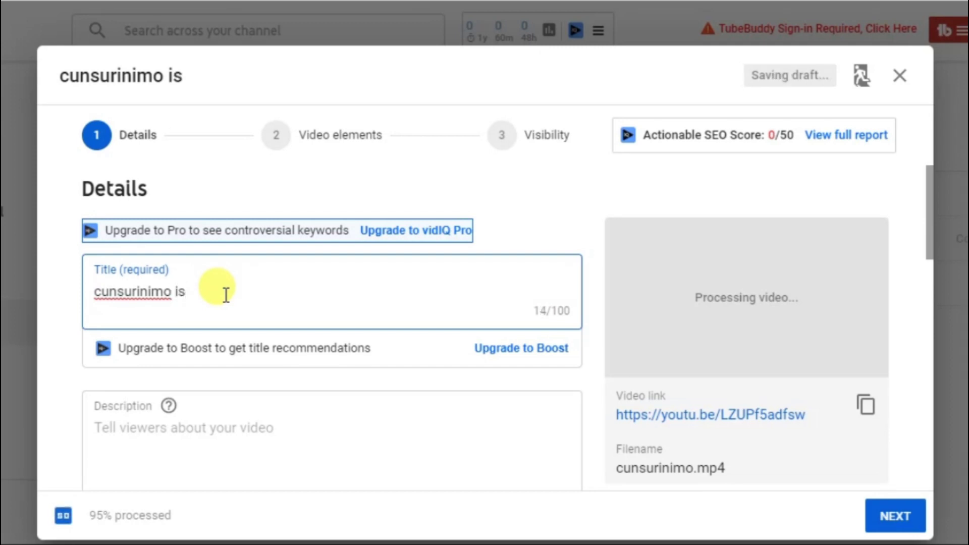
{"action": "key", "text": "BackSpace"}
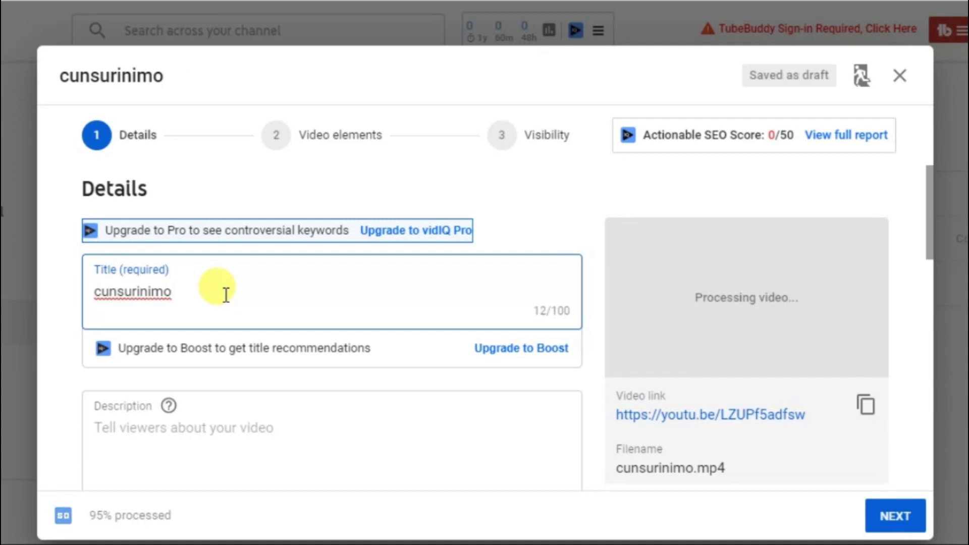
{"action": "type", "text": "boos"}
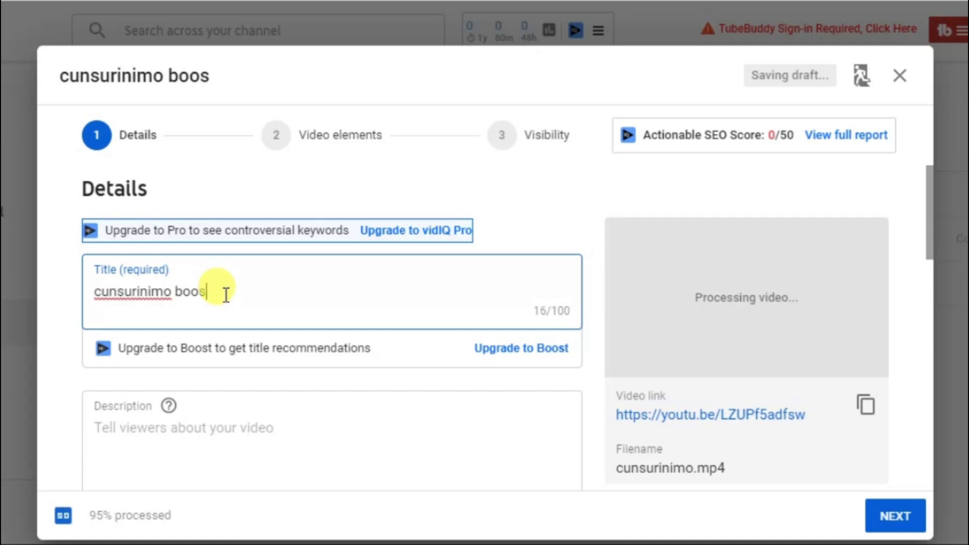
{"action": "key", "text": "BackSpace"}
{"action": "type", "text": "lisku dil"}
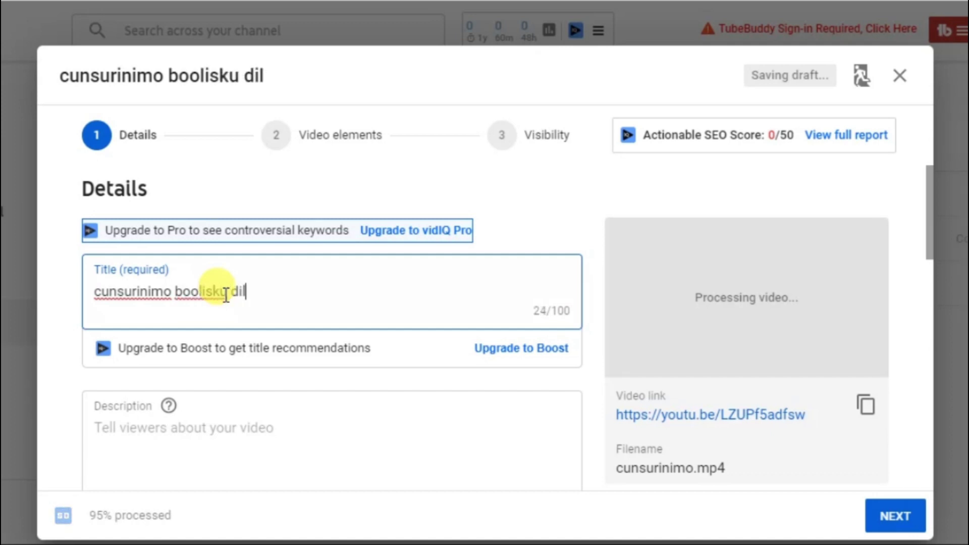
{"action": "type", "text": "ayaank"}
{"action": "key", "text": "BackSpace"}
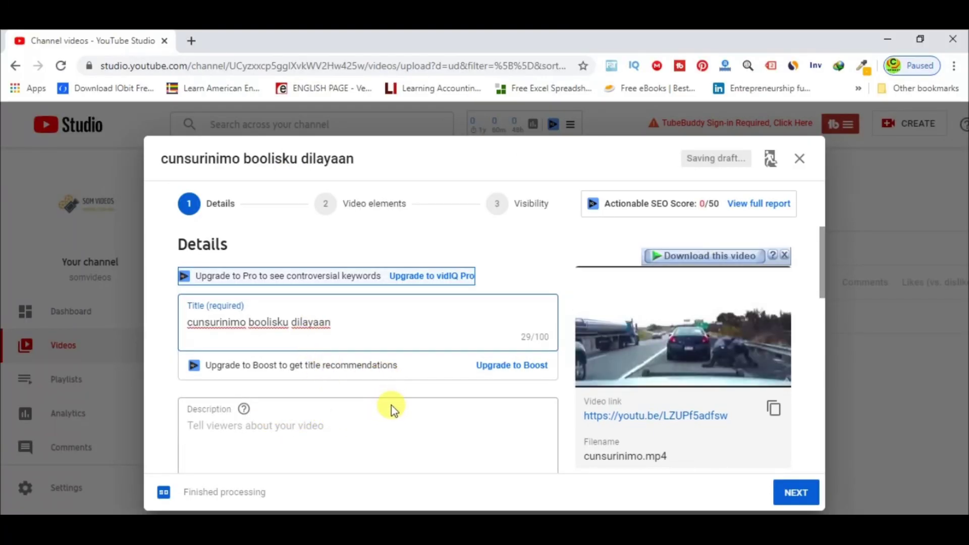
{"action": "scroll", "coordinate": [396, 336], "scroll_direction": "down", "scroll_amount": 7}
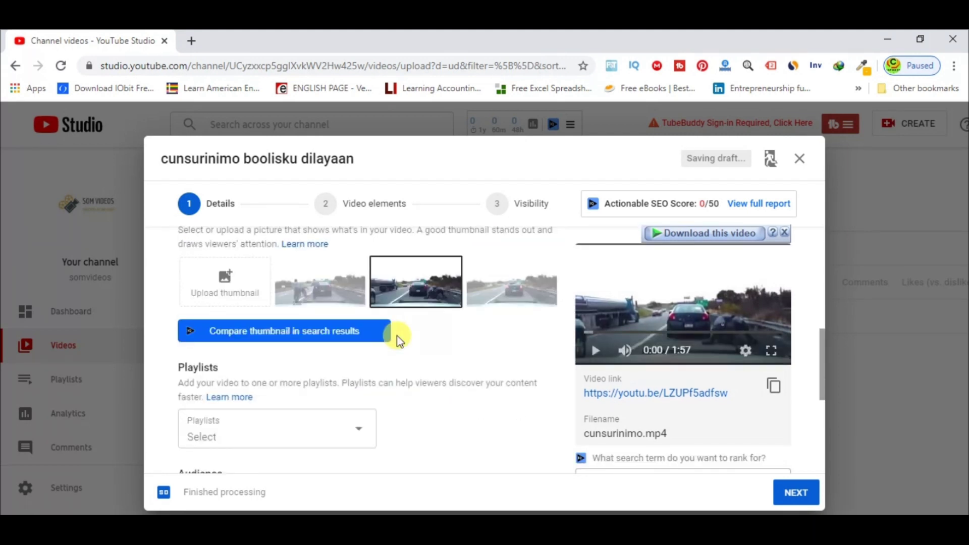
{"action": "scroll", "coordinate": [402, 335], "scroll_direction": "up", "scroll_amount": 8}
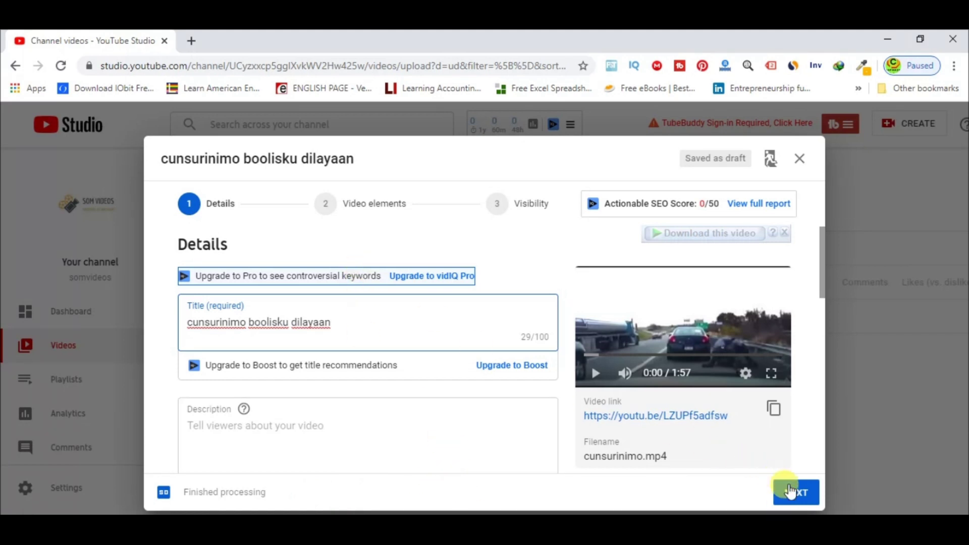
Choose 'No, it's not made for kids', pass Video elements, choose Public visibility and publish
{"action": "left_click", "coordinate": [791, 492]}
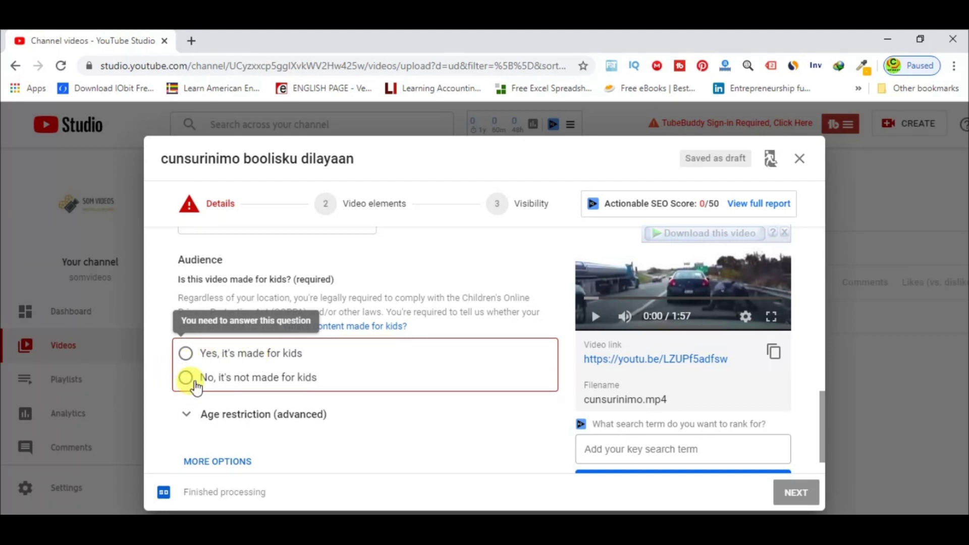
{"action": "left_click", "coordinate": [186, 377]}
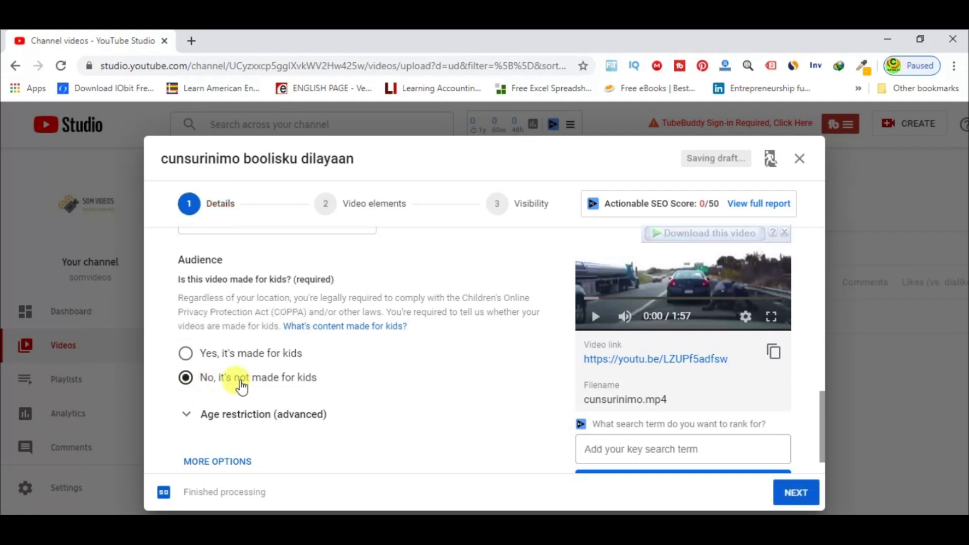
{"action": "left_click", "coordinate": [798, 494]}
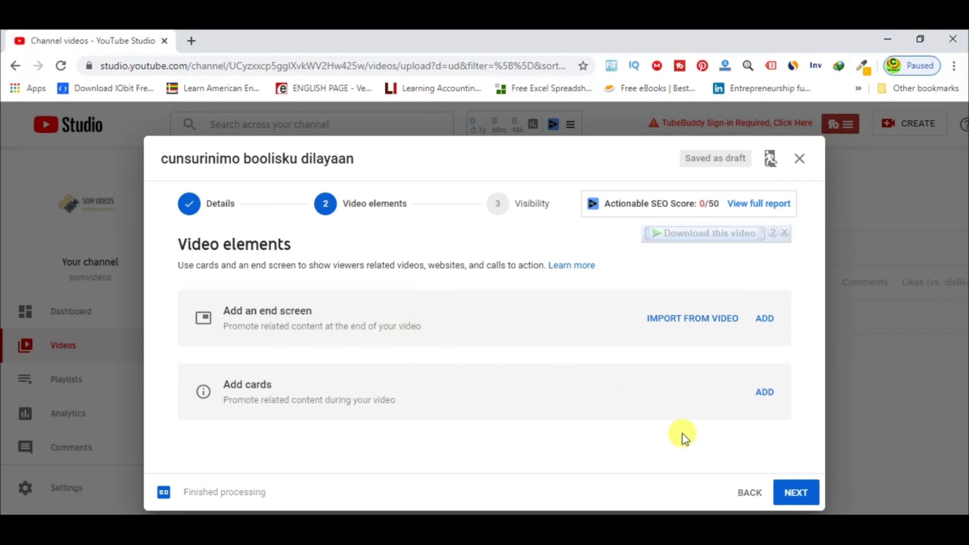
{"action": "left_click", "coordinate": [794, 500]}
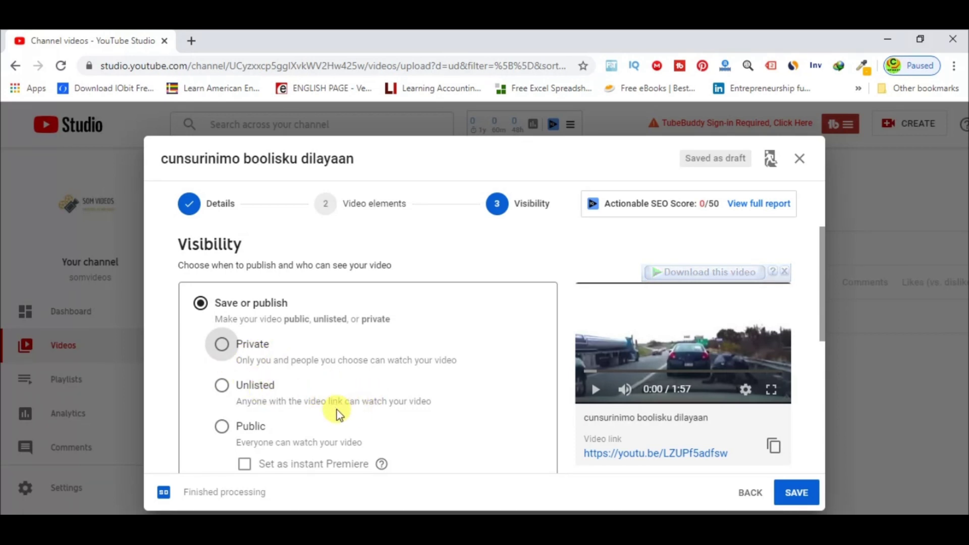
{"action": "left_click", "coordinate": [250, 428]}
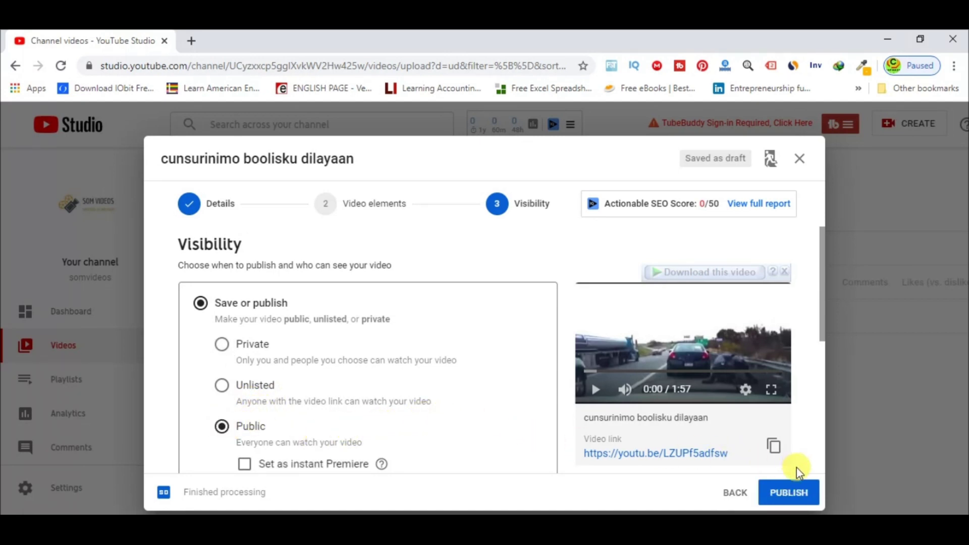
{"action": "left_click", "coordinate": [801, 496]}
{"action": "left_click", "coordinate": [801, 497]}
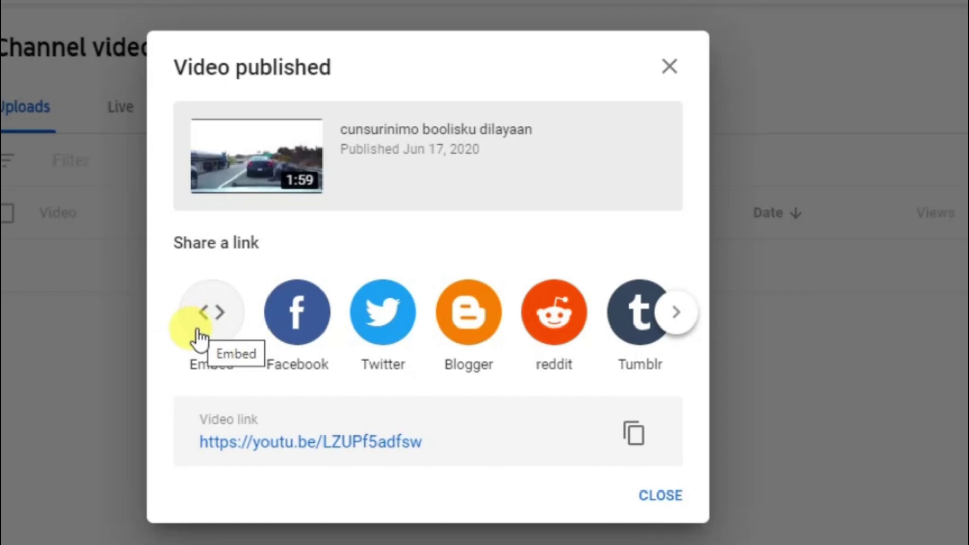
View the video's embed code, then close the Video published dialog
{"action": "left_click", "coordinate": [198, 336]}
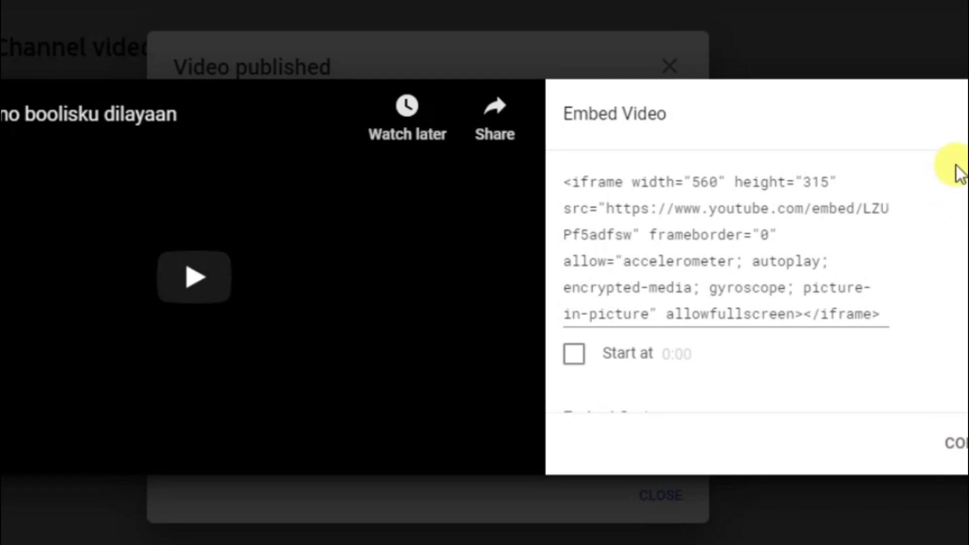
{"action": "left_click", "coordinate": [966, 114]}
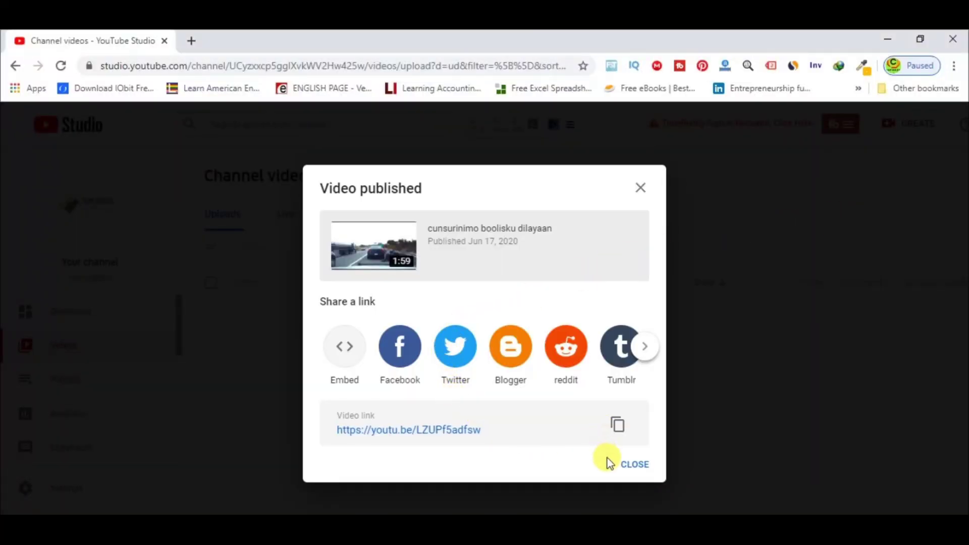
{"action": "left_click", "coordinate": [642, 470]}
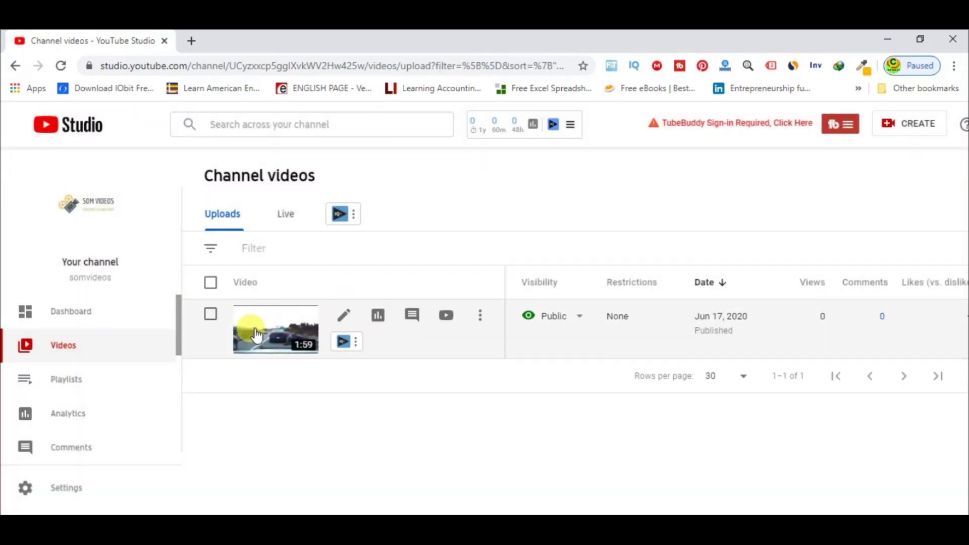
{"action": "mouse_move", "coordinate": [912, 318]}
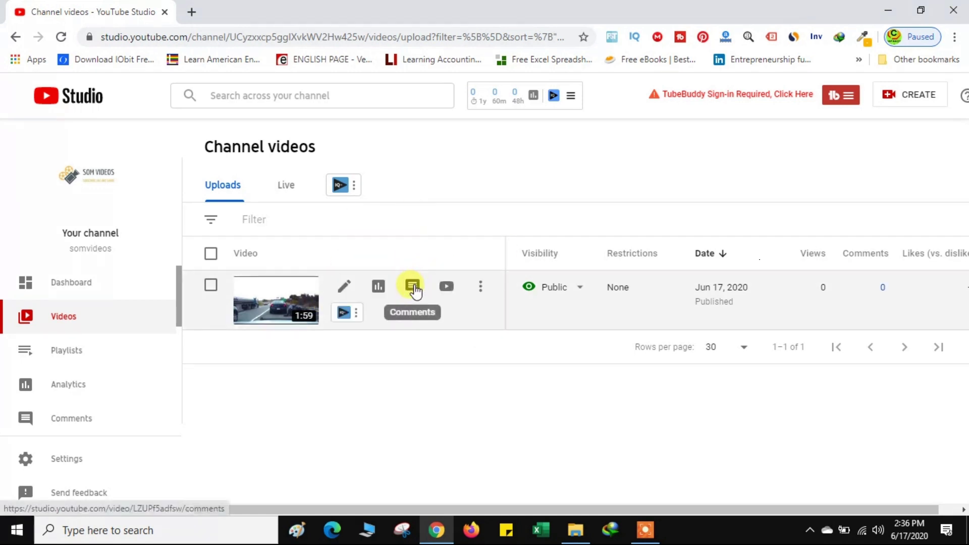
Open youtube.com in a new browser tab
{"action": "left_click", "coordinate": [195, 9]}
{"action": "type", "text": "y"}
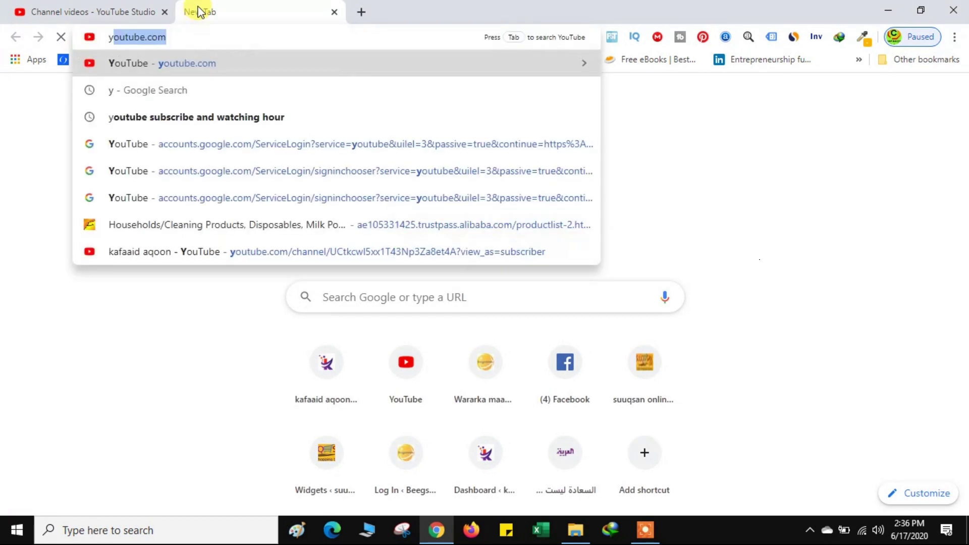
{"action": "key", "text": "Return"}
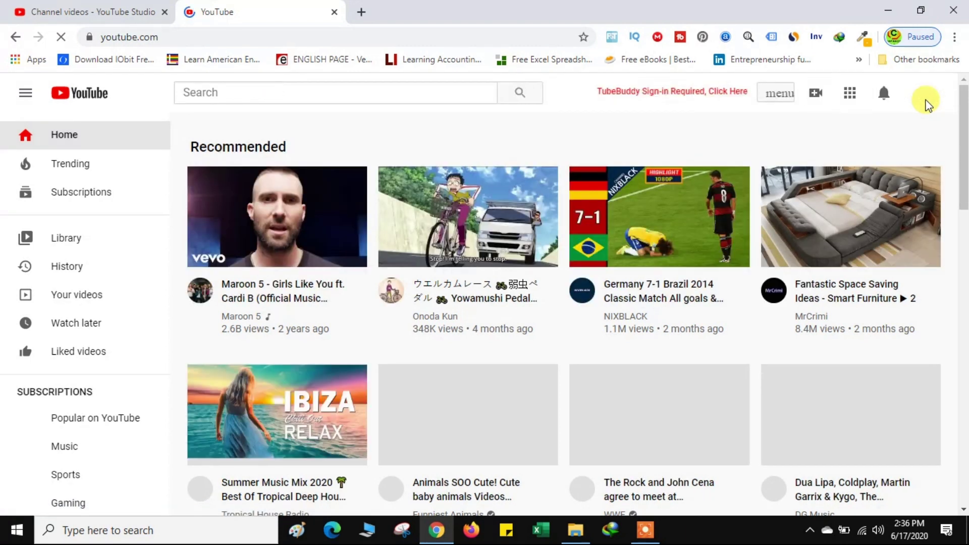
Open the uploaded video 'cunsurinimo boolisku dilayaan' from Your channel and open its edit page
{"action": "left_click", "coordinate": [926, 101]}
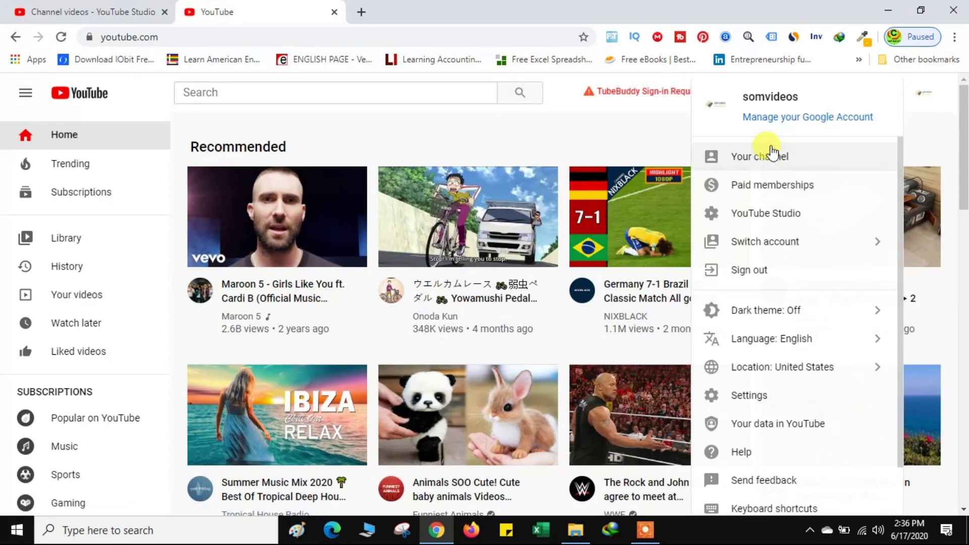
{"action": "left_click", "coordinate": [772, 154]}
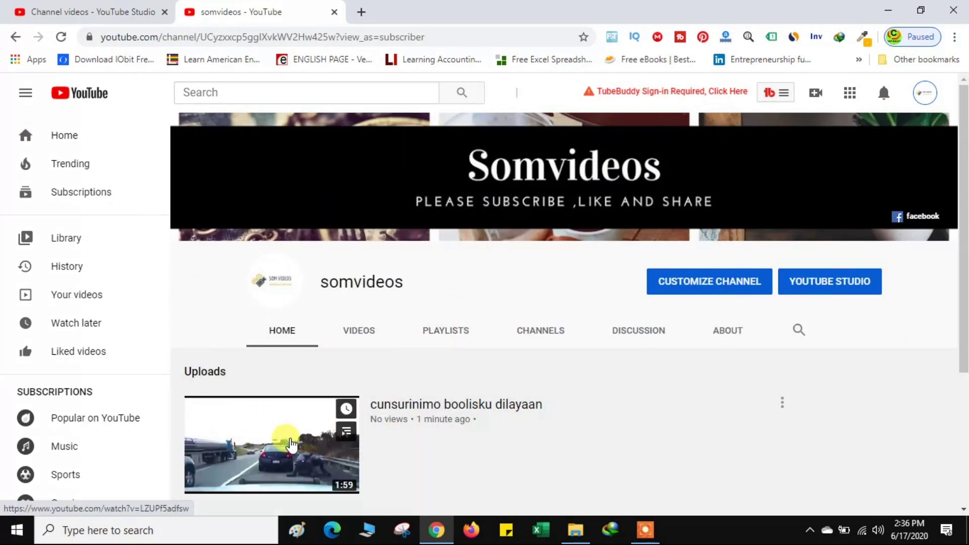
{"action": "left_click", "coordinate": [291, 445]}
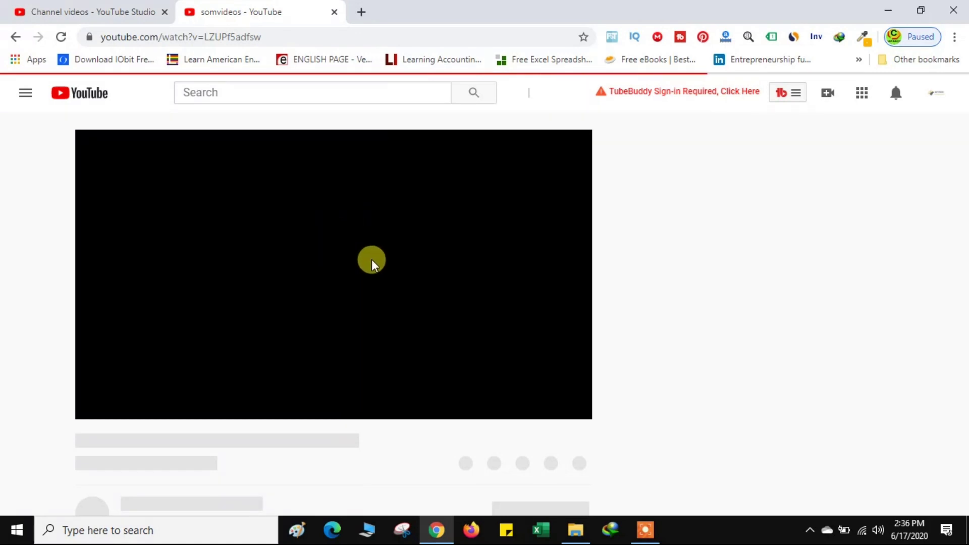
{"action": "scroll", "coordinate": [469, 389], "scroll_direction": "down", "scroll_amount": 1}
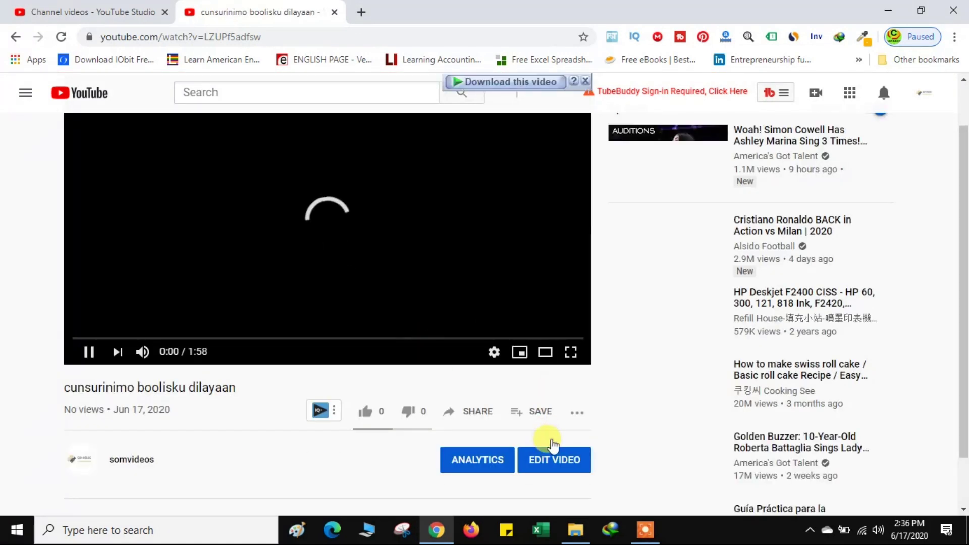
{"action": "left_click", "coordinate": [545, 462]}
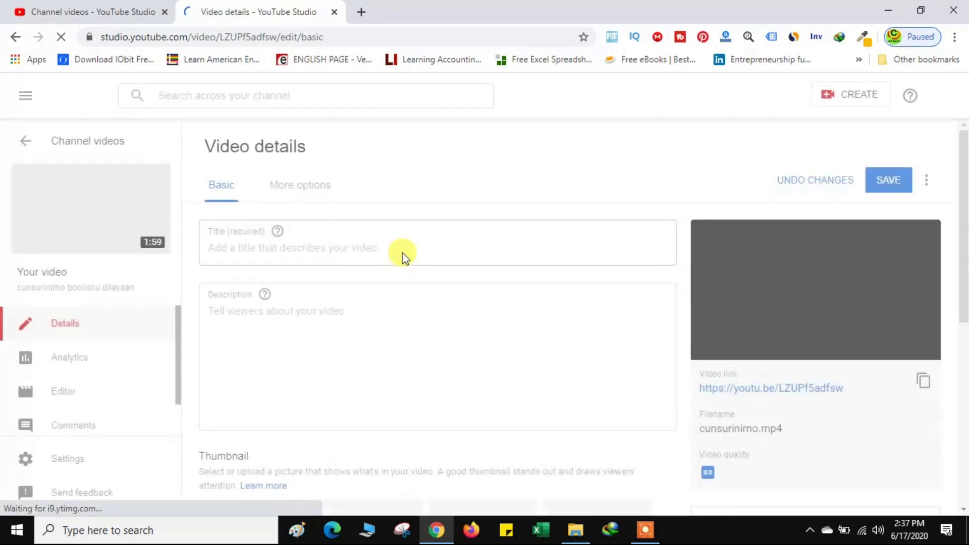
Replace the title with 'nin madow oo iska ciliyey boolis cunsurineynayay', fixing the first letter
{"action": "left_click", "coordinate": [373, 252]}
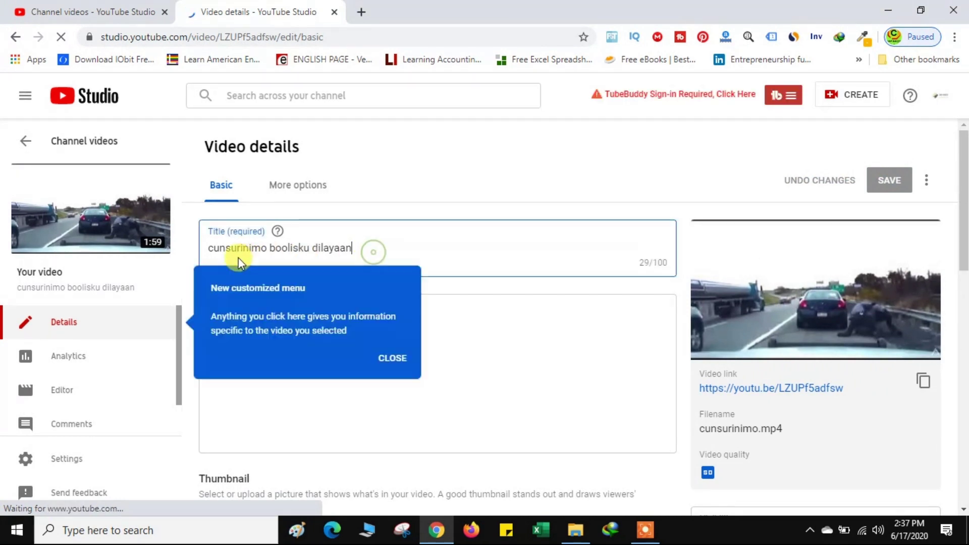
{"action": "triple_click", "coordinate": [210, 256]}
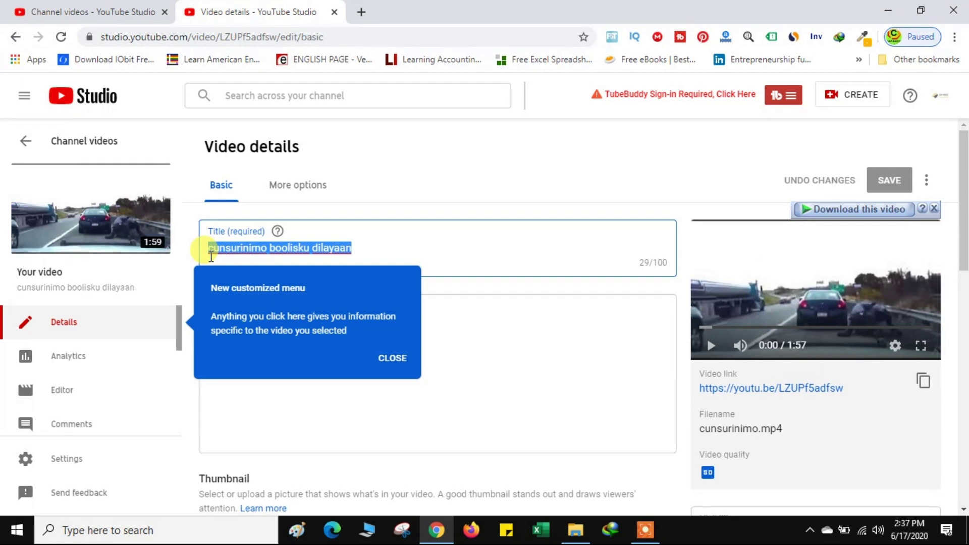
{"action": "type", "text": "qin mad"}
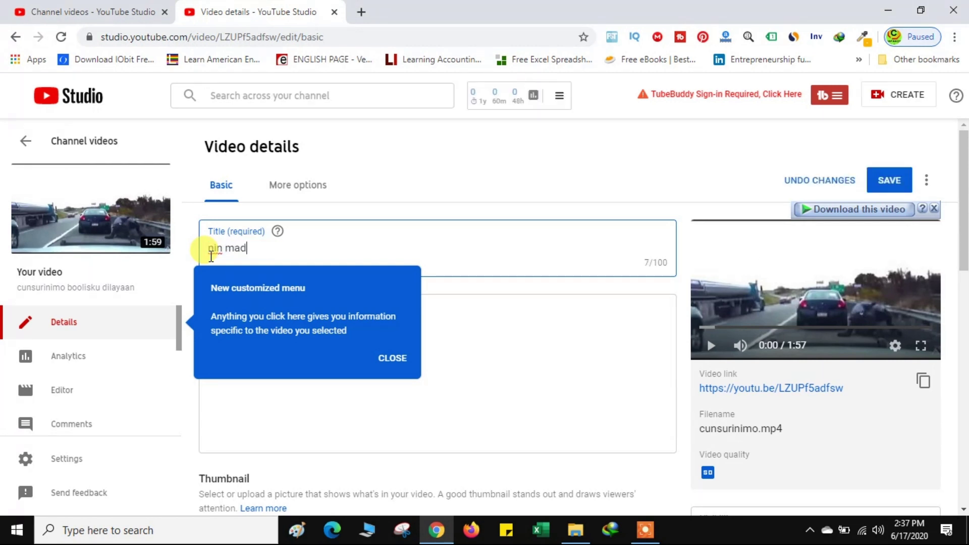
{"action": "type", "text": "ow oo isk"}
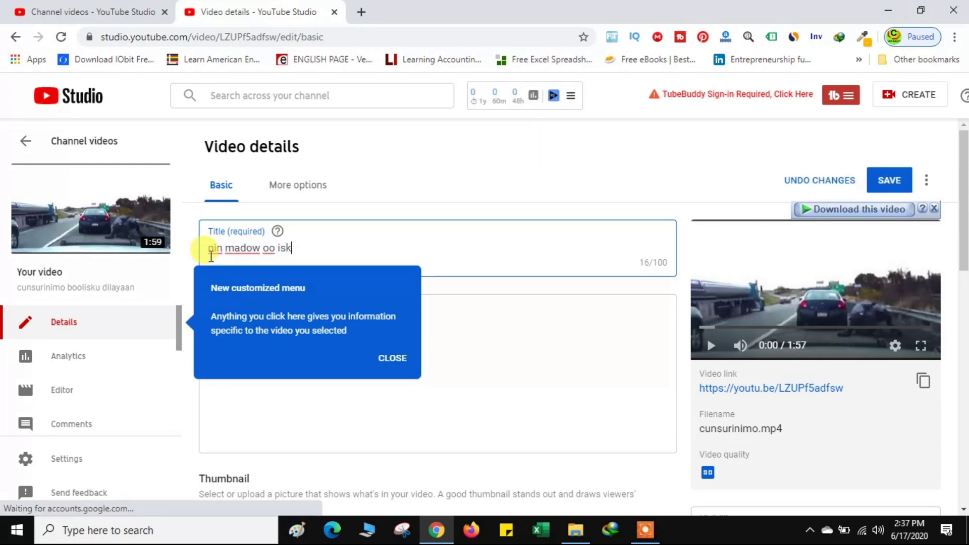
{"action": "type", "text": "a ci"}
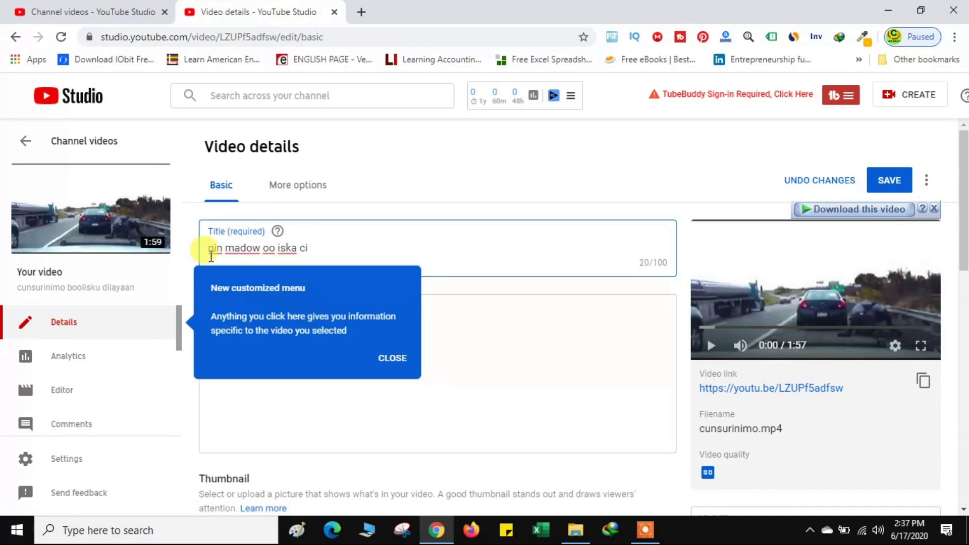
{"action": "type", "text": "liye"}
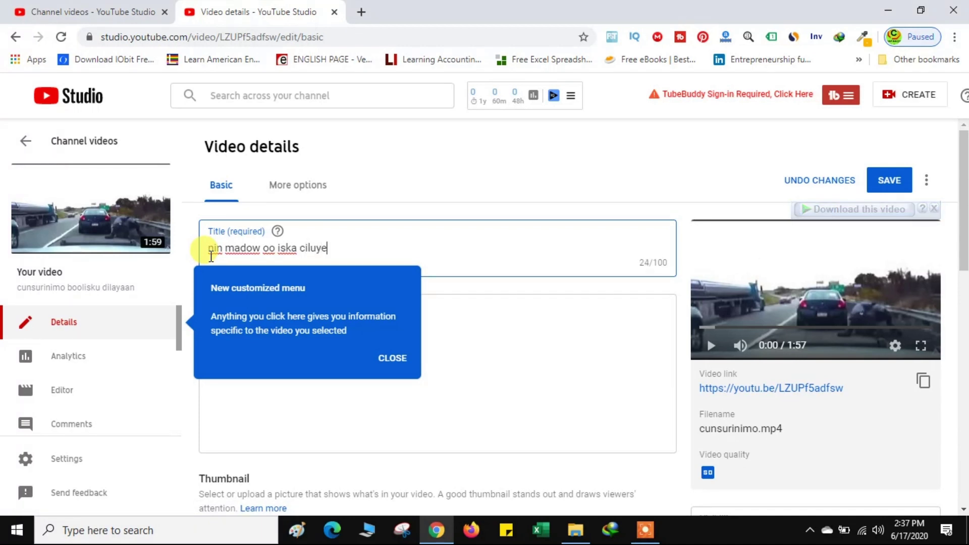
{"action": "type", "text": "y boolis"}
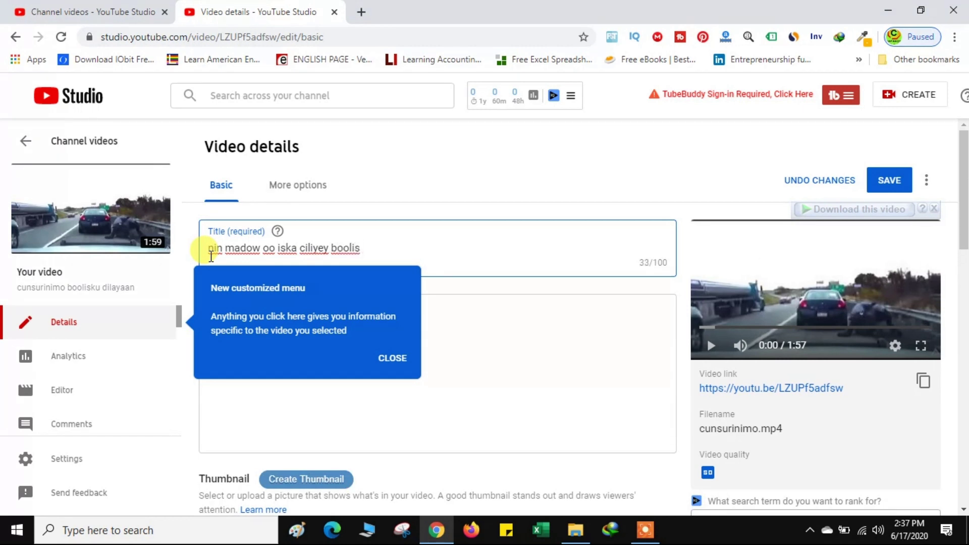
{"action": "type", "text": " cunsu"}
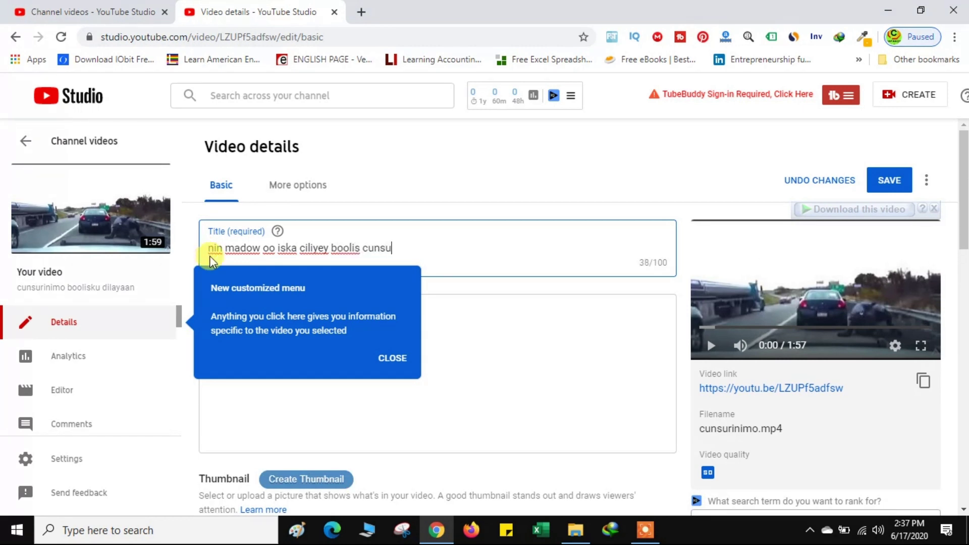
{"action": "type", "text": "rineynayay"}
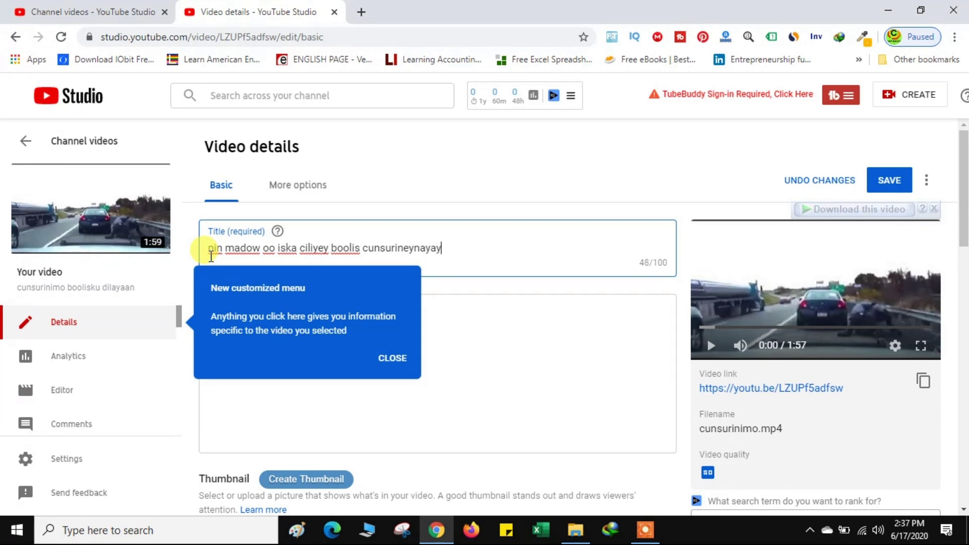
{"action": "left_click", "coordinate": [212, 248]}
{"action": "key", "text": "BackSpace"}
{"action": "type", "text": "n"}
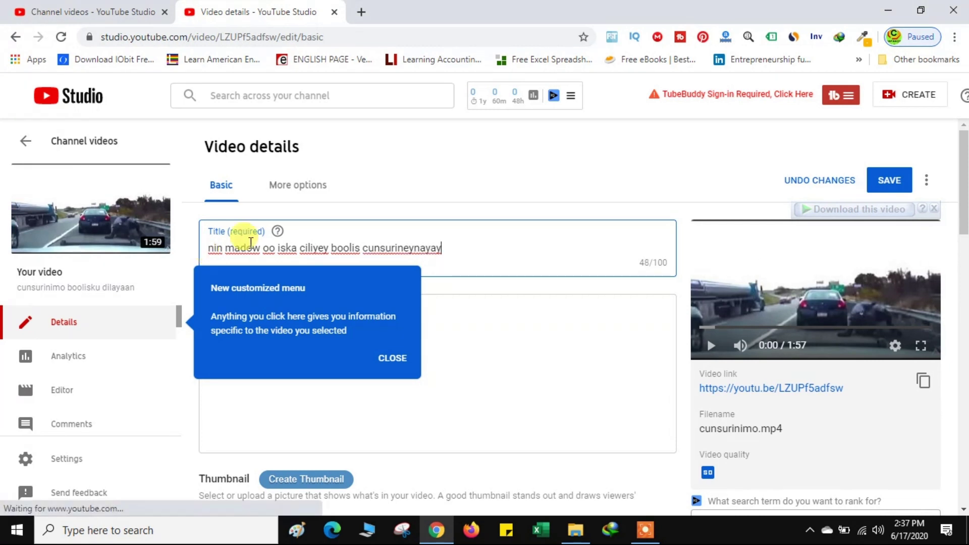
{"action": "key", "text": "ctrl+a"}
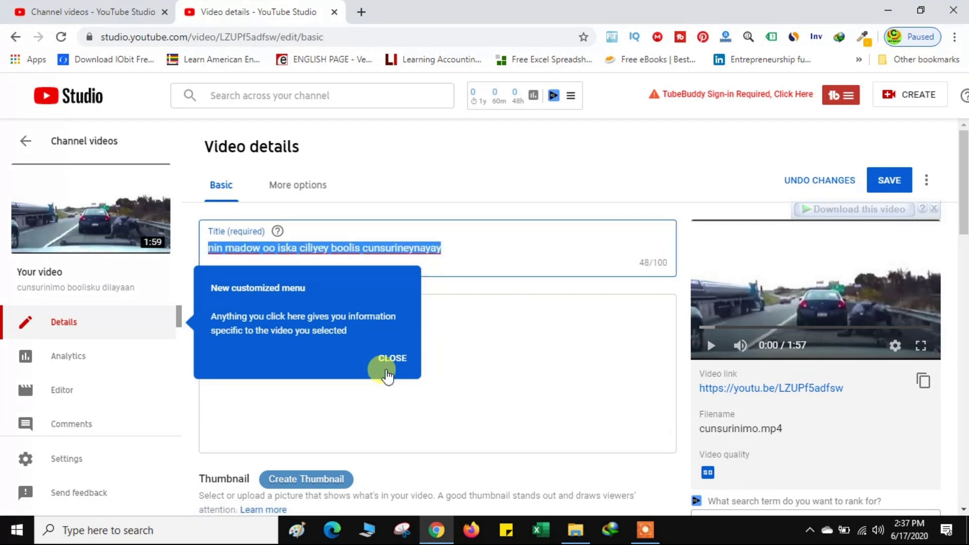
Dismiss the TubeBuddy tip popup and place the caret in the Description box
{"action": "left_click", "coordinate": [387, 356]}
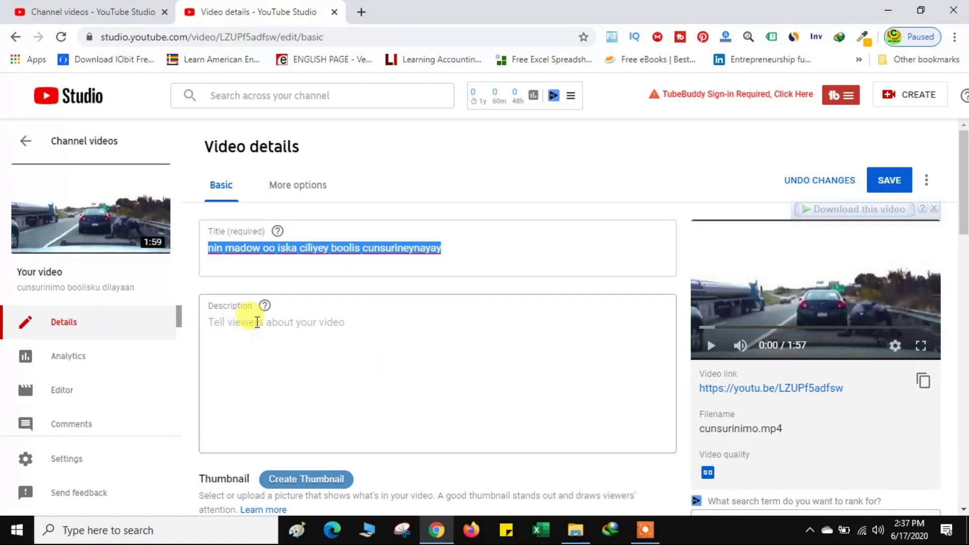
{"action": "left_click", "coordinate": [499, 239]}
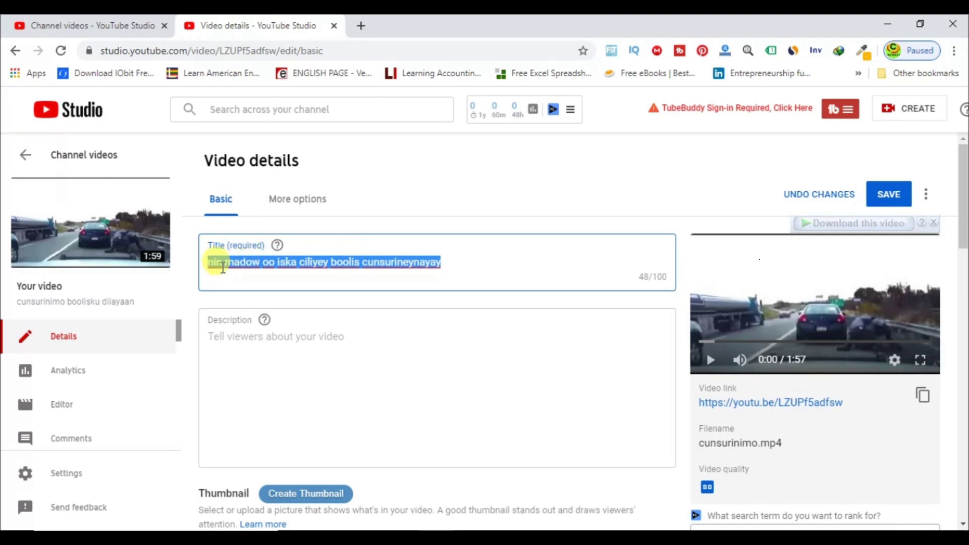
{"action": "left_click", "coordinate": [303, 336]}
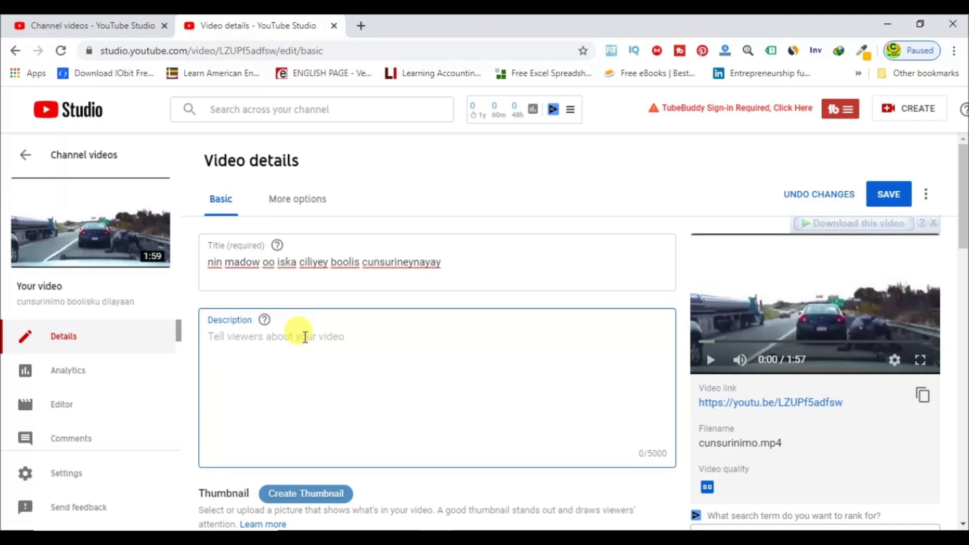
Write the first description line 'fadlan subscribe garee somvideos2 channelk'
{"action": "type", "text": "fadlan subsc"}
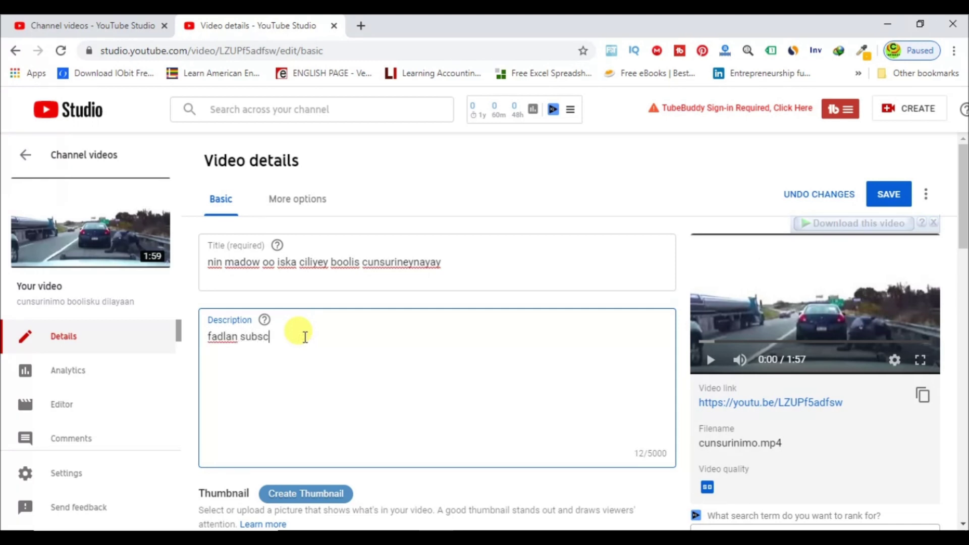
{"action": "type", "text": "ribe garee somvideos"}
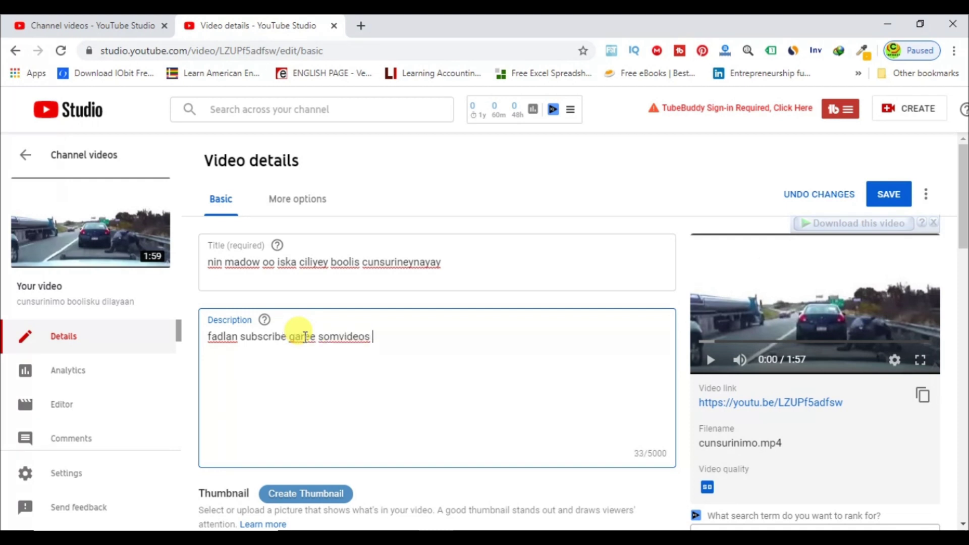
{"action": "type", "text": "2"}
{"action": "type", "text": " ca"}
{"action": "key", "text": "BackSpace"}
{"action": "type", "text": "hannelk"}
{"action": "key", "text": "Return"}
Copy the video title and paste it onto three description lines below the first
{"action": "type", "text": "nin"}
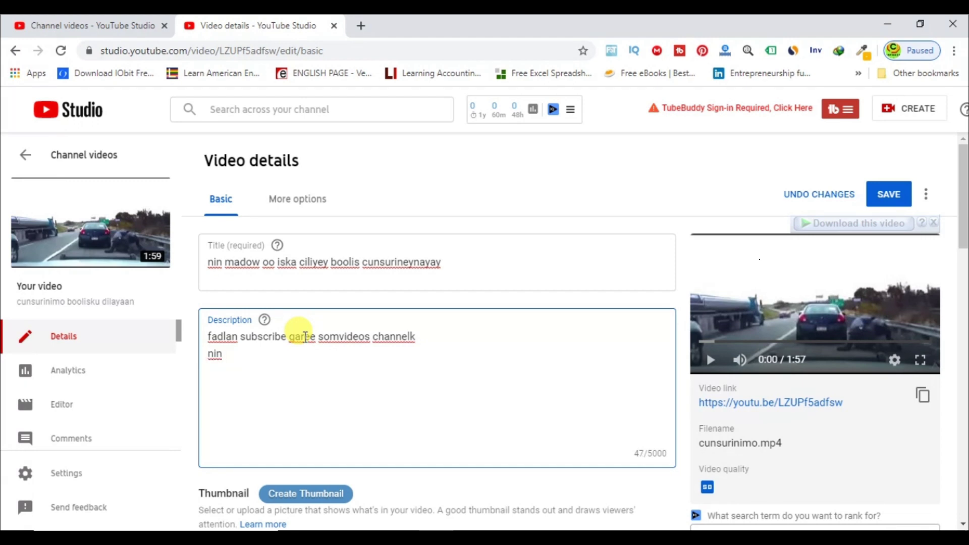
{"action": "left_click_drag", "start_coordinate": [459, 260], "coordinate": [202, 264]}
{"action": "key", "text": "ctrl+c"}
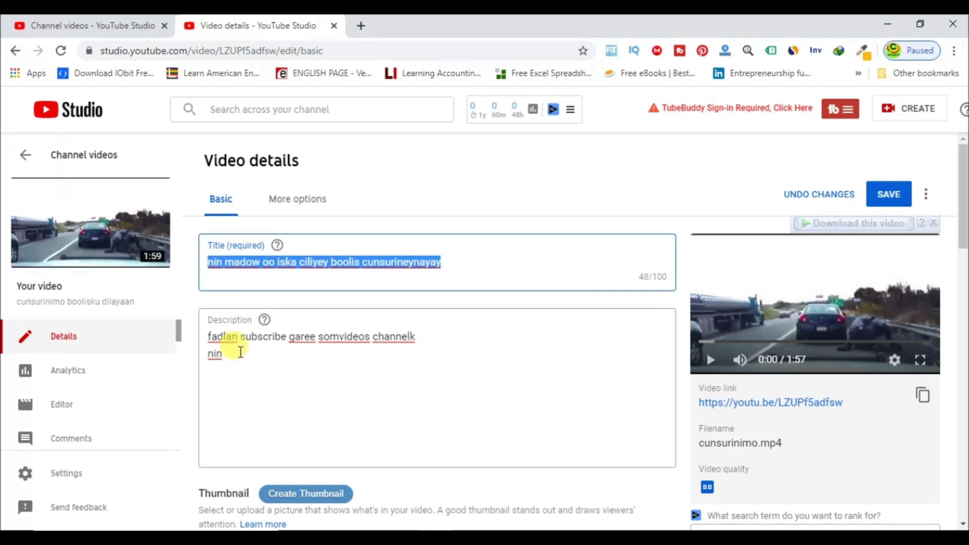
{"action": "left_click", "coordinate": [241, 352]}
{"action": "key", "text": "ctrl+a"}
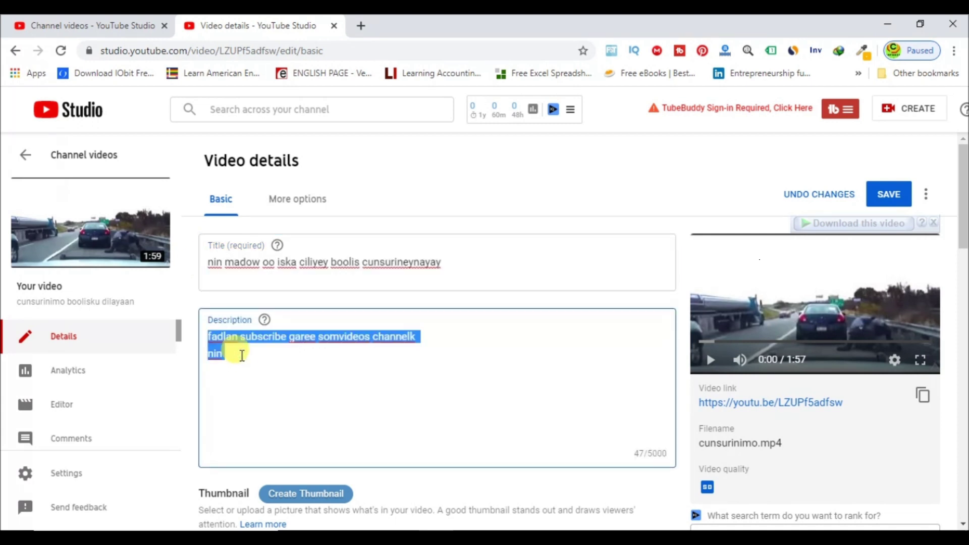
{"action": "left_click", "coordinate": [241, 354]}
{"action": "key", "text": "BackSpace"}
{"action": "key", "text": "BackSpace"}
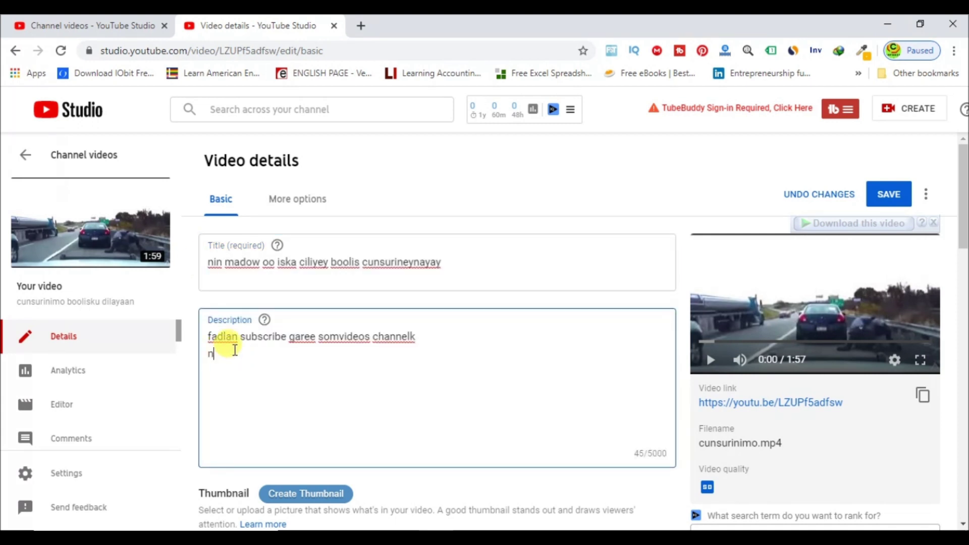
{"action": "key", "text": "BackSpace"}
{"action": "key", "text": "ctrl+v"}
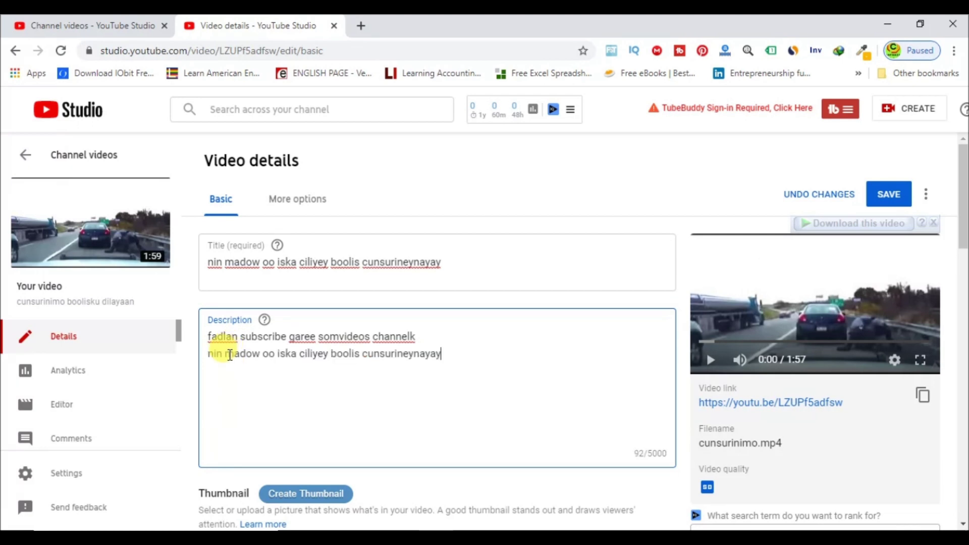
{"action": "key", "text": "Return"}
{"action": "key", "text": "ctrl+v"}
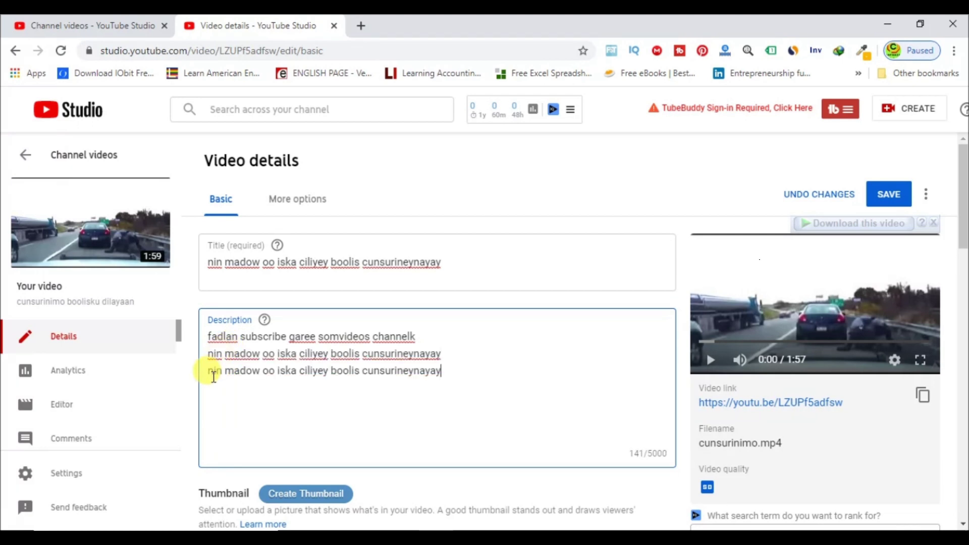
{"action": "key", "text": "Return"}
{"action": "key", "text": "ctrl+v"}
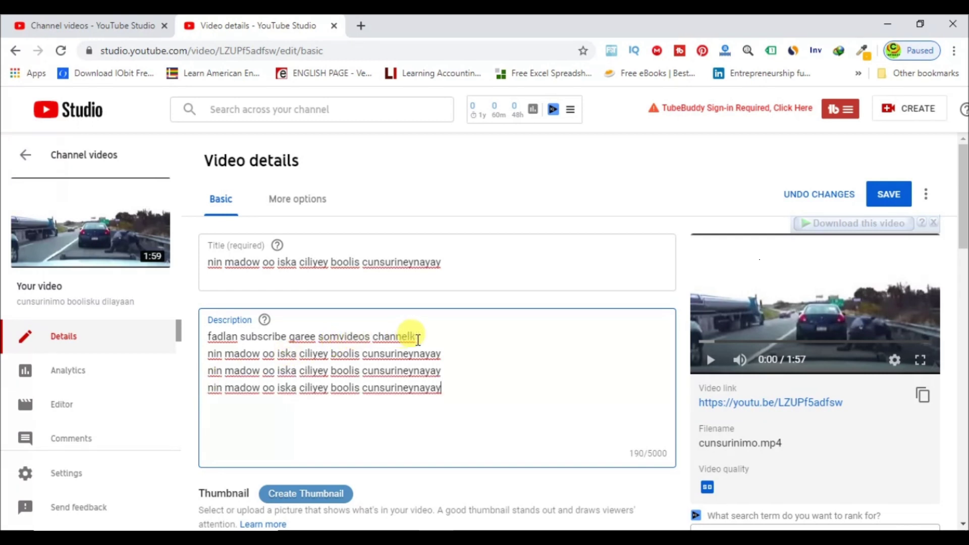
Add a blank line after line one and a final 'muuqall ka hadlayaa quruxda' line
{"action": "left_click", "coordinate": [422, 339]}
{"action": "key", "text": "Return"}
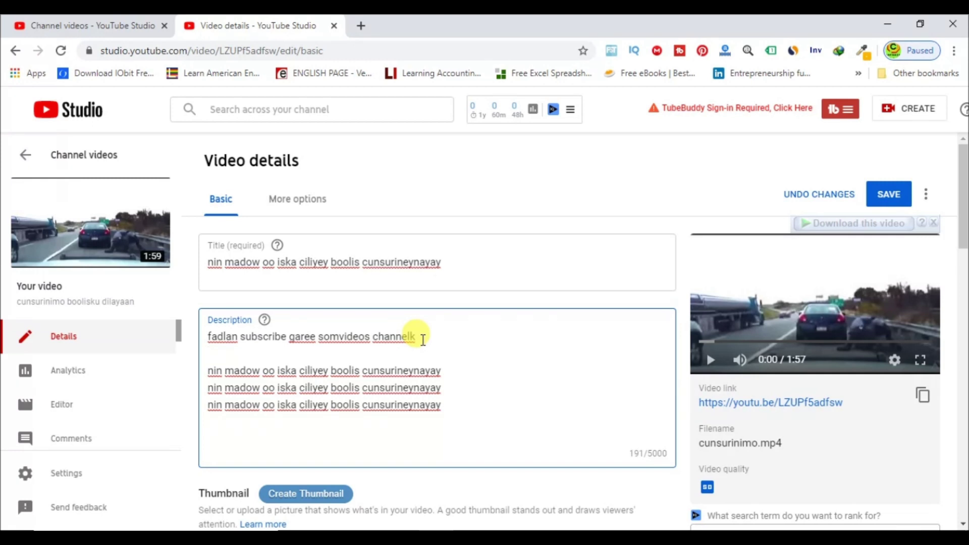
{"action": "left_click", "coordinate": [448, 406]}
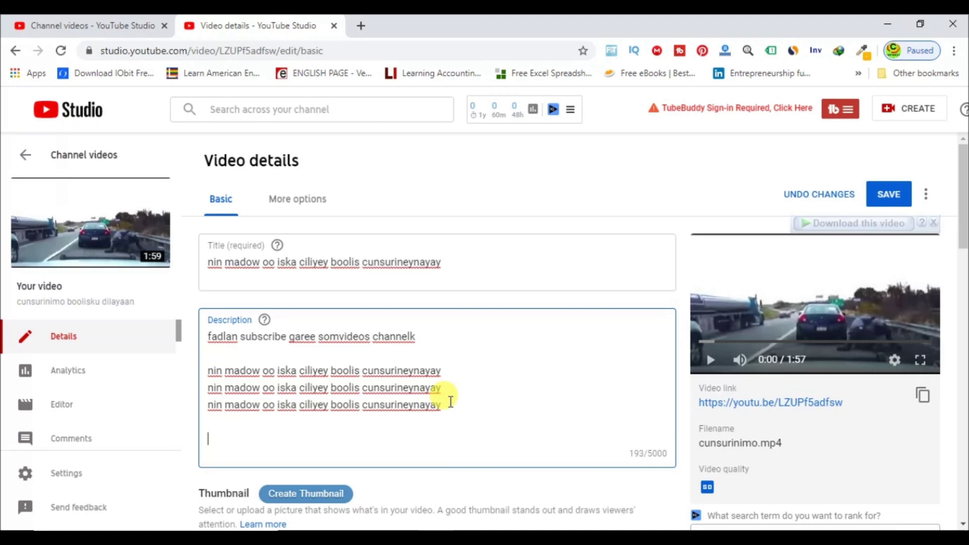
{"action": "type", "text": "muuqall ka "}
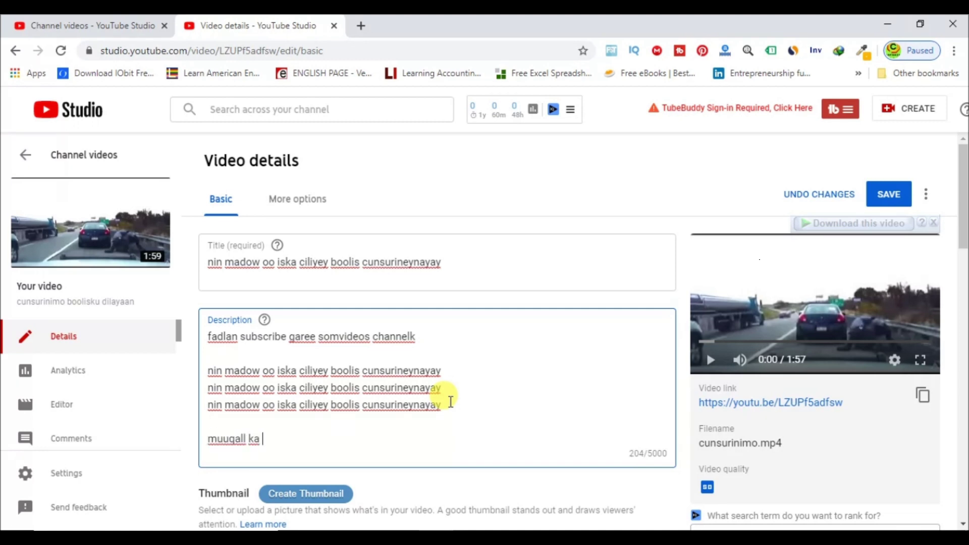
{"action": "type", "text": "hadlayaa "}
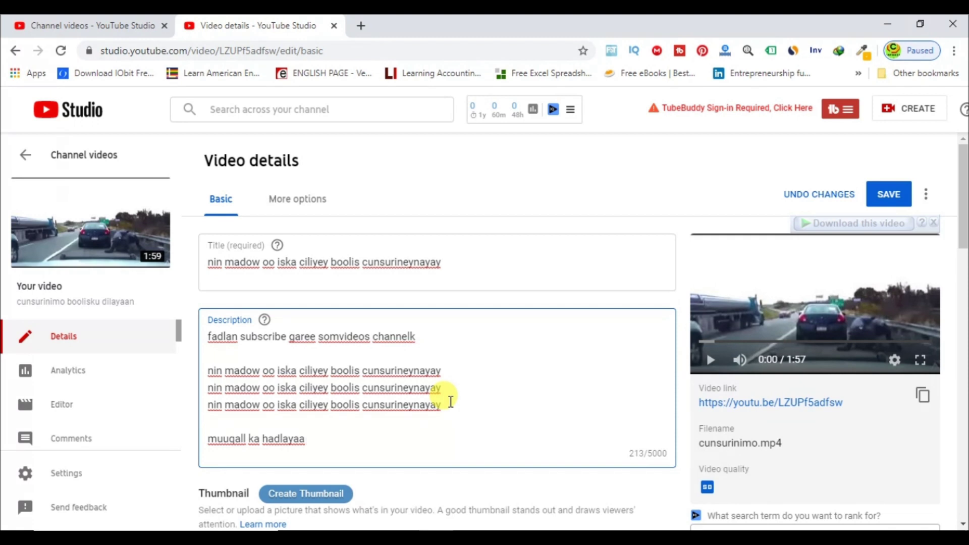
{"action": "type", "text": "quruxda"}
{"action": "key", "text": "Return"}
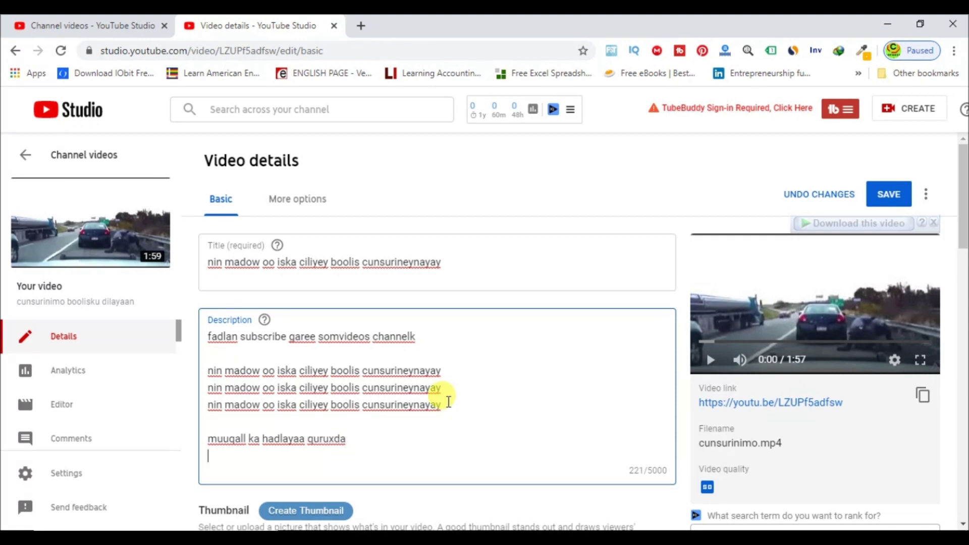
{"action": "left_click", "coordinate": [96, 31]}
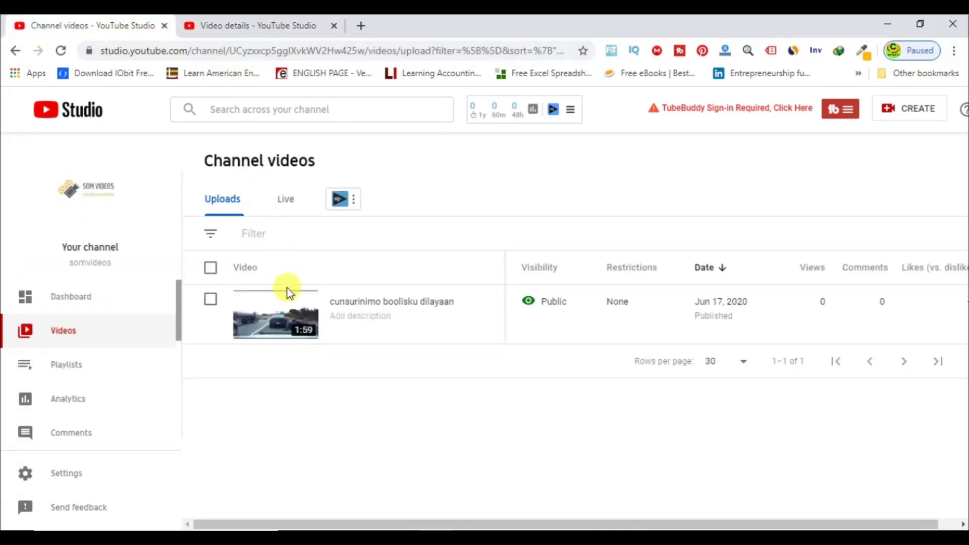
Open the video's public watch page in a new tab, pause it, and copy its URL
{"action": "left_click", "coordinate": [273, 306]}
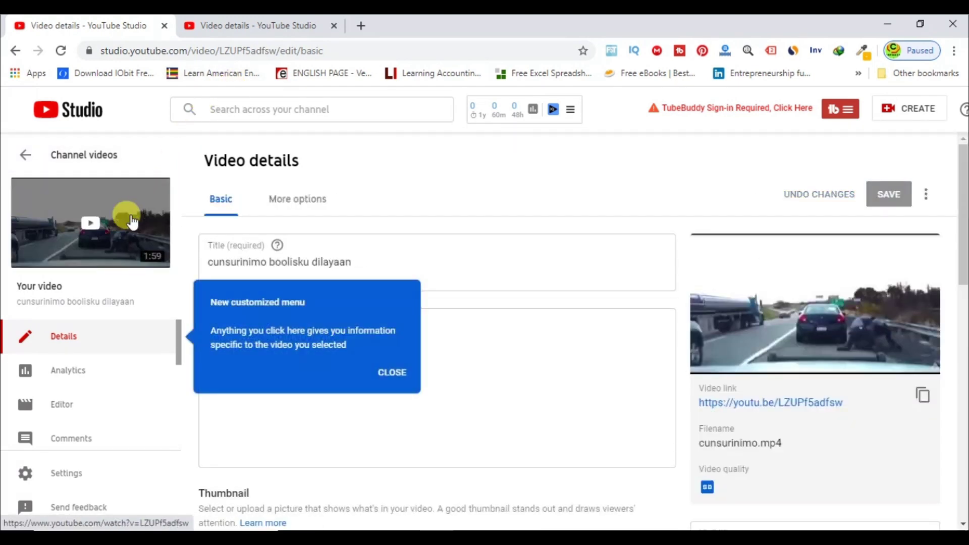
{"action": "left_click", "coordinate": [131, 213]}
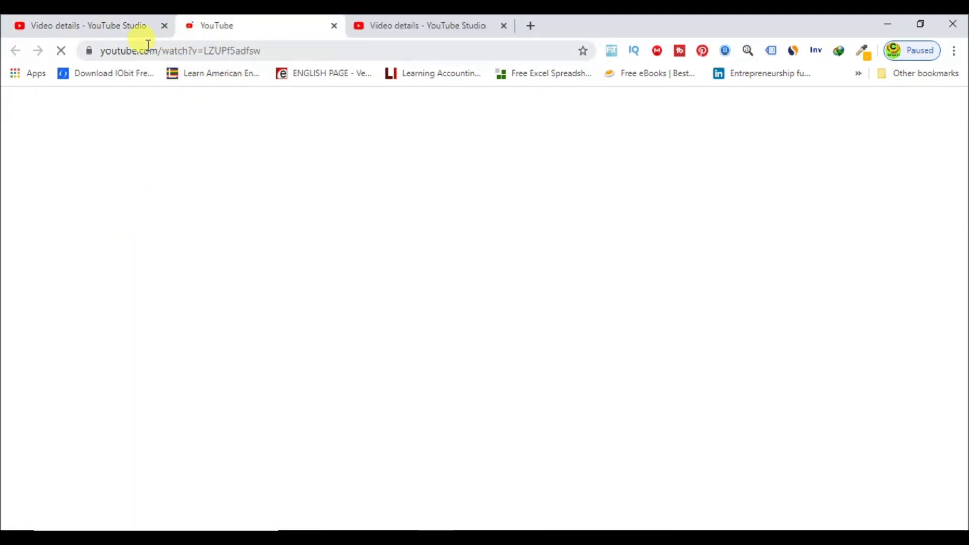
{"action": "left_click", "coordinate": [270, 52]}
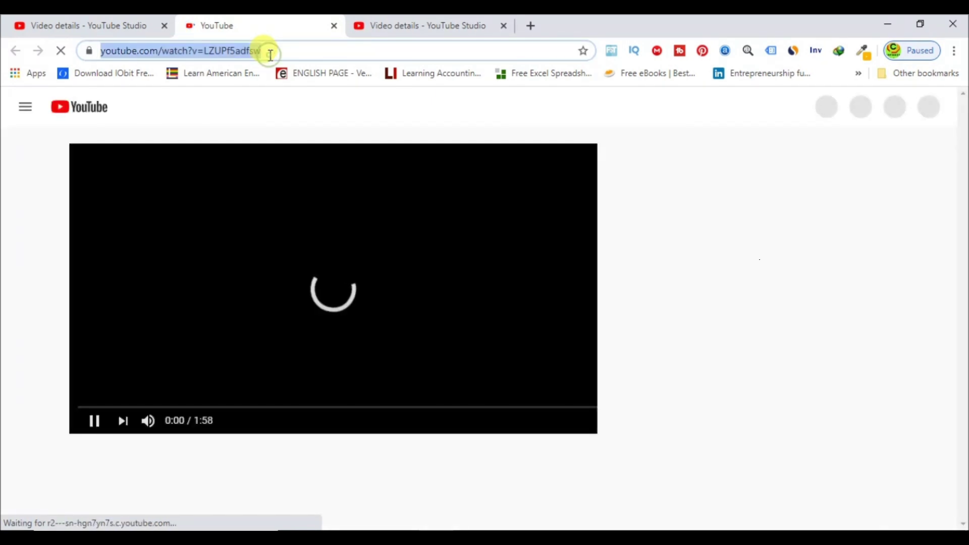
{"action": "left_click", "coordinate": [93, 429]}
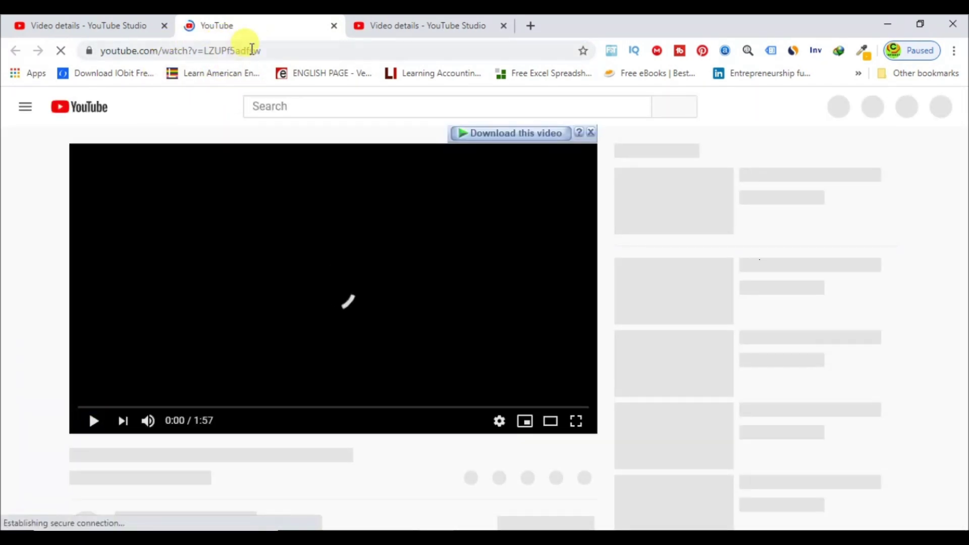
{"action": "left_click", "coordinate": [268, 50]}
{"action": "key", "text": "ctrl+c"}
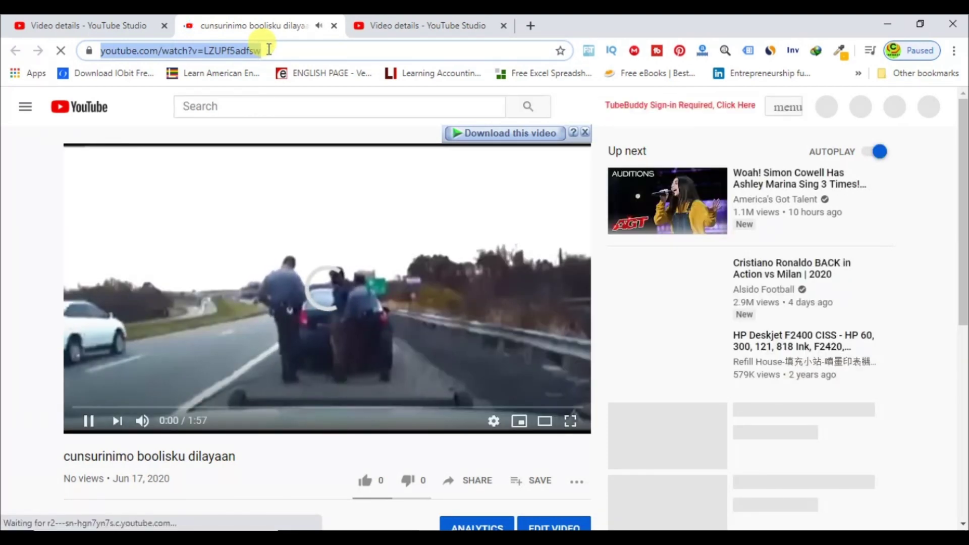
{"action": "left_click", "coordinate": [206, 275]}
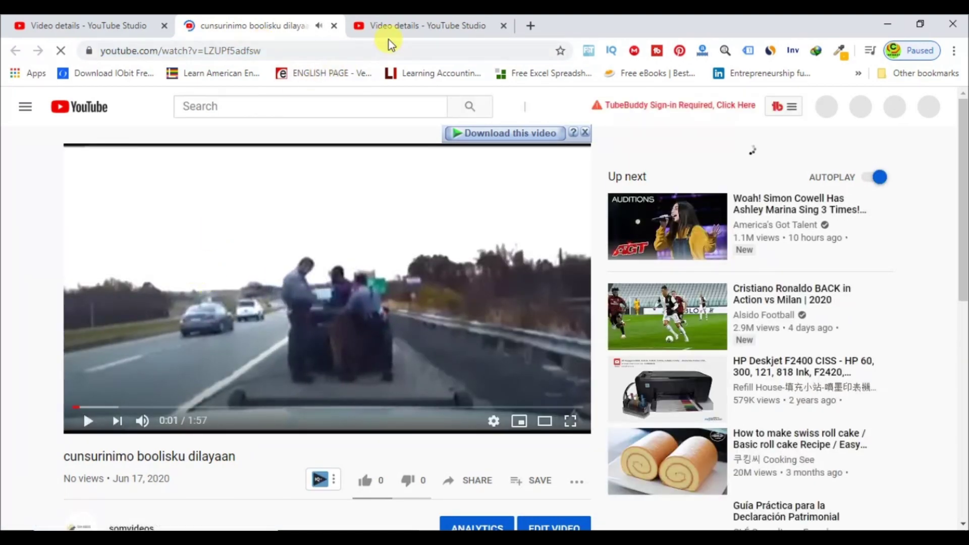
{"action": "left_click", "coordinate": [388, 39]}
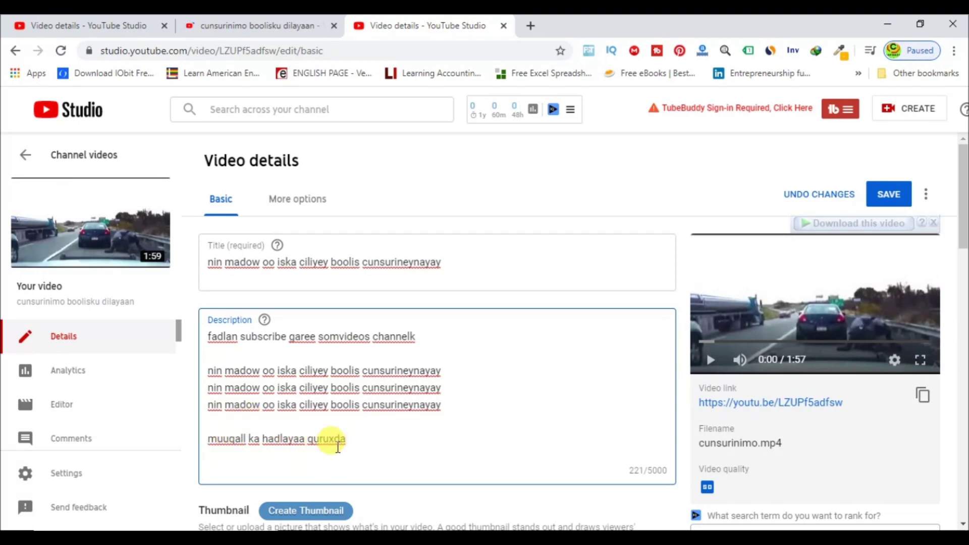
Add the watch link, a 'muuqaal ka hadlaya diinta' line, and the link again
{"action": "key", "text": "ctrl+v"}
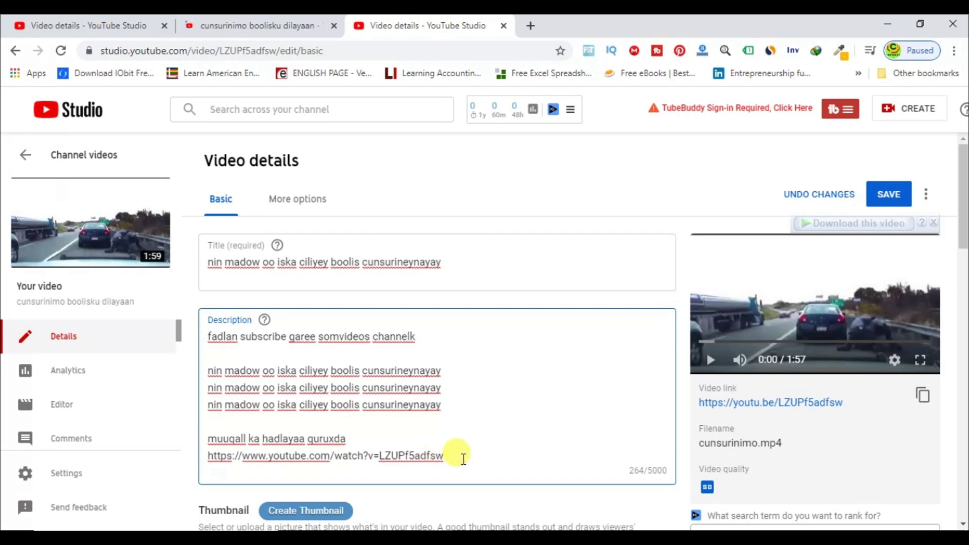
{"action": "key", "text": "Return"}
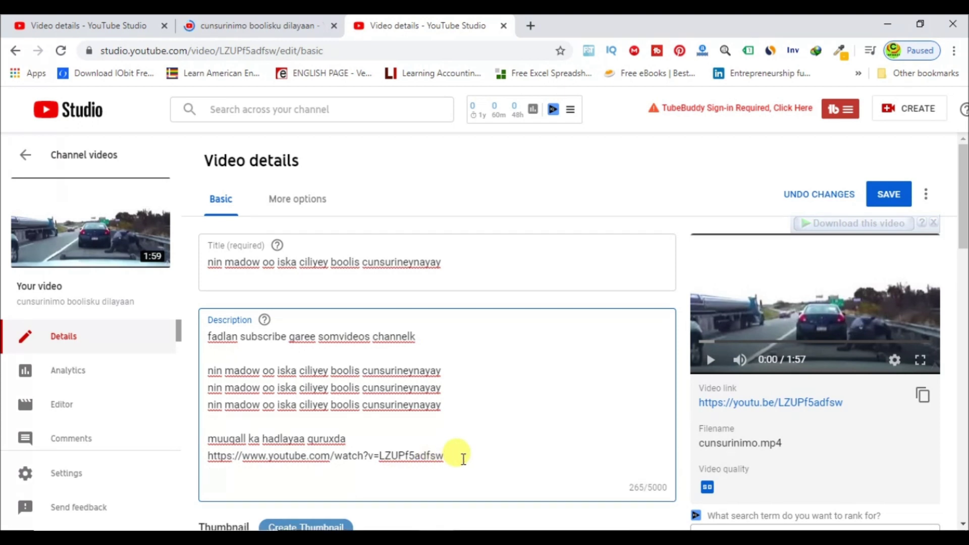
{"action": "type", "text": "muuqaal ka hadla"}
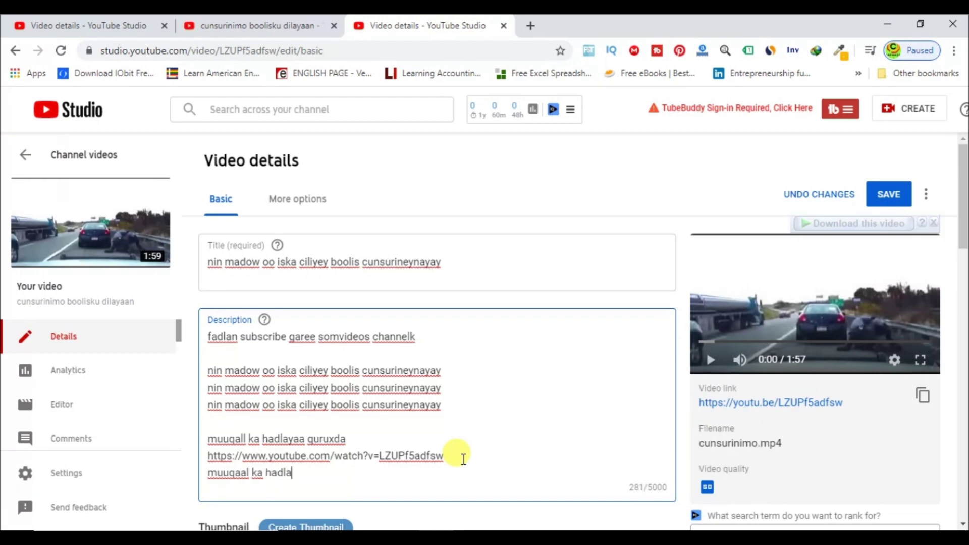
{"action": "type", "text": "ya diinta"}
{"action": "key", "text": "Return"}
{"action": "key", "text": "ctrl+v"}
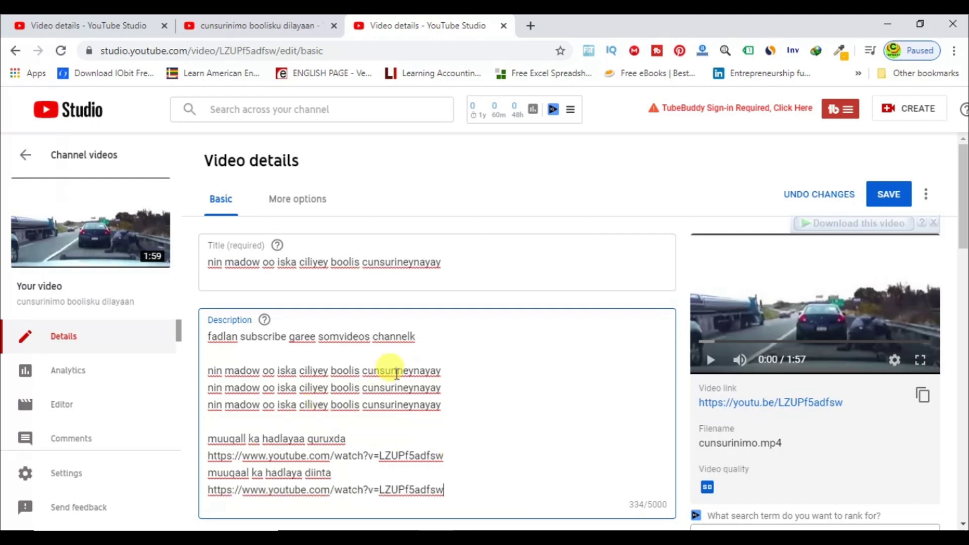
{"action": "scroll", "coordinate": [396, 375], "scroll_direction": "down", "scroll_amount": 4}
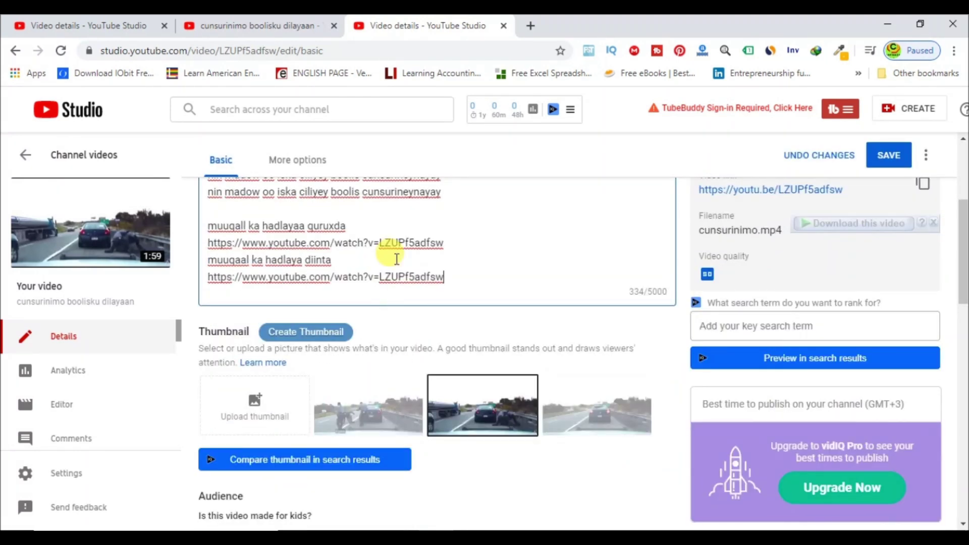
List 'facebook page', 'youtubega' and 'twiiter' on separate lines below the links
{"action": "key", "text": "Return"}
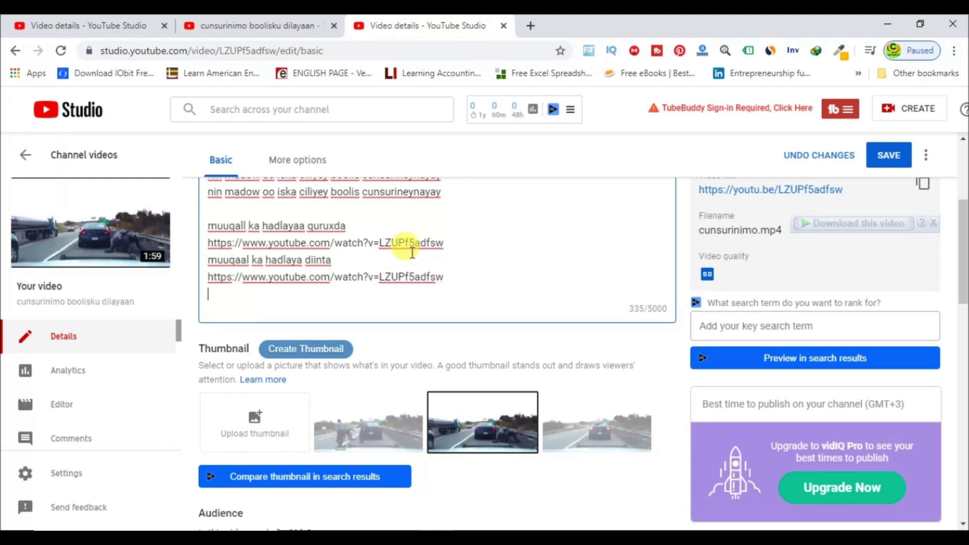
{"action": "key", "text": "Return"}
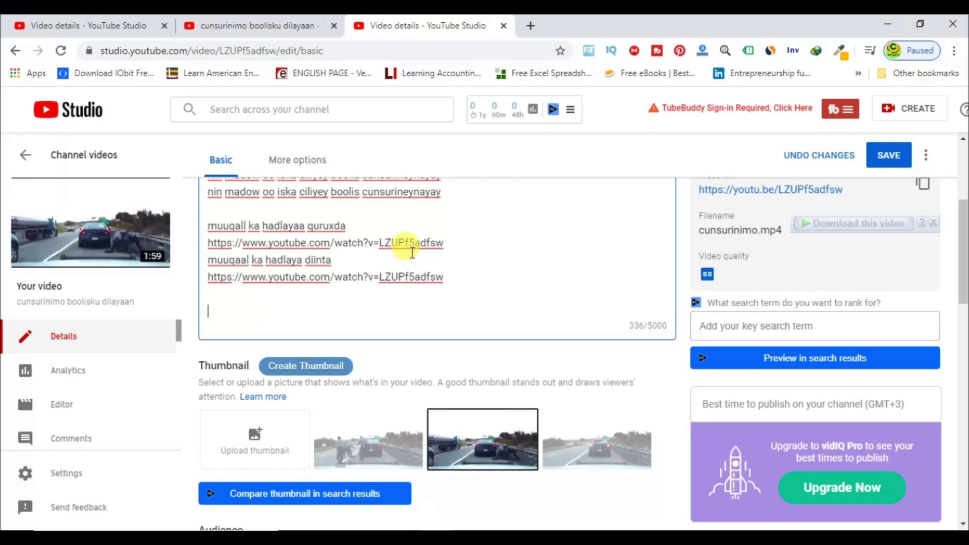
{"action": "type", "text": "facebook page"}
{"action": "key", "text": "Return"}
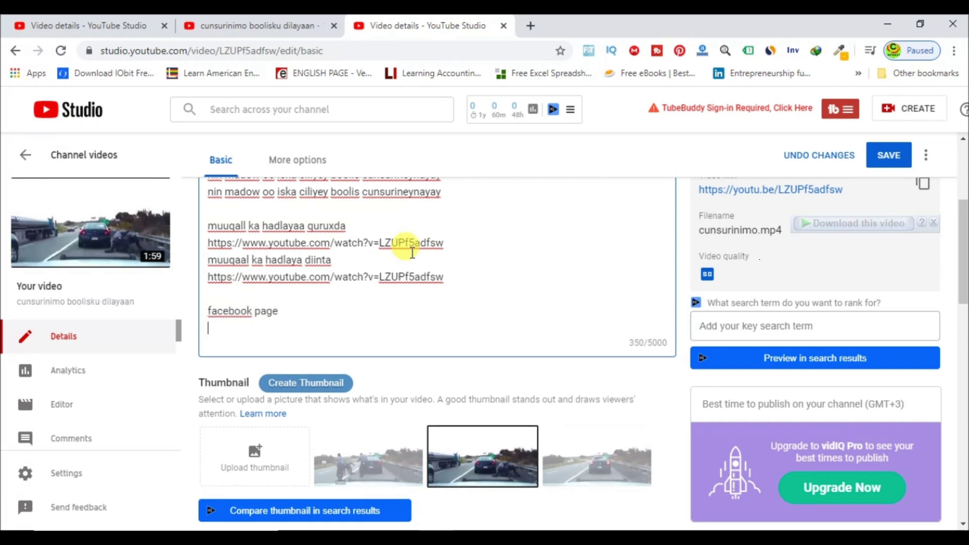
{"action": "type", "text": "youtubega"}
{"action": "key", "text": "Return"}
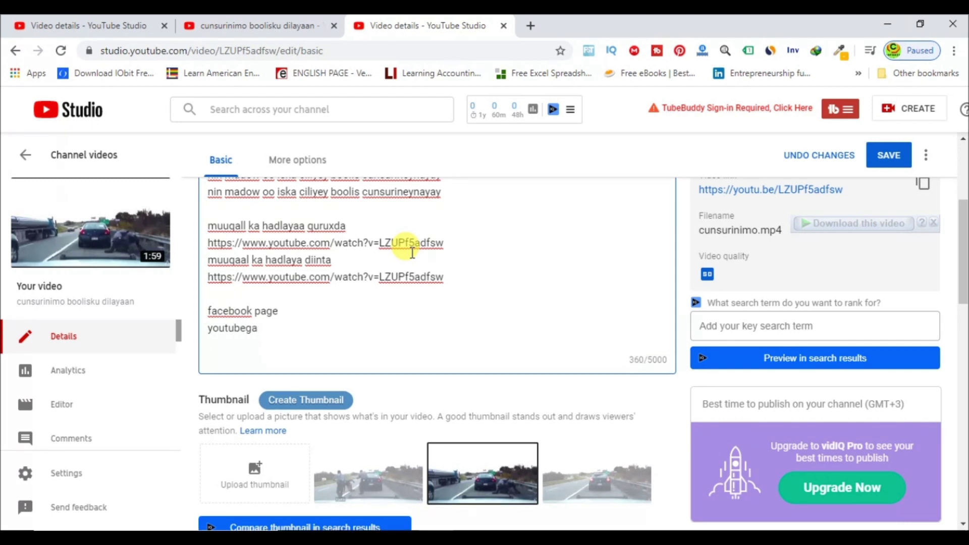
{"action": "type", "text": "twiiter"}
{"action": "key", "text": "Return"}
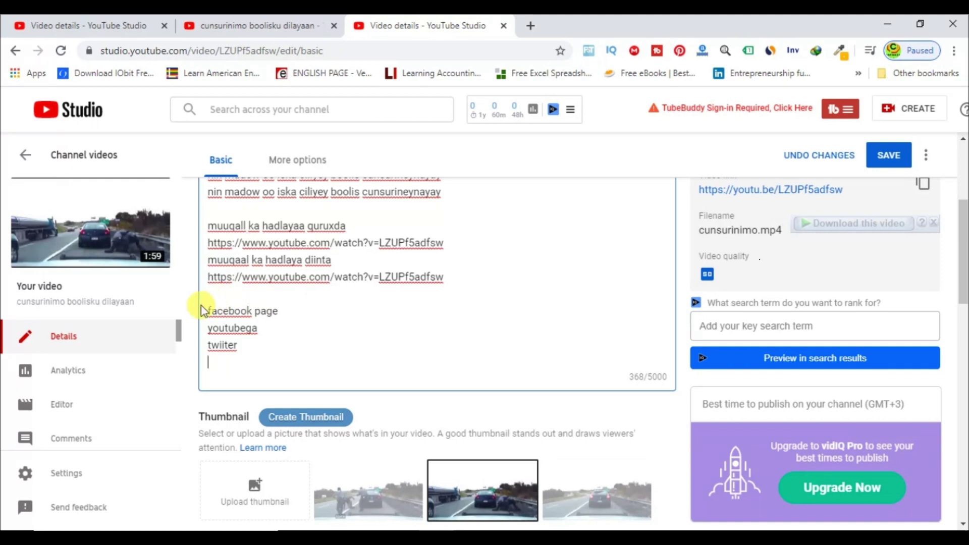
Insert a 'laga soo xidhiidh' line after the second link
{"action": "left_click", "coordinate": [458, 277]}
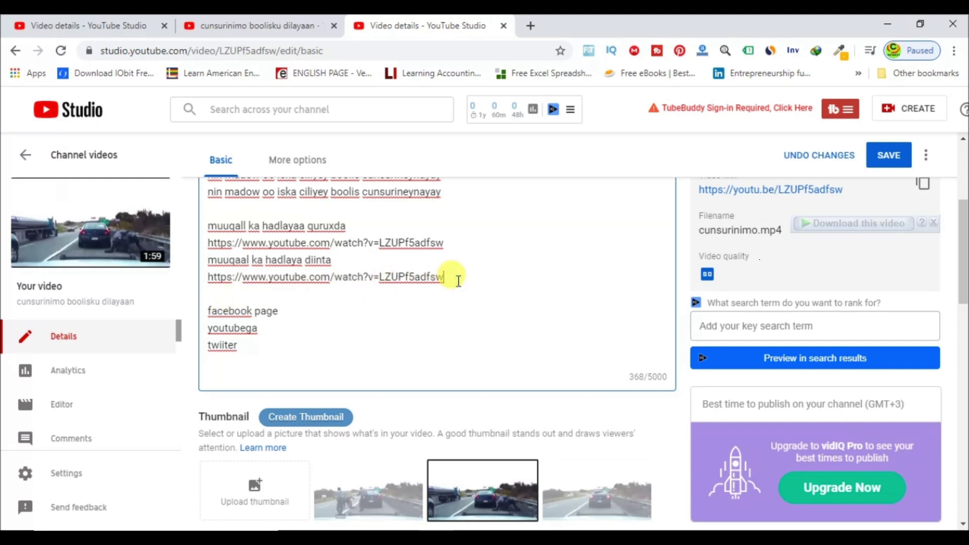
{"action": "key", "text": "Return"}
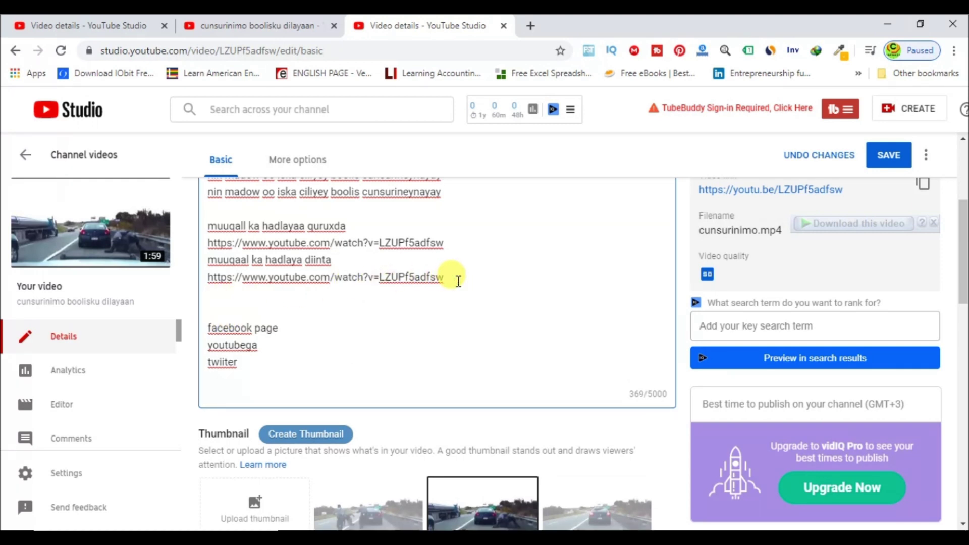
{"action": "type", "text": "laga soo xidhii"}
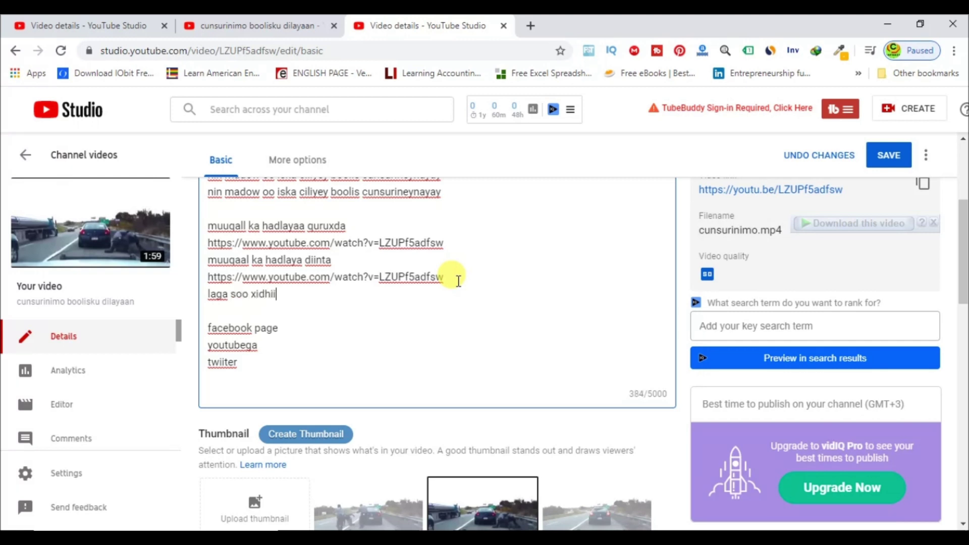
{"action": "type", "text": "dh"}
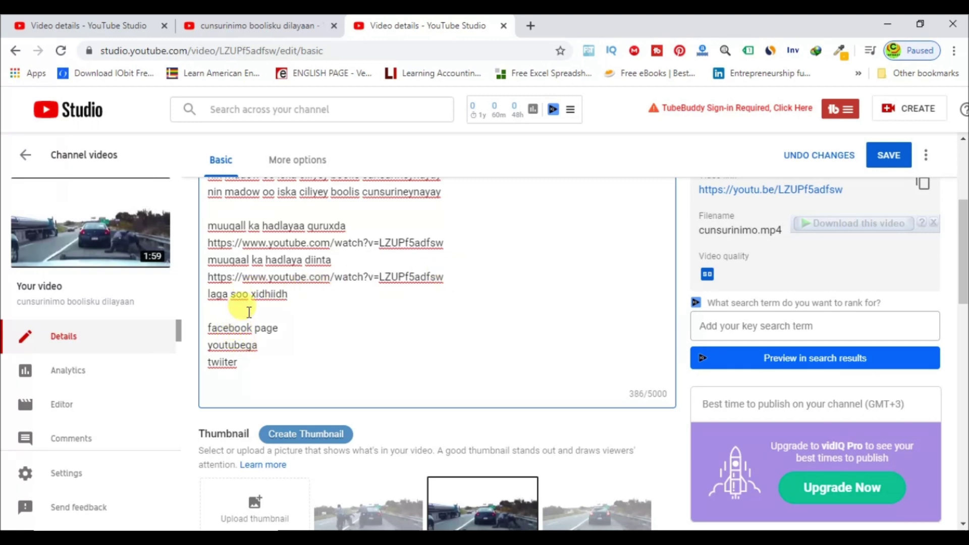
{"action": "scroll", "coordinate": [361, 330], "scroll_direction": "up", "scroll_amount": 3}
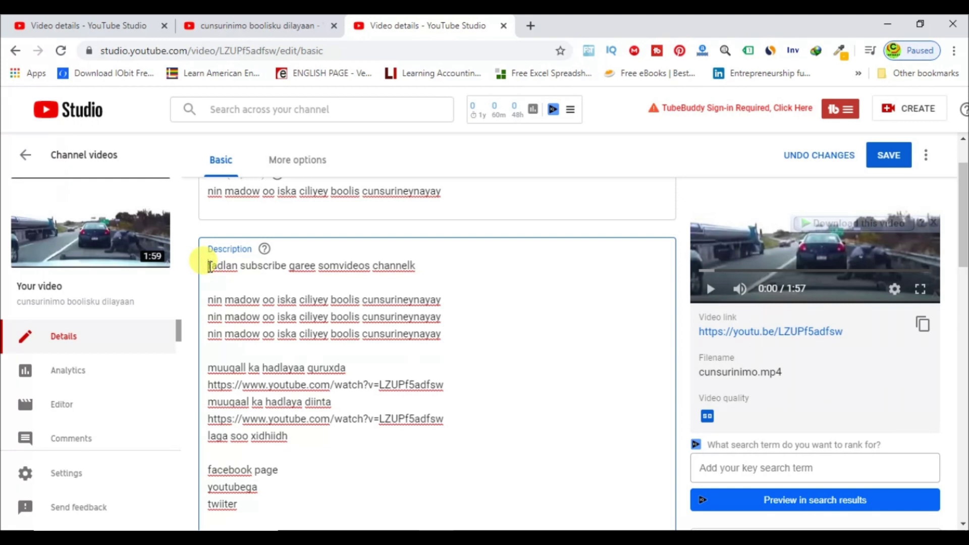
Type a rough hashtag line at the very start of the description
{"action": "left_click", "coordinate": [208, 266]}
{"action": "type", "text": "F"}
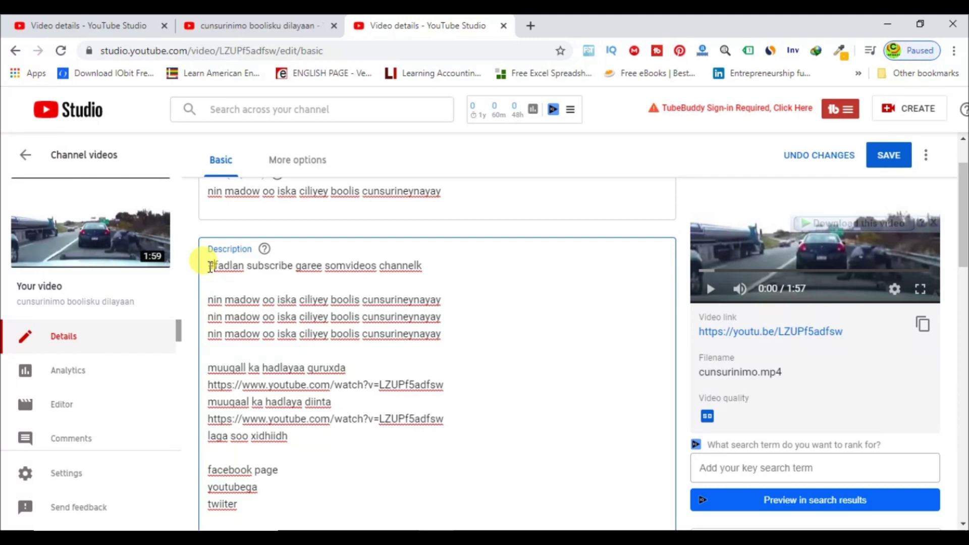
{"action": "type", "text": "plocy "}
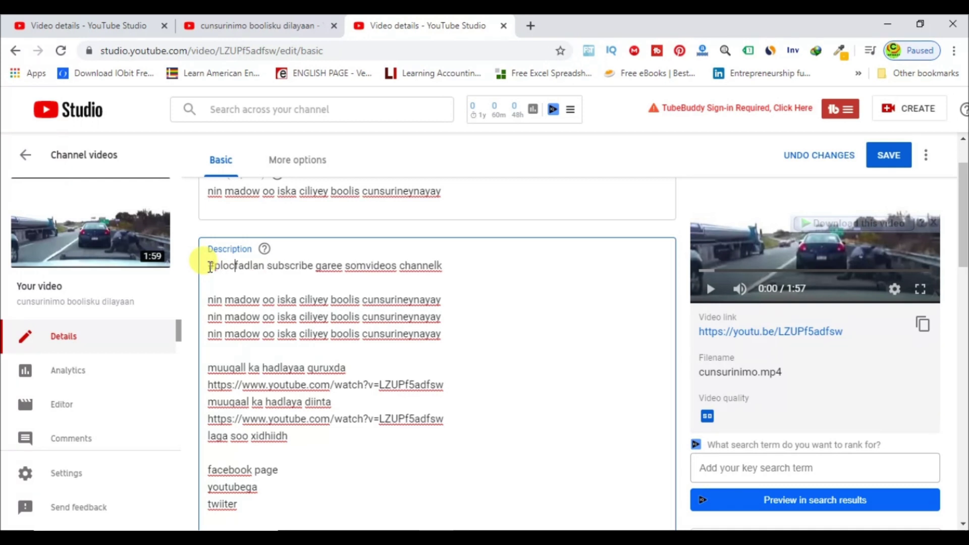
{"action": "type", "text": "killed p"}
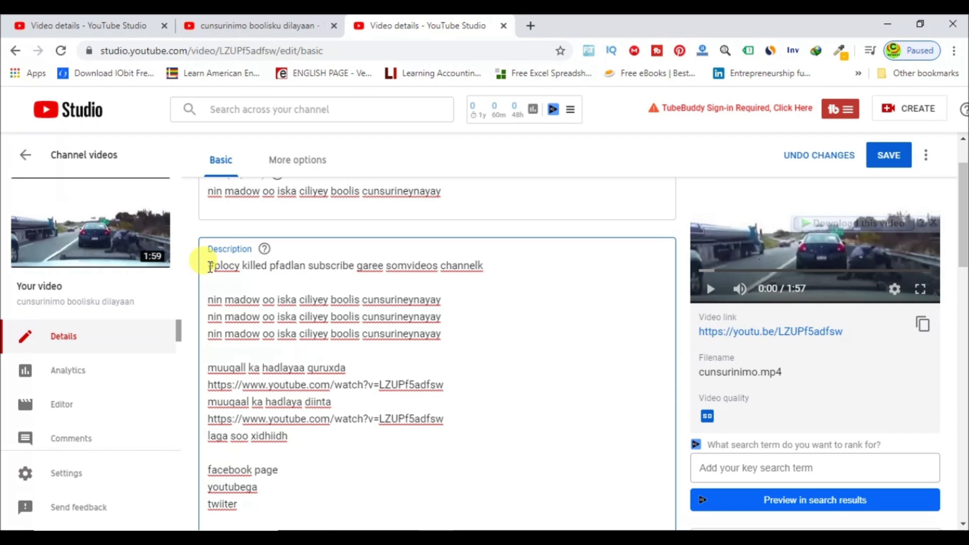
{"action": "type", "text": "lack man"}
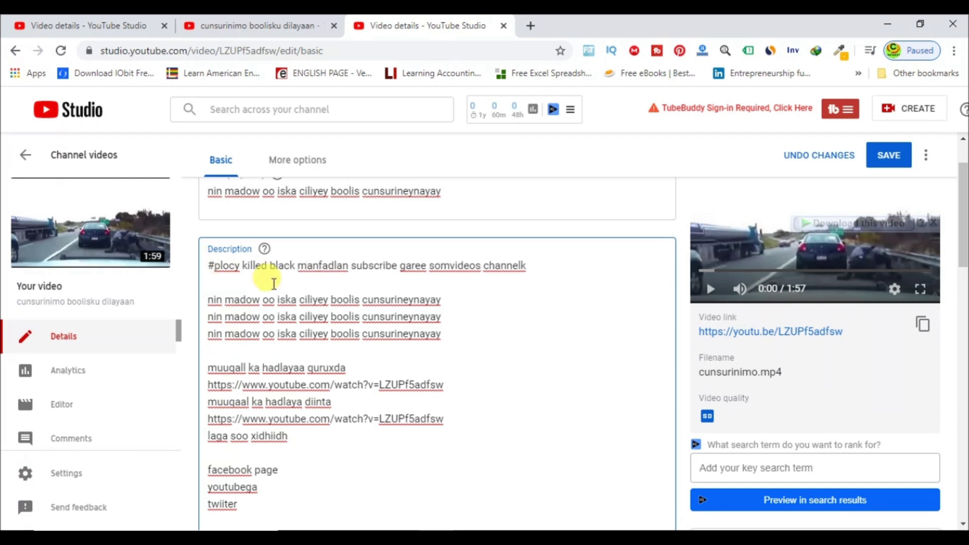
{"action": "key", "text": "Return"}
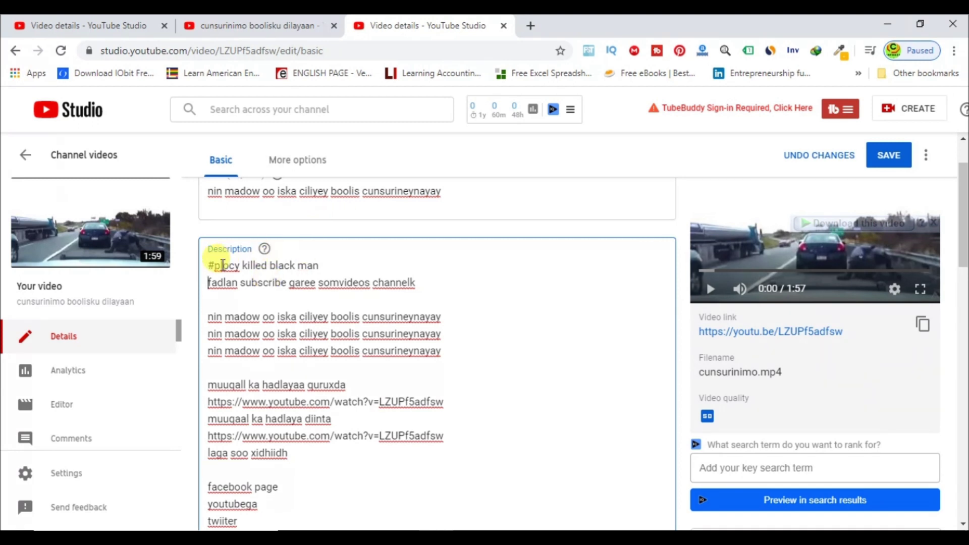
{"action": "right_click", "coordinate": [226, 266]}
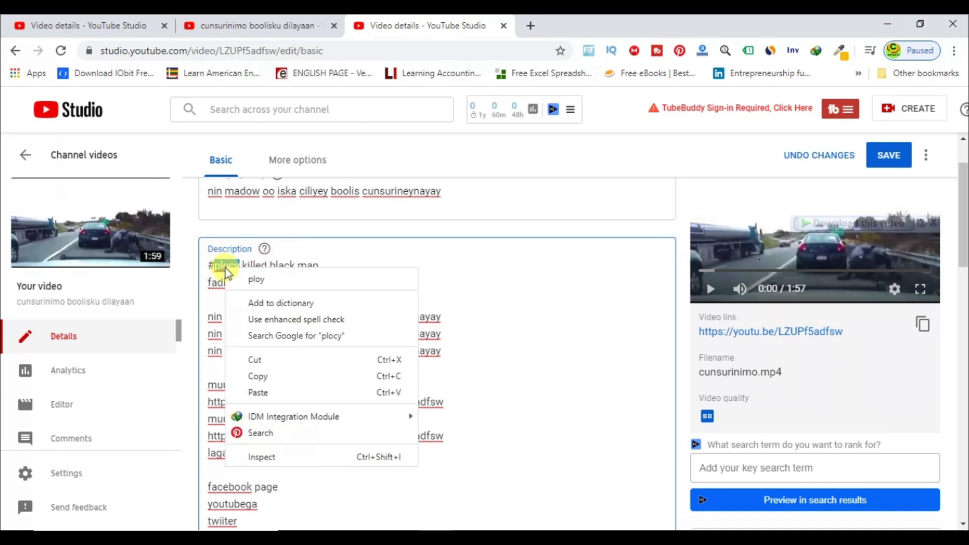
{"action": "key", "text": "Escape"}
Edit that first line into '#whiteman #killed #blackman'
{"action": "type", "text": "whit"}
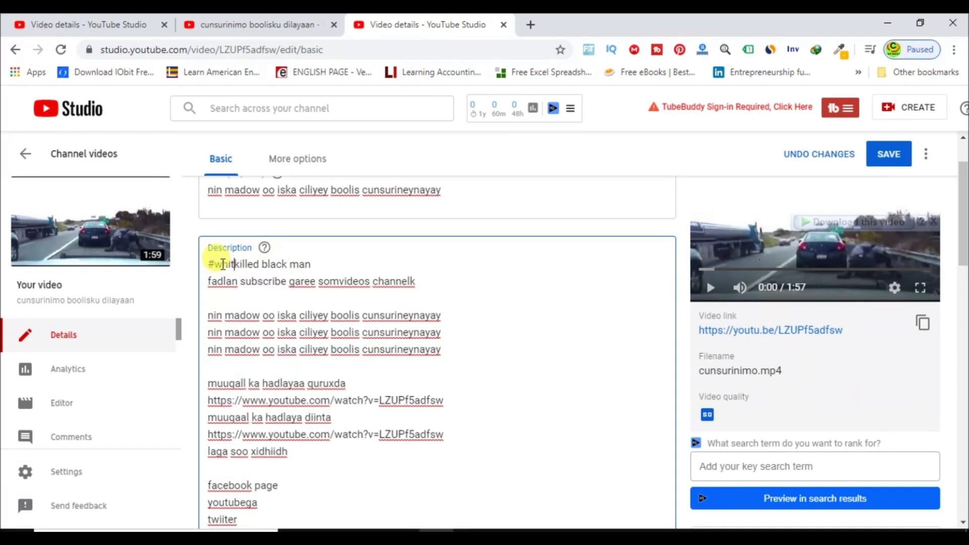
{"action": "type", "text": "e man"}
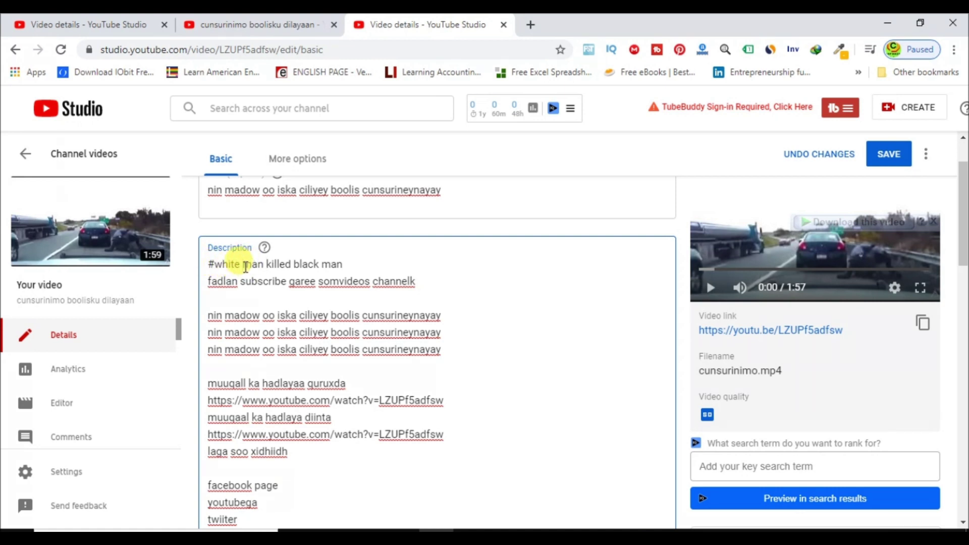
{"action": "left_click", "coordinate": [245, 265]}
{"action": "key", "text": "BackSpace"}
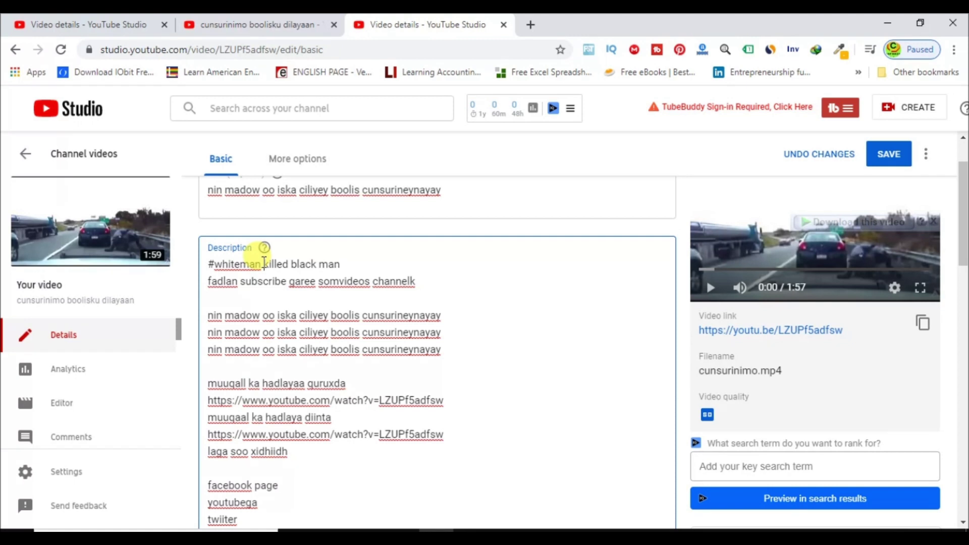
{"action": "left_click", "coordinate": [263, 264]}
{"action": "type", "text": "#"}
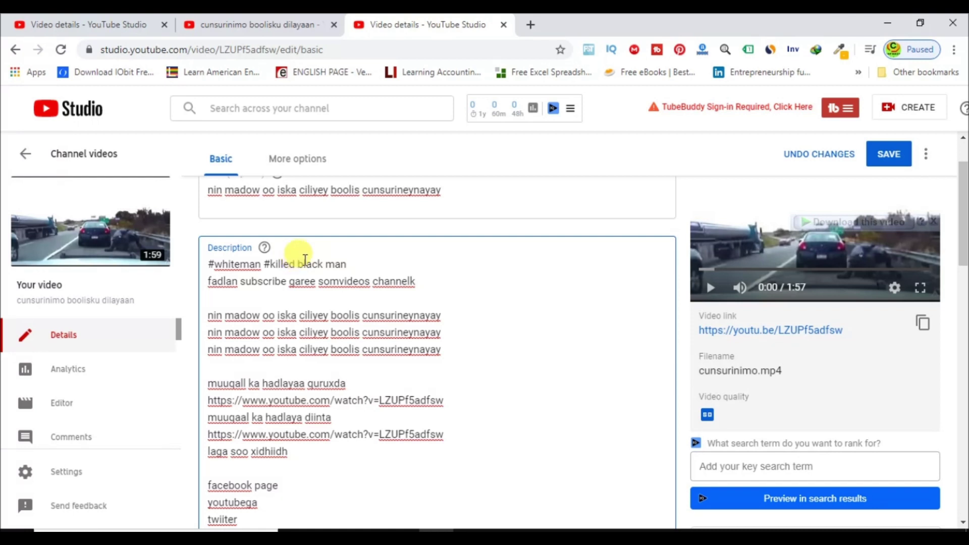
{"action": "left_click_drag", "start_coordinate": [305, 261], "coordinate": [331, 269]}
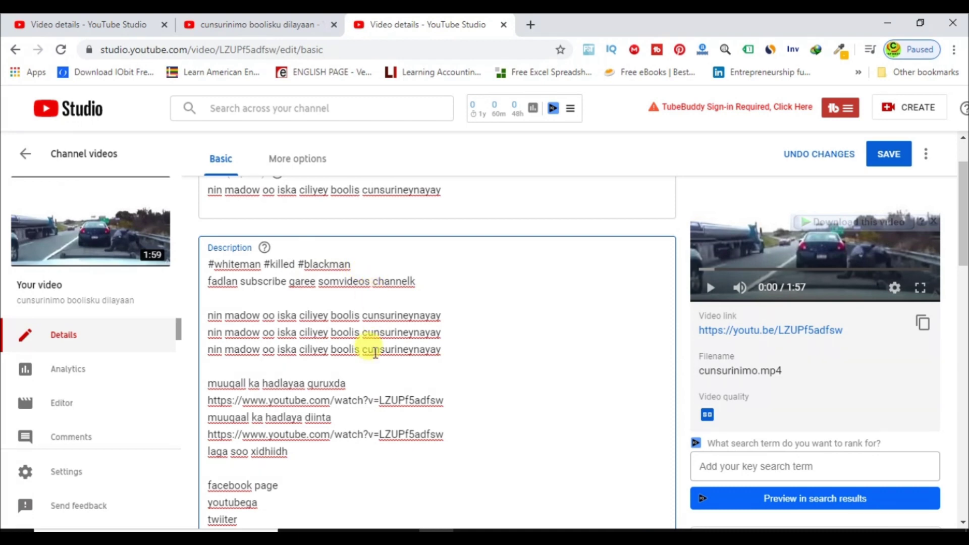
Save the edited video details
{"action": "scroll", "coordinate": [502, 385], "scroll_direction": "down", "scroll_amount": 3}
{"action": "scroll", "coordinate": [504, 378], "scroll_direction": "up", "scroll_amount": 5}
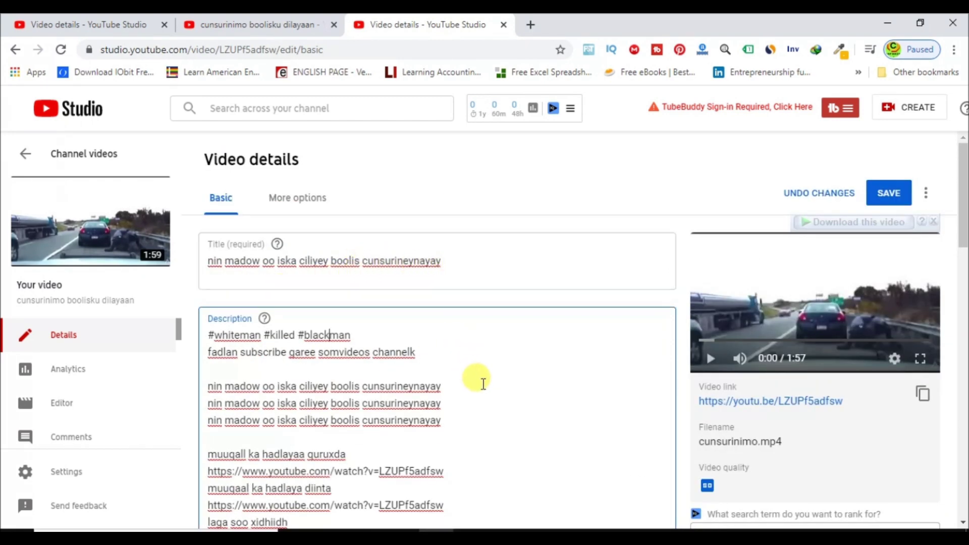
{"action": "scroll", "coordinate": [483, 384], "scroll_direction": "down", "scroll_amount": 5}
{"action": "scroll", "coordinate": [482, 384], "scroll_direction": "up", "scroll_amount": 3}
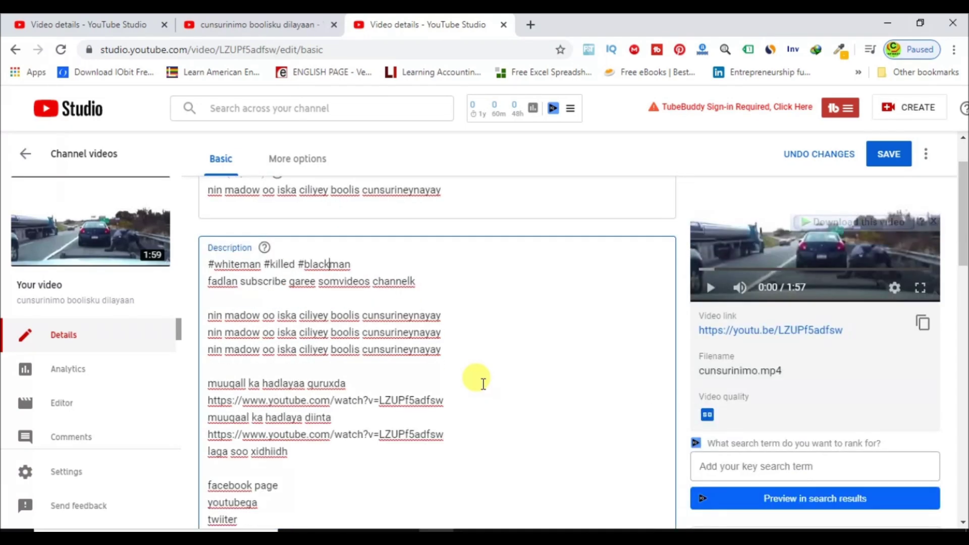
{"action": "left_click", "coordinate": [888, 156]}
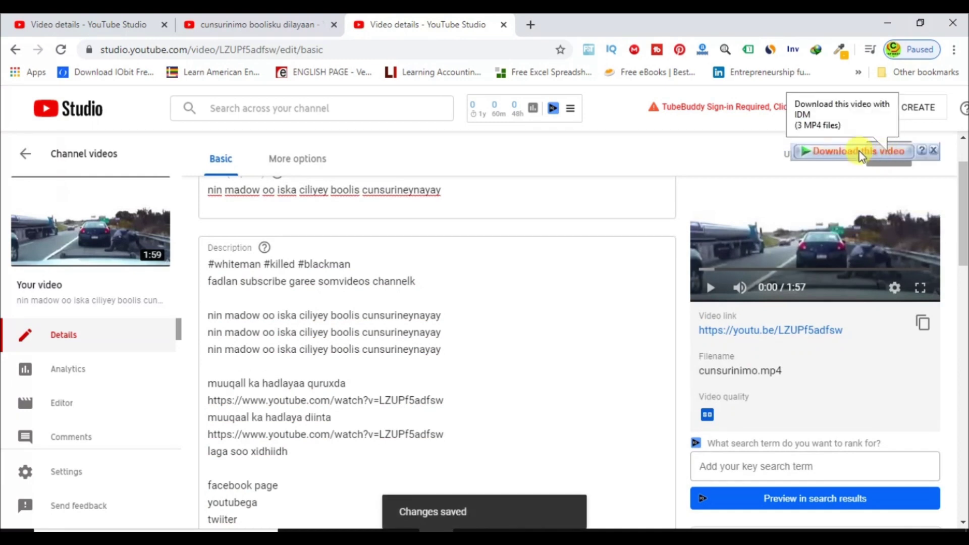
Reload the watch page and play then pause it to check the new title and hashtags
{"action": "left_click", "coordinate": [254, 28]}
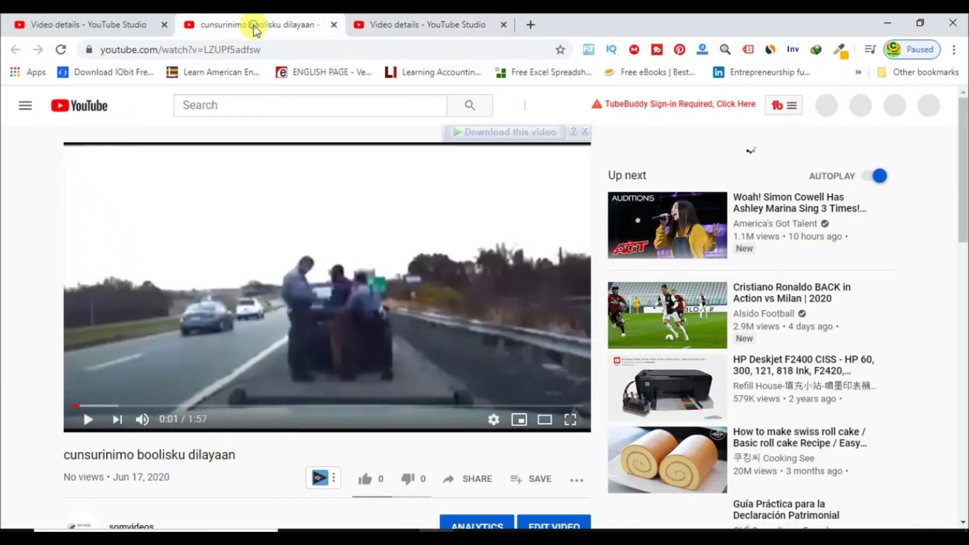
{"action": "scroll", "coordinate": [332, 348], "scroll_direction": "down", "scroll_amount": 1}
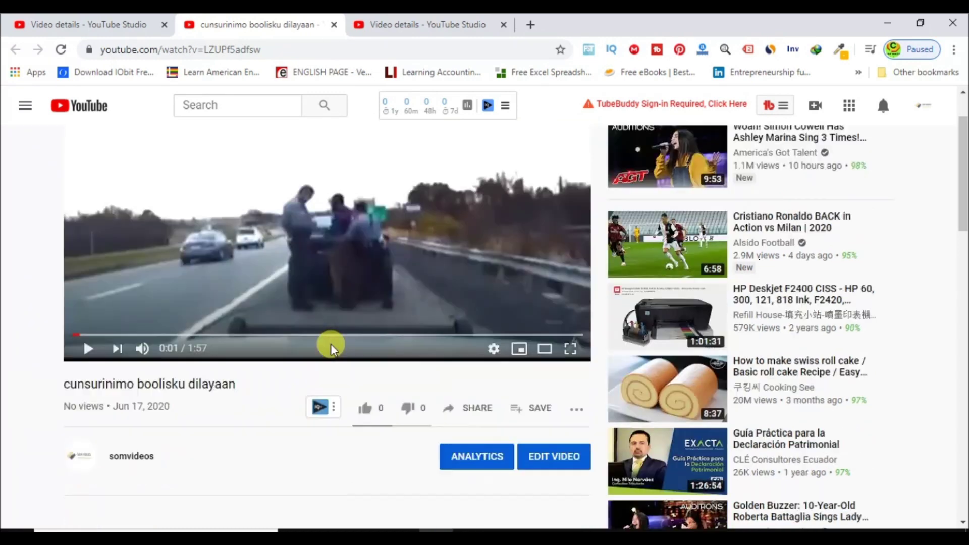
{"action": "scroll", "coordinate": [331, 348], "scroll_direction": "down", "scroll_amount": 1}
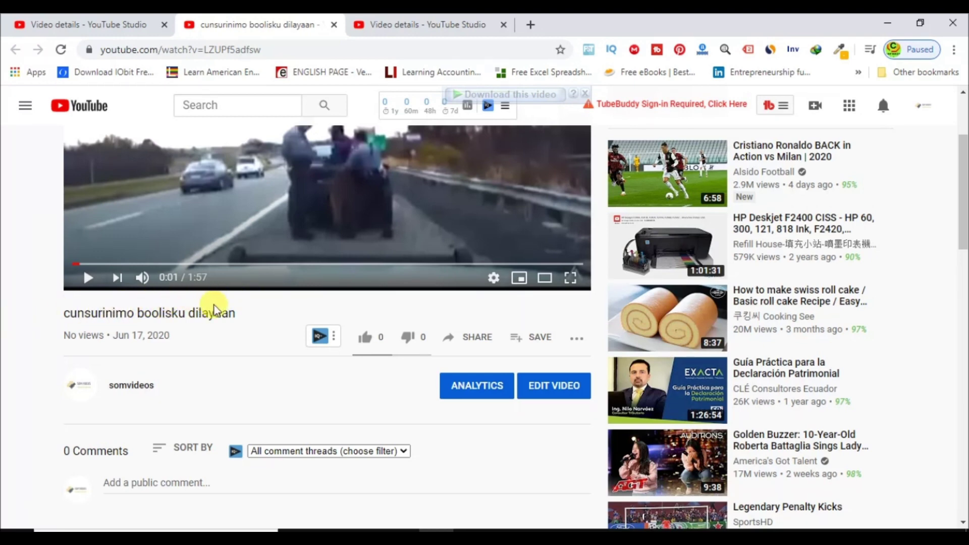
{"action": "scroll", "coordinate": [255, 393], "scroll_direction": "down", "scroll_amount": 3}
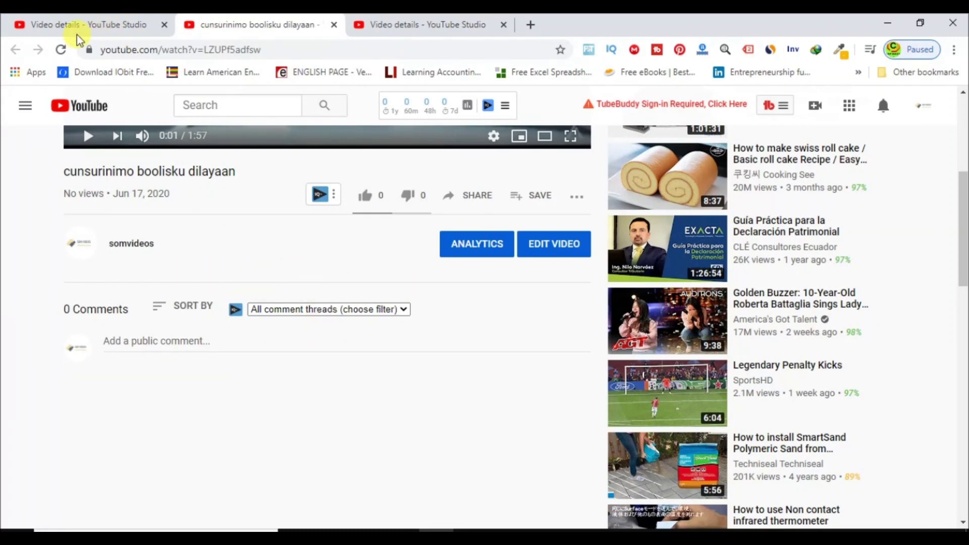
{"action": "left_click", "coordinate": [60, 51]}
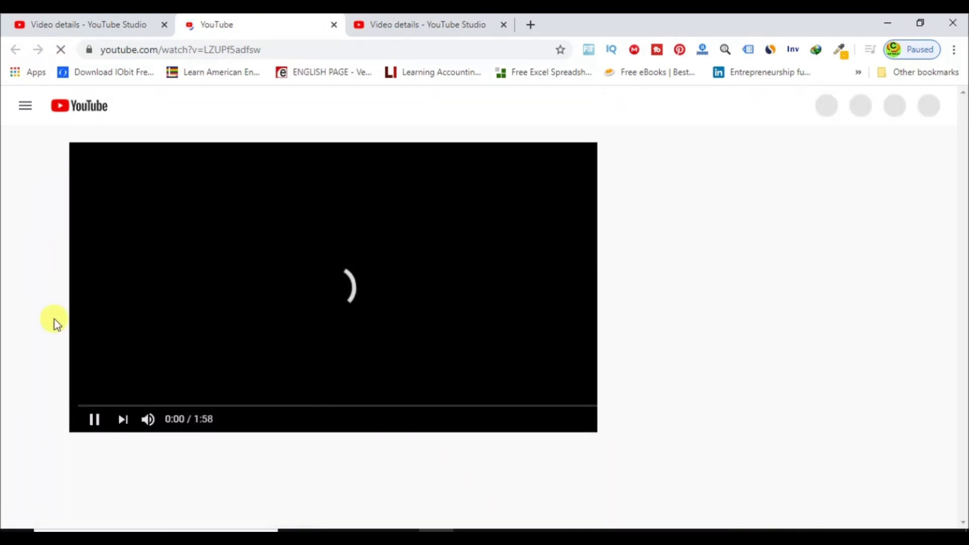
{"action": "left_click", "coordinate": [98, 429]}
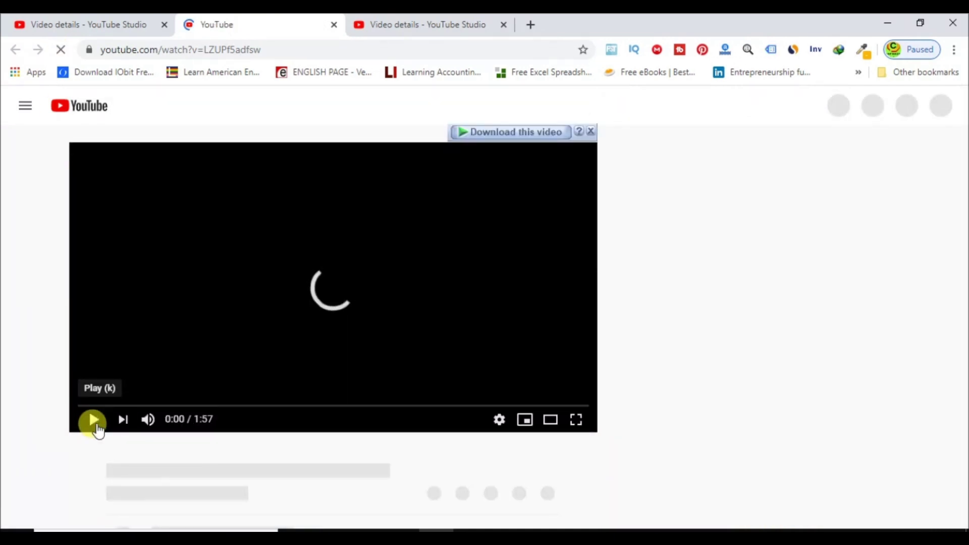
{"action": "scroll", "coordinate": [332, 331], "scroll_direction": "down", "scroll_amount": 3}
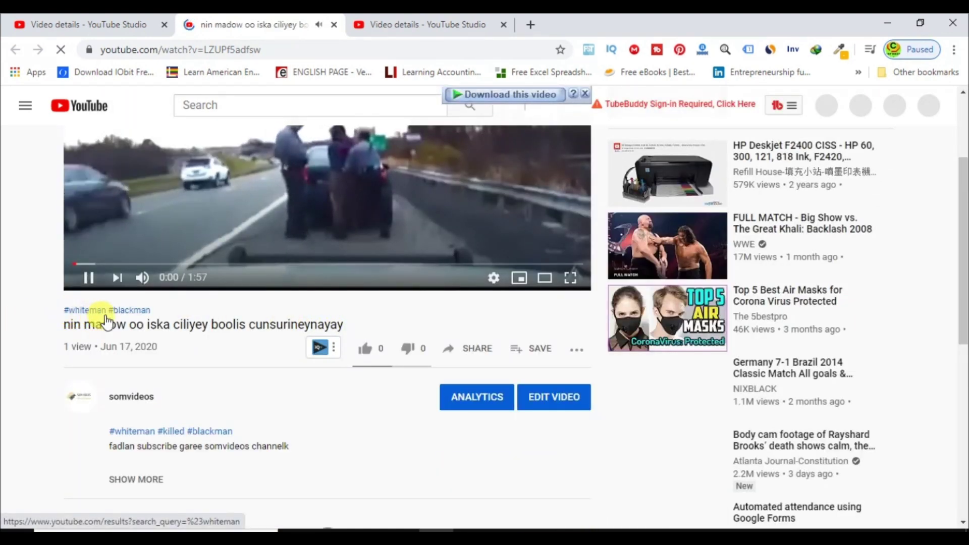
{"action": "left_click", "coordinate": [89, 283]}
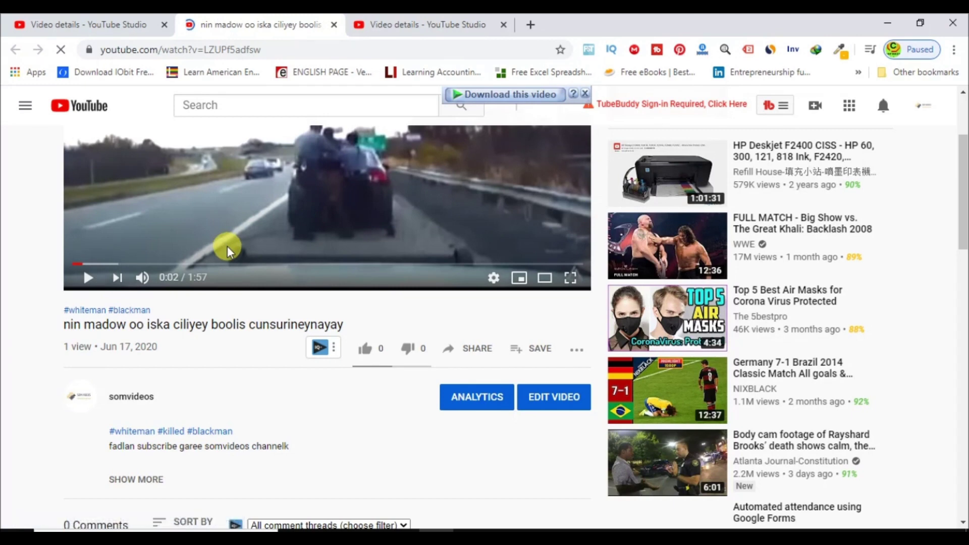
{"action": "left_click", "coordinate": [400, 20]}
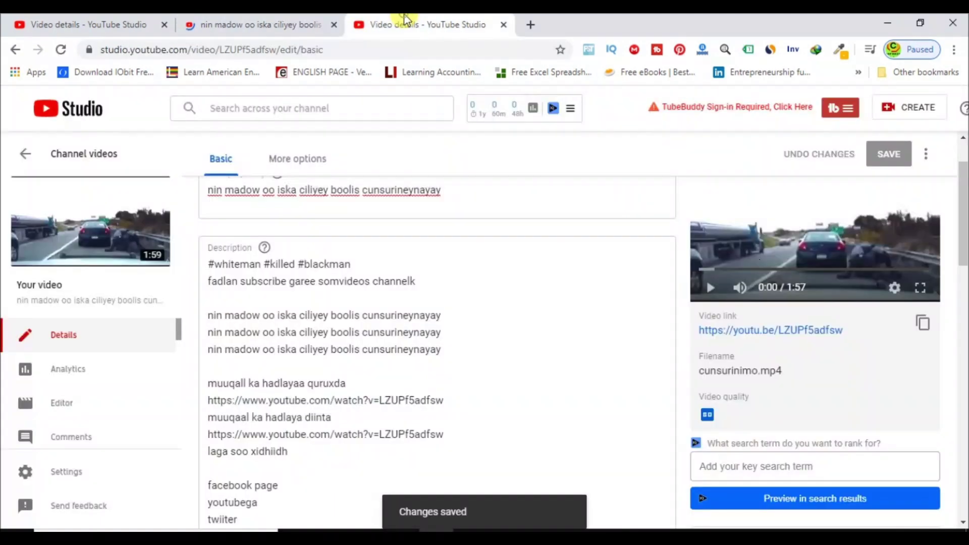
Change the hashtags to '#whiteman #killedblackman', save, and reload the watch page
{"action": "left_click", "coordinate": [286, 269]}
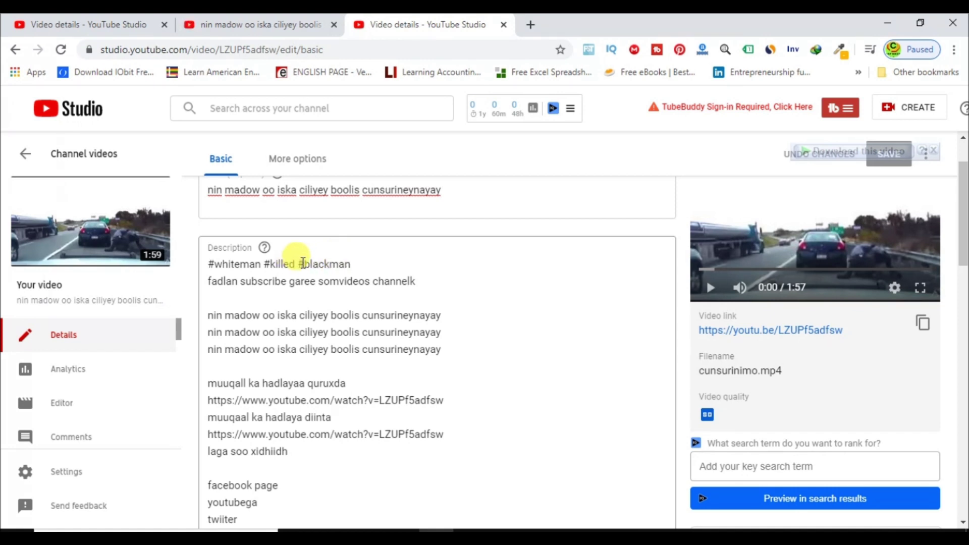
{"action": "left_click", "coordinate": [302, 262]}
{"action": "key", "text": "BackSpace"}
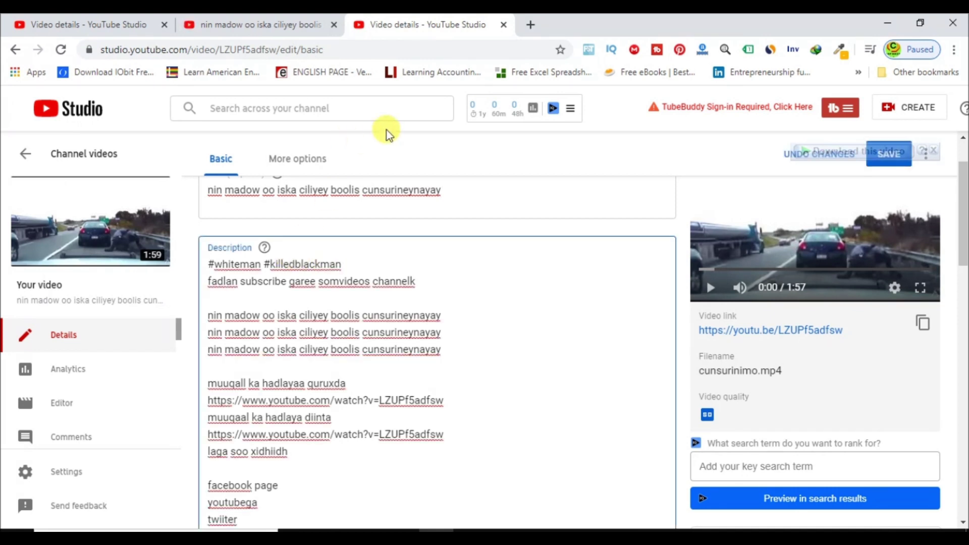
{"action": "left_click", "coordinate": [893, 168]}
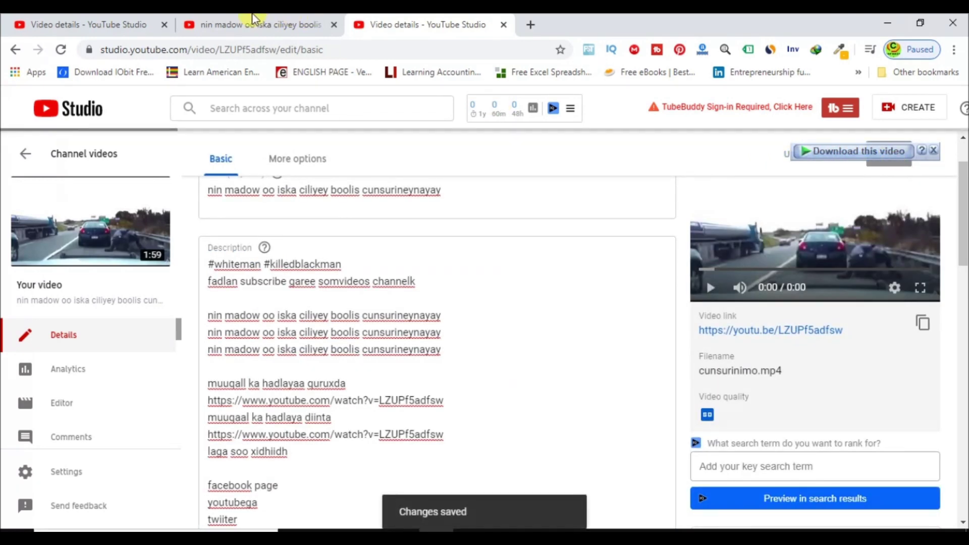
{"action": "left_click", "coordinate": [249, 25]}
{"action": "left_click", "coordinate": [62, 51]}
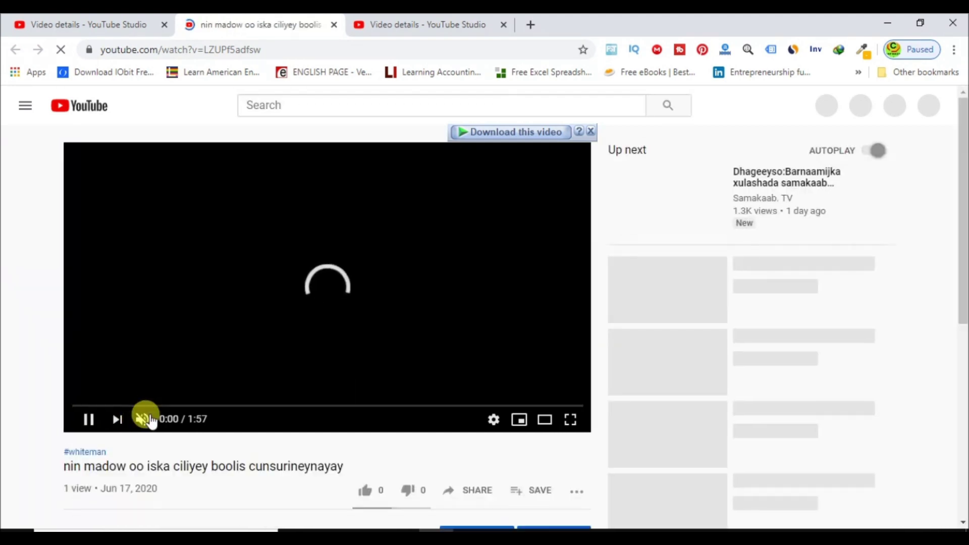
Mute and pause the video, then expand the full description down to 'twiiter'
{"action": "left_click", "coordinate": [142, 419]}
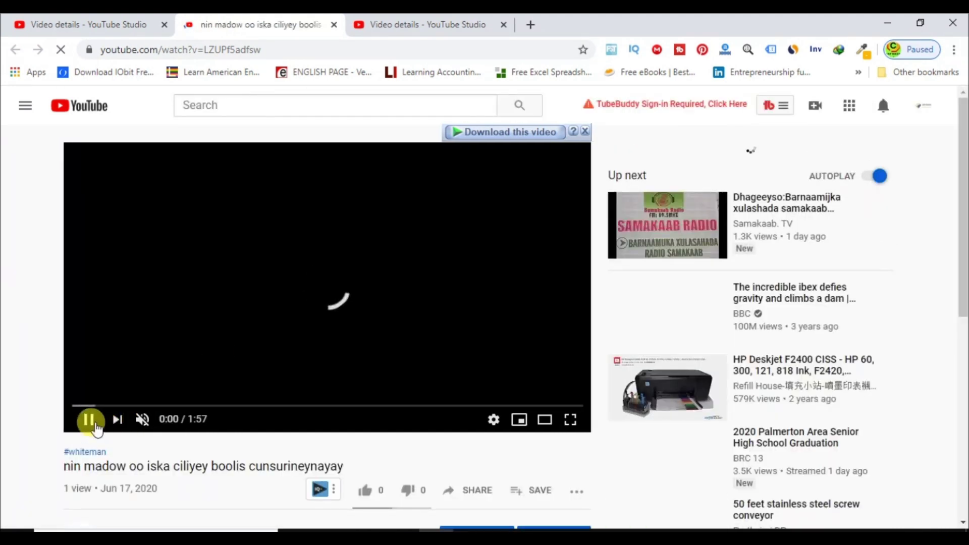
{"action": "left_click", "coordinate": [87, 418]}
{"action": "scroll", "coordinate": [388, 344], "scroll_direction": "down", "scroll_amount": 4}
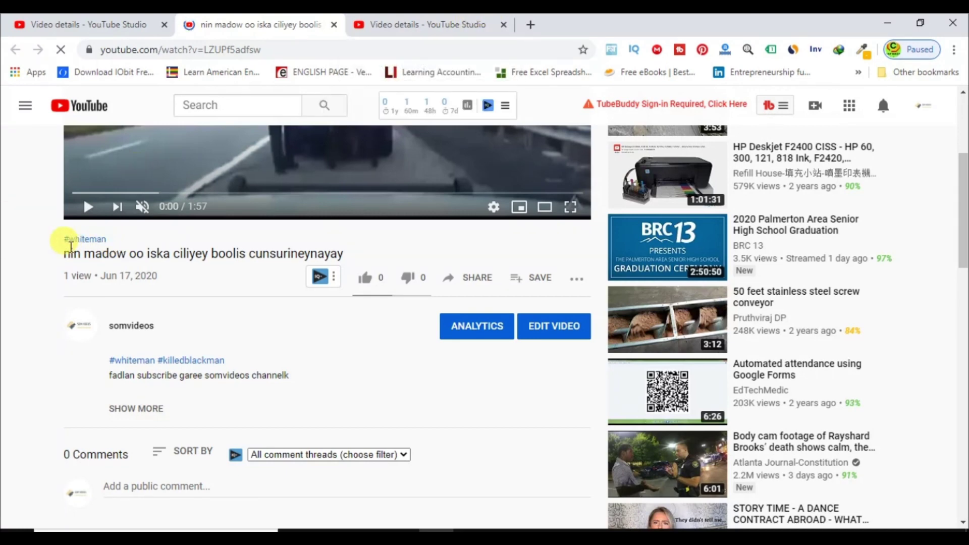
{"action": "left_click", "coordinate": [435, 30]}
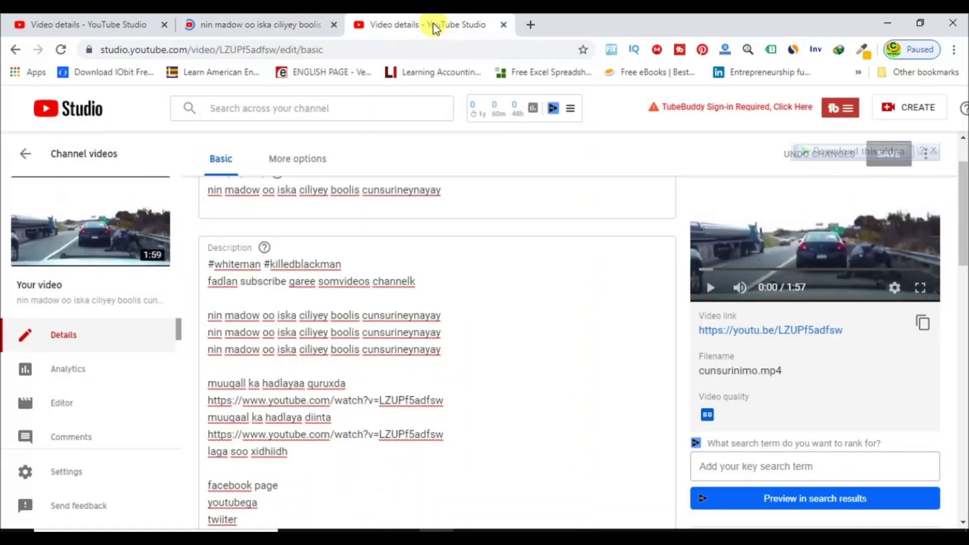
{"action": "left_click", "coordinate": [252, 23]}
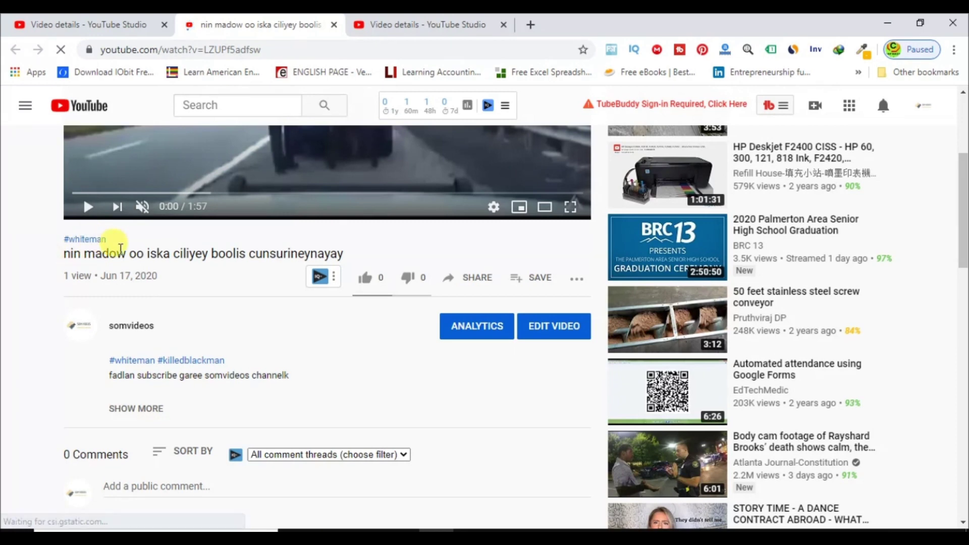
{"action": "scroll", "coordinate": [392, 350], "scroll_direction": "down", "scroll_amount": 3}
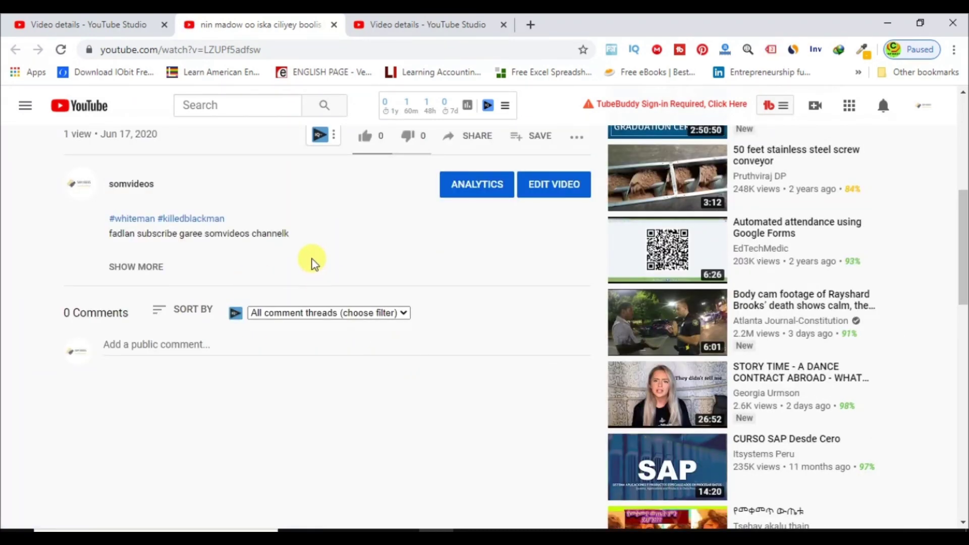
{"action": "left_click", "coordinate": [146, 267]}
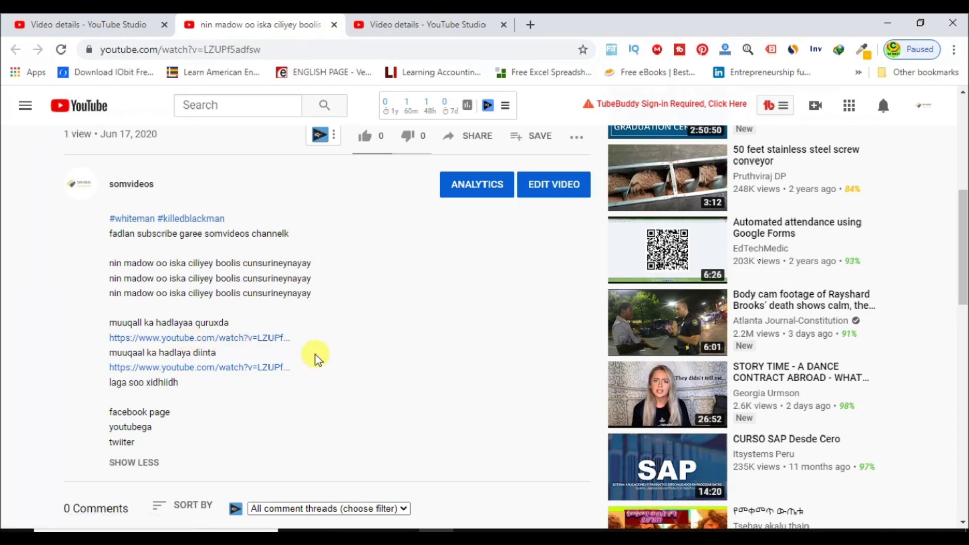
{"action": "scroll", "coordinate": [396, 367], "scroll_direction": "up", "scroll_amount": 4}
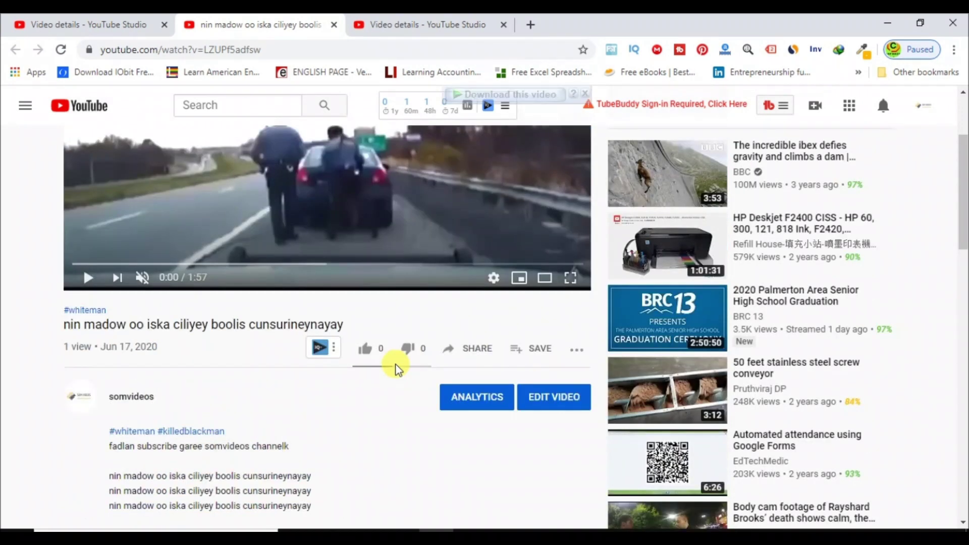
{"action": "scroll", "coordinate": [396, 367], "scroll_direction": "down", "scroll_amount": 4}
{"action": "scroll", "coordinate": [418, 320], "scroll_direction": "up", "scroll_amount": 7}
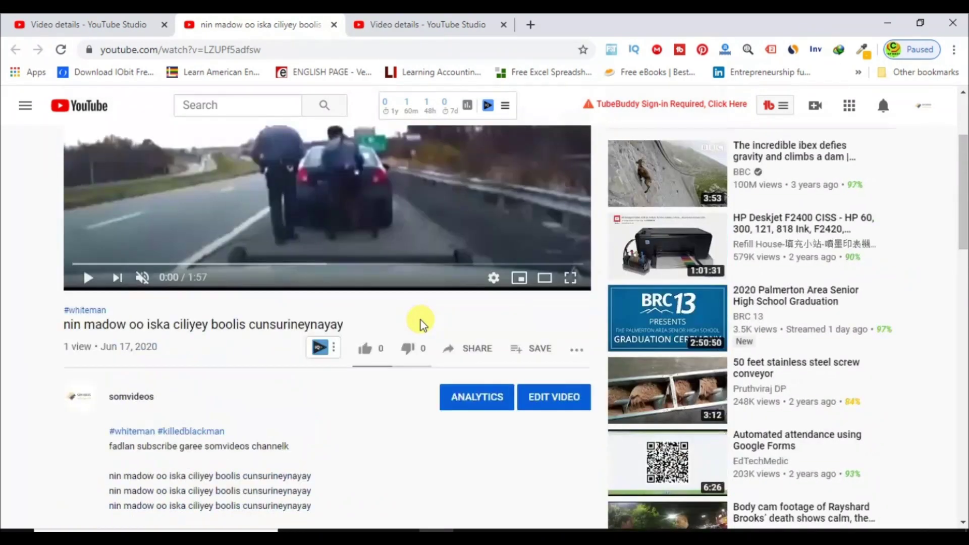
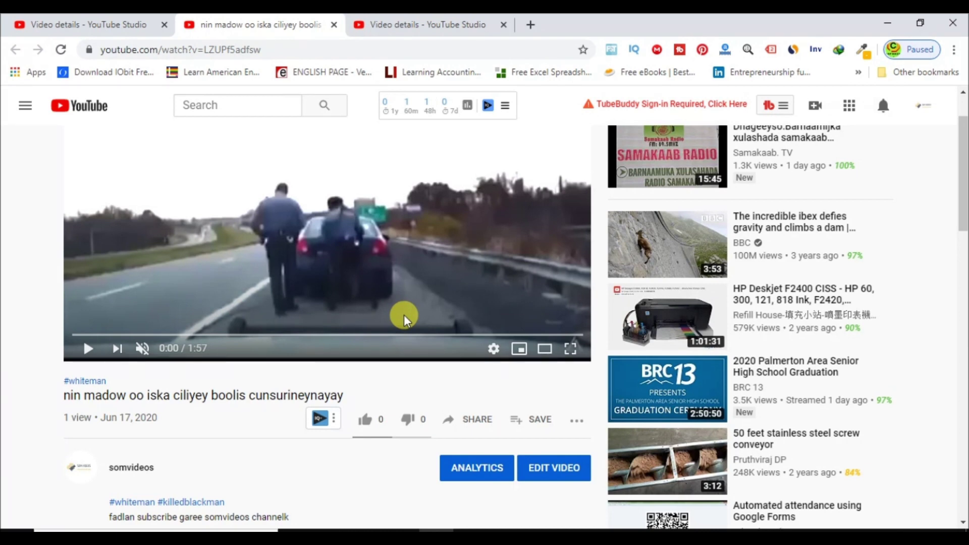
Scroll through the video's watch page and suggestions, then return to the 'Video details - YouTube Studio' tab
{"action": "scroll", "coordinate": [548, 270], "scroll_direction": "up", "scroll_amount": 2}
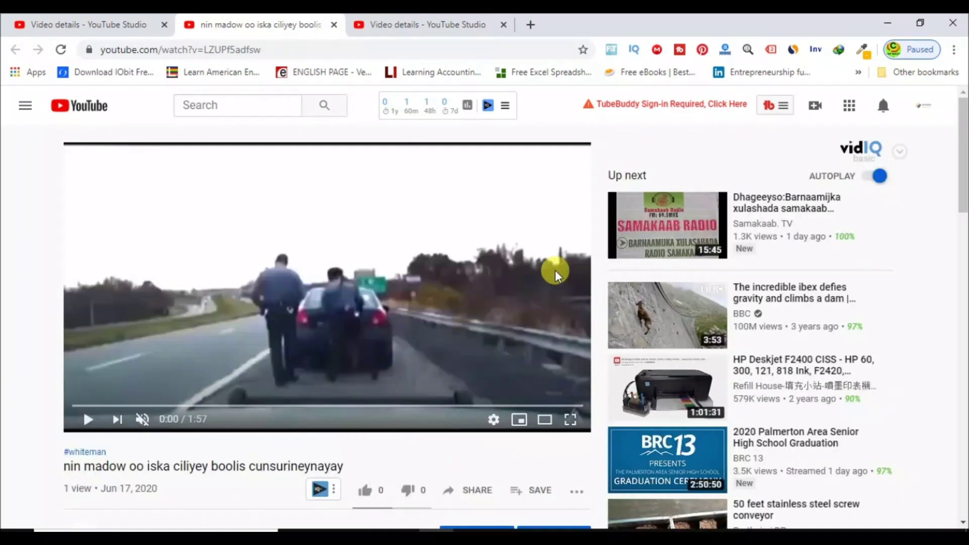
{"action": "scroll", "coordinate": [713, 242], "scroll_direction": "down", "scroll_amount": 4}
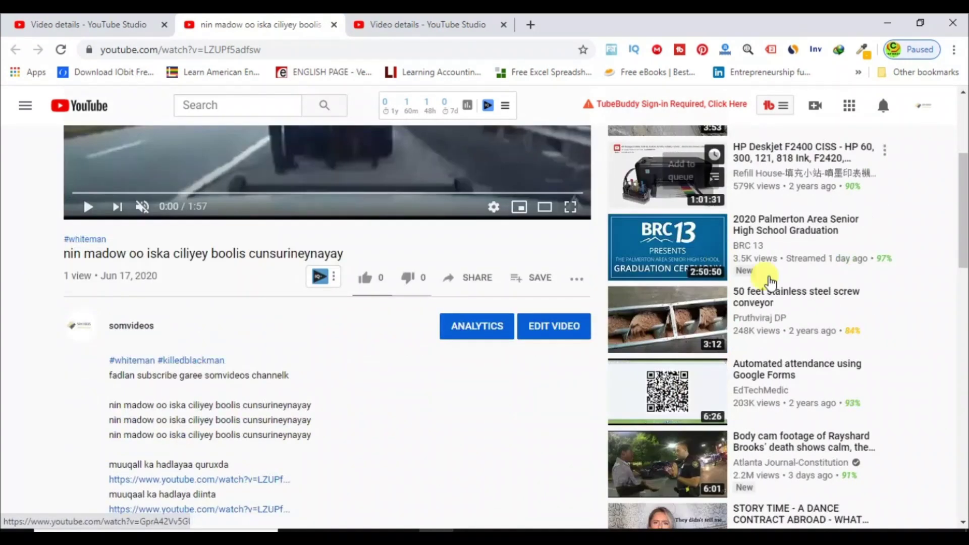
{"action": "left_click", "coordinate": [656, 256]}
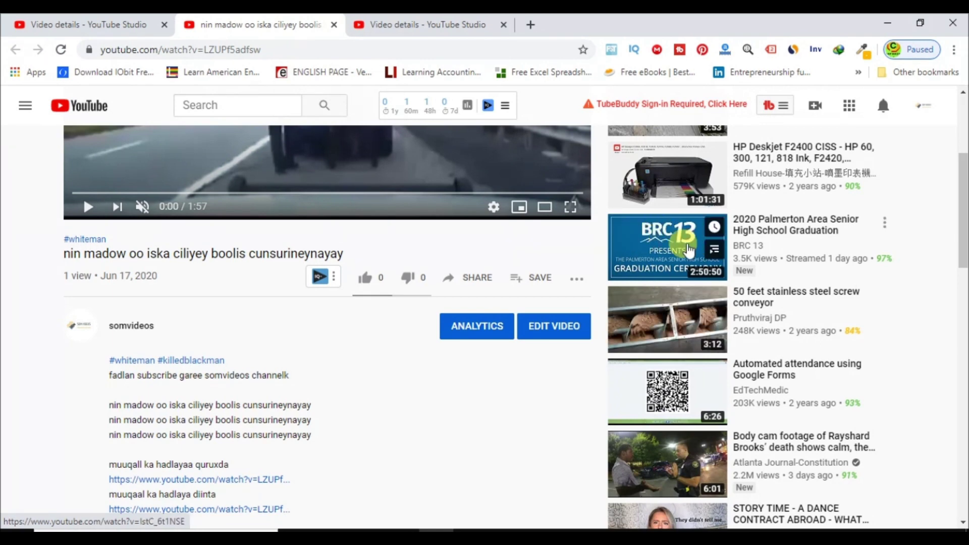
{"action": "scroll", "coordinate": [669, 330], "scroll_direction": "down", "scroll_amount": 4}
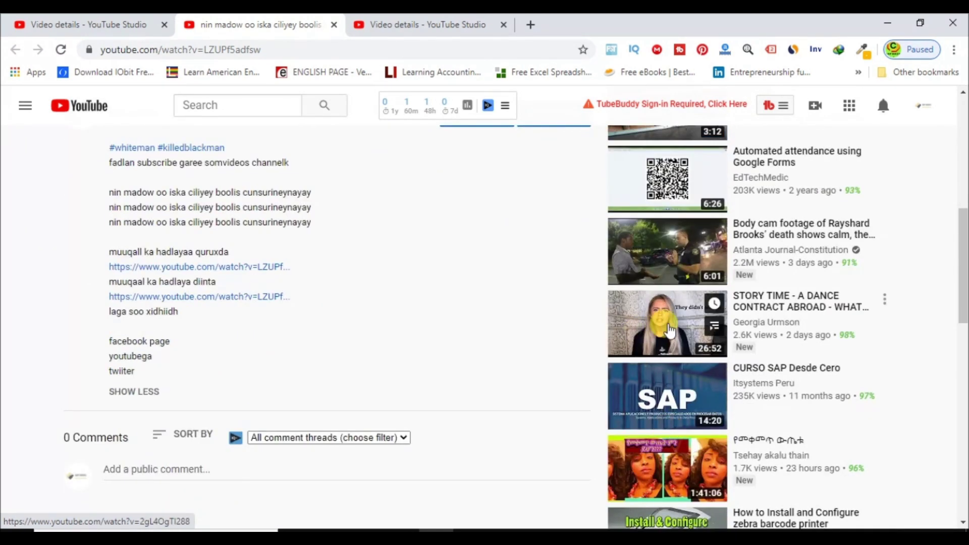
{"action": "scroll", "coordinate": [655, 479], "scroll_direction": "down", "scroll_amount": 3}
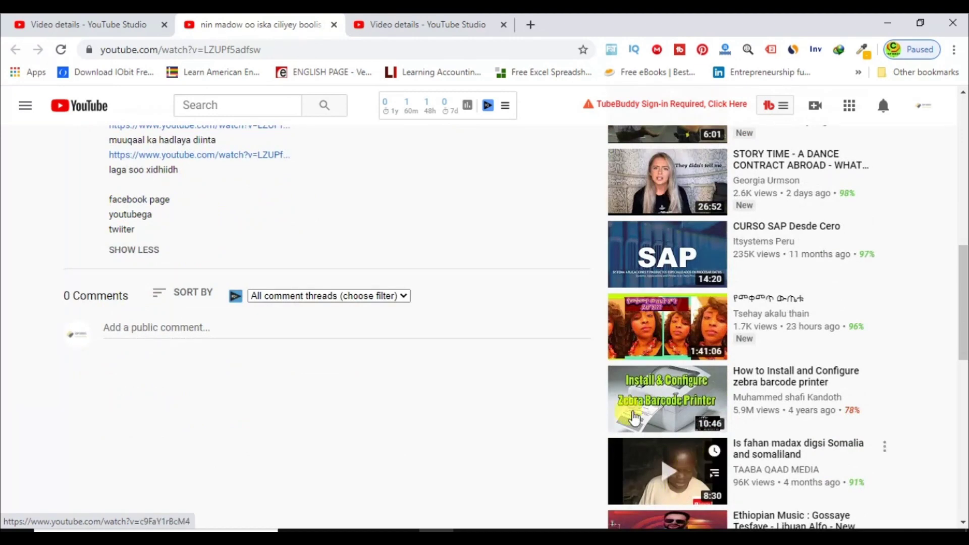
{"action": "scroll", "coordinate": [646, 403], "scroll_direction": "down", "scroll_amount": 4}
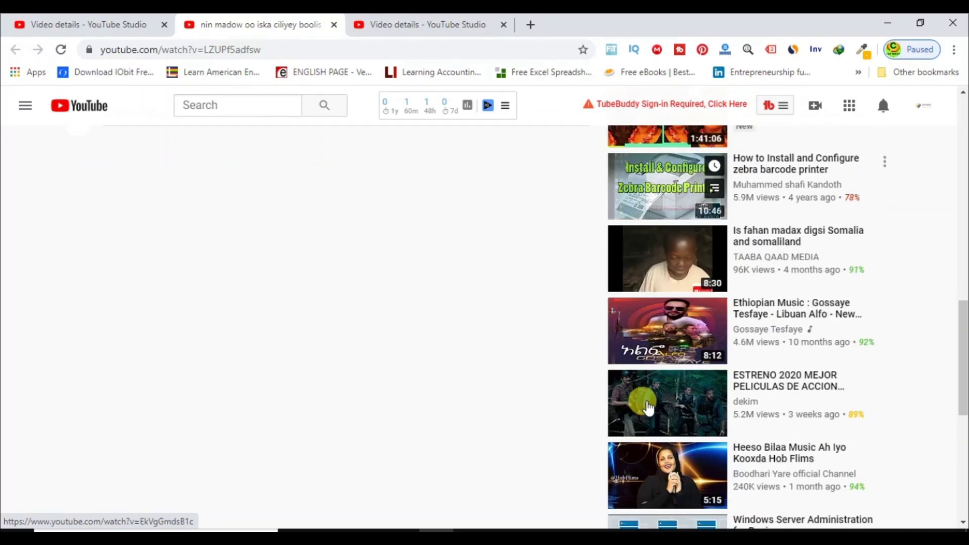
{"action": "scroll", "coordinate": [742, 406], "scroll_direction": "down", "scroll_amount": 4}
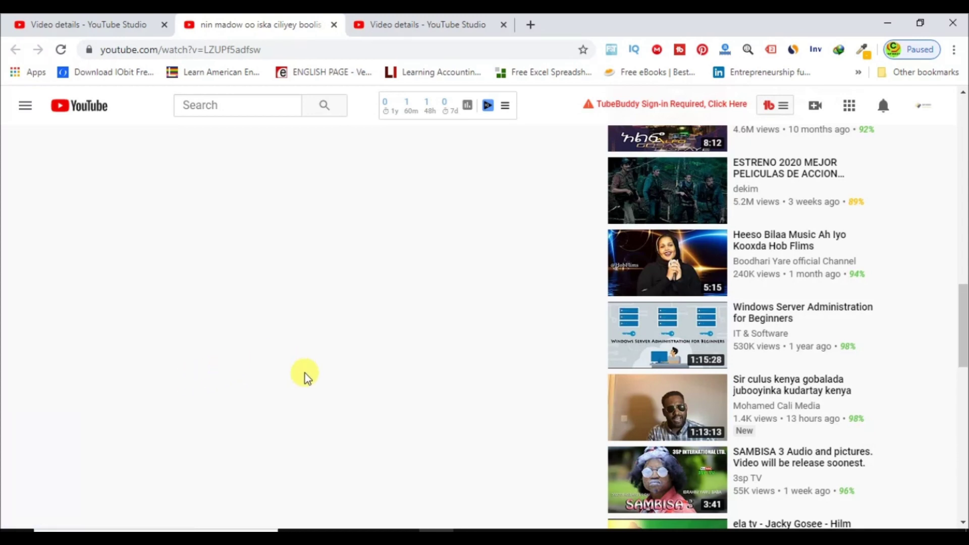
{"action": "scroll", "coordinate": [325, 353], "scroll_direction": "up", "scroll_amount": 7}
{"action": "left_click", "coordinate": [394, 28]}
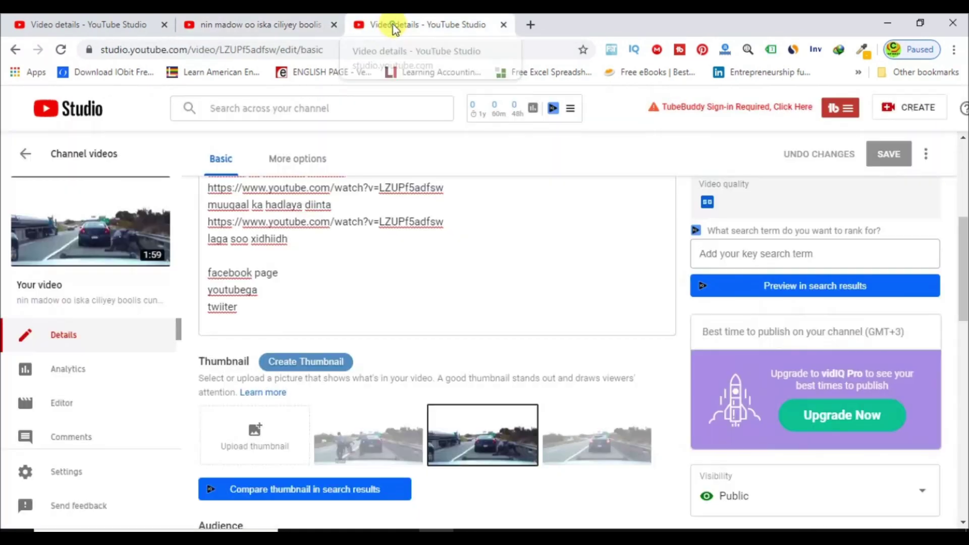
Set the second auto-generated frame as the video's thumbnail, then return to the public watch page tab
{"action": "scroll", "coordinate": [545, 296], "scroll_direction": "up", "scroll_amount": 5}
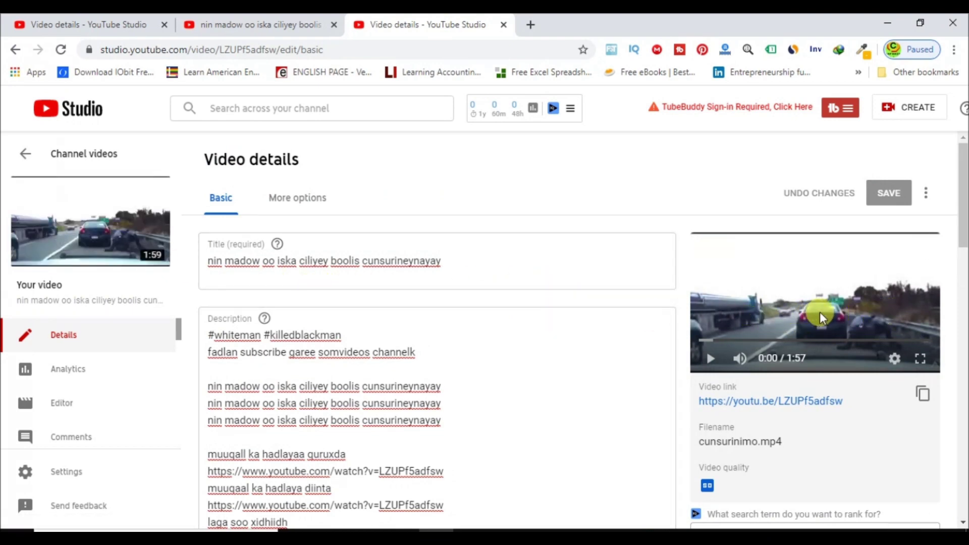
{"action": "scroll", "coordinate": [525, 328], "scroll_direction": "down", "scroll_amount": 7}
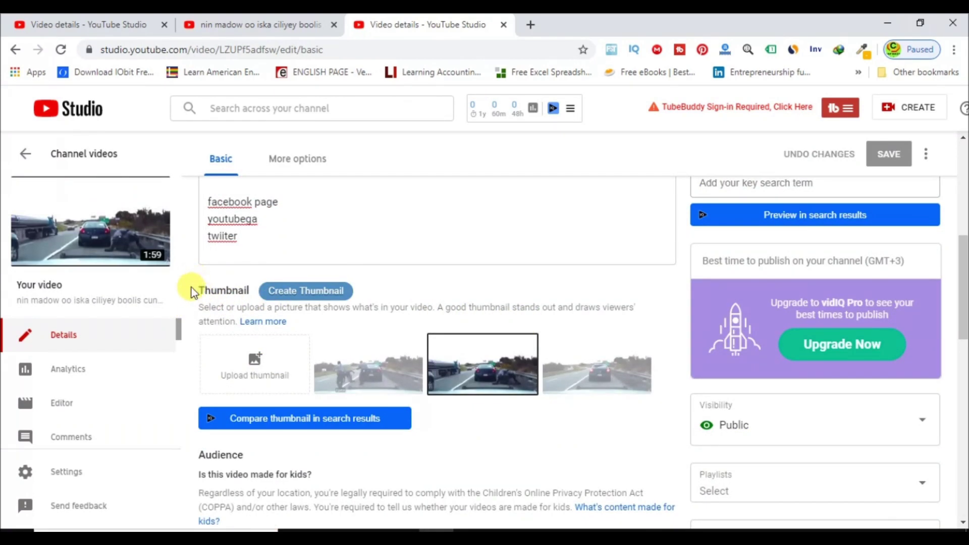
{"action": "left_click_drag", "start_coordinate": [190, 286], "coordinate": [249, 290]}
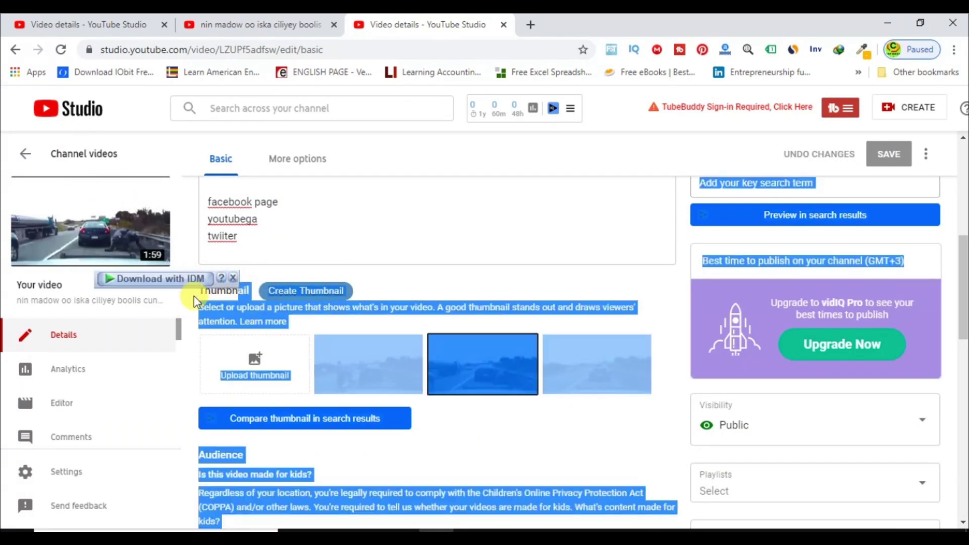
{"action": "left_click", "coordinate": [194, 298]}
{"action": "left_click_drag", "start_coordinate": [250, 290], "coordinate": [191, 292]}
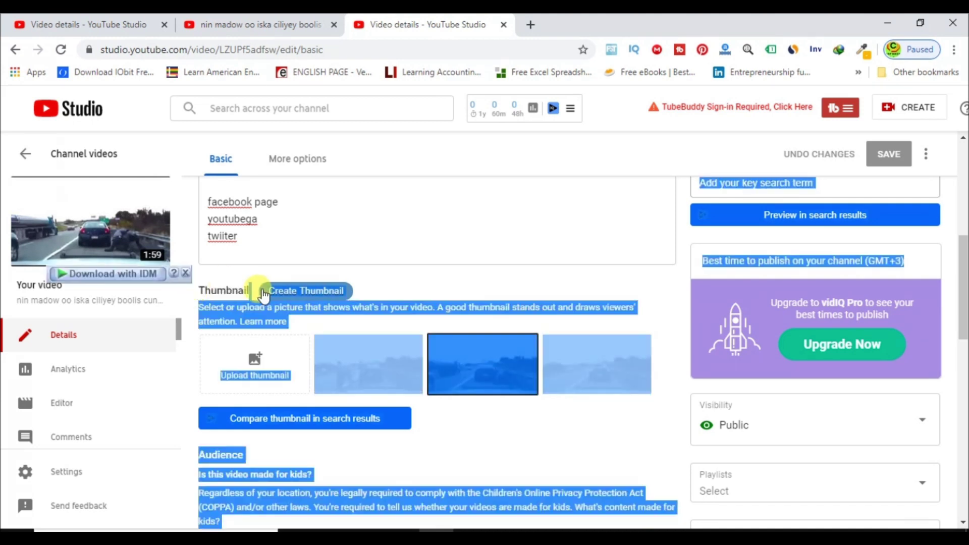
{"action": "left_click", "coordinate": [390, 277]}
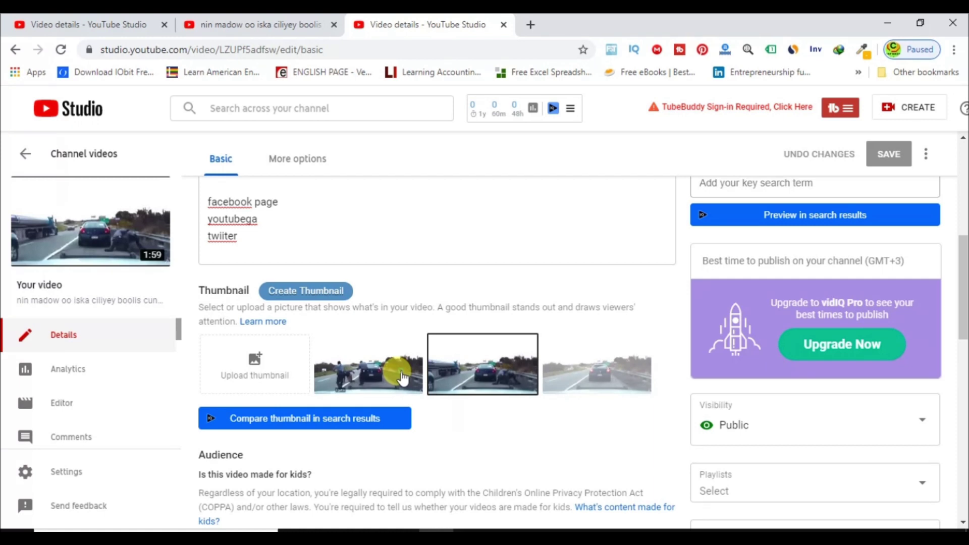
{"action": "left_click", "coordinate": [402, 378]}
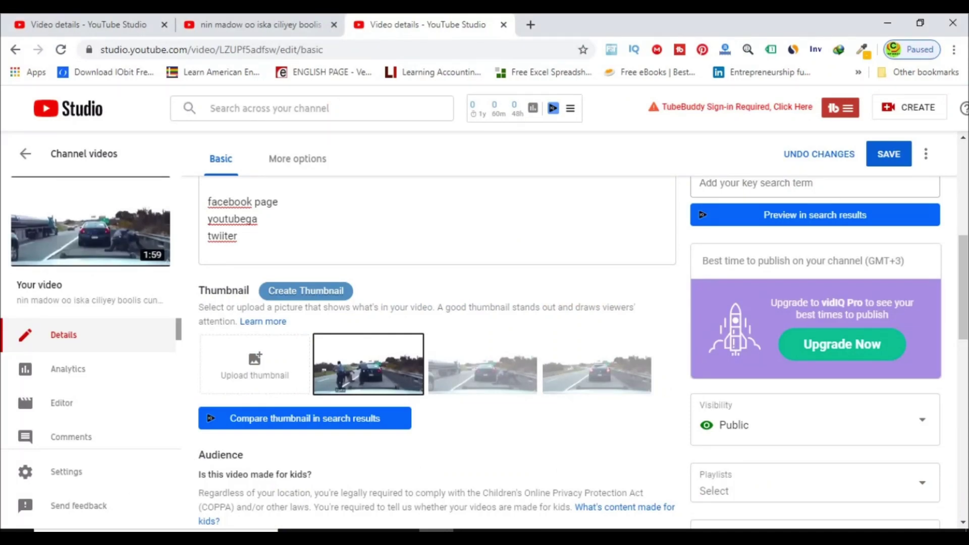
{"action": "left_click", "coordinate": [264, 24]}
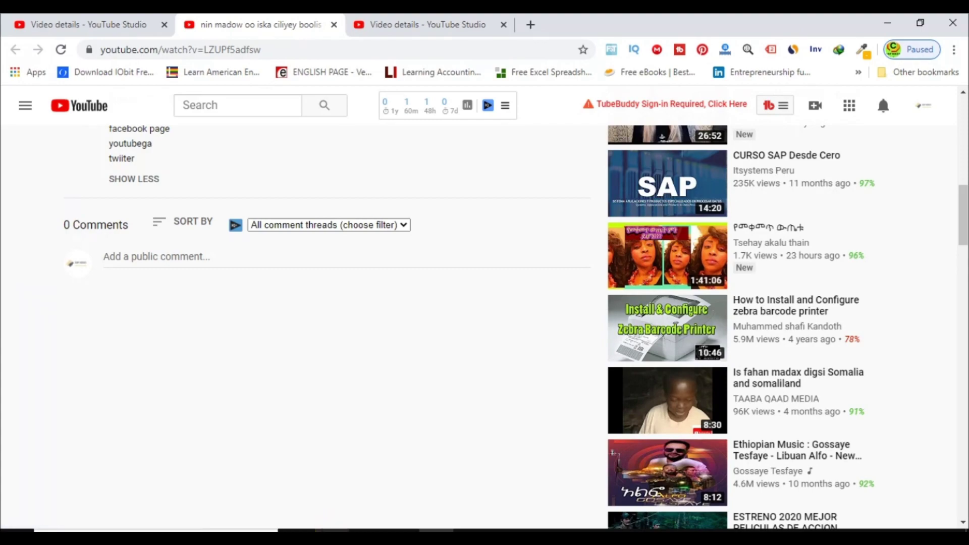
Switch to the 'Home - Canva' Edge window from the taskbar
{"action": "left_click", "coordinate": [335, 531]}
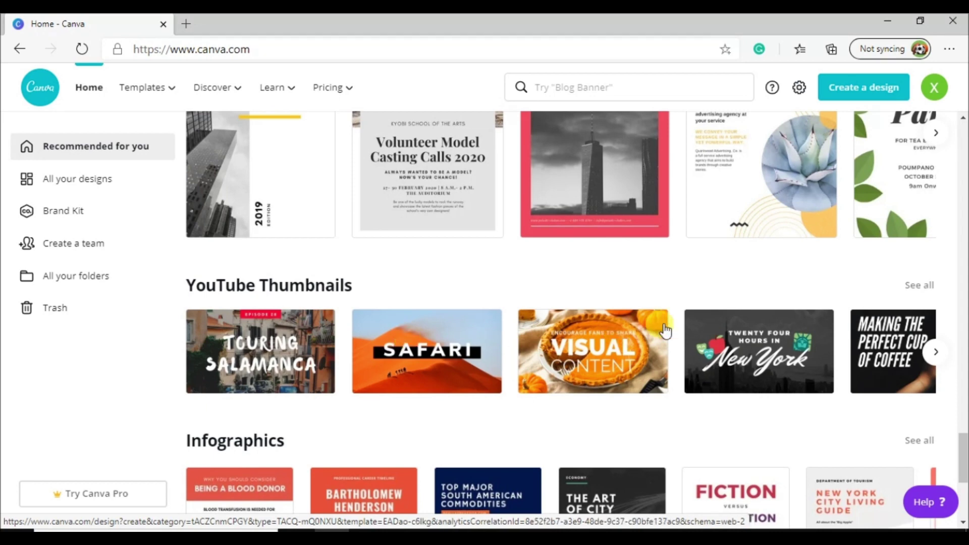
Show all YouTube Thumbnails templates and scroll through the results
{"action": "left_click", "coordinate": [927, 286]}
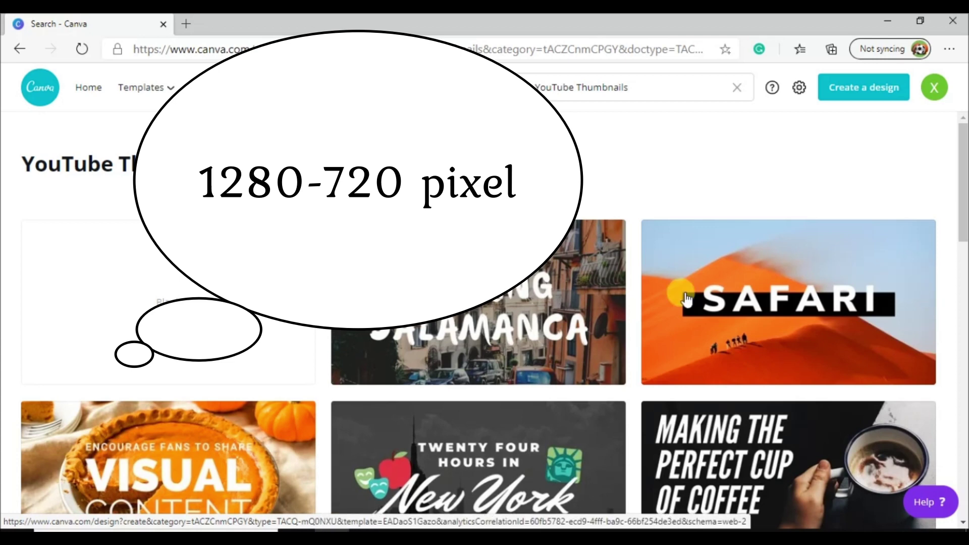
{"action": "scroll", "coordinate": [456, 271], "scroll_direction": "down", "scroll_amount": 2}
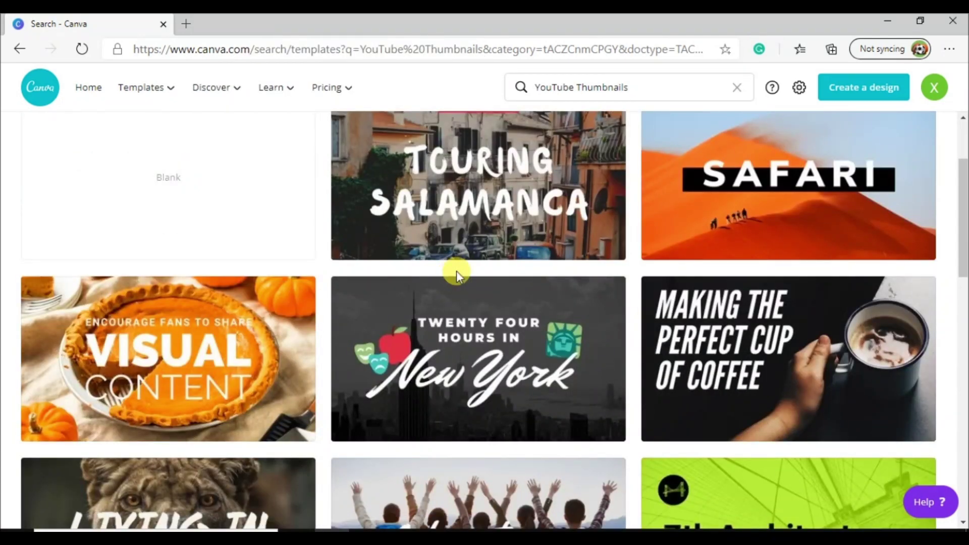
{"action": "scroll", "coordinate": [456, 270], "scroll_direction": "down", "scroll_amount": 1}
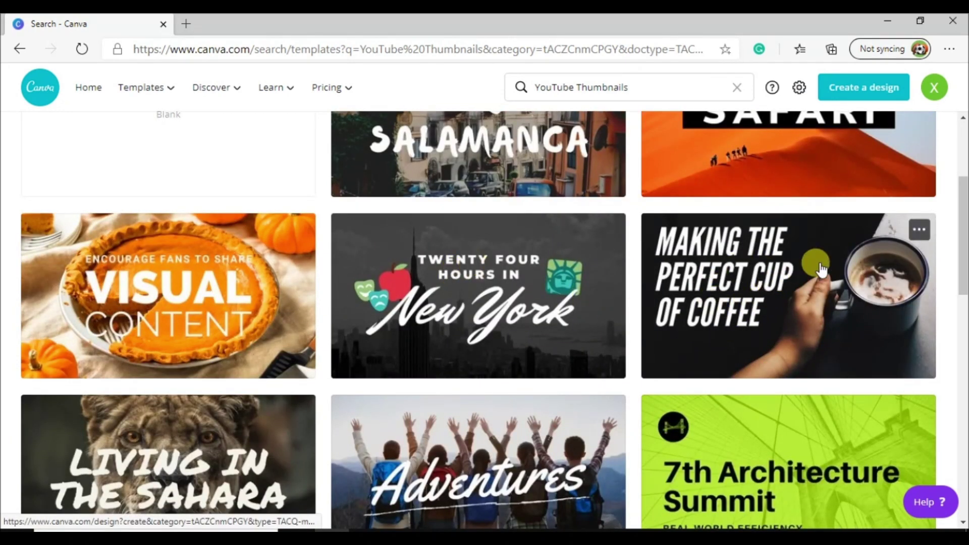
{"action": "scroll", "coordinate": [805, 289], "scroll_direction": "up", "scroll_amount": 1}
{"action": "scroll", "coordinate": [805, 289], "scroll_direction": "up", "scroll_amount": 2}
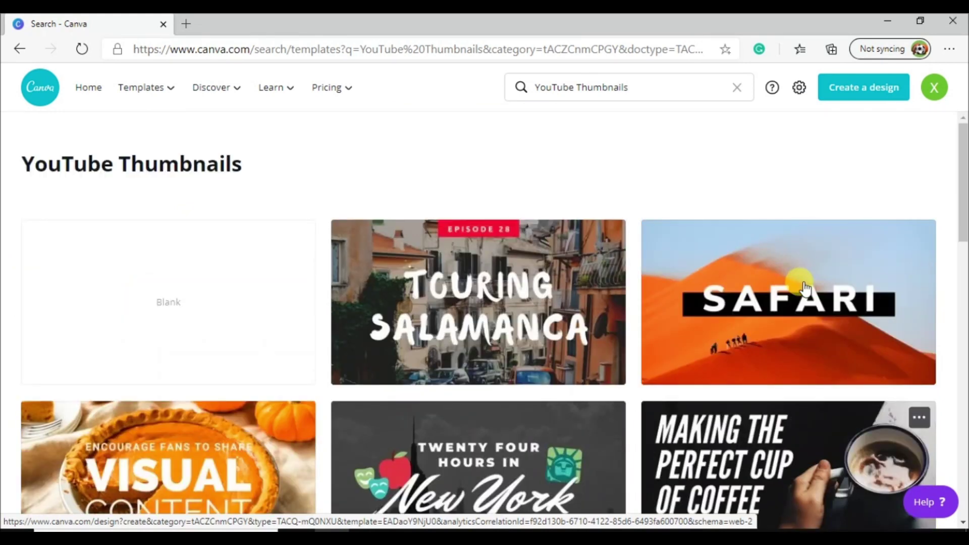
{"action": "scroll", "coordinate": [805, 287], "scroll_direction": "down", "scroll_amount": 1}
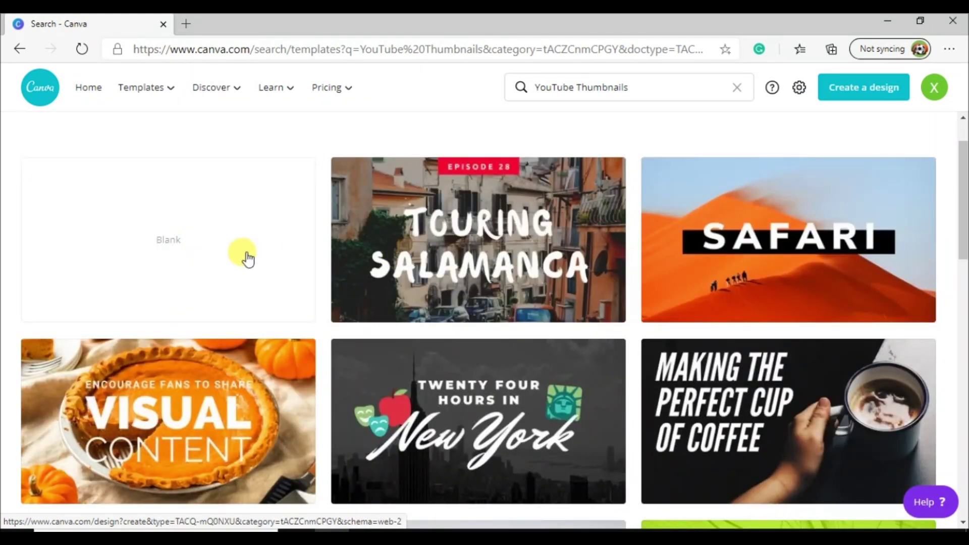
Open the coffee thumbnail template and change its headline to 'NIN MADOW OO ASKARI CADAAN AH DILEY'
{"action": "left_click", "coordinate": [742, 393]}
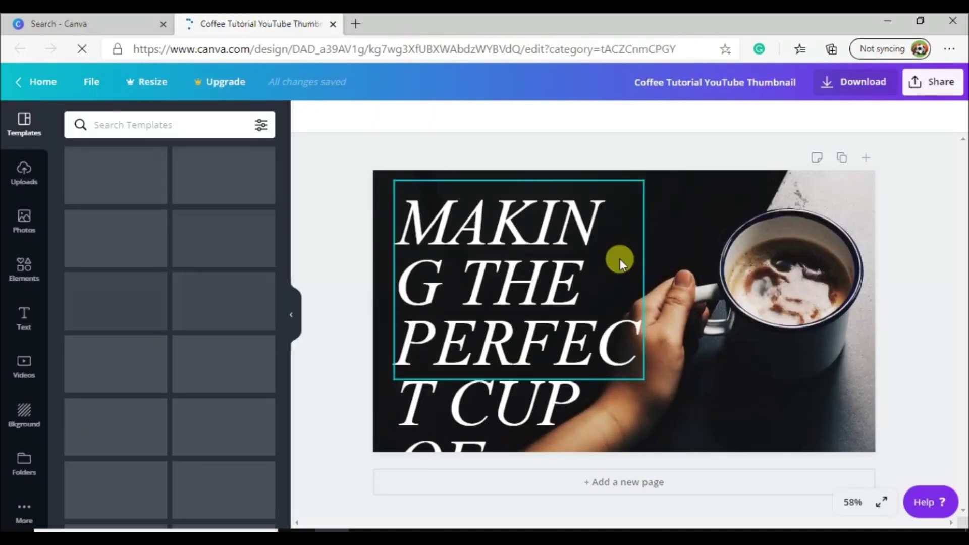
{"action": "left_click", "coordinate": [495, 268]}
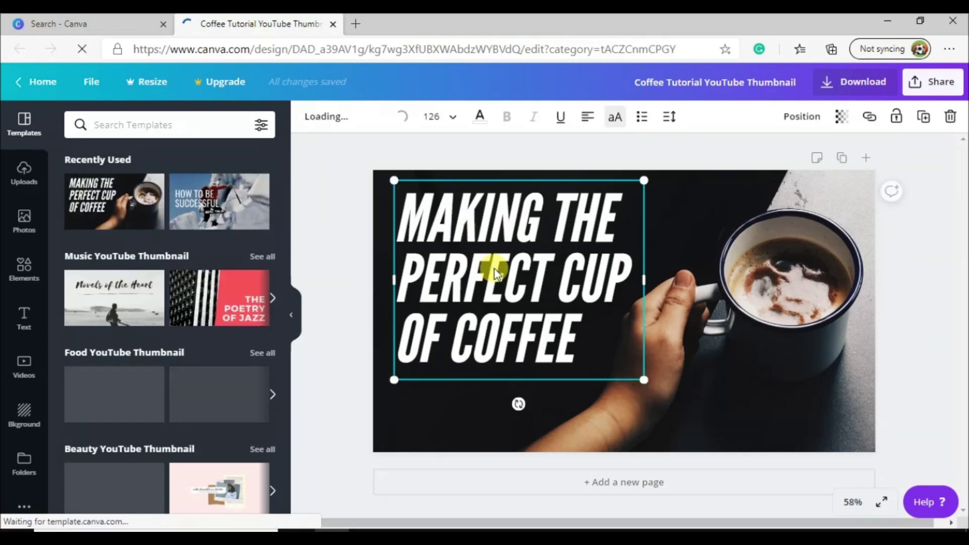
{"action": "left_click", "coordinate": [495, 268]}
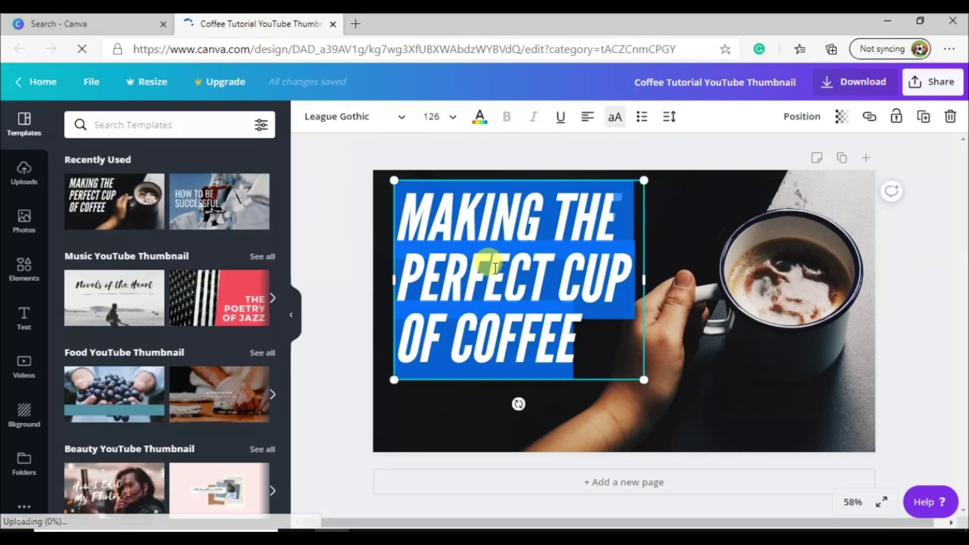
{"action": "type", "text": "NIN A"}
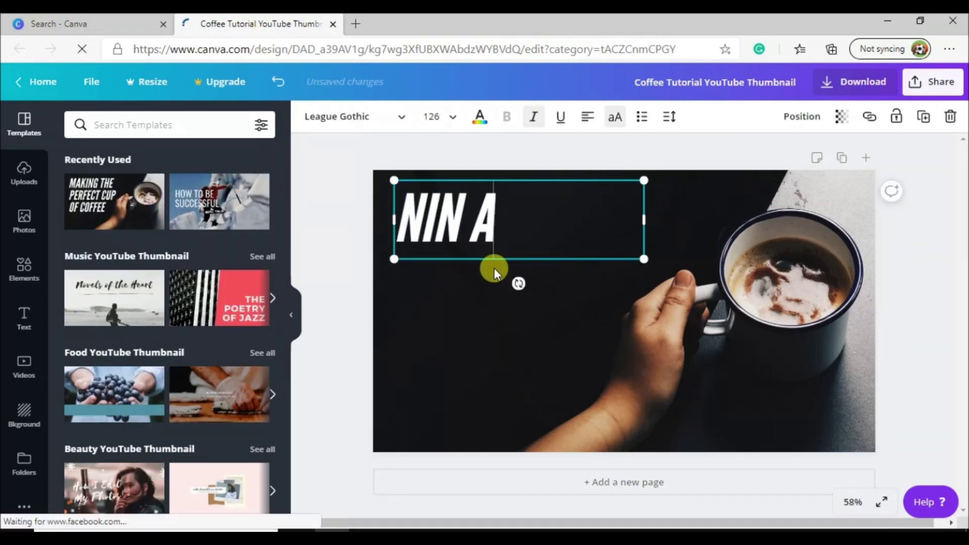
{"action": "key", "text": "BackSpace"}
{"action": "key", "text": "BackSpace"}
{"action": "type", "text": "MADOW OO ASKARI CADAAN AH DIL"}
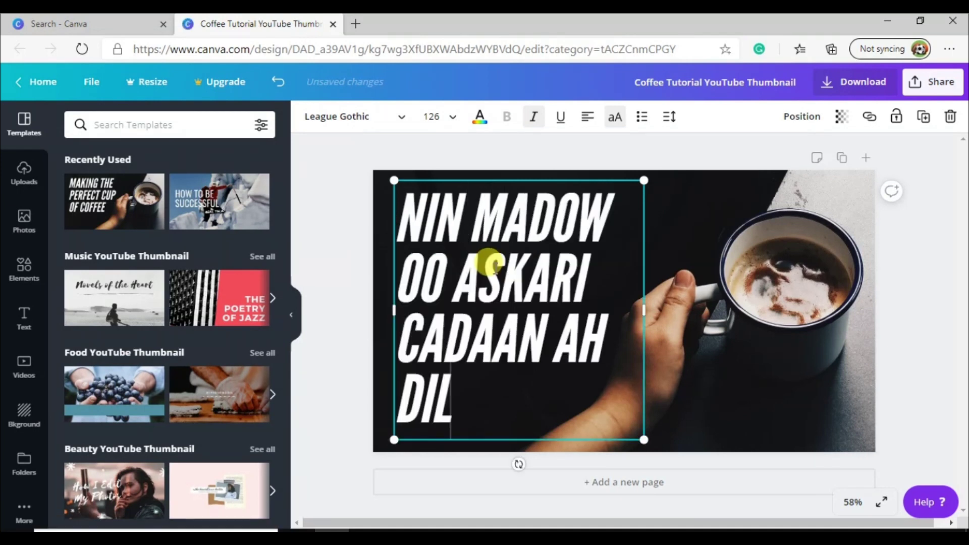
{"action": "type", "text": "EY"}
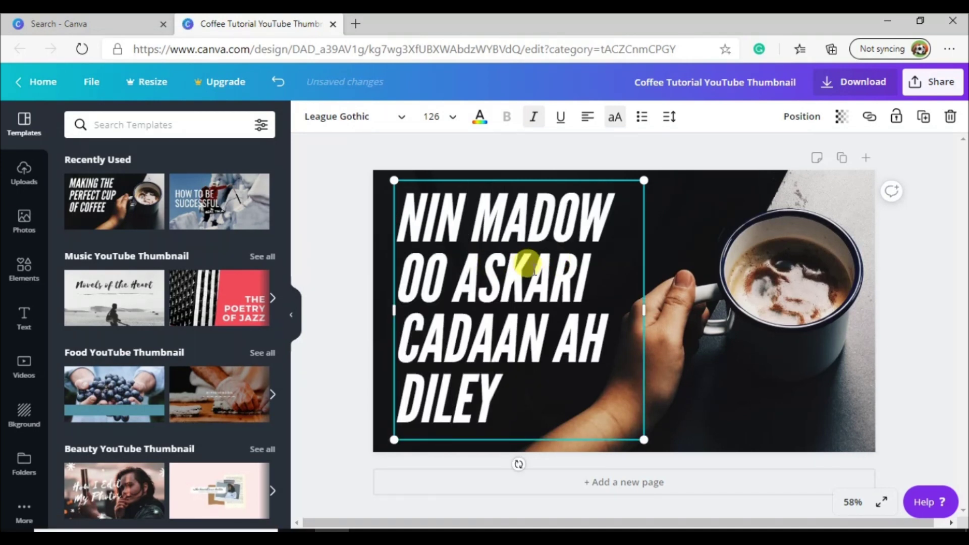
{"action": "left_click", "coordinate": [751, 371]}
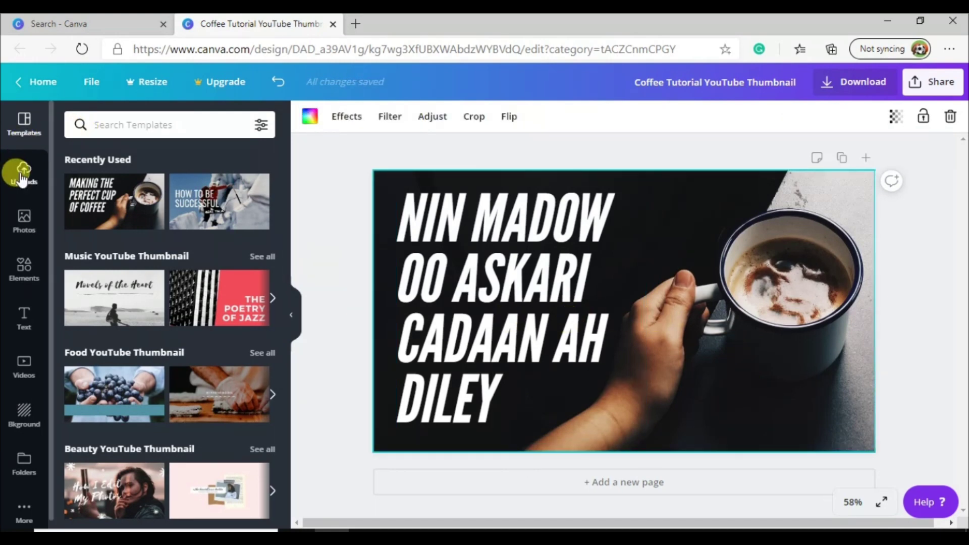
Search Canva's stock Photos for 'black', refine it to 'black man', and browse the results
{"action": "left_click", "coordinate": [20, 224]}
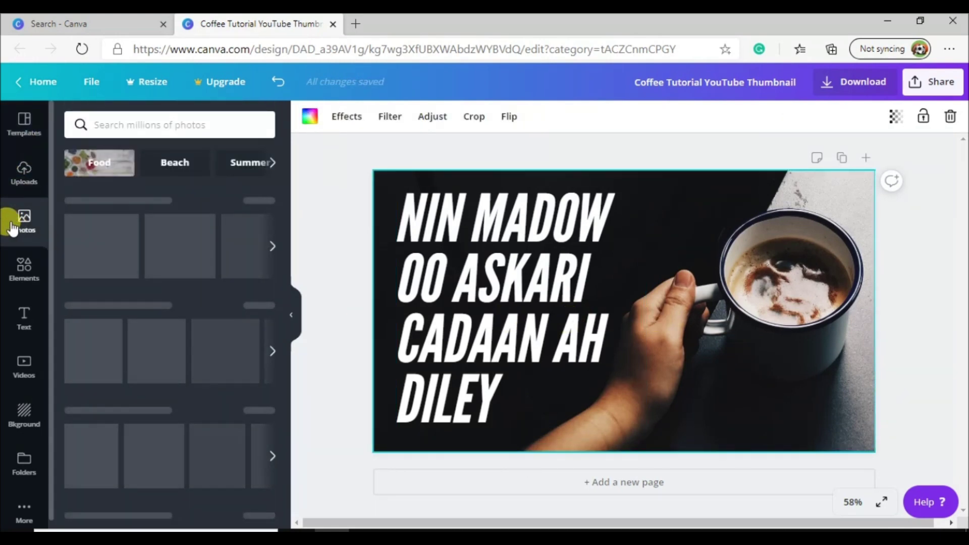
{"action": "left_click", "coordinate": [180, 123]}
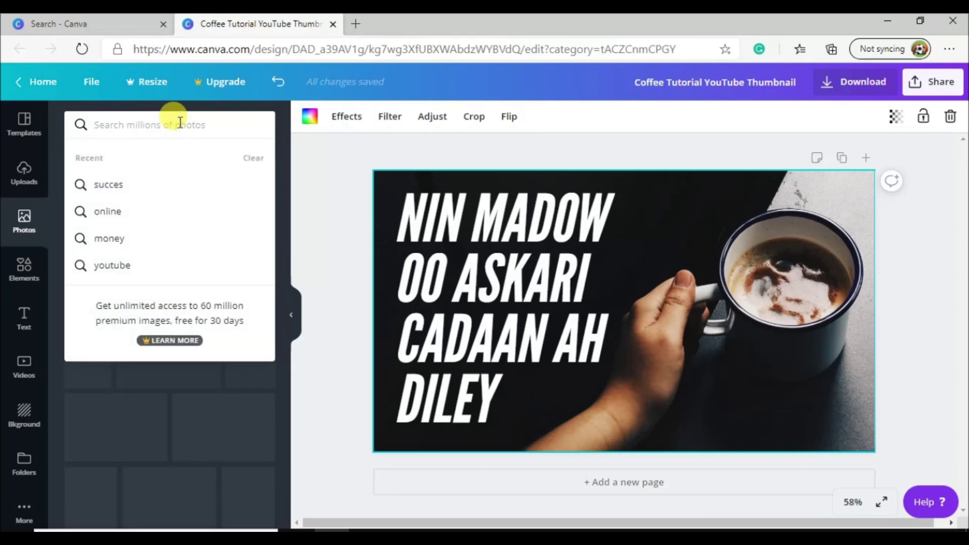
{"action": "type", "text": "b"}
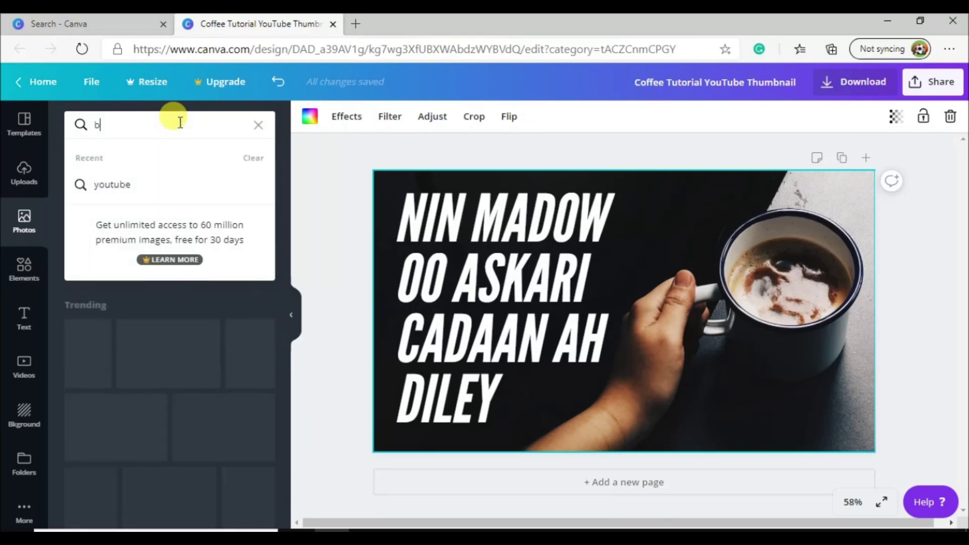
{"action": "type", "text": "lack"}
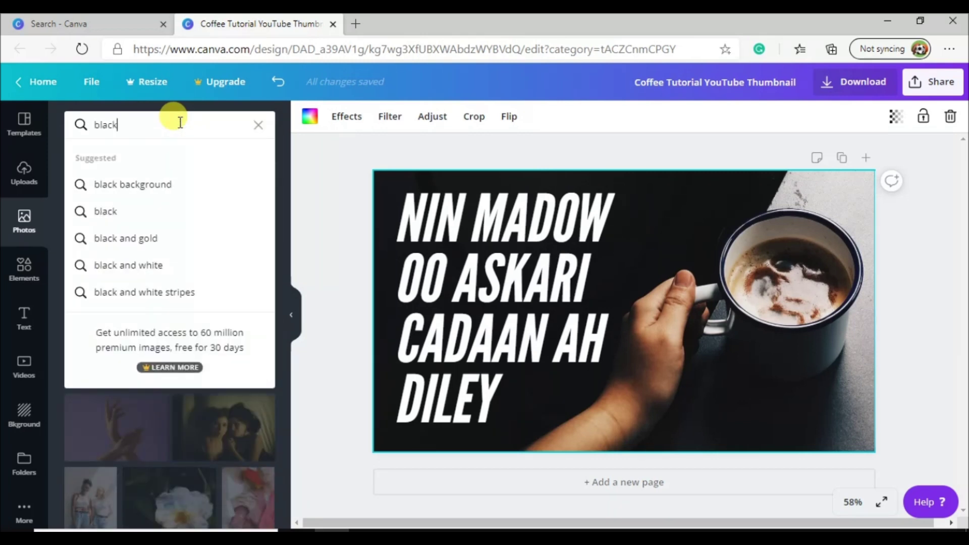
{"action": "key", "text": "Return"}
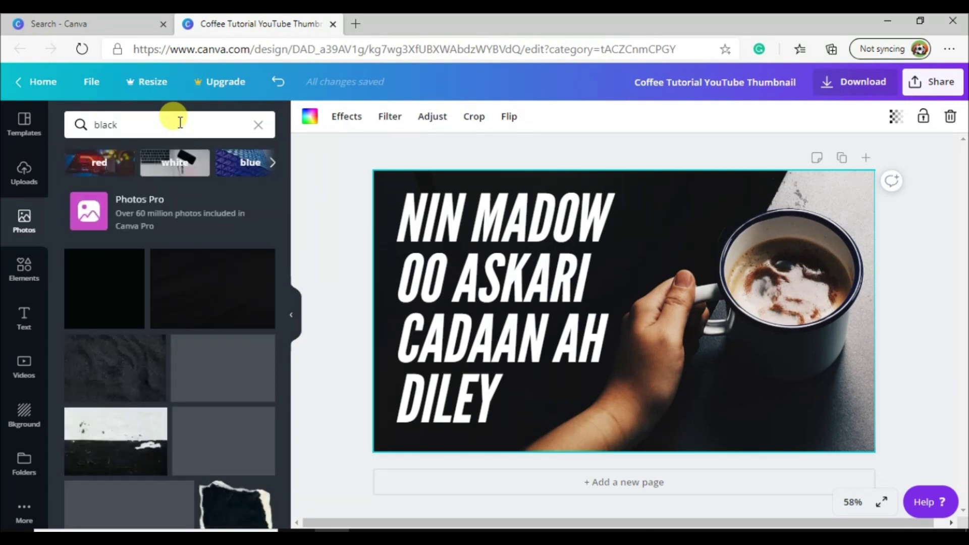
{"action": "left_click", "coordinate": [180, 122]}
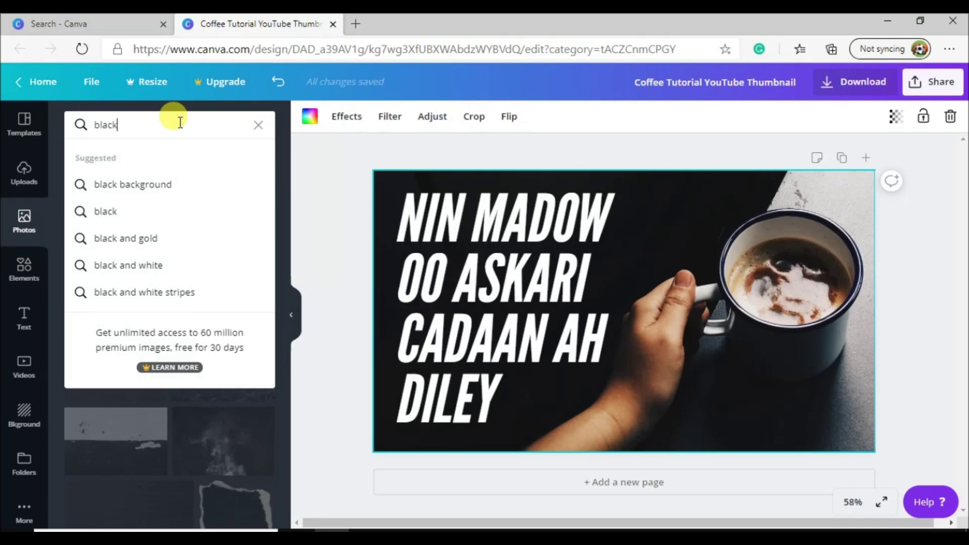
{"action": "type", "text": "mn"}
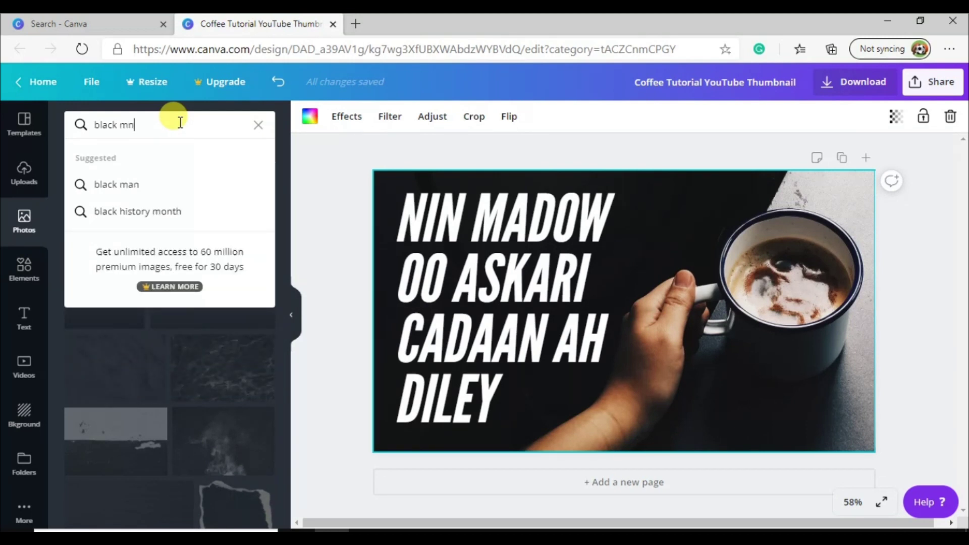
{"action": "type", "text": "a"}
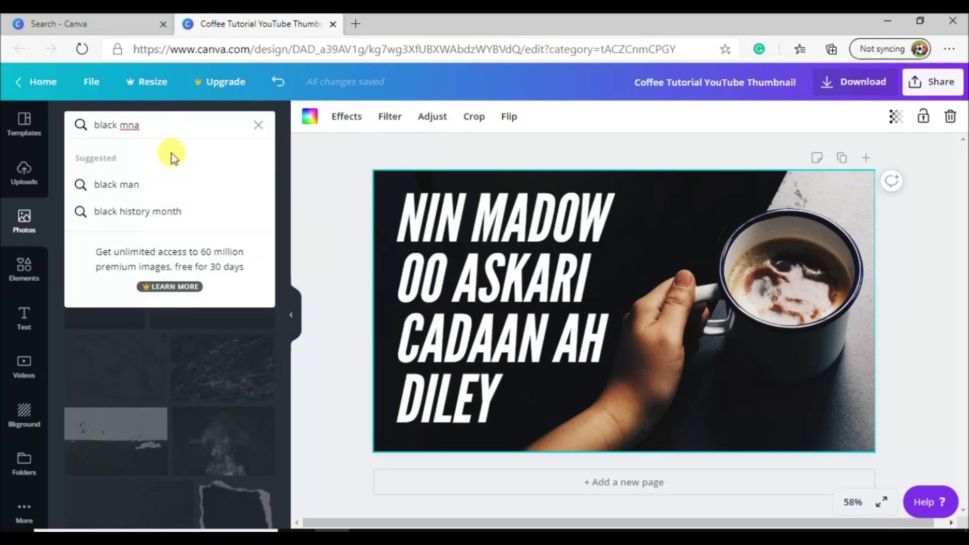
{"action": "left_click", "coordinate": [174, 182]}
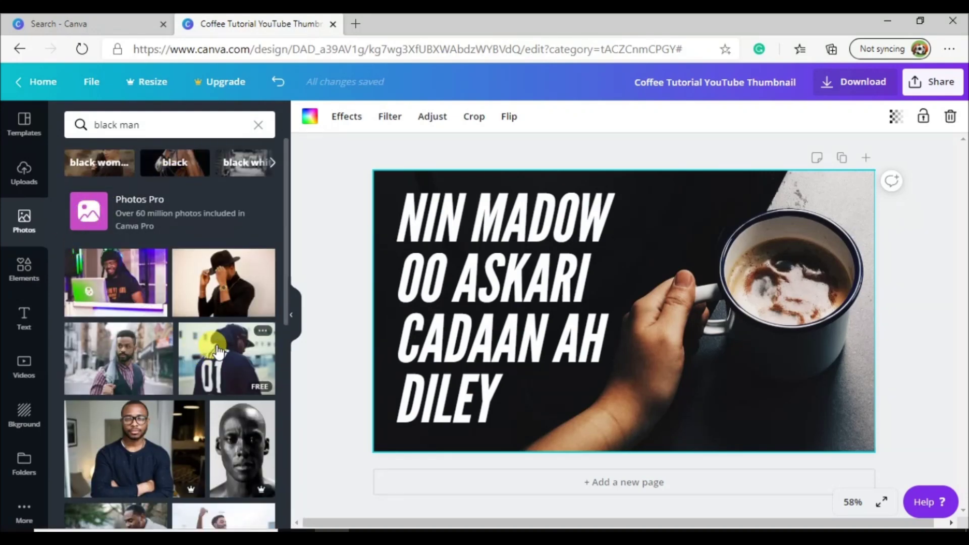
{"action": "scroll", "coordinate": [218, 352], "scroll_direction": "down", "scroll_amount": 4}
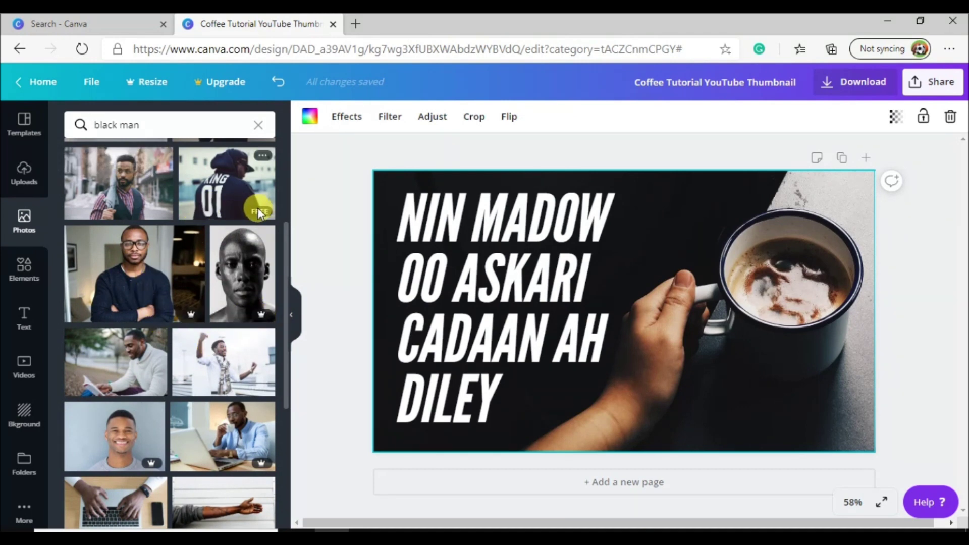
{"action": "scroll", "coordinate": [187, 247], "scroll_direction": "up", "scroll_amount": 3}
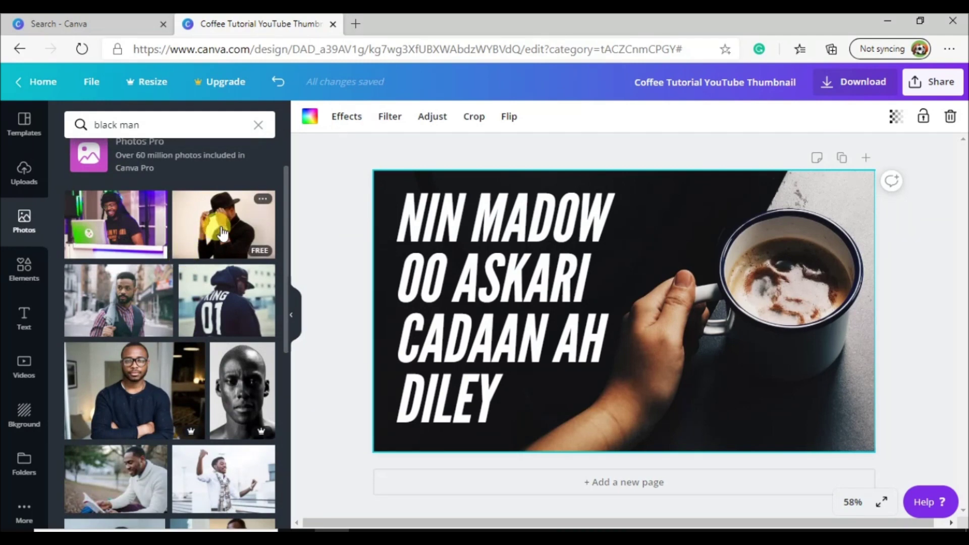
Place the umbrella-man photo on the right side at full height and send it behind the headline
{"action": "left_click_drag", "start_coordinate": [123, 305], "coordinate": [658, 282]}
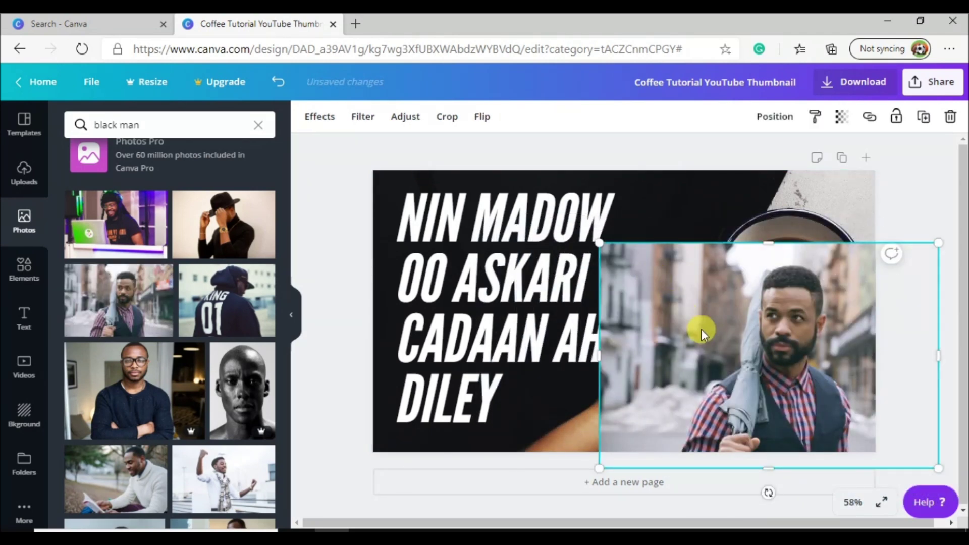
{"action": "left_click_drag", "start_coordinate": [709, 334], "coordinate": [706, 262]}
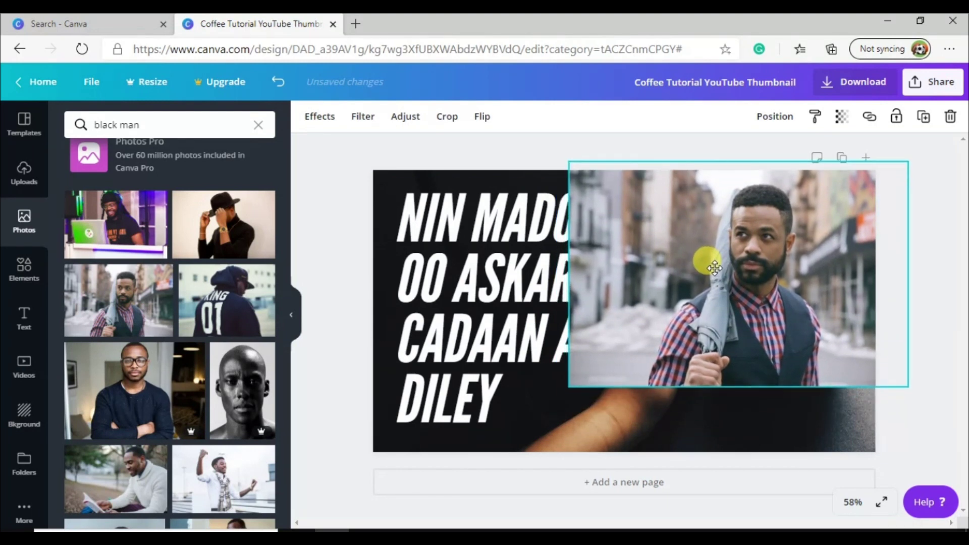
{"action": "left_click_drag", "start_coordinate": [737, 393], "coordinate": [750, 450]}
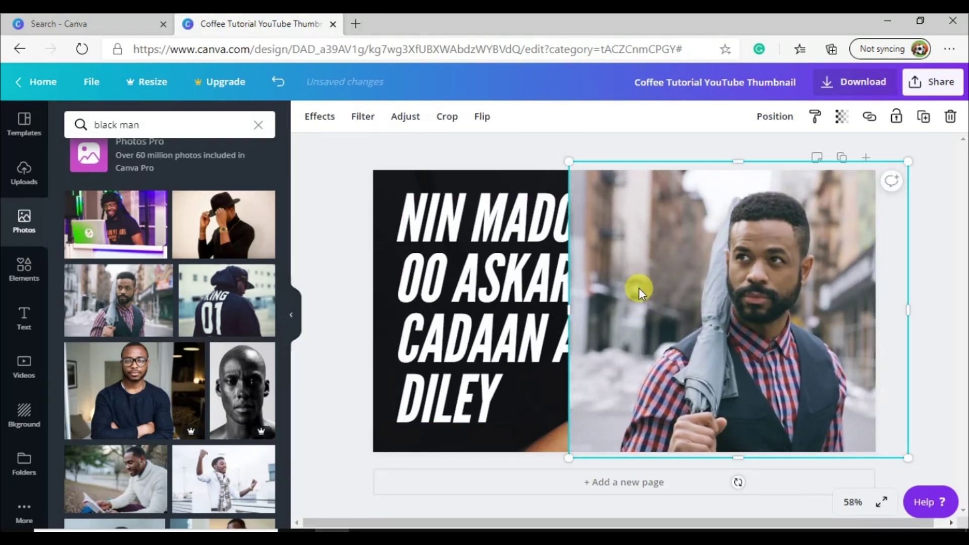
{"action": "right_click", "coordinate": [648, 270]}
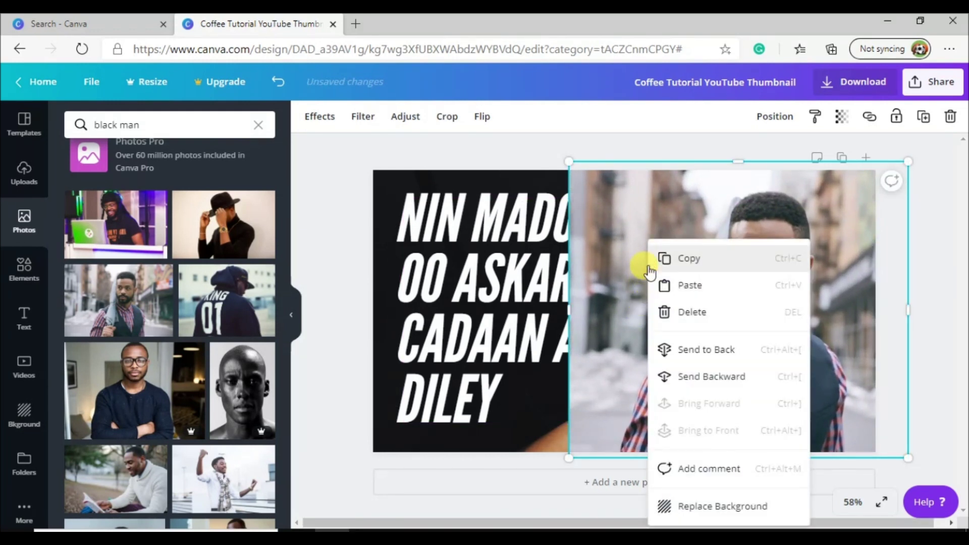
{"action": "left_click", "coordinate": [727, 371]}
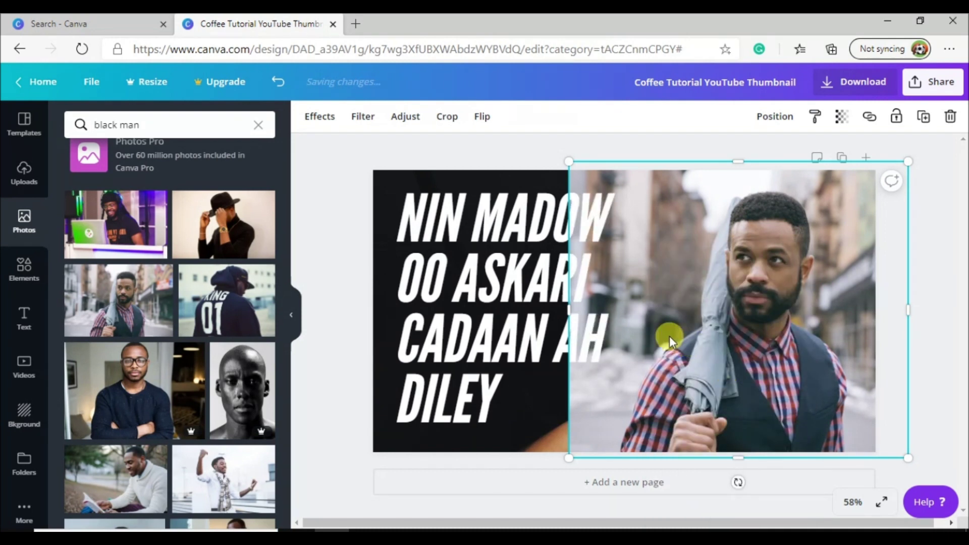
{"action": "left_click", "coordinate": [539, 410]}
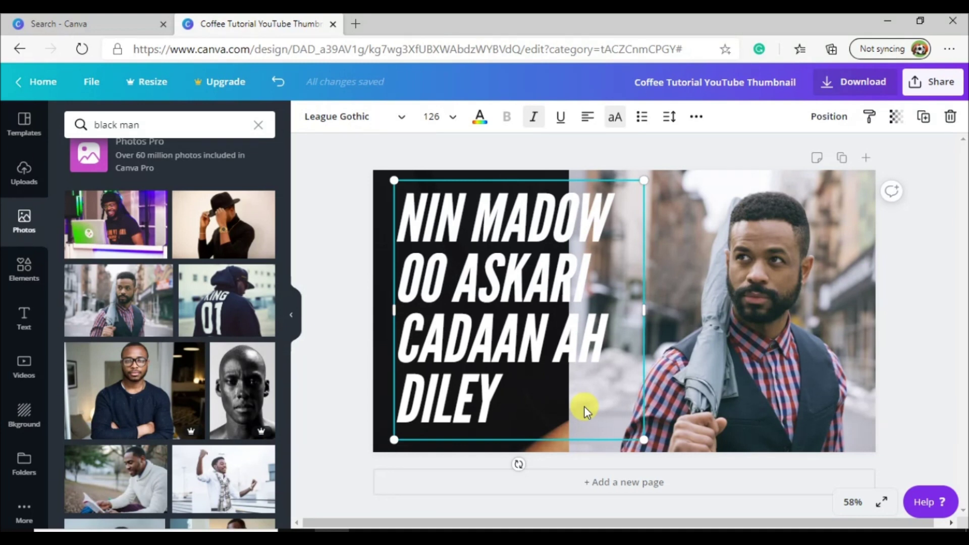
Search the stock Photos for 'police'
{"action": "left_click", "coordinate": [144, 125]}
{"action": "type", "text": "pai"}
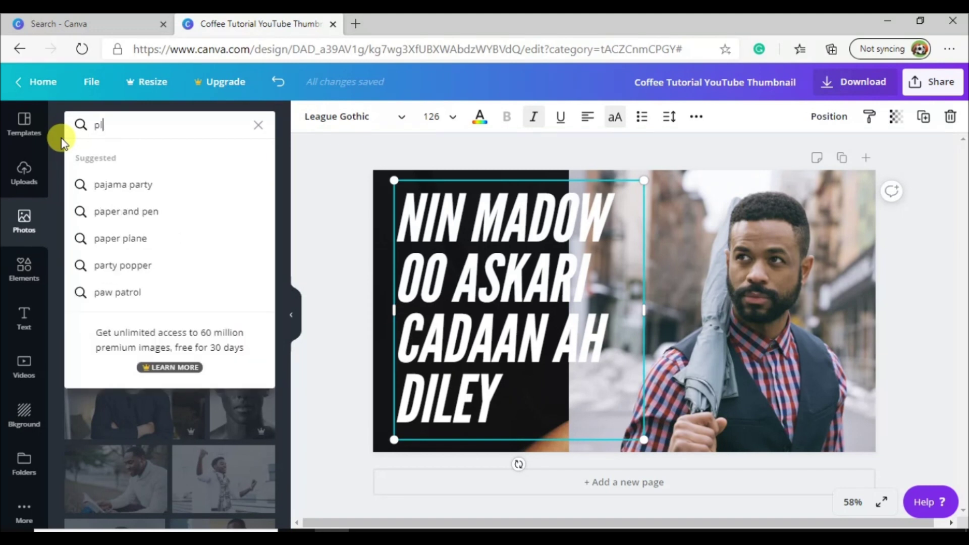
{"action": "type", "text": "olicy"}
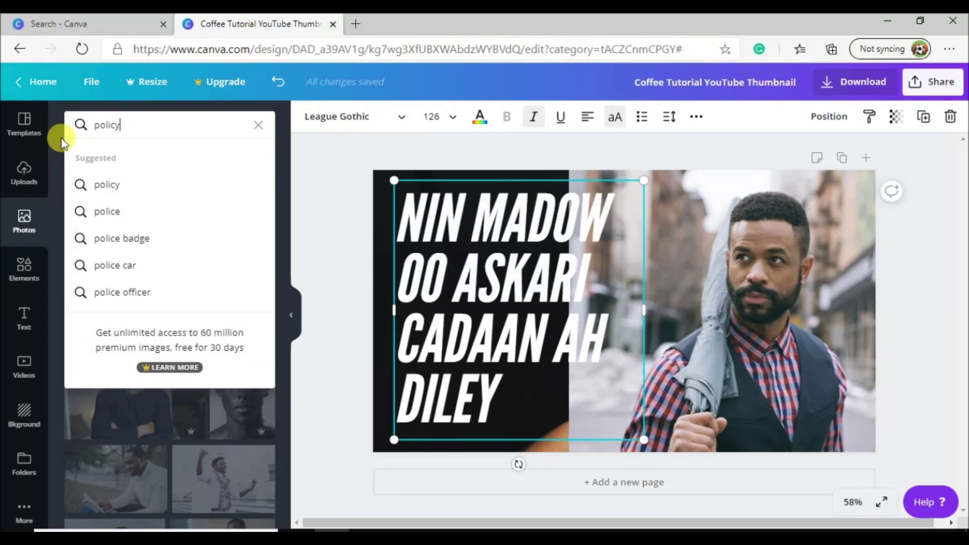
{"action": "left_click", "coordinate": [119, 215]}
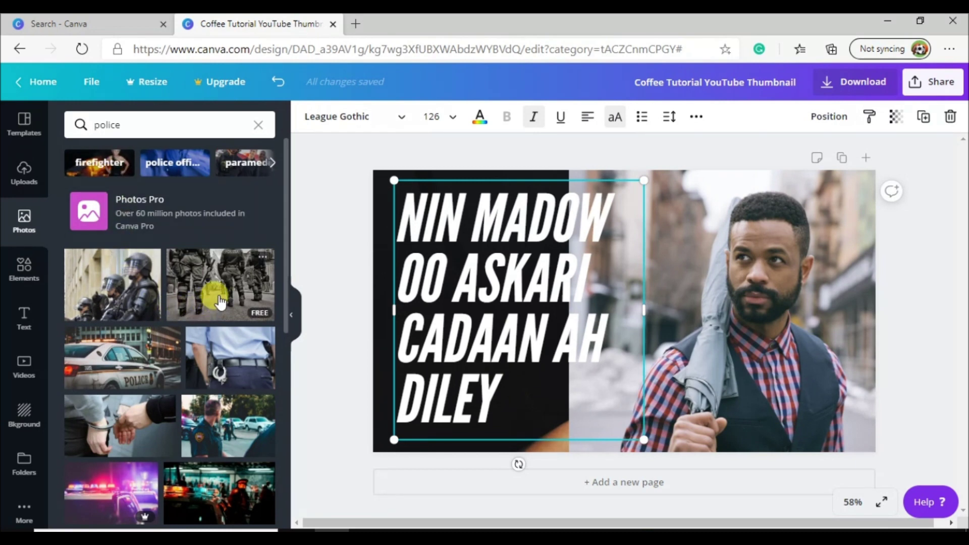
Place the police officer photo on the left half at full height, behind the headline
{"action": "left_click_drag", "start_coordinate": [222, 423], "coordinate": [400, 243]}
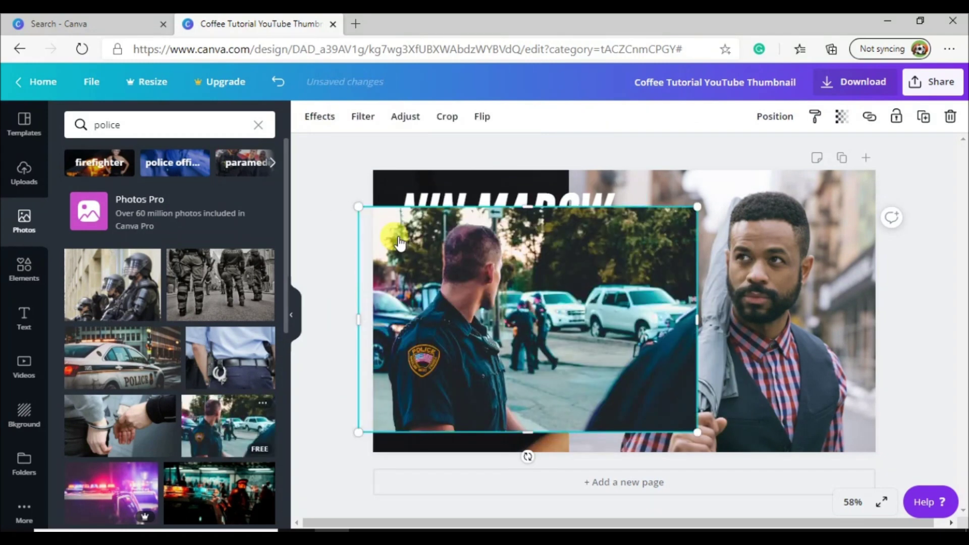
{"action": "left_click_drag", "start_coordinate": [440, 281], "coordinate": [415, 235]}
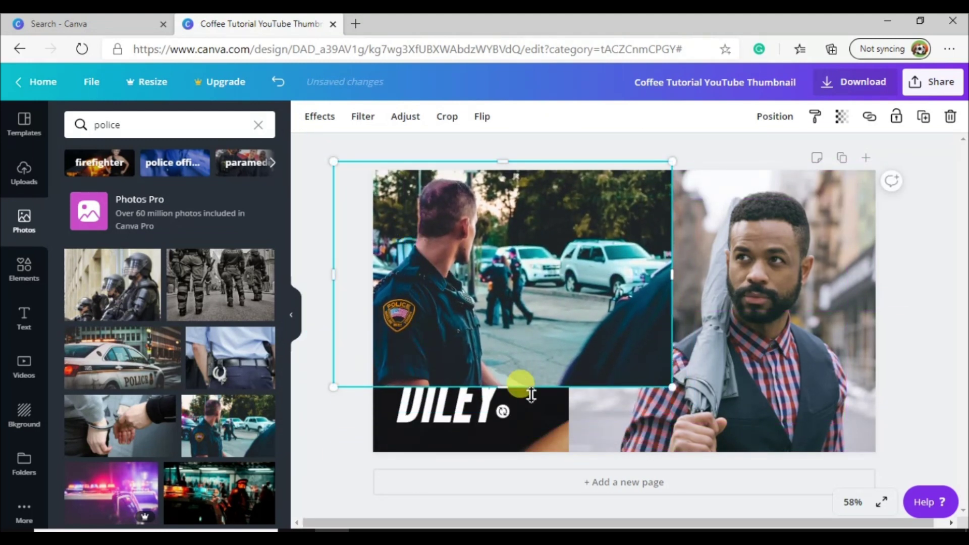
{"action": "left_click_drag", "start_coordinate": [503, 386], "coordinate": [508, 459]}
{"action": "right_click", "coordinate": [491, 281]}
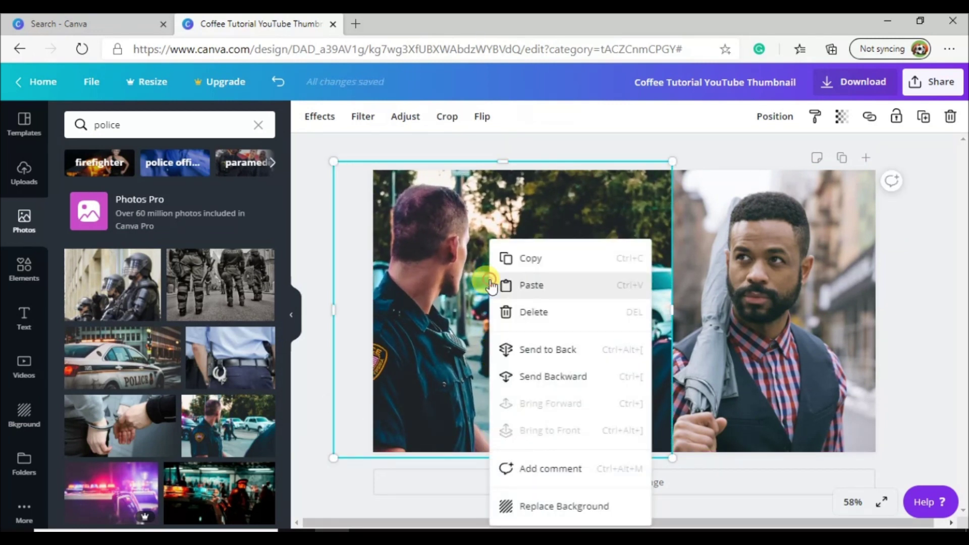
{"action": "left_click", "coordinate": [591, 377]}
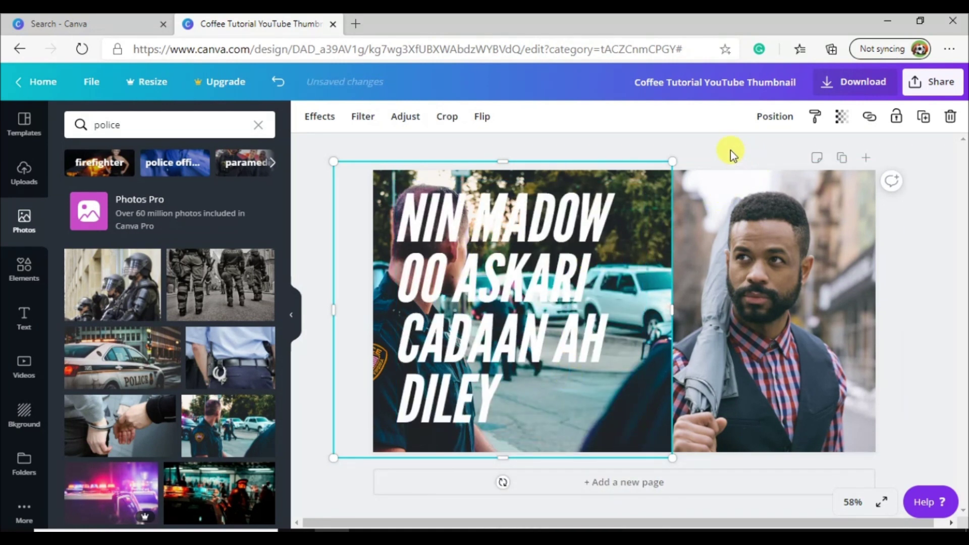
{"action": "left_click", "coordinate": [339, 272]}
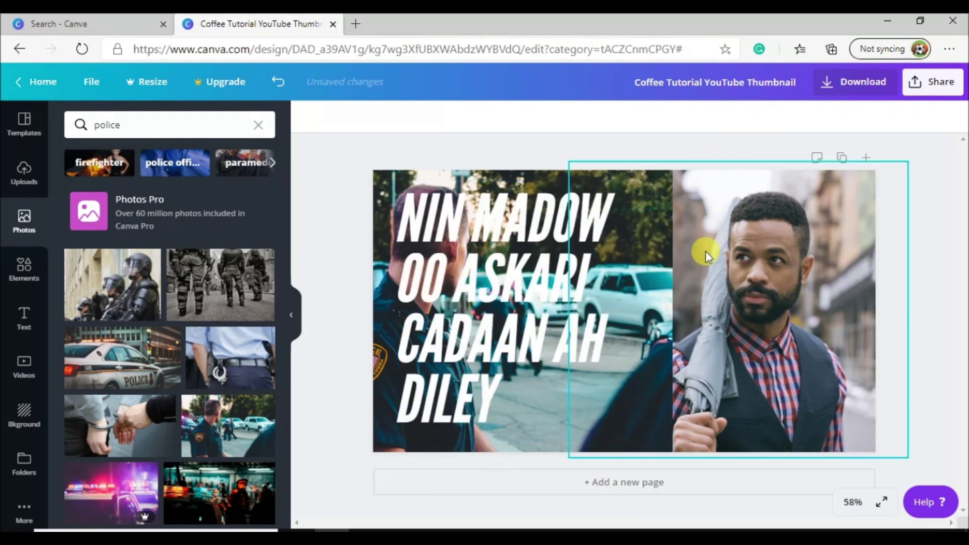
{"action": "left_click", "coordinate": [864, 84]}
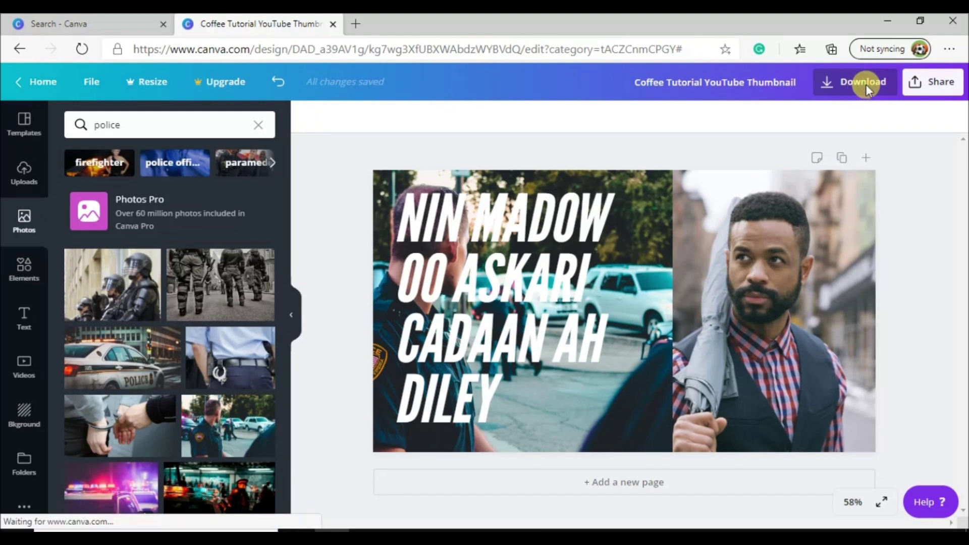
Download the thumbnail as a JPG and dismiss the Canva Pro offer
{"action": "left_click", "coordinate": [615, 208]}
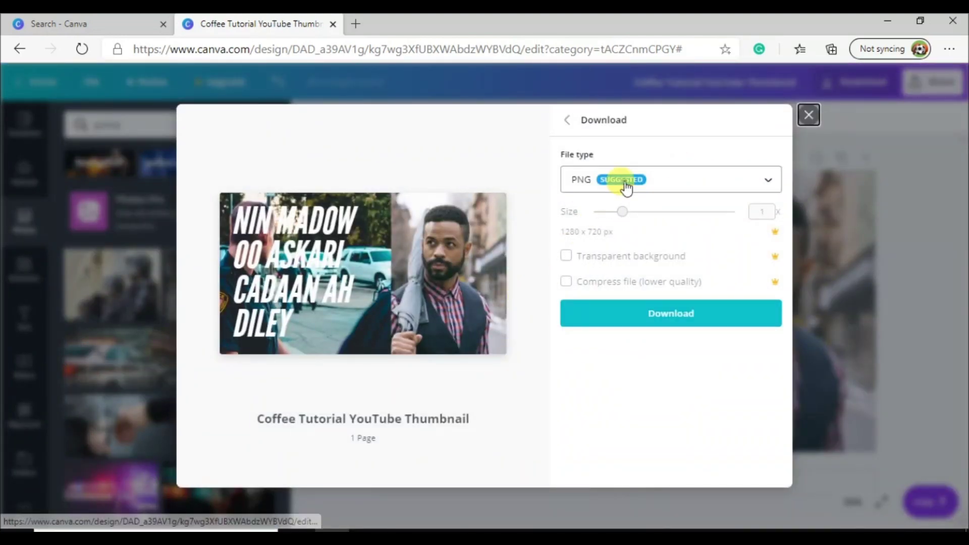
{"action": "left_click", "coordinate": [621, 190]}
{"action": "left_click", "coordinate": [616, 227]}
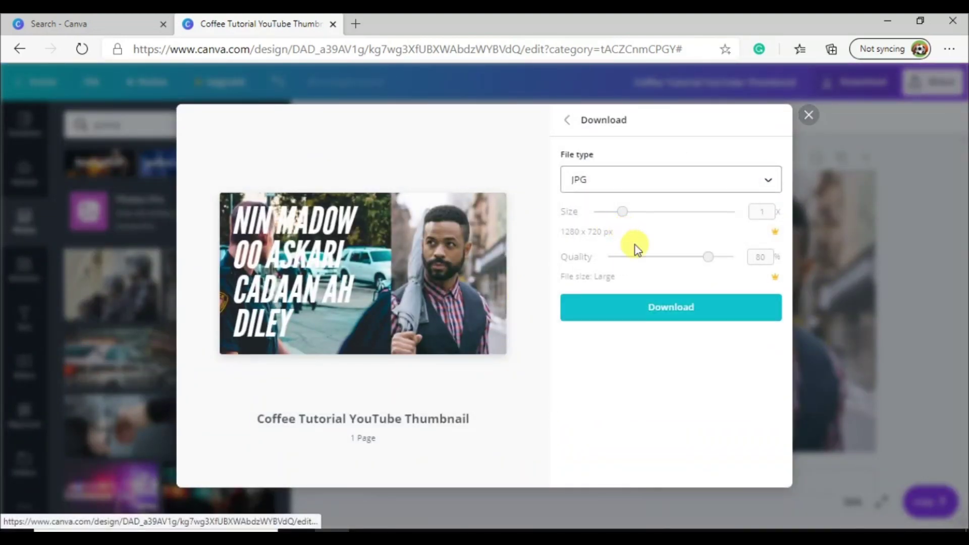
{"action": "left_click", "coordinate": [646, 314]}
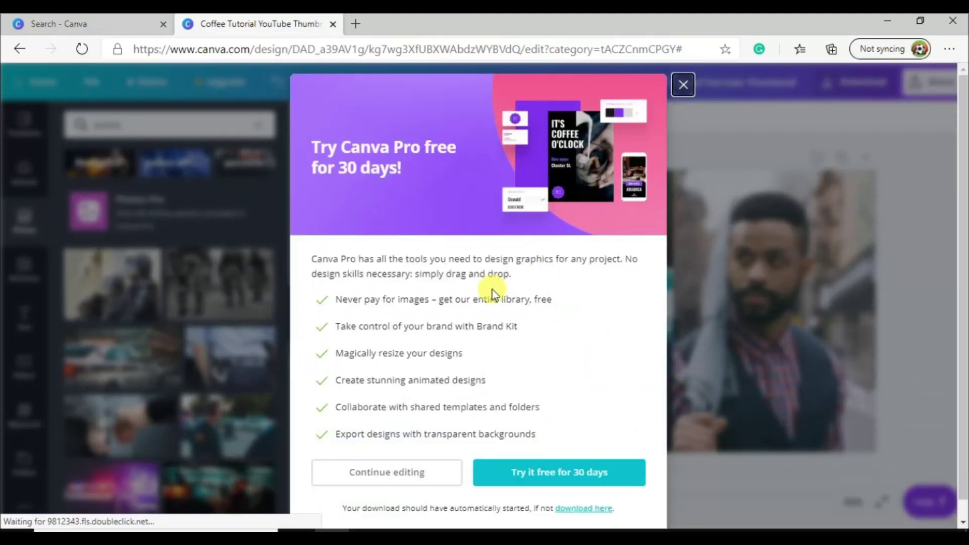
{"action": "left_click", "coordinate": [680, 86]}
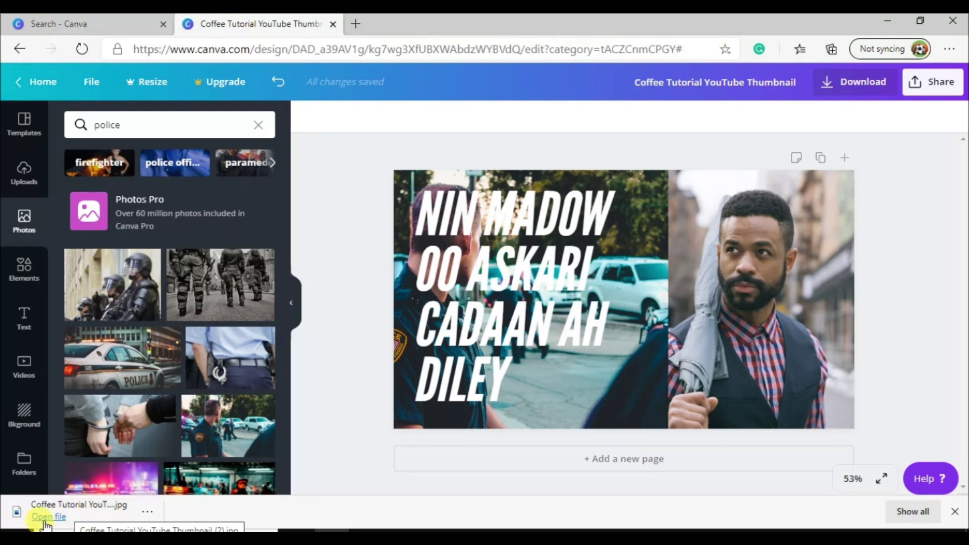
Open the downloaded 'Coffee Tutorial YouTube Thumbnail (2).jpg' to check it
{"action": "left_click", "coordinate": [45, 519]}
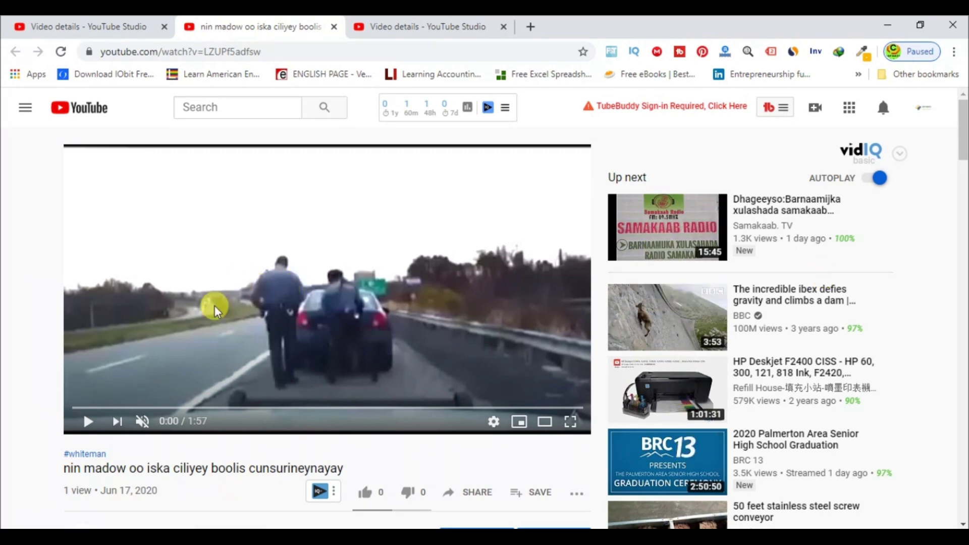
Open the video's editing page in YouTube Studio
{"action": "scroll", "coordinate": [355, 310], "scroll_direction": "down", "scroll_amount": 3}
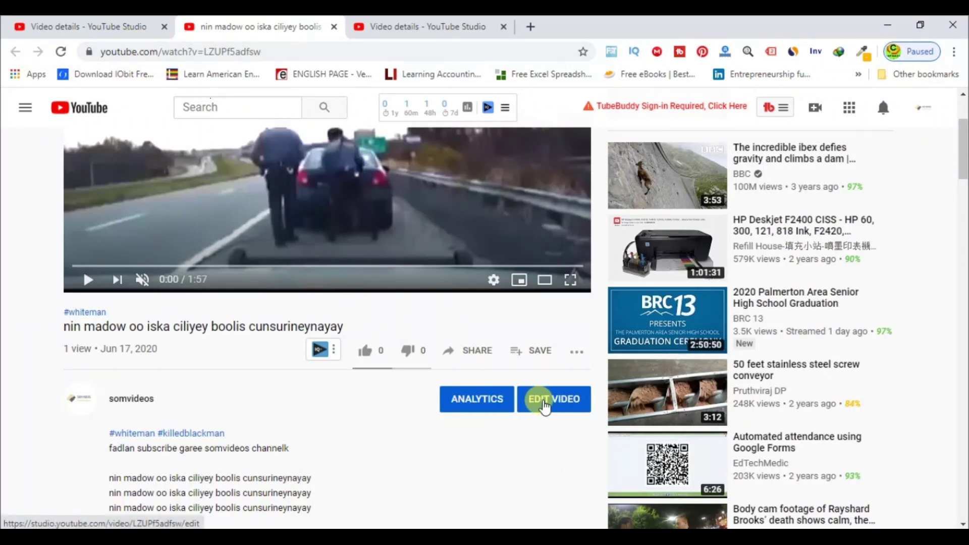
{"action": "left_click", "coordinate": [549, 404]}
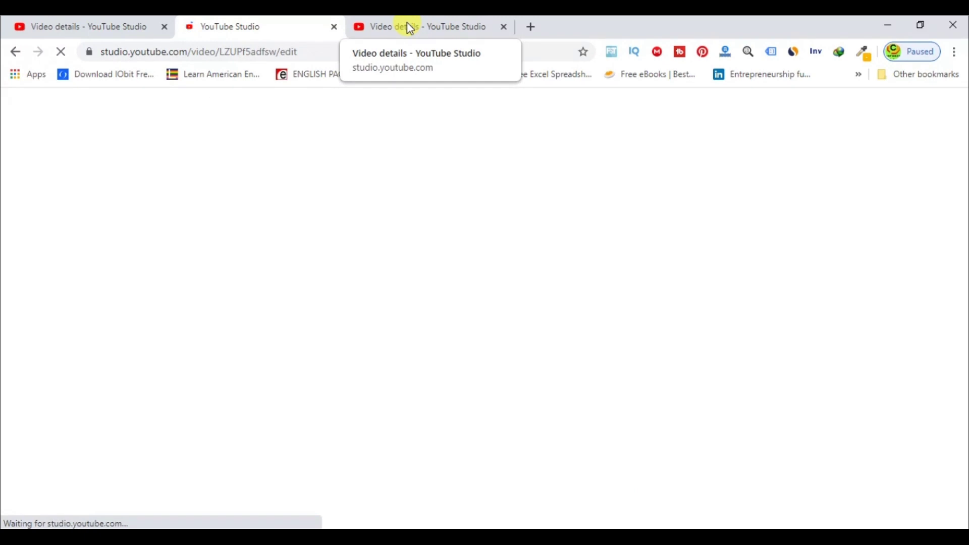
{"action": "left_click", "coordinate": [407, 26]}
Load the YouTube home page in the second tab, then return to the video details page
{"action": "left_click", "coordinate": [298, 23]}
{"action": "left_click", "coordinate": [344, 45]}
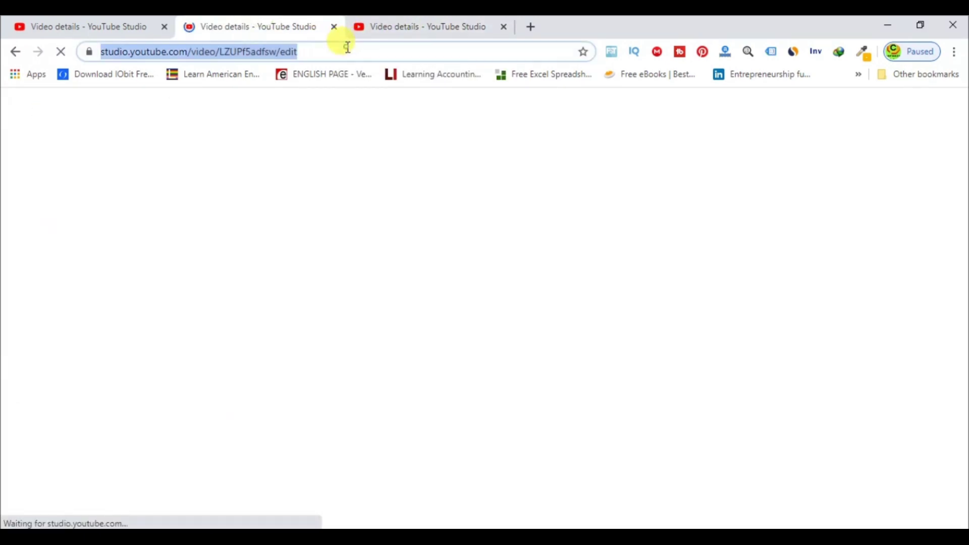
{"action": "type", "text": "y"}
{"action": "key", "text": "Return"}
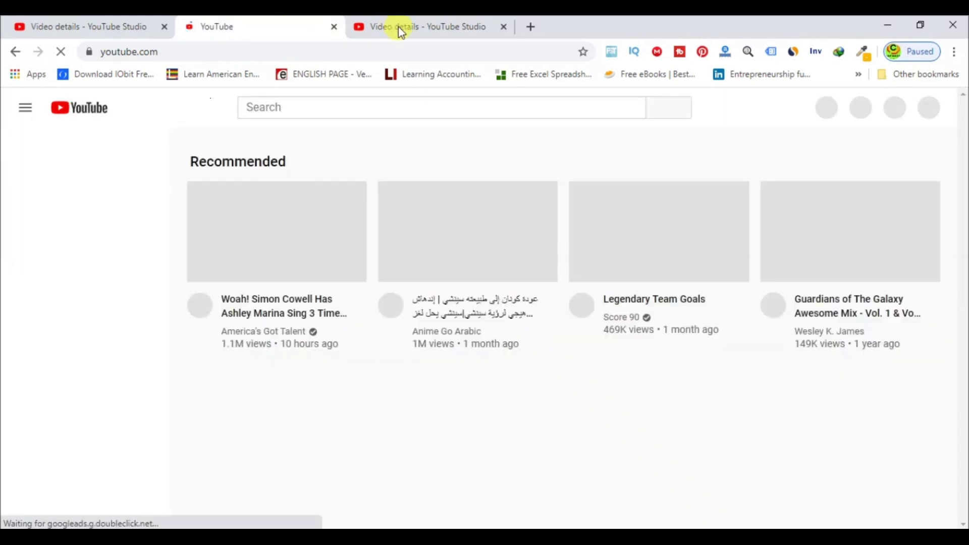
{"action": "left_click", "coordinate": [398, 26]}
{"action": "scroll", "coordinate": [384, 265], "scroll_direction": "up", "scroll_amount": 10}
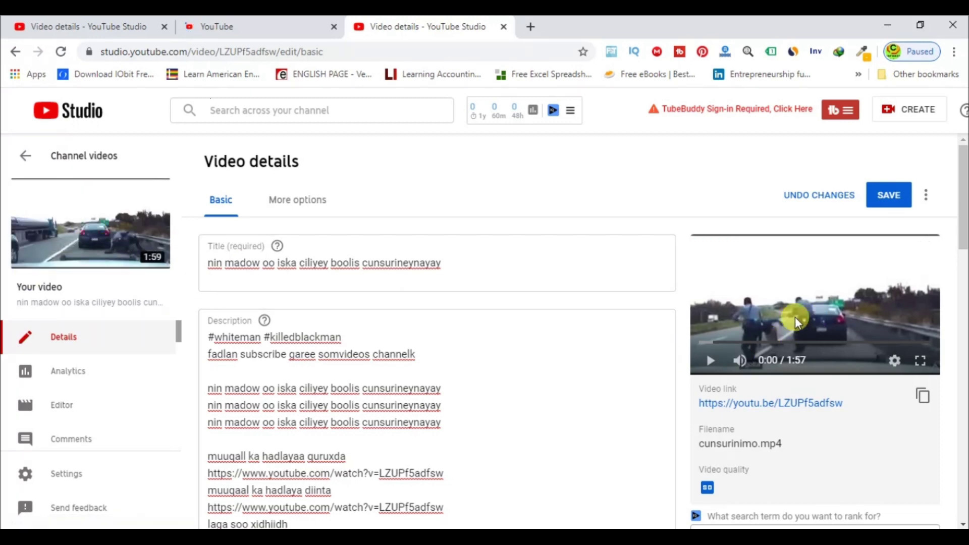
{"action": "scroll", "coordinate": [474, 307], "scroll_direction": "down", "scroll_amount": 6}
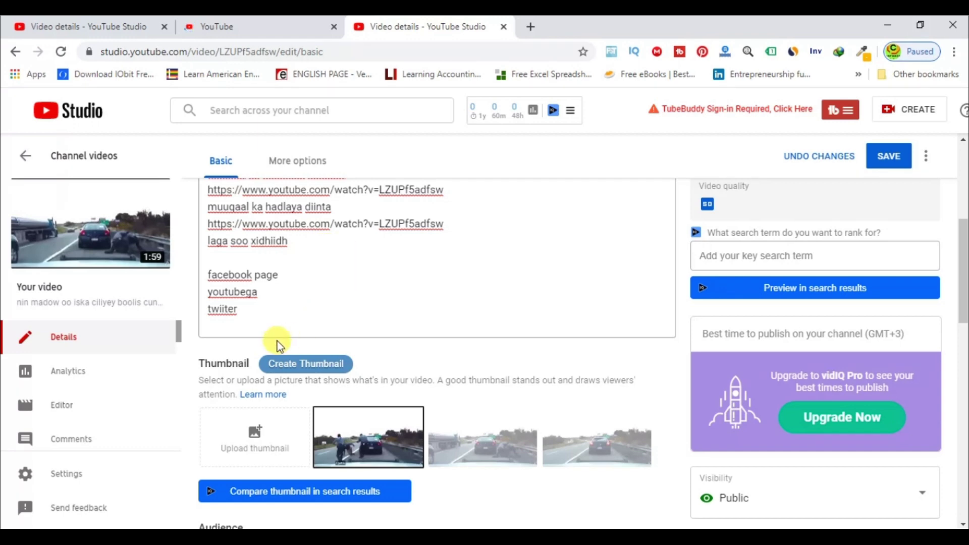
{"action": "left_click_drag", "start_coordinate": [250, 367], "coordinate": [183, 374]}
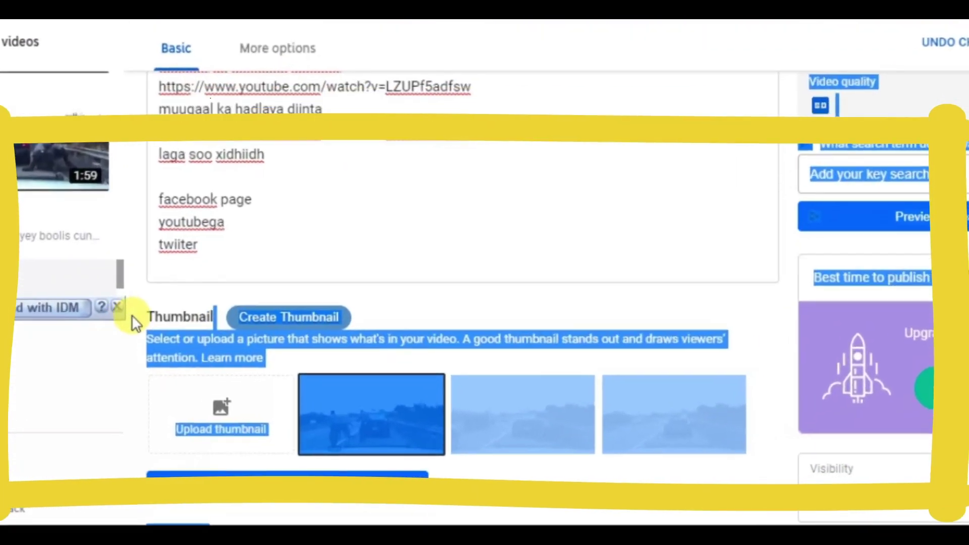
{"action": "left_click", "coordinate": [428, 220]}
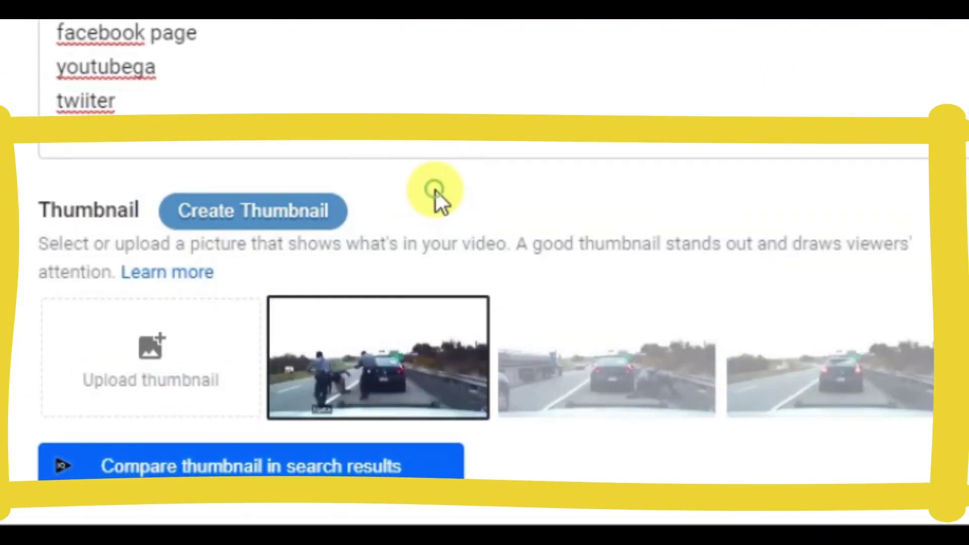
{"action": "scroll", "coordinate": [435, 192], "scroll_direction": "down", "scroll_amount": 3}
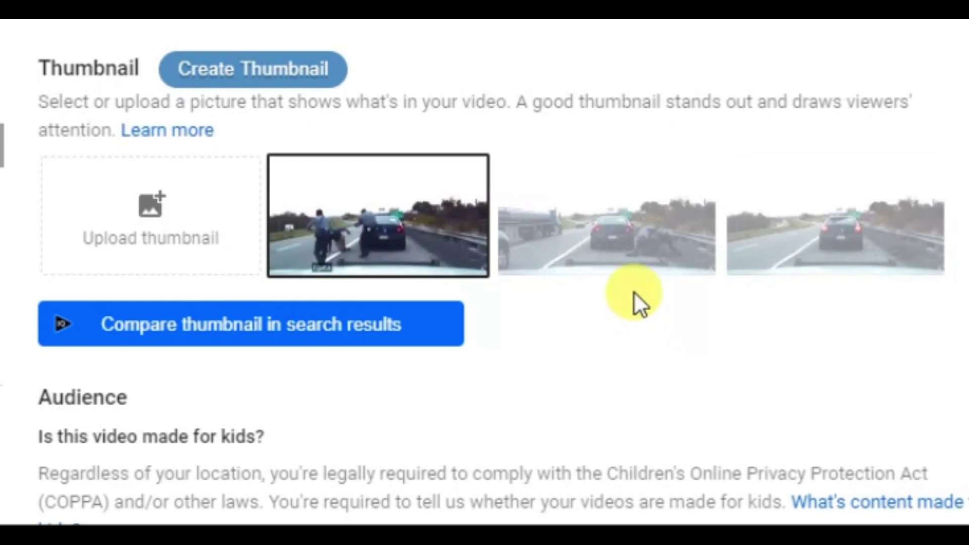
{"action": "left_click", "coordinate": [449, 217]}
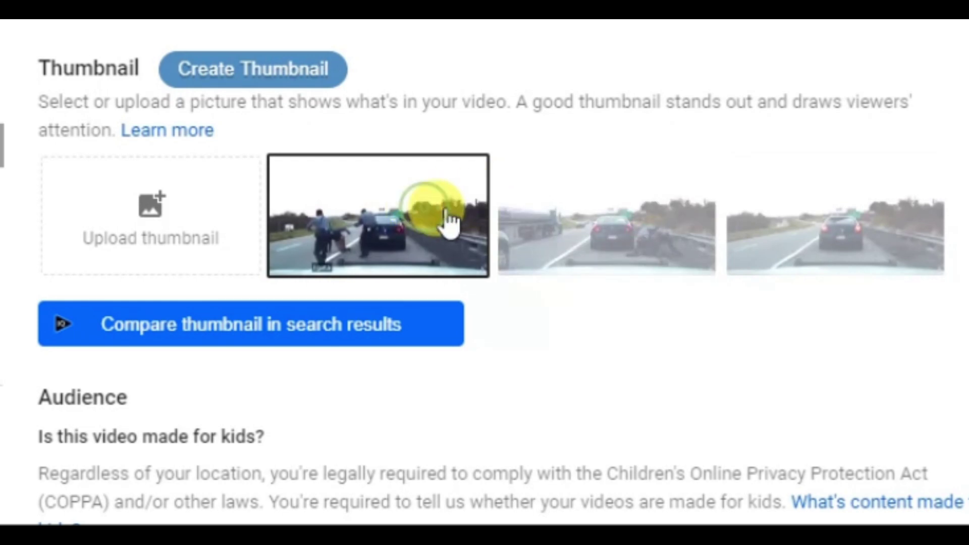
{"action": "left_click", "coordinate": [565, 227]}
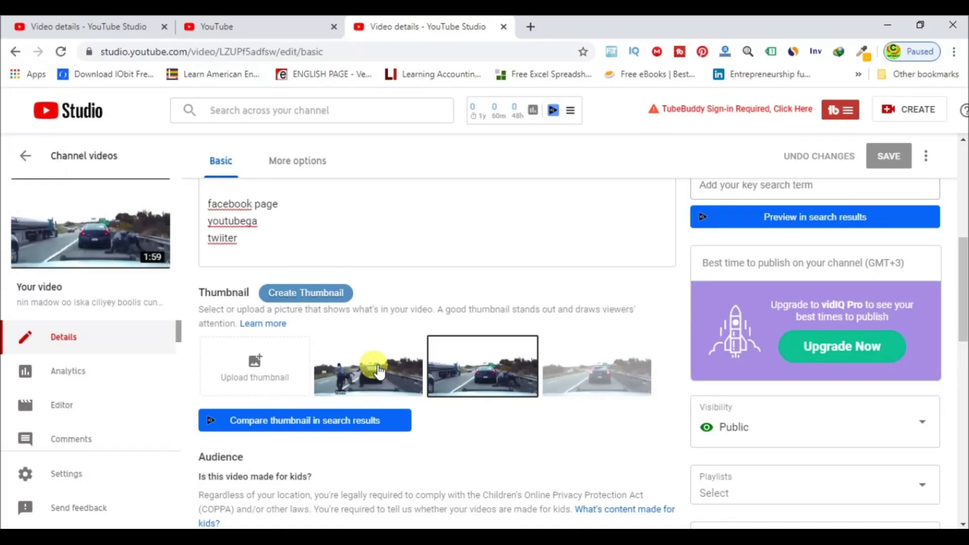
{"action": "left_click", "coordinate": [397, 217]}
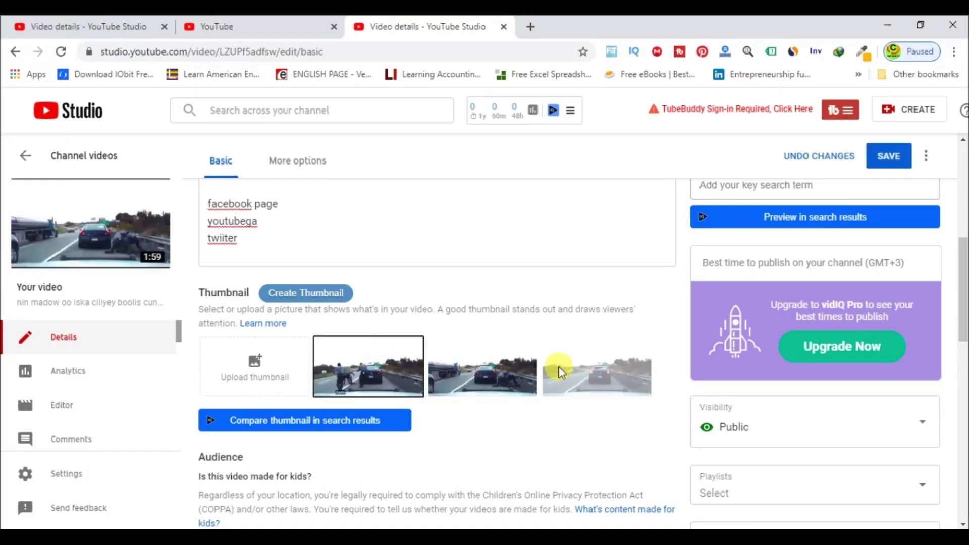
{"action": "scroll", "coordinate": [695, 362], "scroll_direction": "up", "scroll_amount": 6}
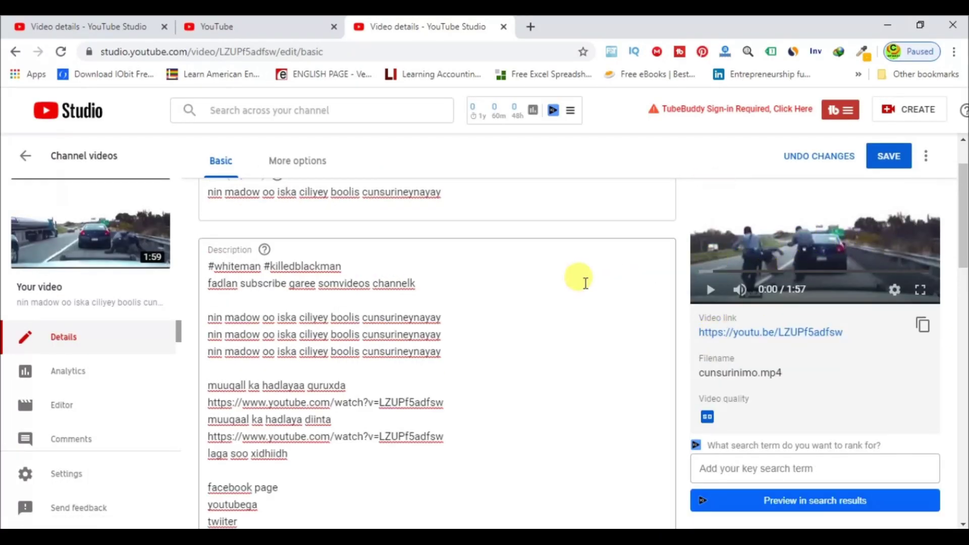
{"action": "scroll", "coordinate": [565, 327], "scroll_direction": "down", "scroll_amount": 5}
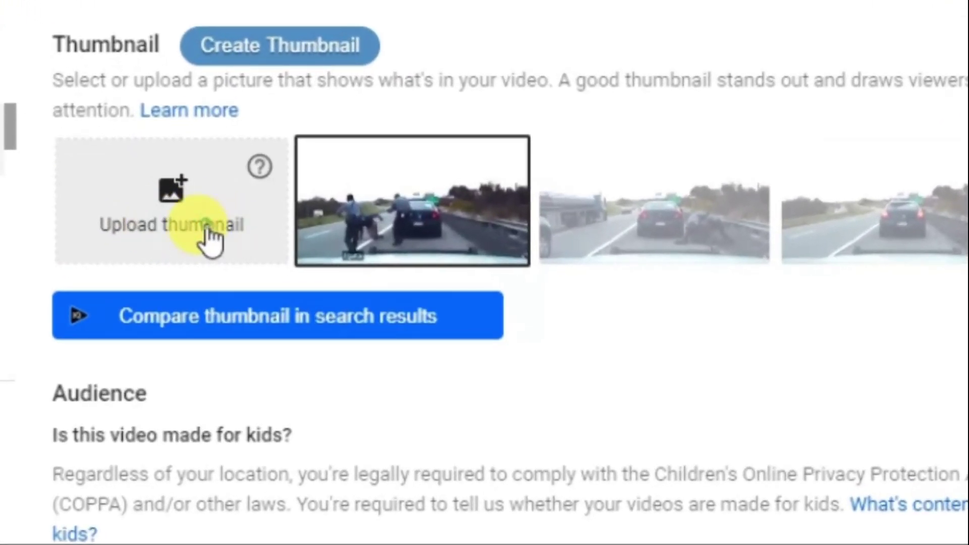
Upload the Coffee Tutorial YouTube Thumbnail JPG from Downloads as the video's thumbnail and save
{"action": "left_click", "coordinate": [206, 225]}
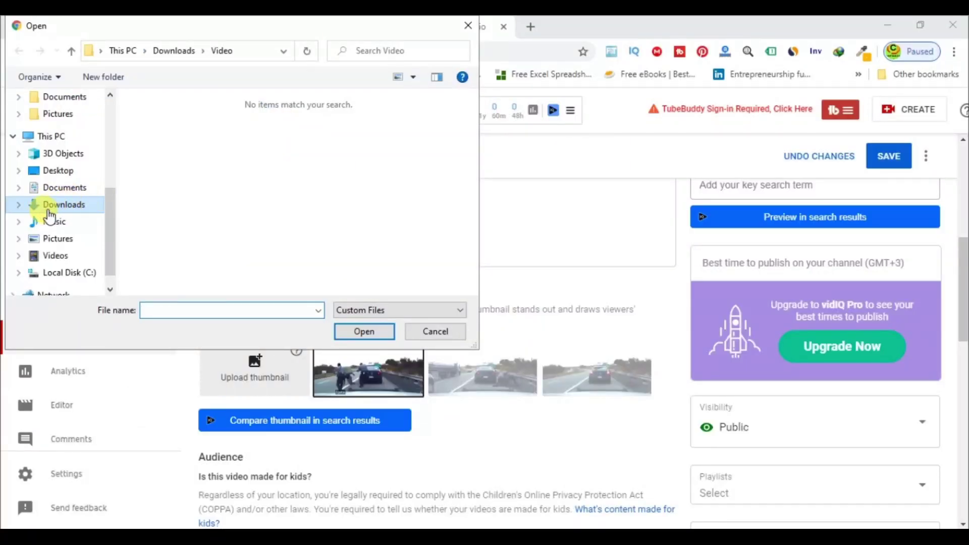
{"action": "left_click", "coordinate": [49, 208]}
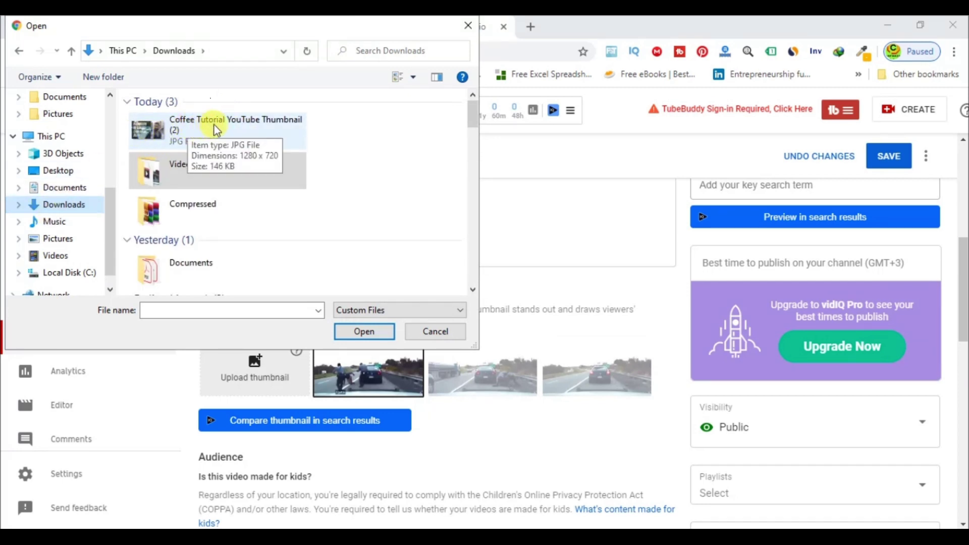
{"action": "left_click", "coordinate": [241, 128]}
{"action": "left_click", "coordinate": [365, 331]}
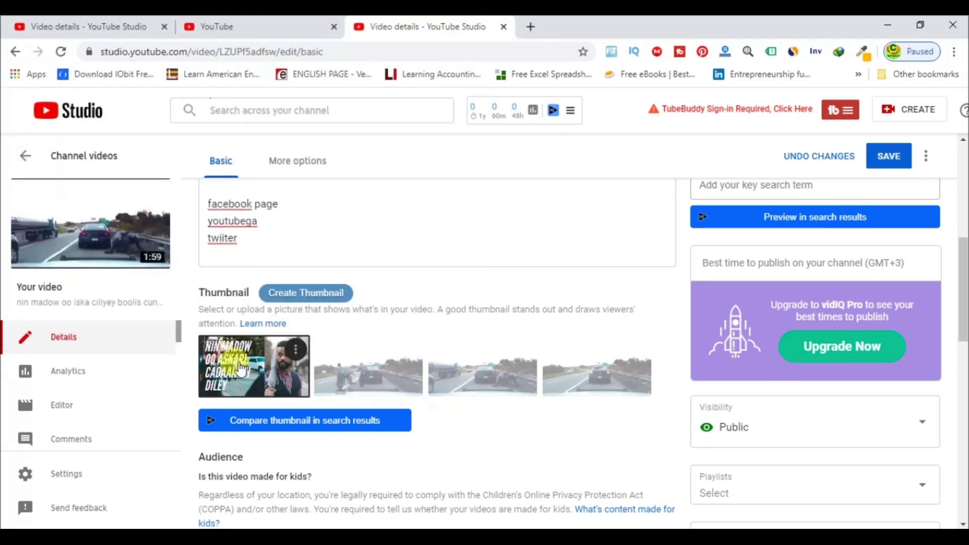
{"action": "left_click", "coordinate": [463, 355]}
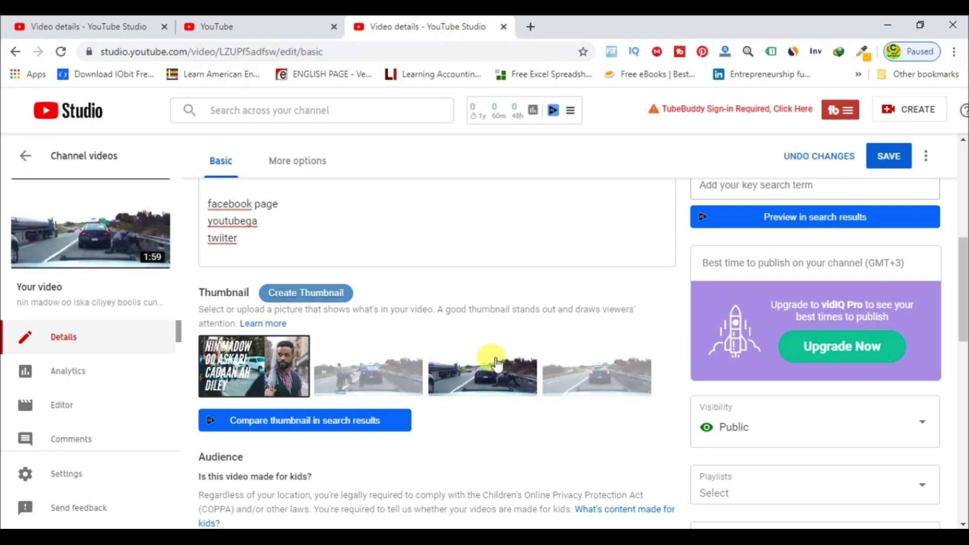
{"action": "scroll", "coordinate": [686, 341], "scroll_direction": "up", "scroll_amount": 5}
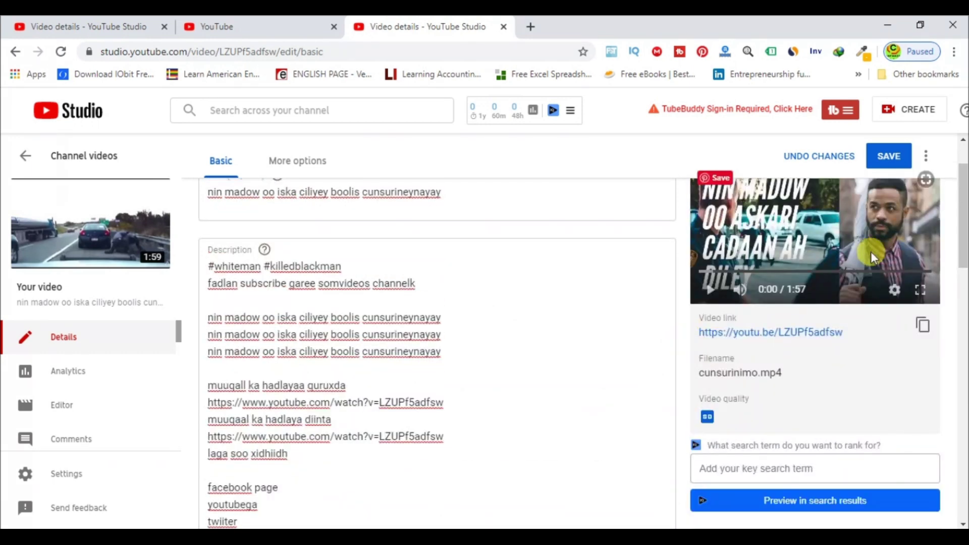
{"action": "scroll", "coordinate": [872, 283], "scroll_direction": "up", "scroll_amount": 2}
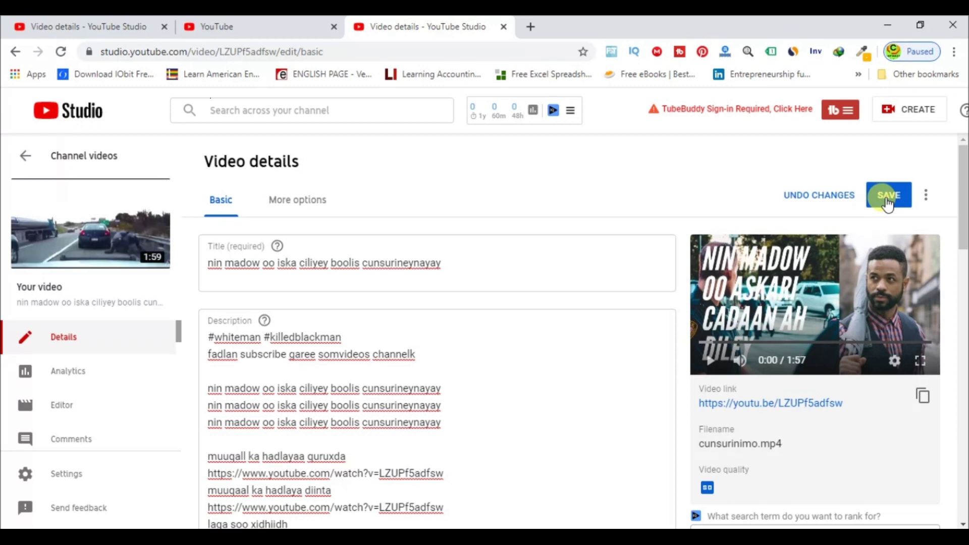
{"action": "left_click", "coordinate": [888, 202]}
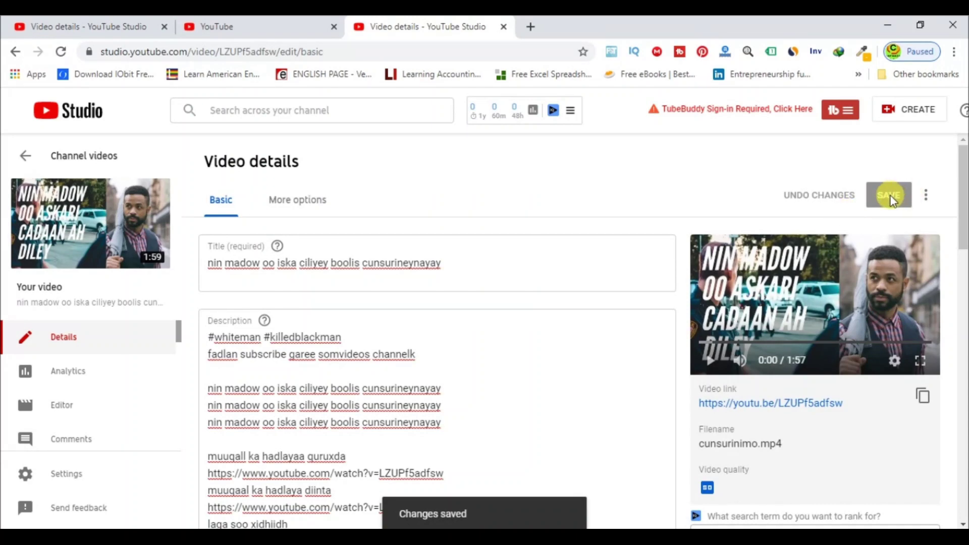
{"action": "left_click", "coordinate": [266, 25]}
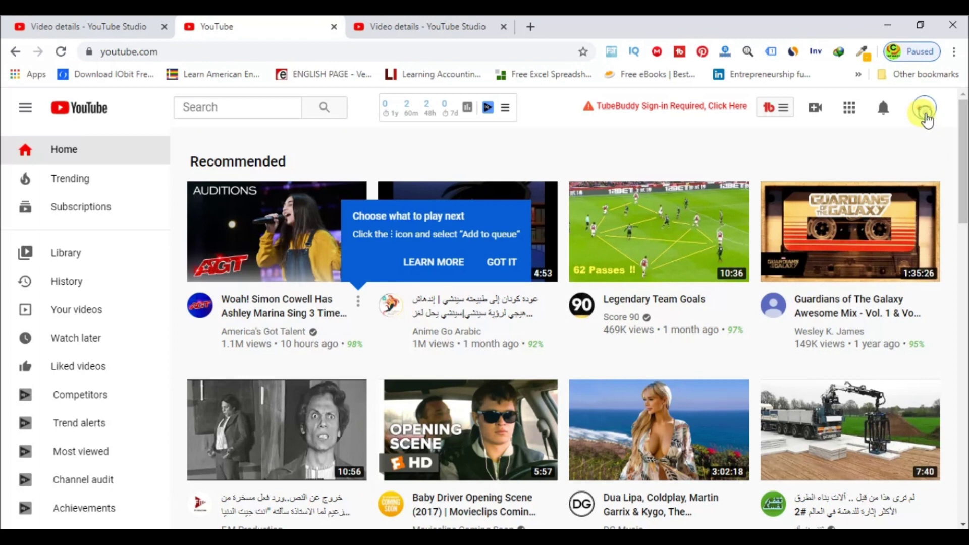
Go to Your channel from the account avatar menu
{"action": "left_click", "coordinate": [923, 108]}
{"action": "left_click", "coordinate": [767, 173]}
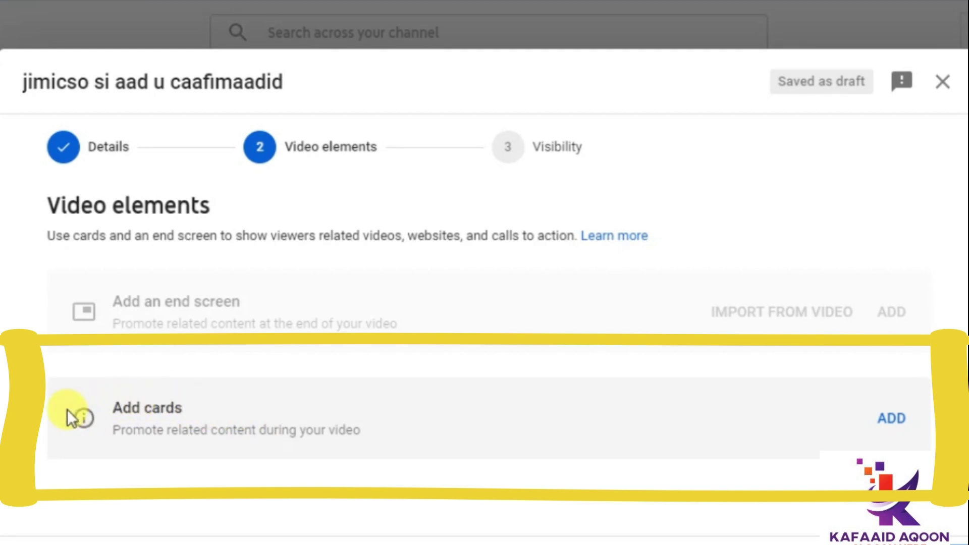
Open the Add cards editor from the video's Video elements step
{"action": "left_click_drag", "start_coordinate": [75, 415], "coordinate": [161, 408]}
{"action": "left_click", "coordinate": [591, 413]}
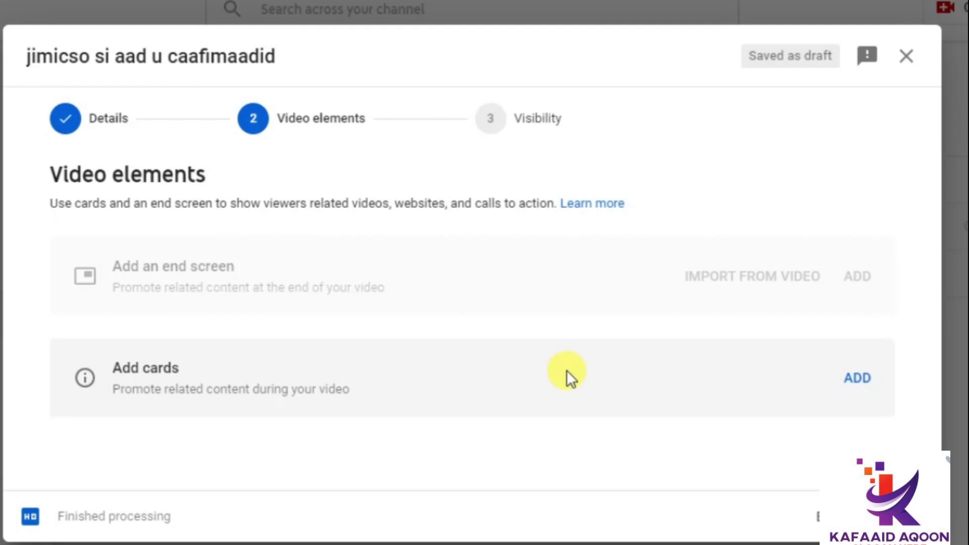
{"action": "left_click", "coordinate": [566, 370]}
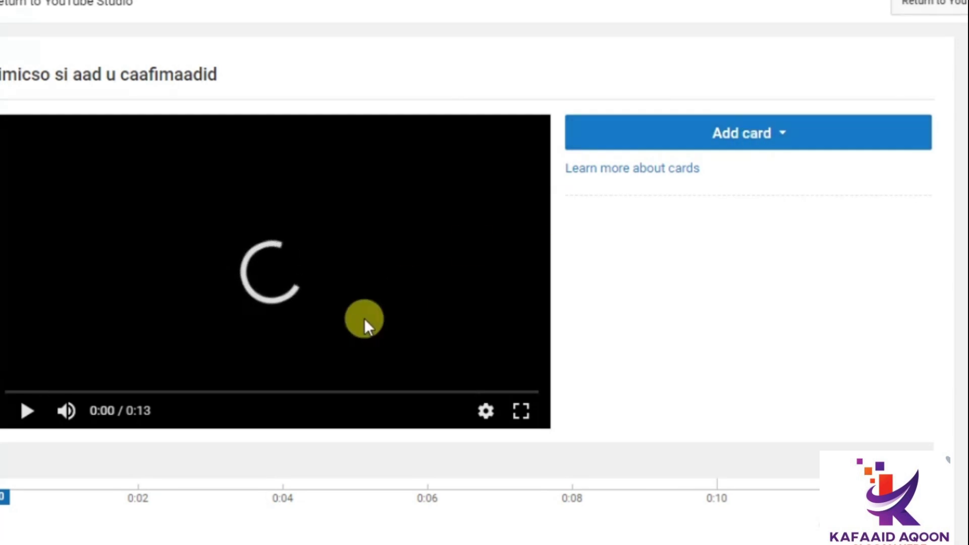
Add a Video card linking to the channel's other upload, nudge its start later, and return to Studio
{"action": "left_click", "coordinate": [758, 136]}
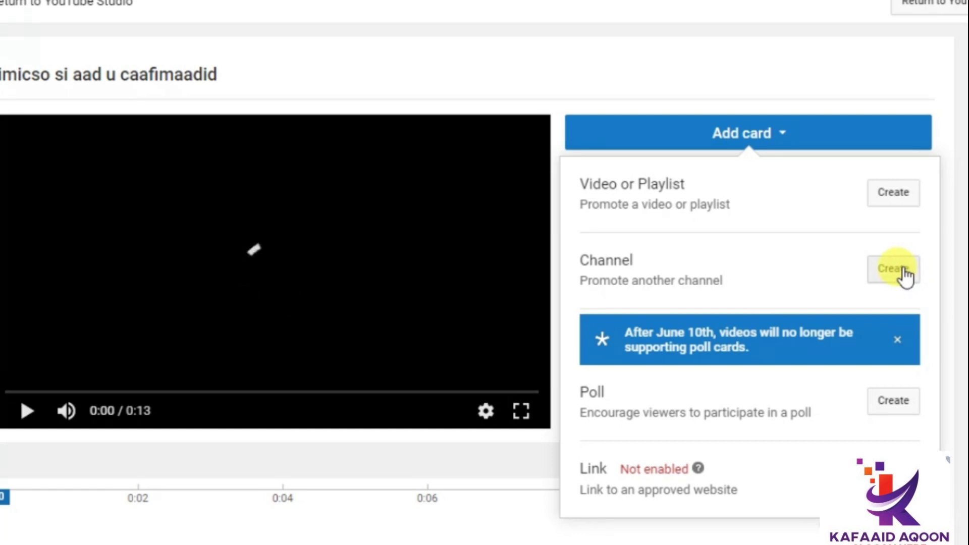
{"action": "left_click", "coordinate": [887, 191]}
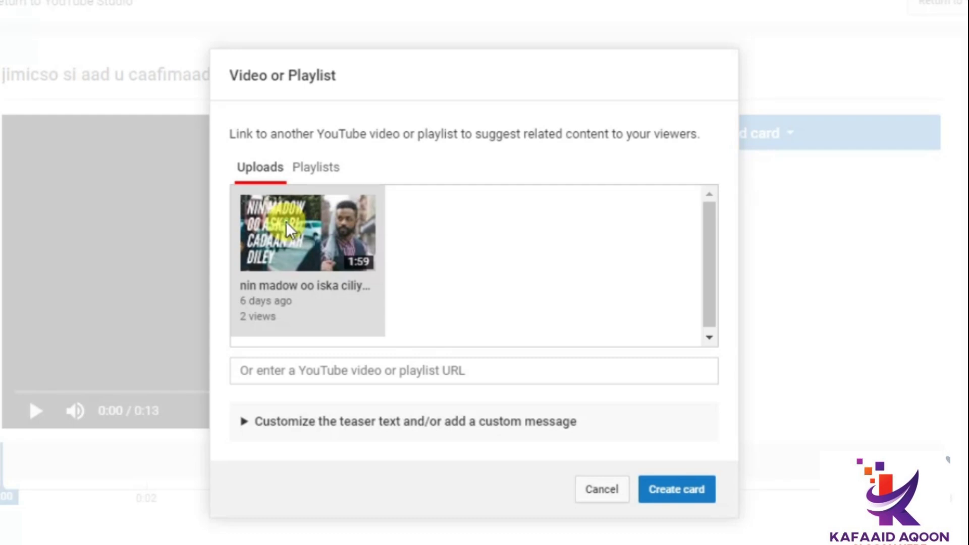
{"action": "left_click", "coordinate": [286, 222]}
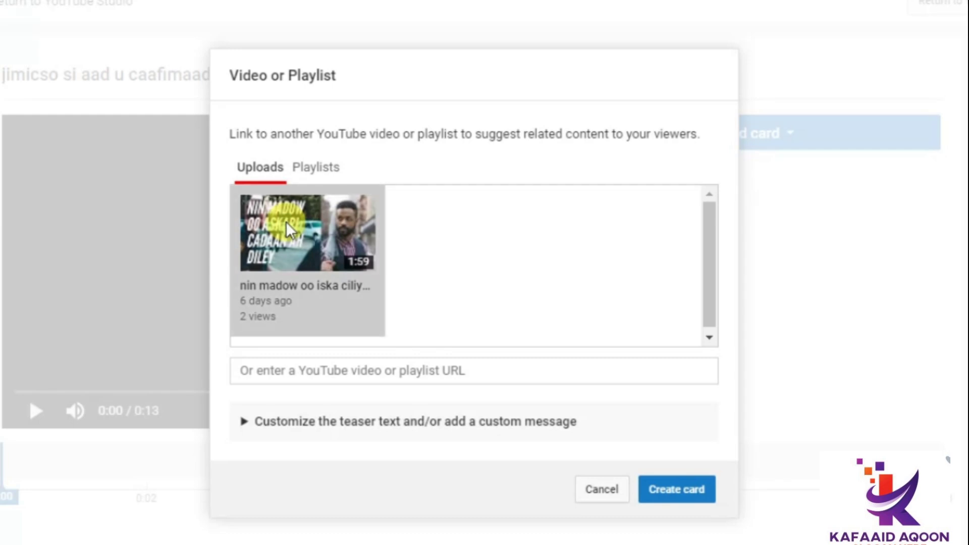
{"action": "left_click", "coordinate": [681, 490]}
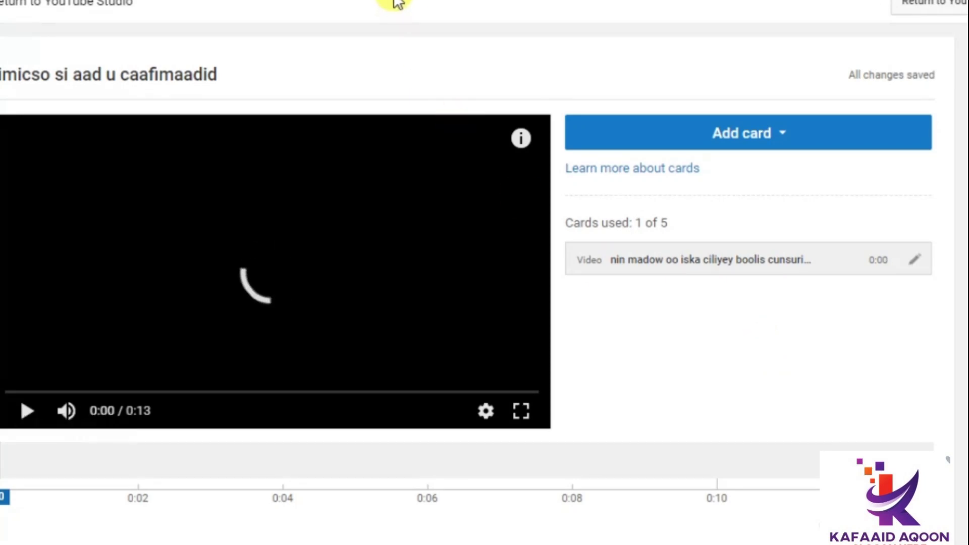
{"action": "mouse_move", "coordinate": [524, 142]}
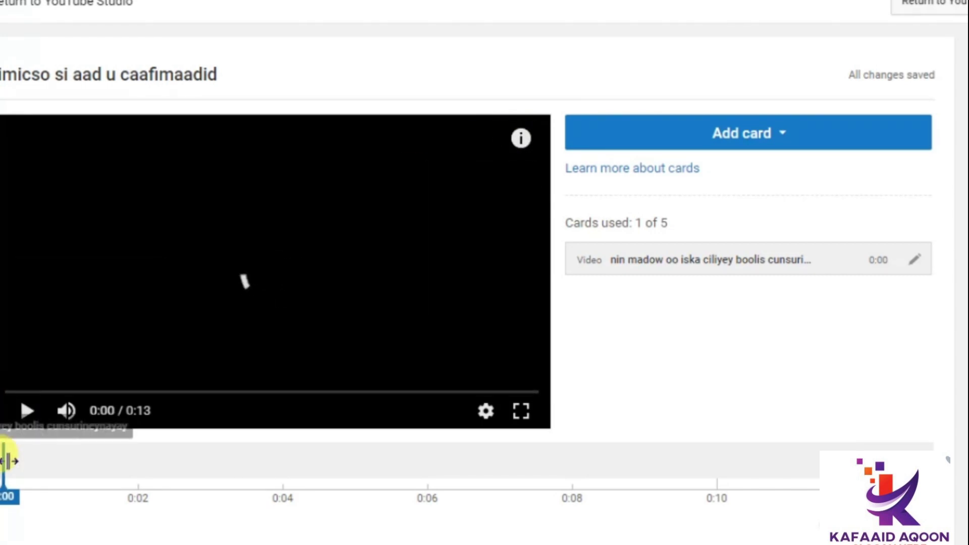
{"action": "mouse_move", "coordinate": [22, 461]}
{"action": "left_mouse_down"}
{"action": "mouse_move", "coordinate": [14, 475]}
{"action": "mouse_move", "coordinate": [21, 461]}
{"action": "left_mouse_up"}
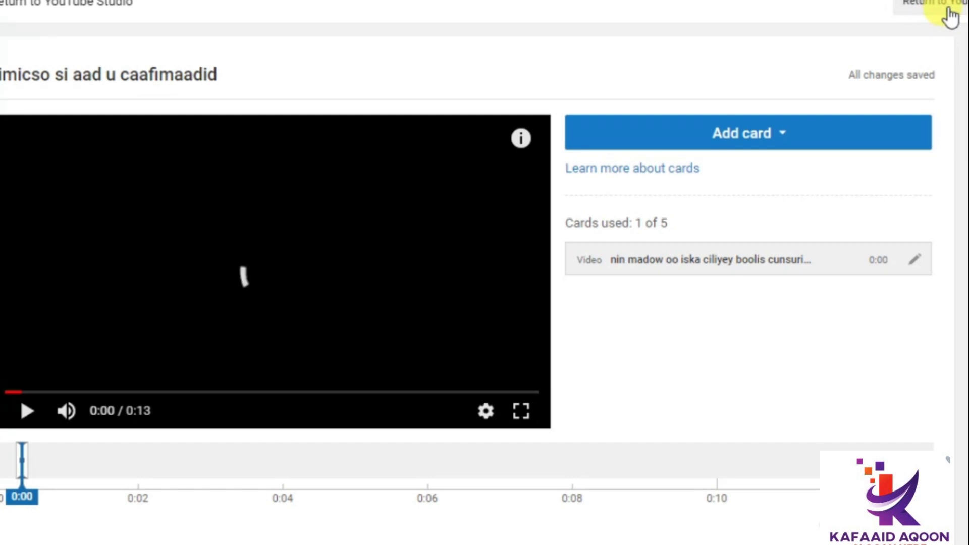
{"action": "left_click", "coordinate": [951, 17]}
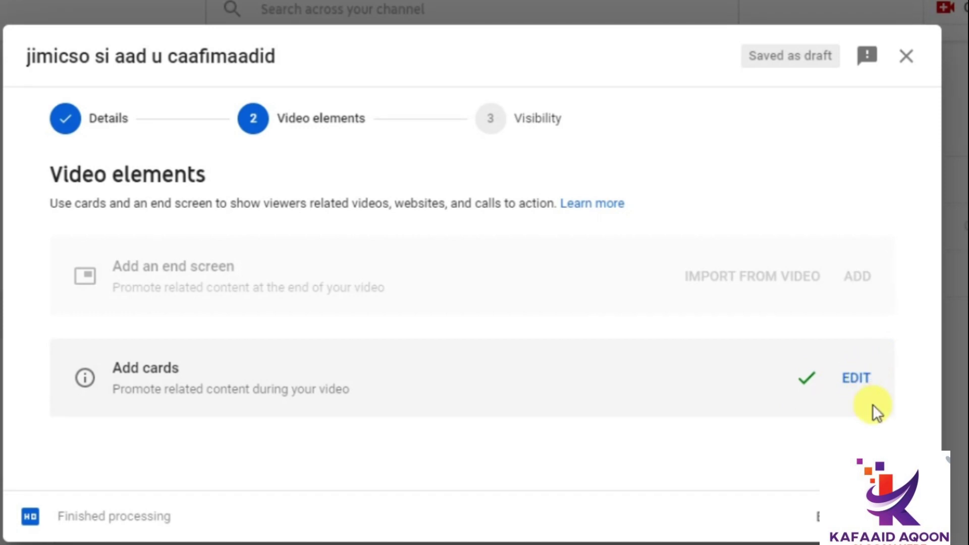
Continue to the Visibility step and switch the video from Unlisted to Public
{"action": "left_click", "coordinate": [908, 515]}
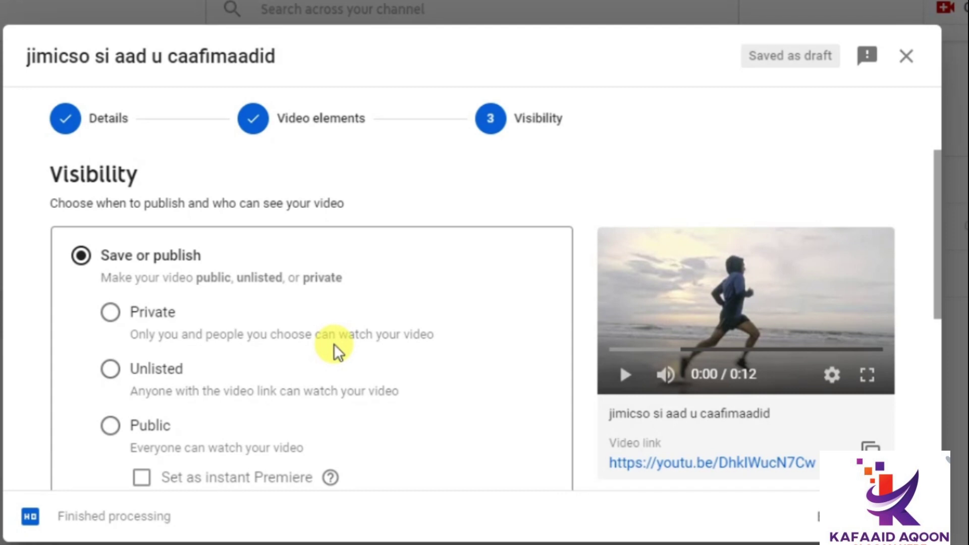
{"action": "scroll", "coordinate": [337, 351], "scroll_direction": "down", "scroll_amount": 2}
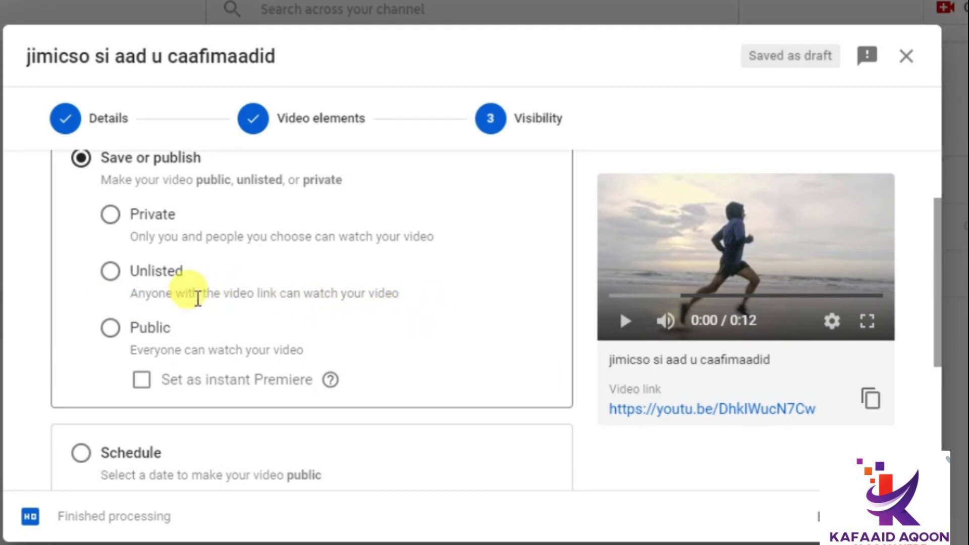
{"action": "left_click", "coordinate": [113, 273]}
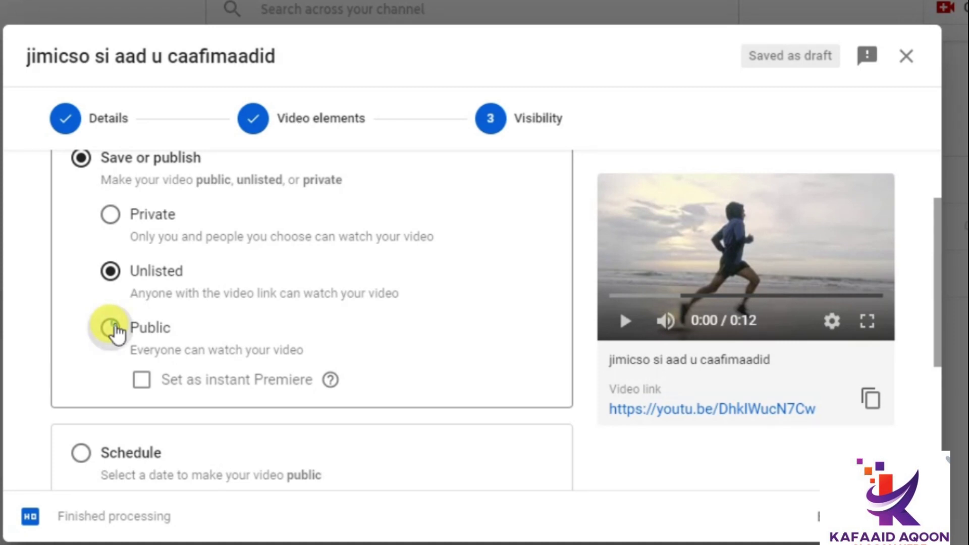
{"action": "left_click", "coordinate": [114, 329]}
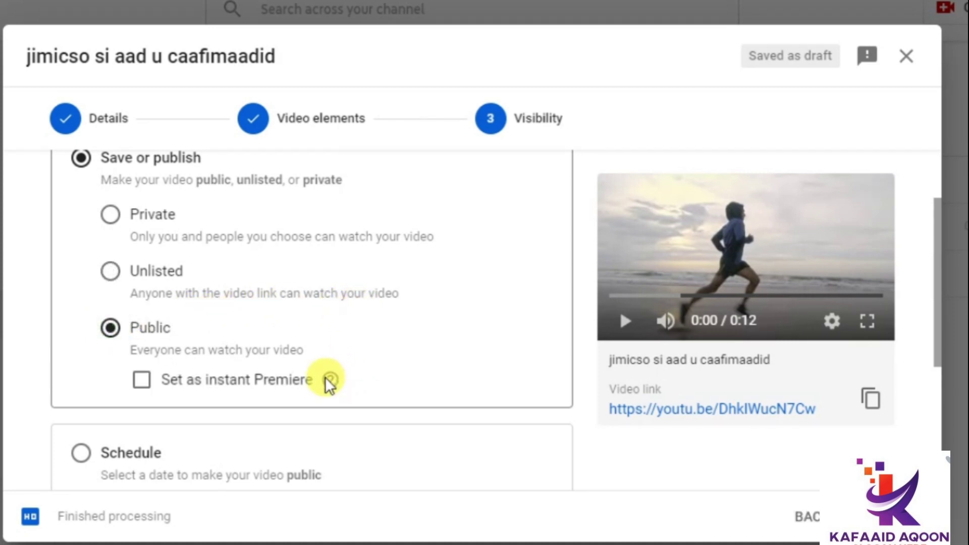
{"action": "mouse_move", "coordinate": [329, 383]}
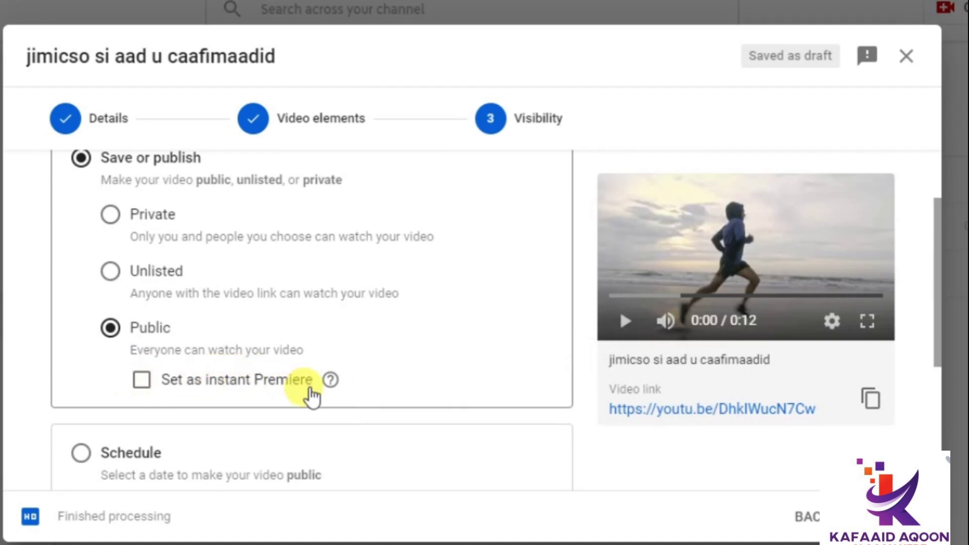
Try Schedule, then go back to Save or publish with Public selected
{"action": "scroll", "coordinate": [444, 281], "scroll_direction": "down", "scroll_amount": 3}
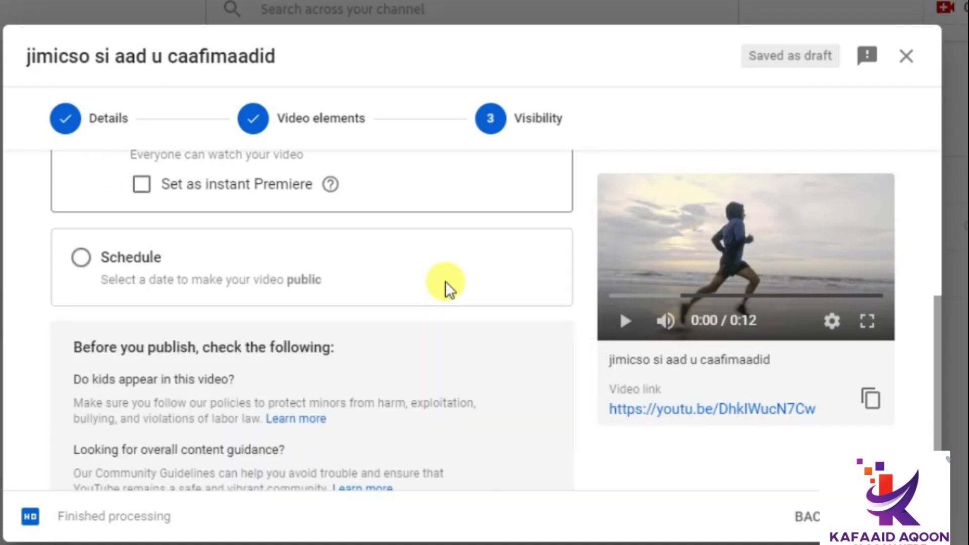
{"action": "left_click", "coordinate": [79, 267]}
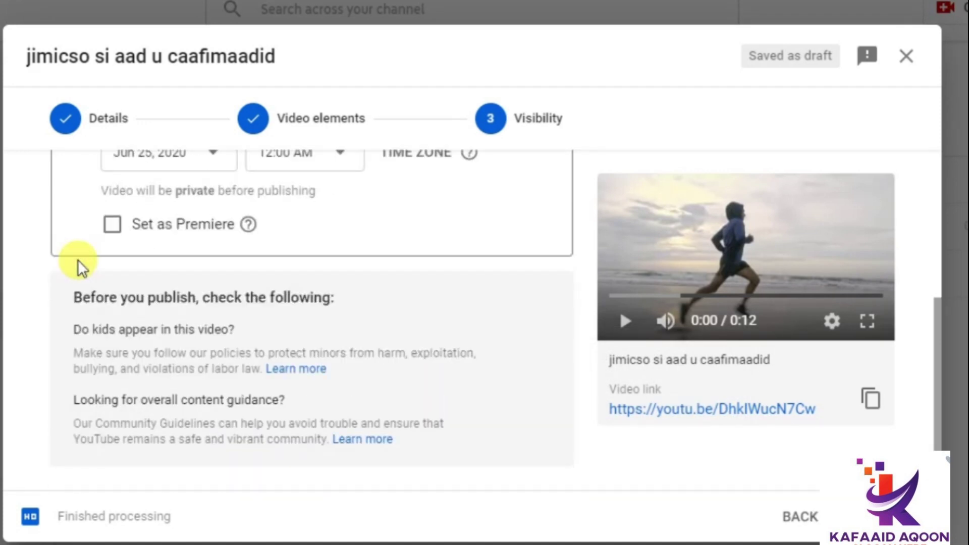
{"action": "scroll", "coordinate": [406, 351], "scroll_direction": "up", "scroll_amount": 3}
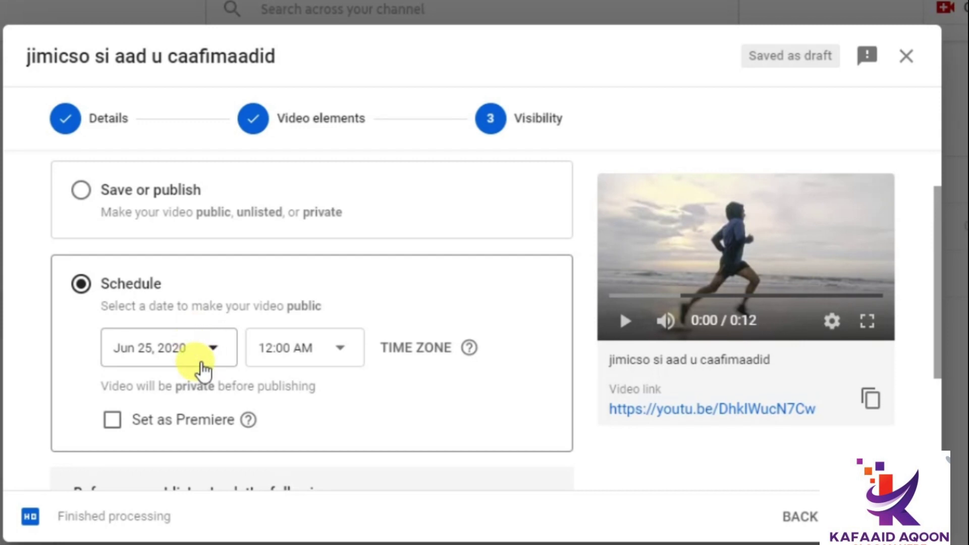
{"action": "scroll", "coordinate": [312, 337], "scroll_direction": "up", "scroll_amount": 2}
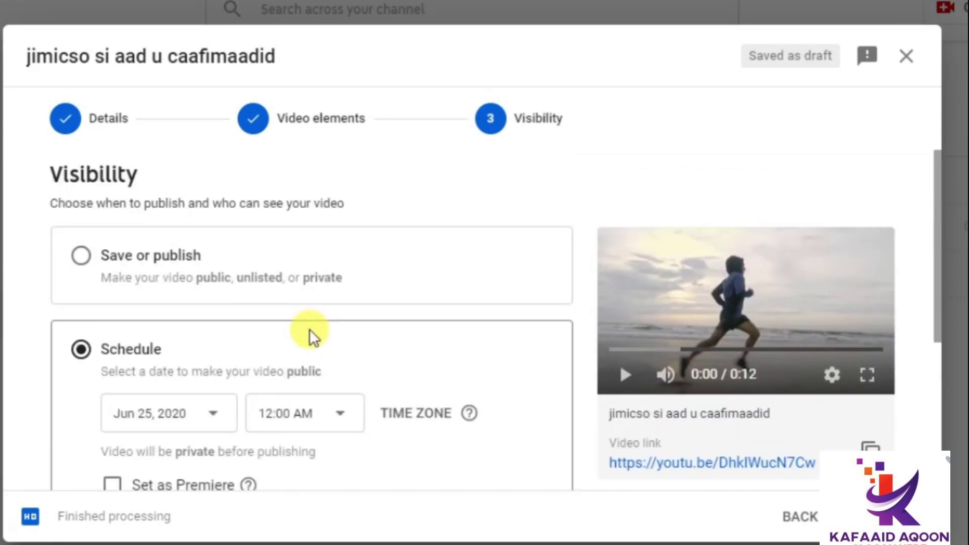
{"action": "scroll", "coordinate": [318, 307], "scroll_direction": "down", "scroll_amount": 2}
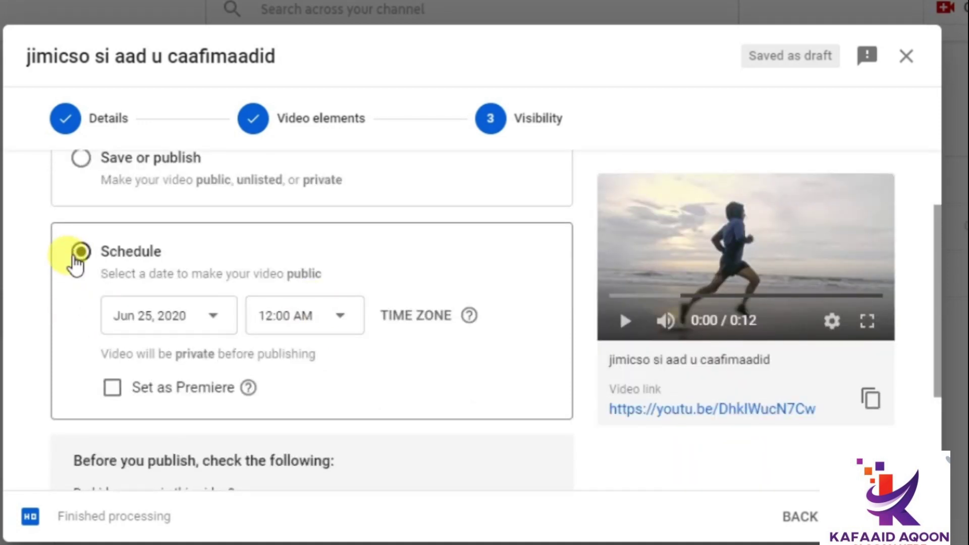
{"action": "scroll", "coordinate": [290, 245], "scroll_direction": "up", "scroll_amount": 2}
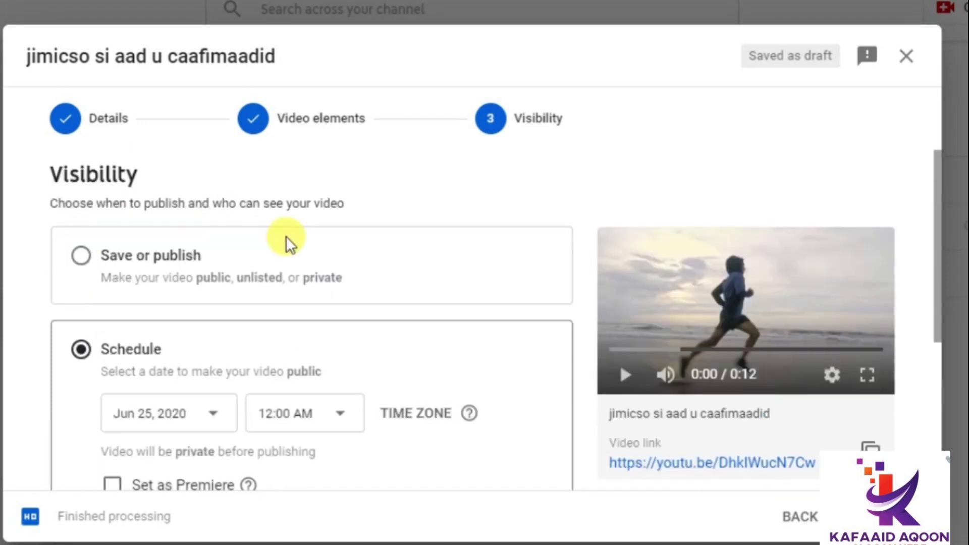
{"action": "scroll", "coordinate": [290, 245], "scroll_direction": "down", "scroll_amount": 5}
{"action": "scroll", "coordinate": [295, 252], "scroll_direction": "up", "scroll_amount": 5}
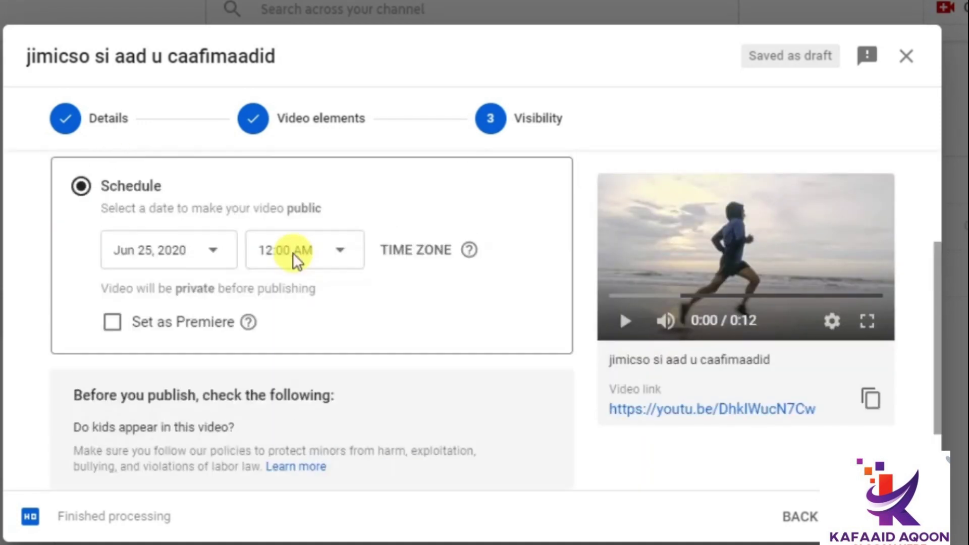
{"action": "left_click", "coordinate": [84, 257]}
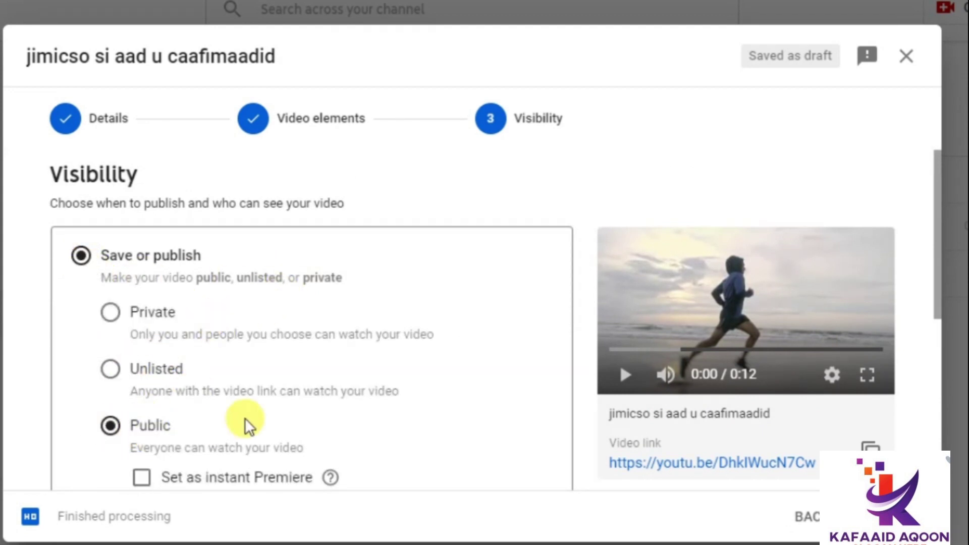
{"action": "scroll", "coordinate": [303, 409], "scroll_direction": "down", "scroll_amount": 4}
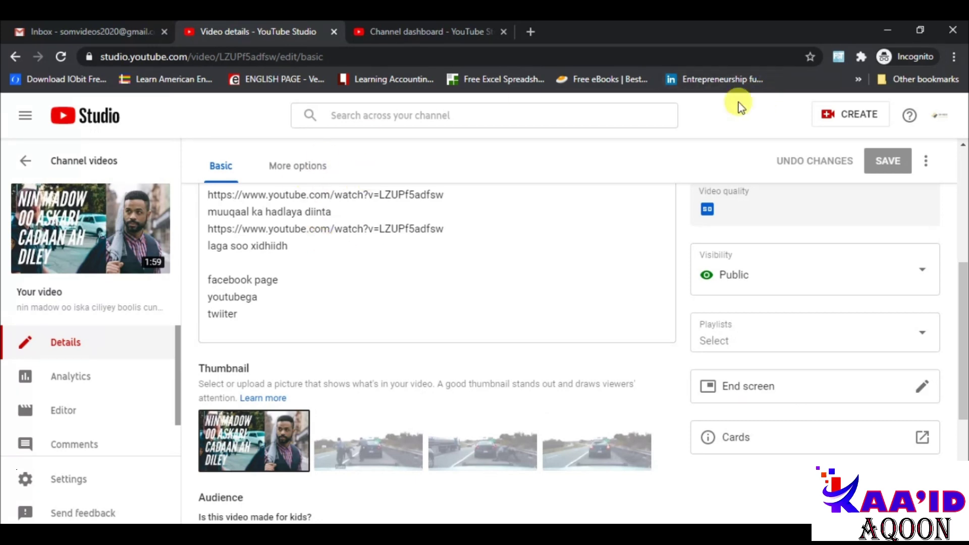
Choose Your channel from the account avatar menu
{"action": "left_click", "coordinate": [938, 119]}
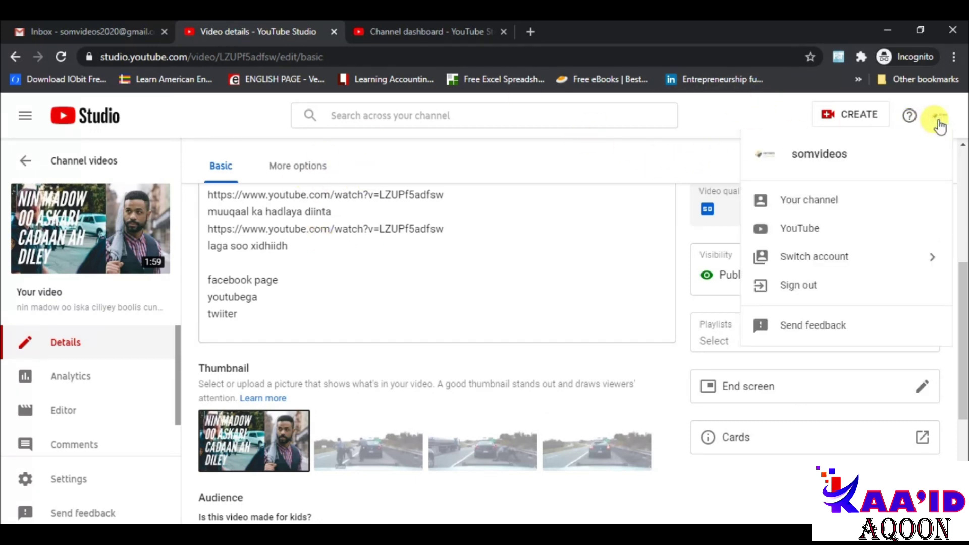
{"action": "left_click", "coordinate": [822, 199]}
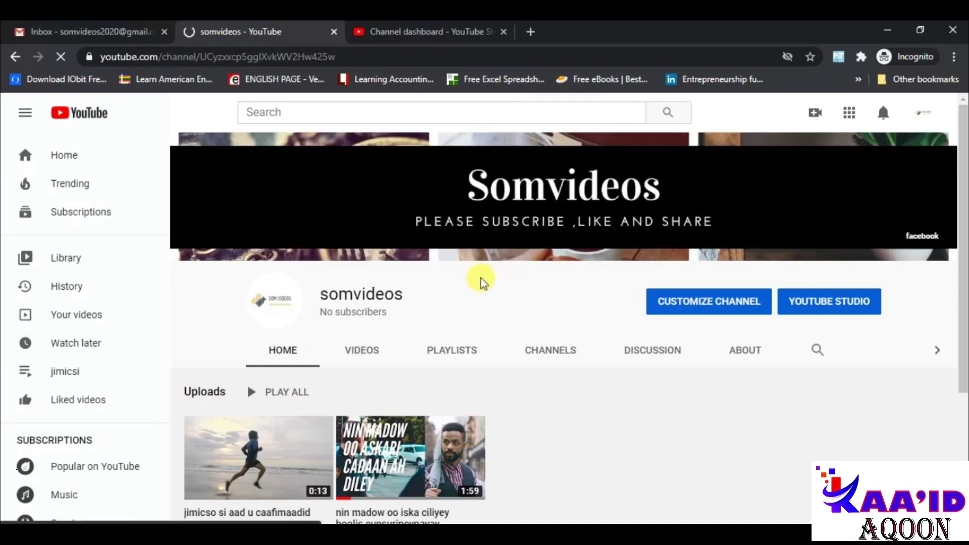
Open the nin madow oo iska ciliyey boolis cunsurineynayay video, pause it, and choose EDIT VIDEO
{"action": "scroll", "coordinate": [416, 313], "scroll_direction": "down", "scroll_amount": 3}
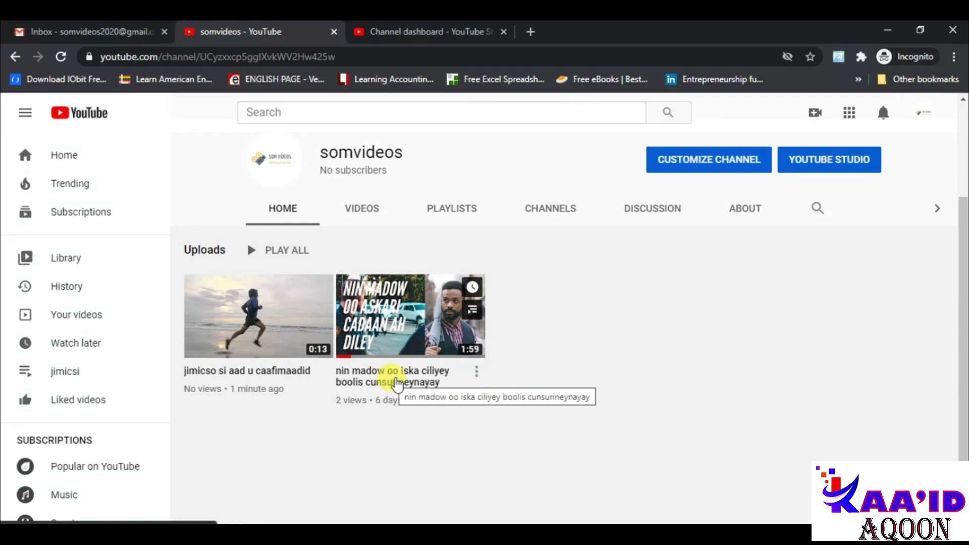
{"action": "left_click", "coordinate": [397, 383]}
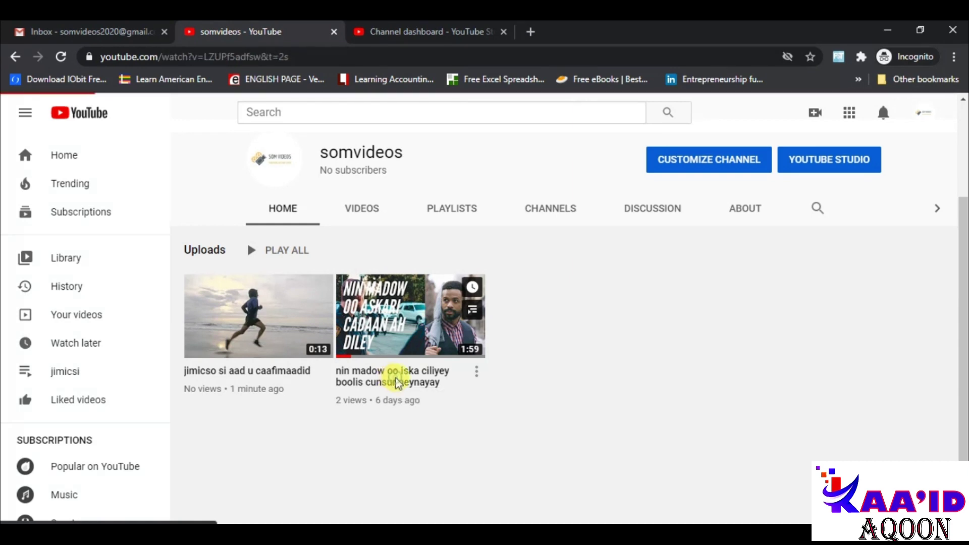
{"action": "left_click", "coordinate": [87, 425]}
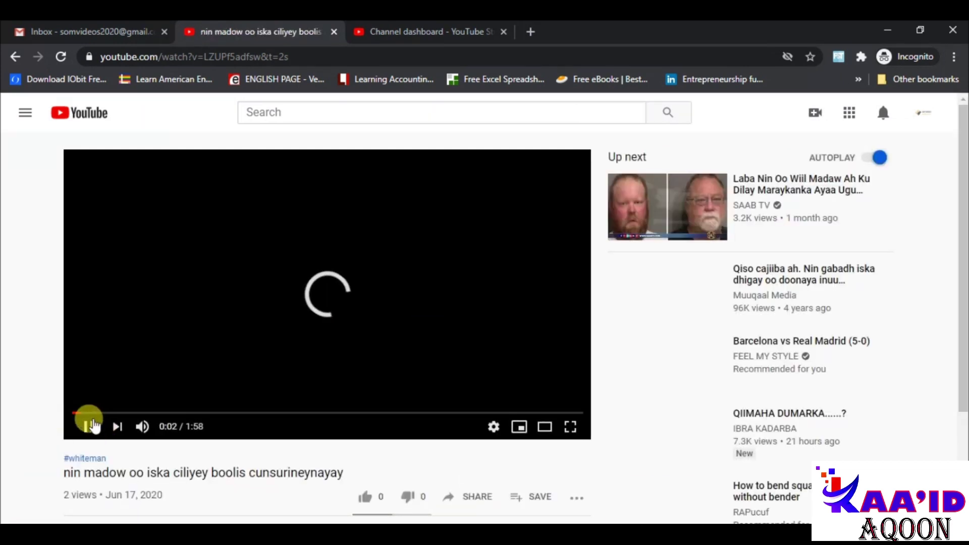
{"action": "scroll", "coordinate": [454, 375], "scroll_direction": "down", "scroll_amount": 3}
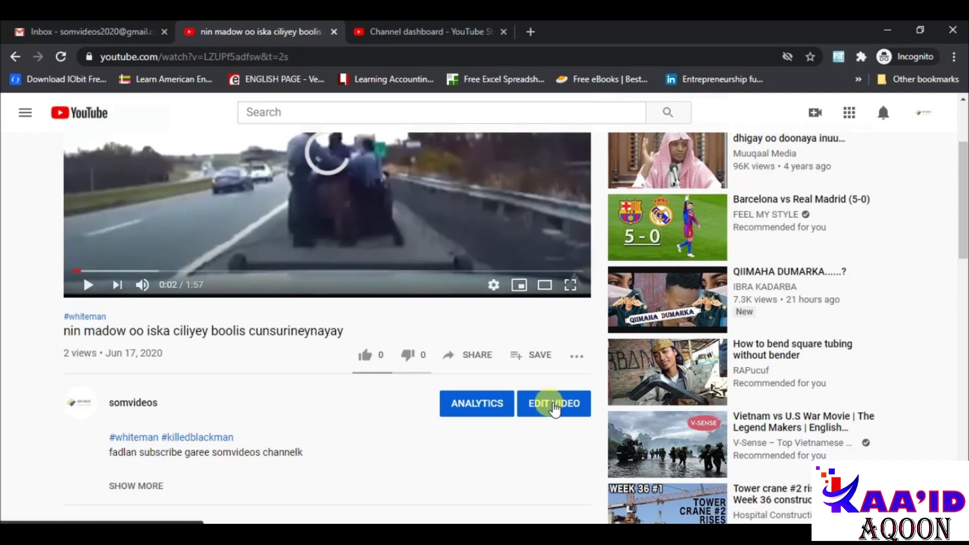
{"action": "left_click", "coordinate": [552, 410]}
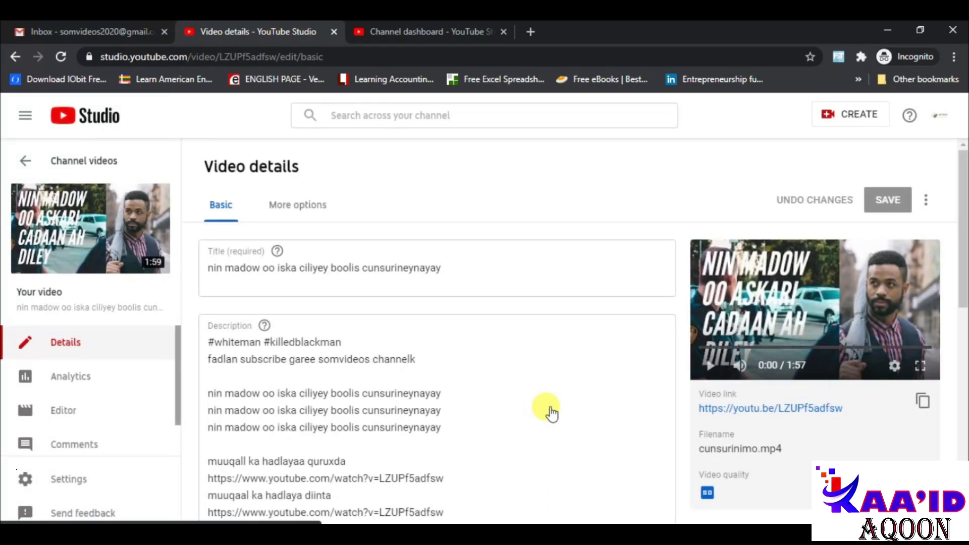
Scroll the nin madow video's details to review its Thumbnail, End screen and Cards settings
{"action": "scroll", "coordinate": [527, 292], "scroll_direction": "down", "scroll_amount": 3}
{"action": "scroll", "coordinate": [527, 293], "scroll_direction": "down", "scroll_amount": 1}
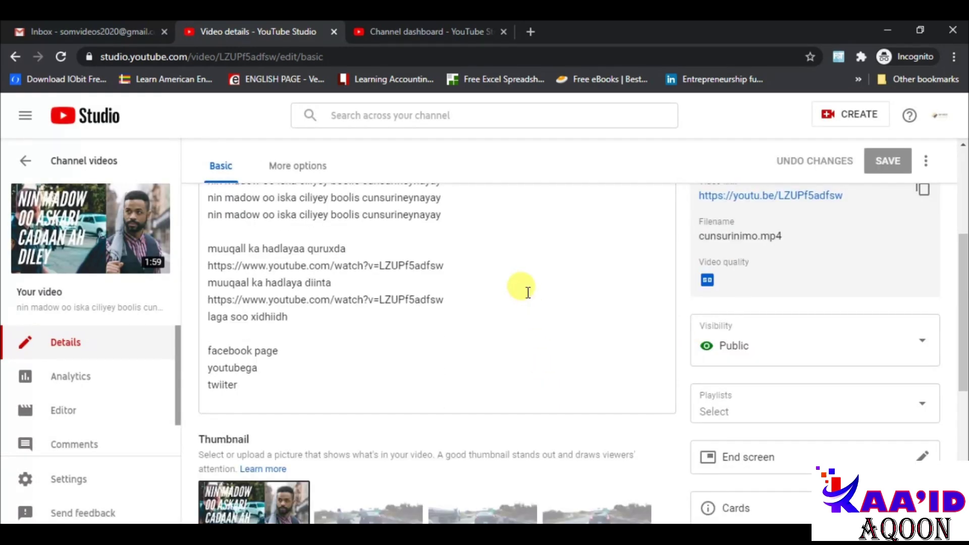
{"action": "scroll", "coordinate": [802, 434], "scroll_direction": "down", "scroll_amount": 3}
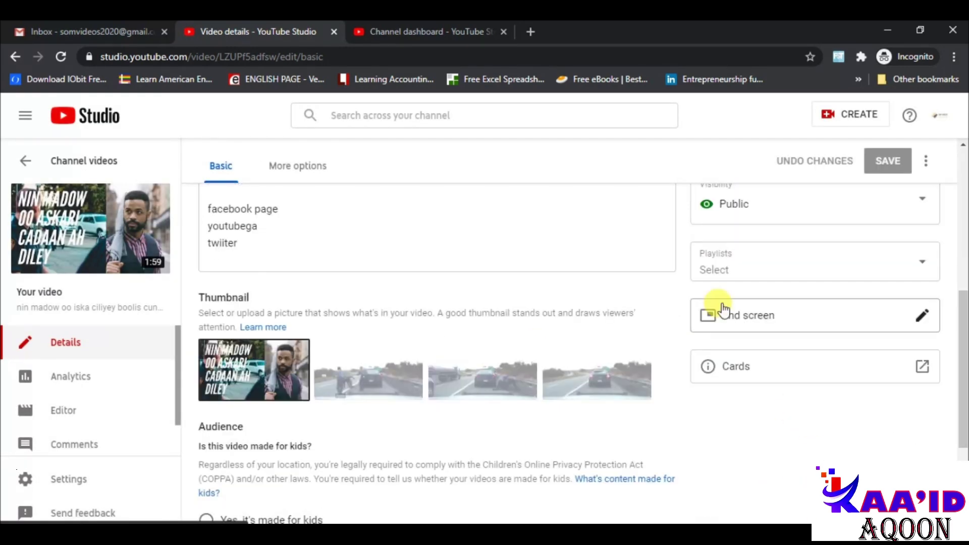